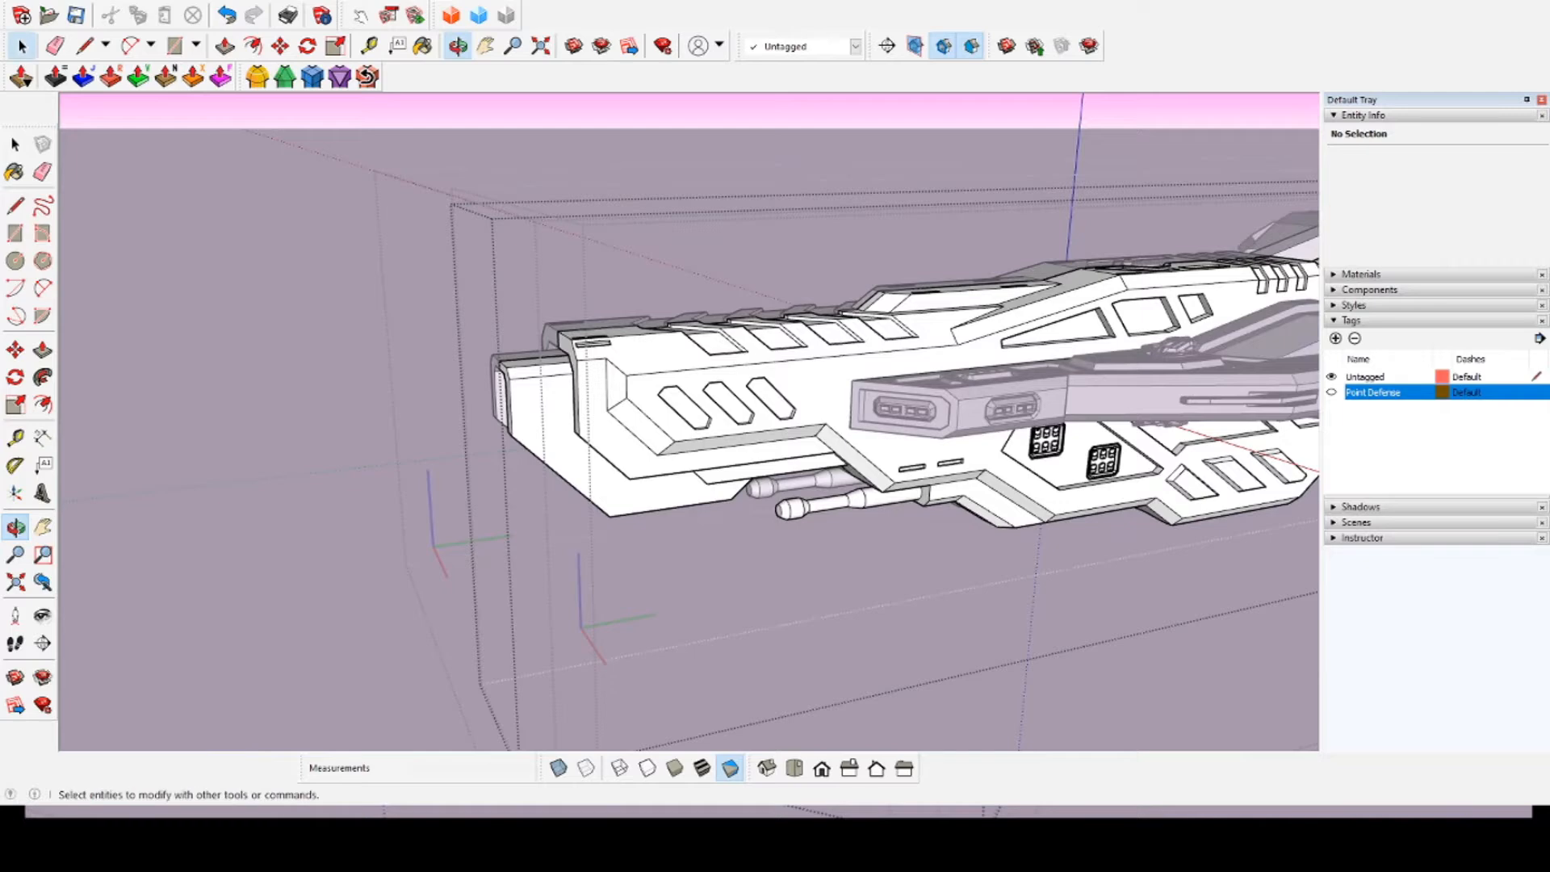
Step: Bevel the outer side and lower edges of the nose section around the front opening with a 2 m offset
scroll(775, 404, "down", 5)
middle_click_drag(775, 419, 613, 291)
scroll(767, 404, "up", 6)
left_click(791, 380)
scroll(686, 420, "down", 4)
scroll(638, 388, "up", 6)
scroll(686, 420, "down", 3)
scroll(686, 420, "up", 3)
scroll(686, 419, "down", 2)
scroll(436, 371, "down", 2)
left_click(424, 343)
scroll(353, 133, "up", 2)
left_click(354, 131)
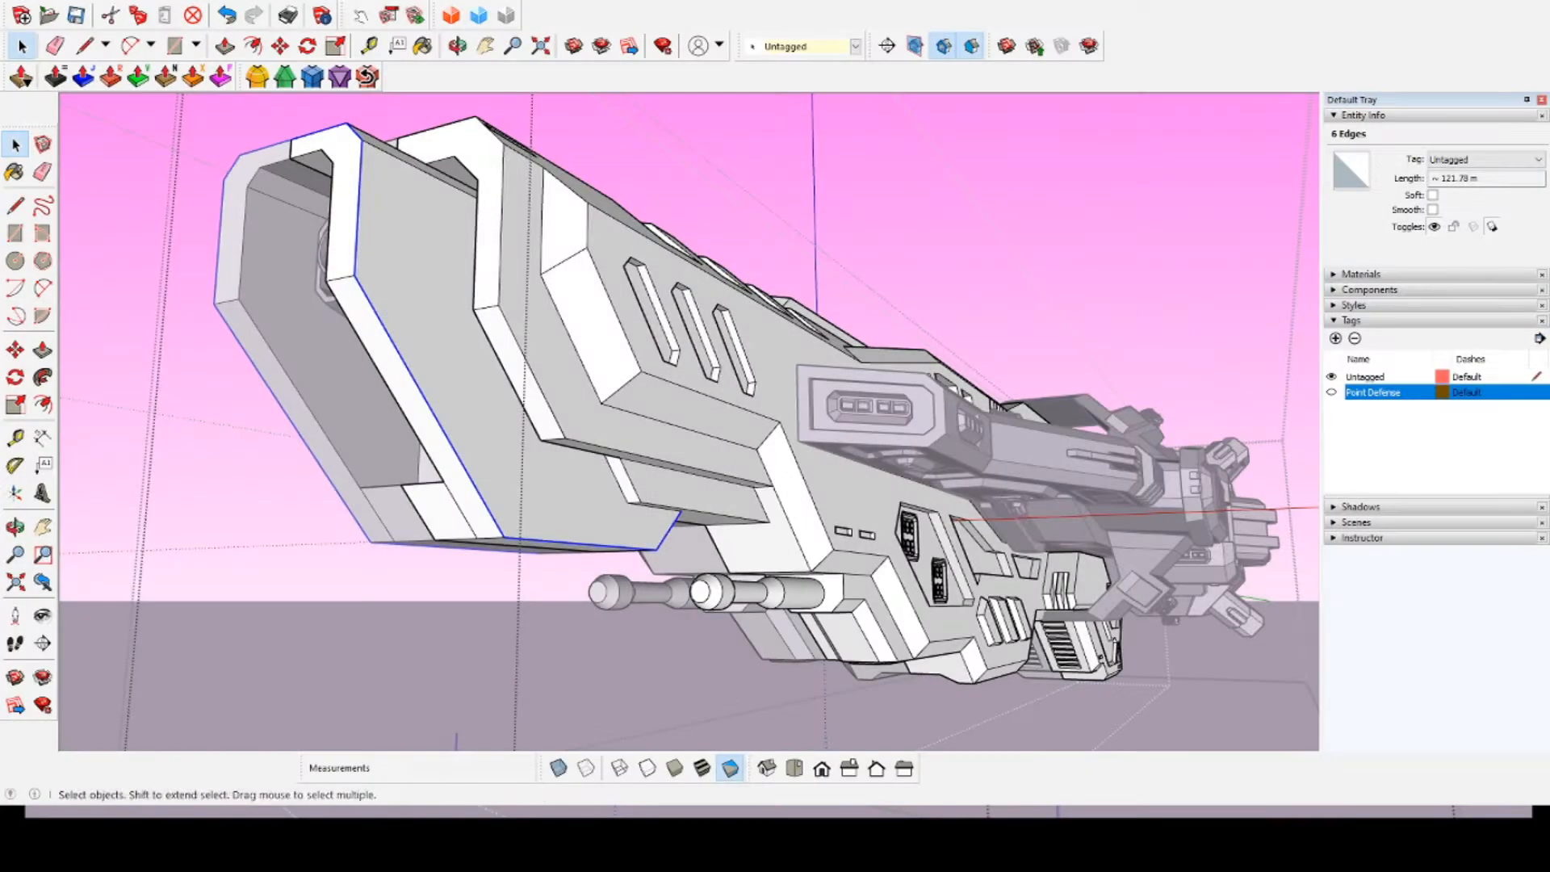
left_click(285, 77)
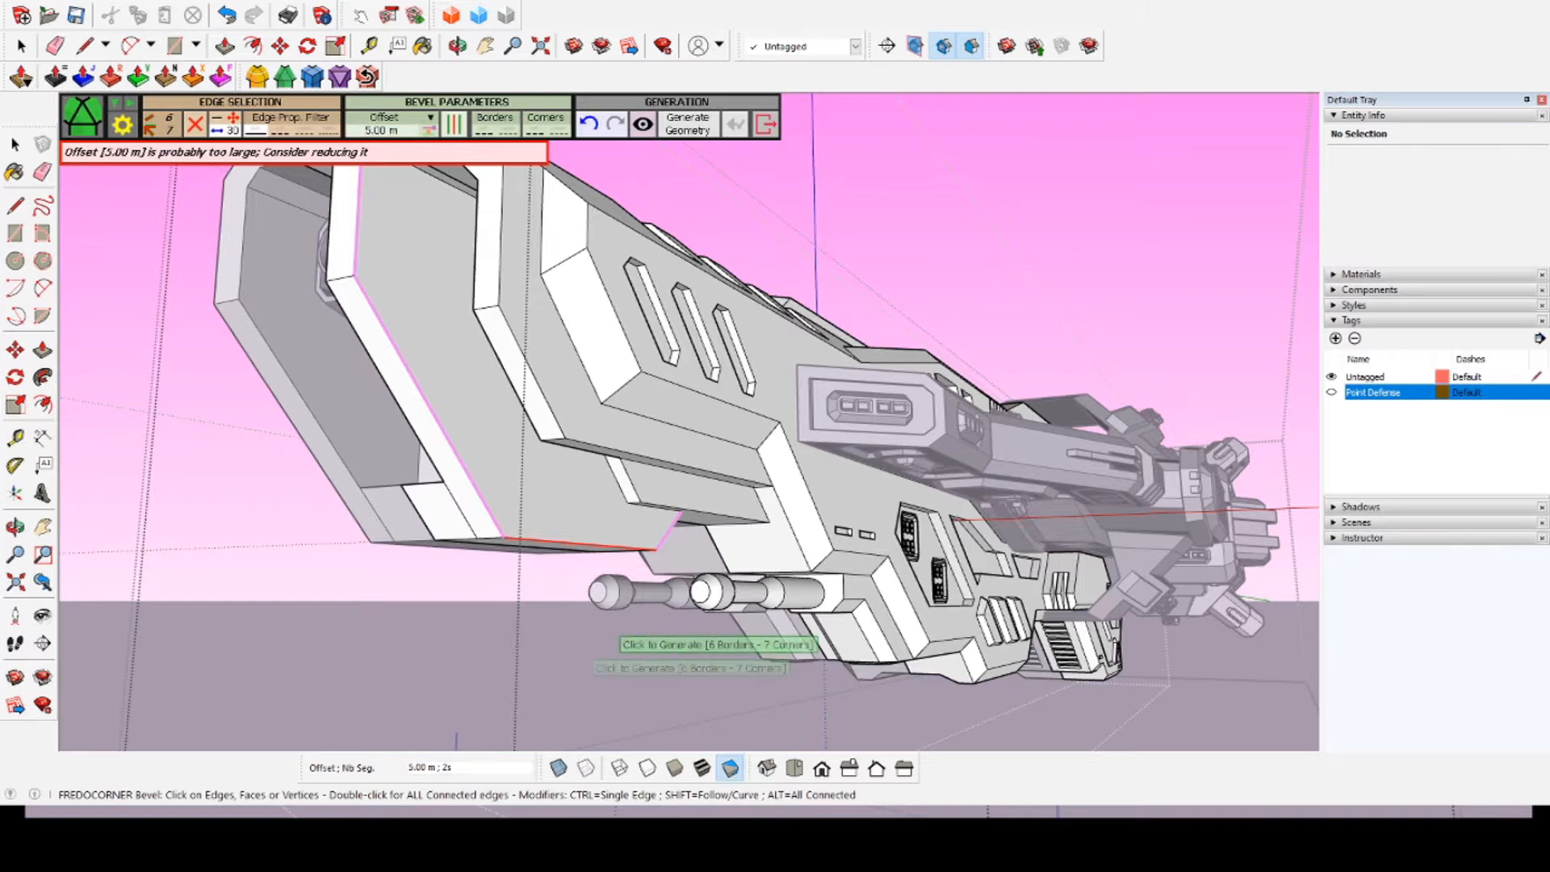
middle_click_drag(615, 639, 626, 291)
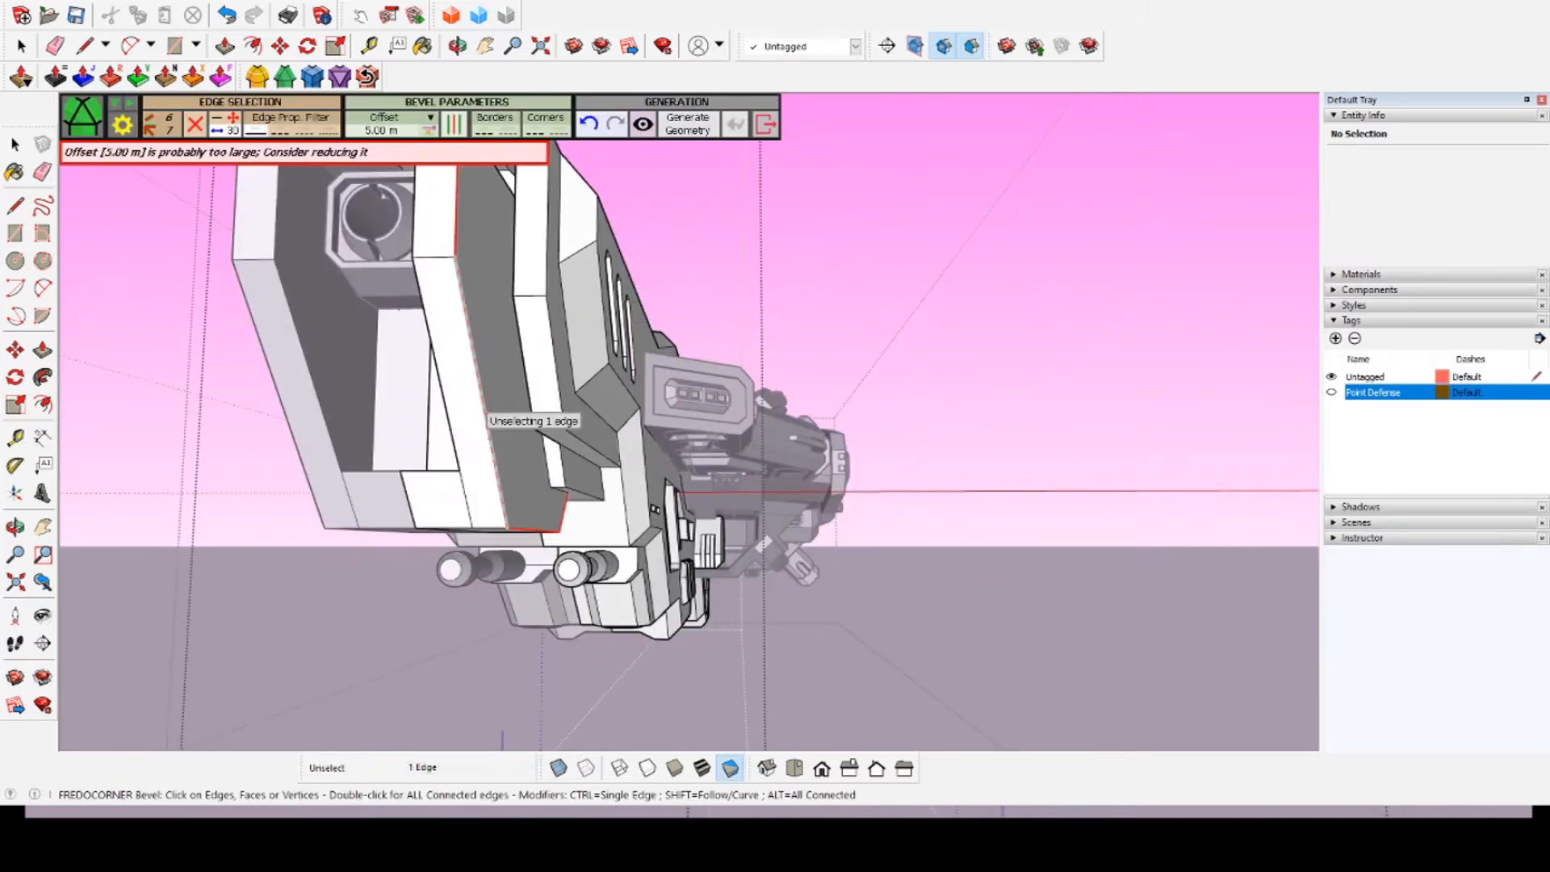
scroll(495, 422, "up", 2)
type("2")
key("Return")
key("Return")
Step: Draw a line across the upper inside of the nose opening and erase the leftover edges above it
middle_click_drag(557, 452, 766, 517)
key("l")
scroll(702, 307, "up", 6)
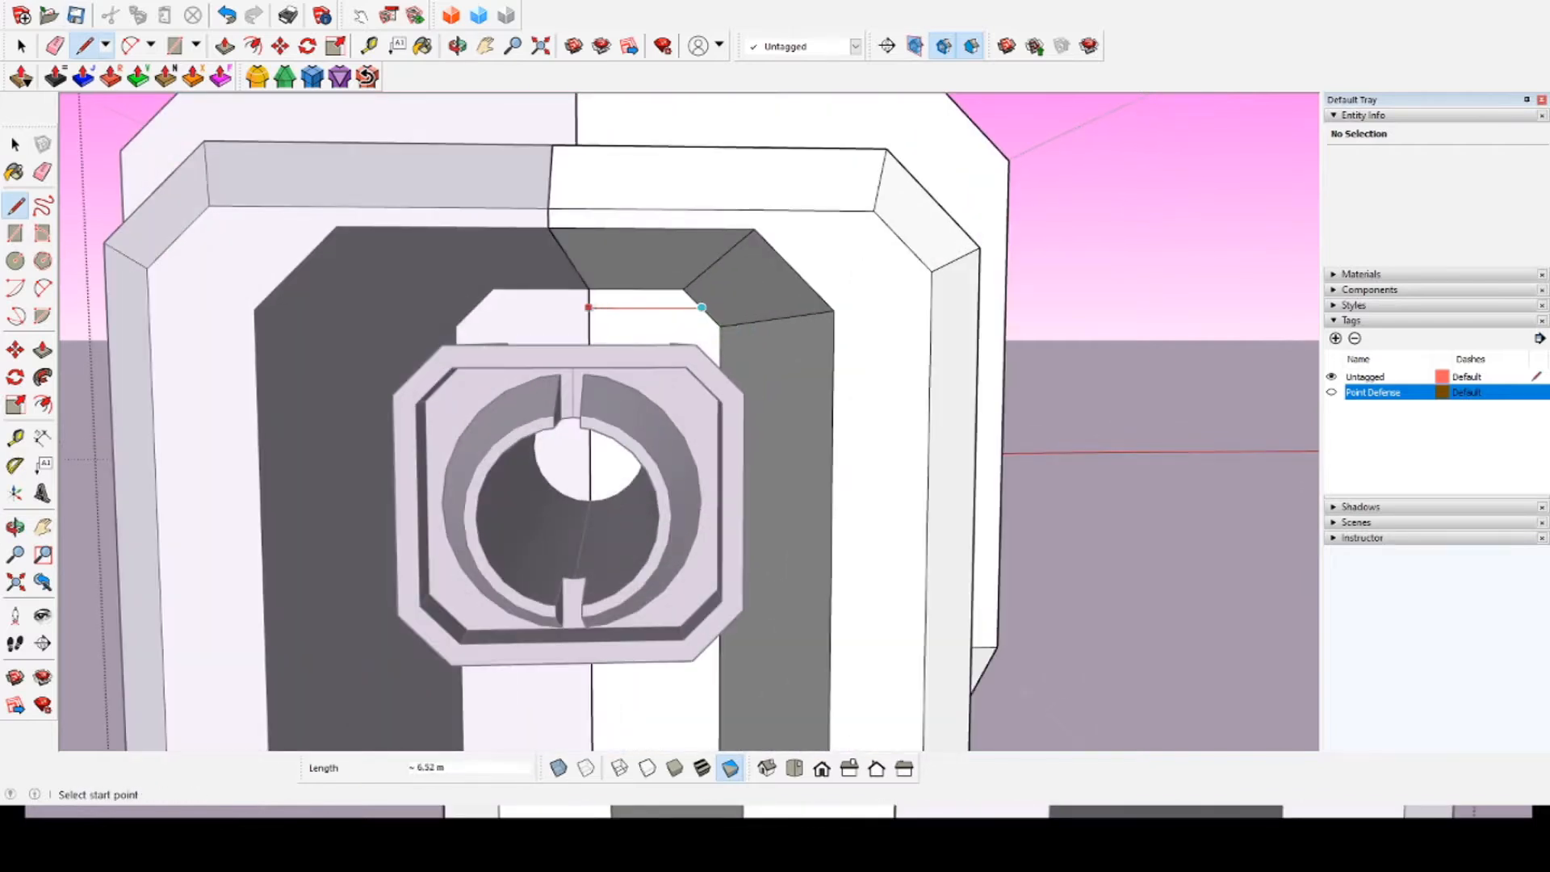
left_click(623, 299)
left_click(623, 229)
key("e")
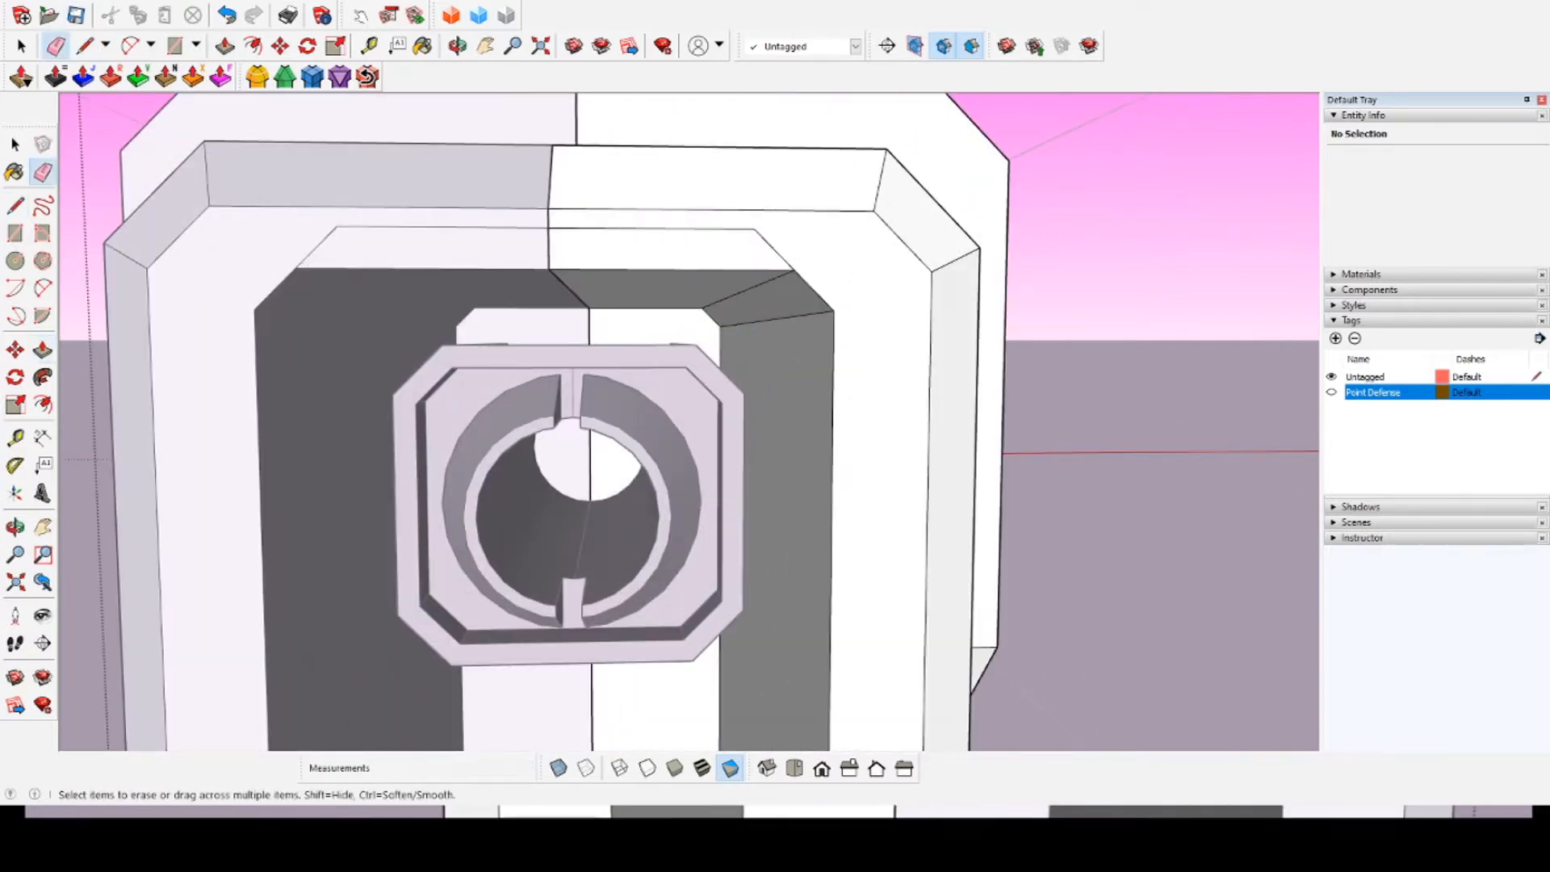
scroll(573, 484, "down", 5)
middle_click_drag(646, 484, 658, 541)
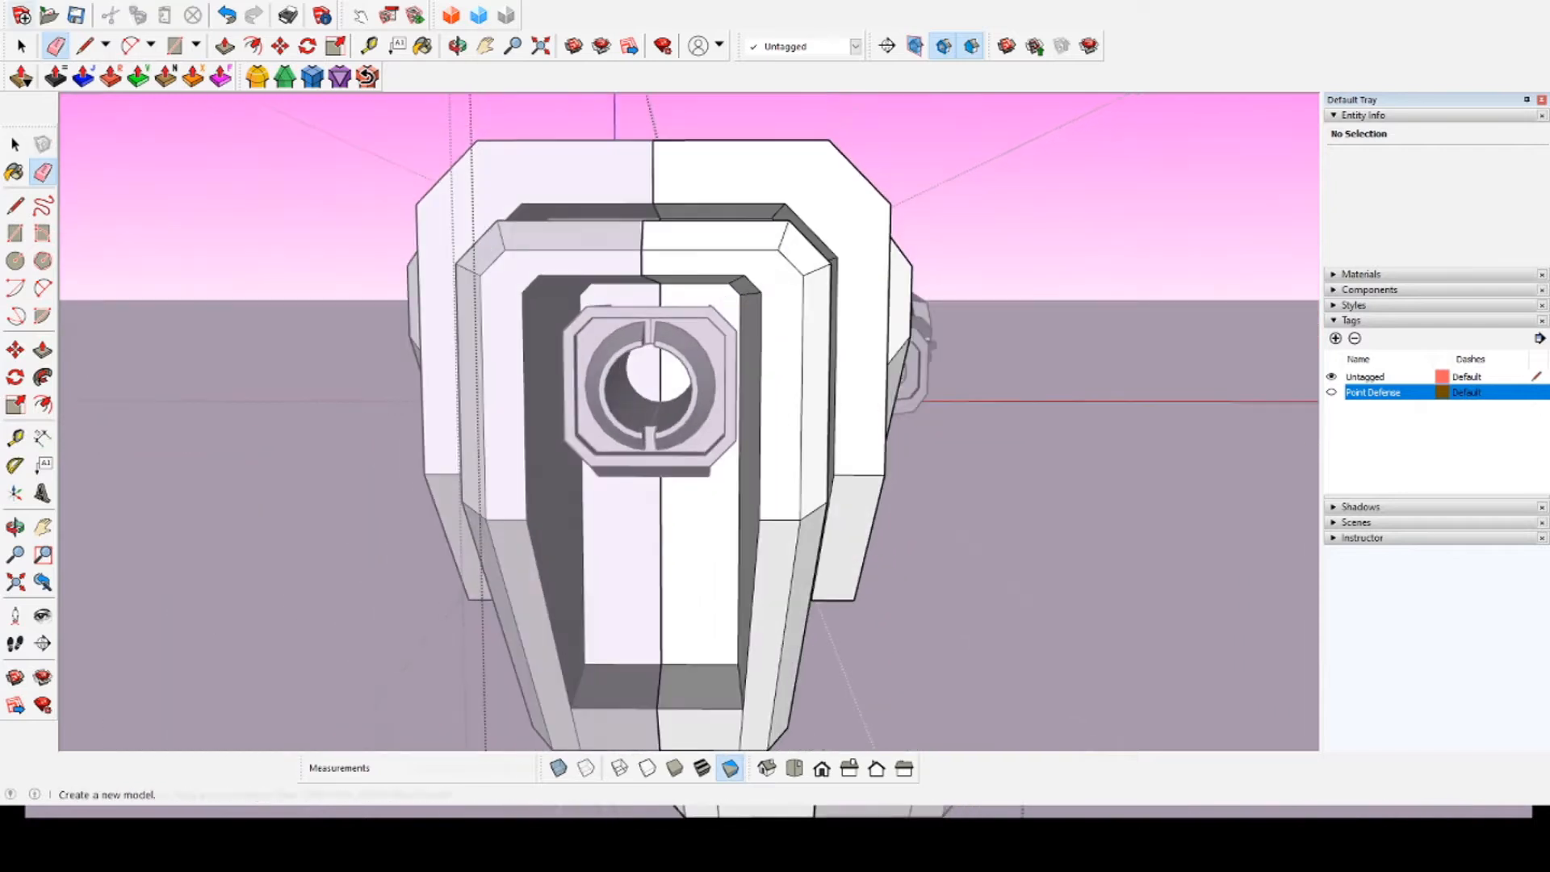
Step: Select both front rim faces of the main hull behind the nose and move them 2 m
key("space")
scroll(654, 403, "down", 3)
middle_click_drag(807, 387, 629, 428)
mouse_move(726, 387)
middle_mouse_down()
mouse_move(638, 412)
mouse_move(622, 476)
middle_mouse_up()
scroll(699, 319, "up", 3)
left_click(666, 332)
middle_click_drag(694, 388, 629, 323)
left_click(569, 228)
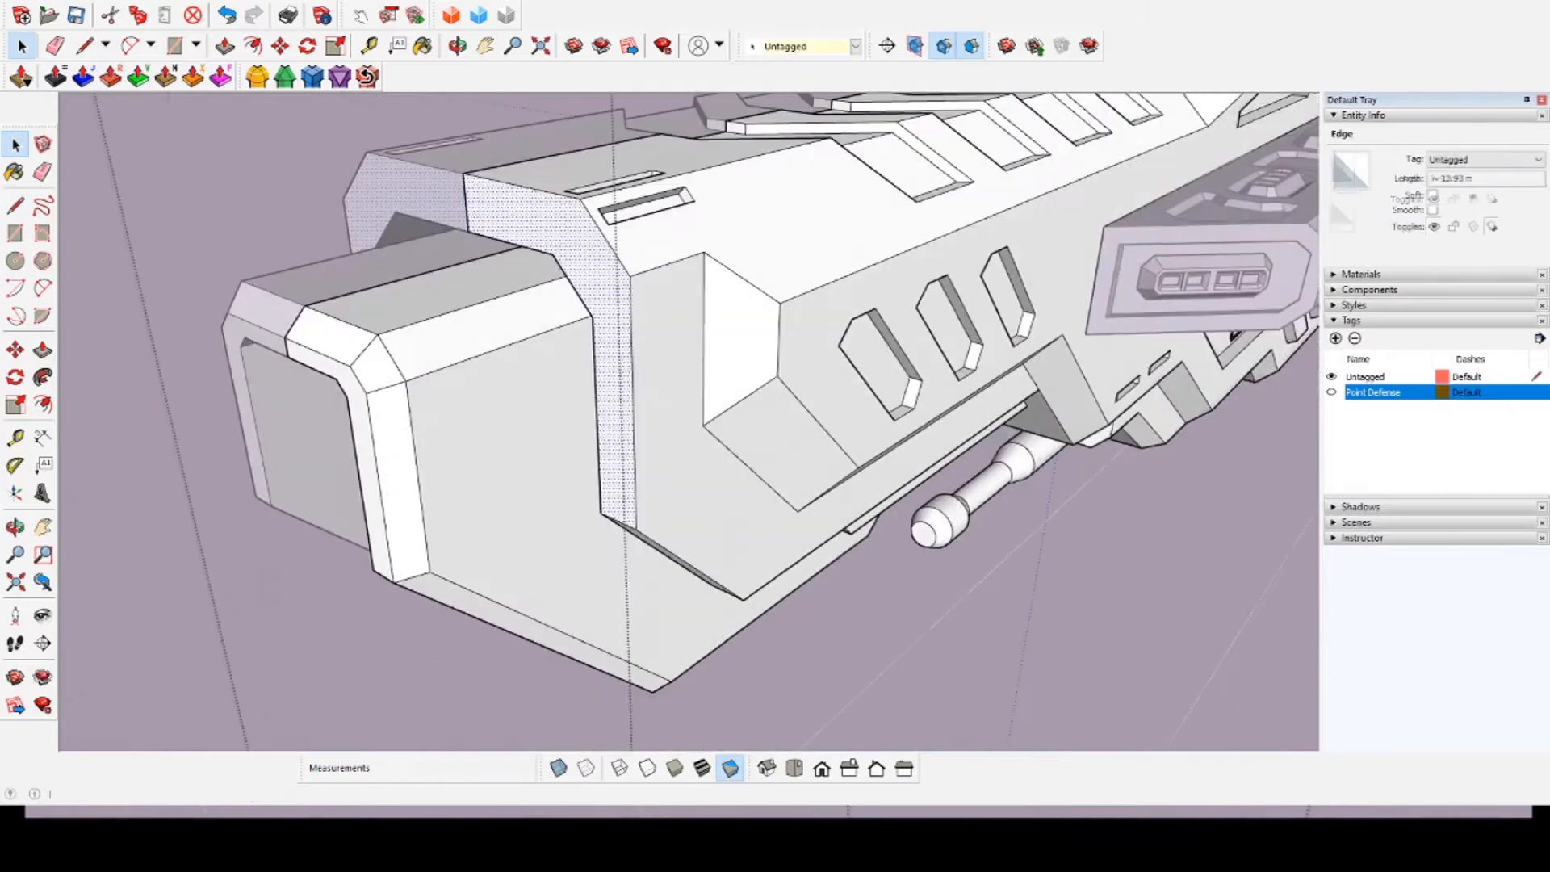
middle_click_drag(630, 516, 686, 347)
left_click(721, 655, "shift")
middle_click_drag(710, 485, 734, 646)
key("m")
middle_click_drag(727, 419, 702, 533)
scroll(512, 327, "up", 2)
left_click(535, 453)
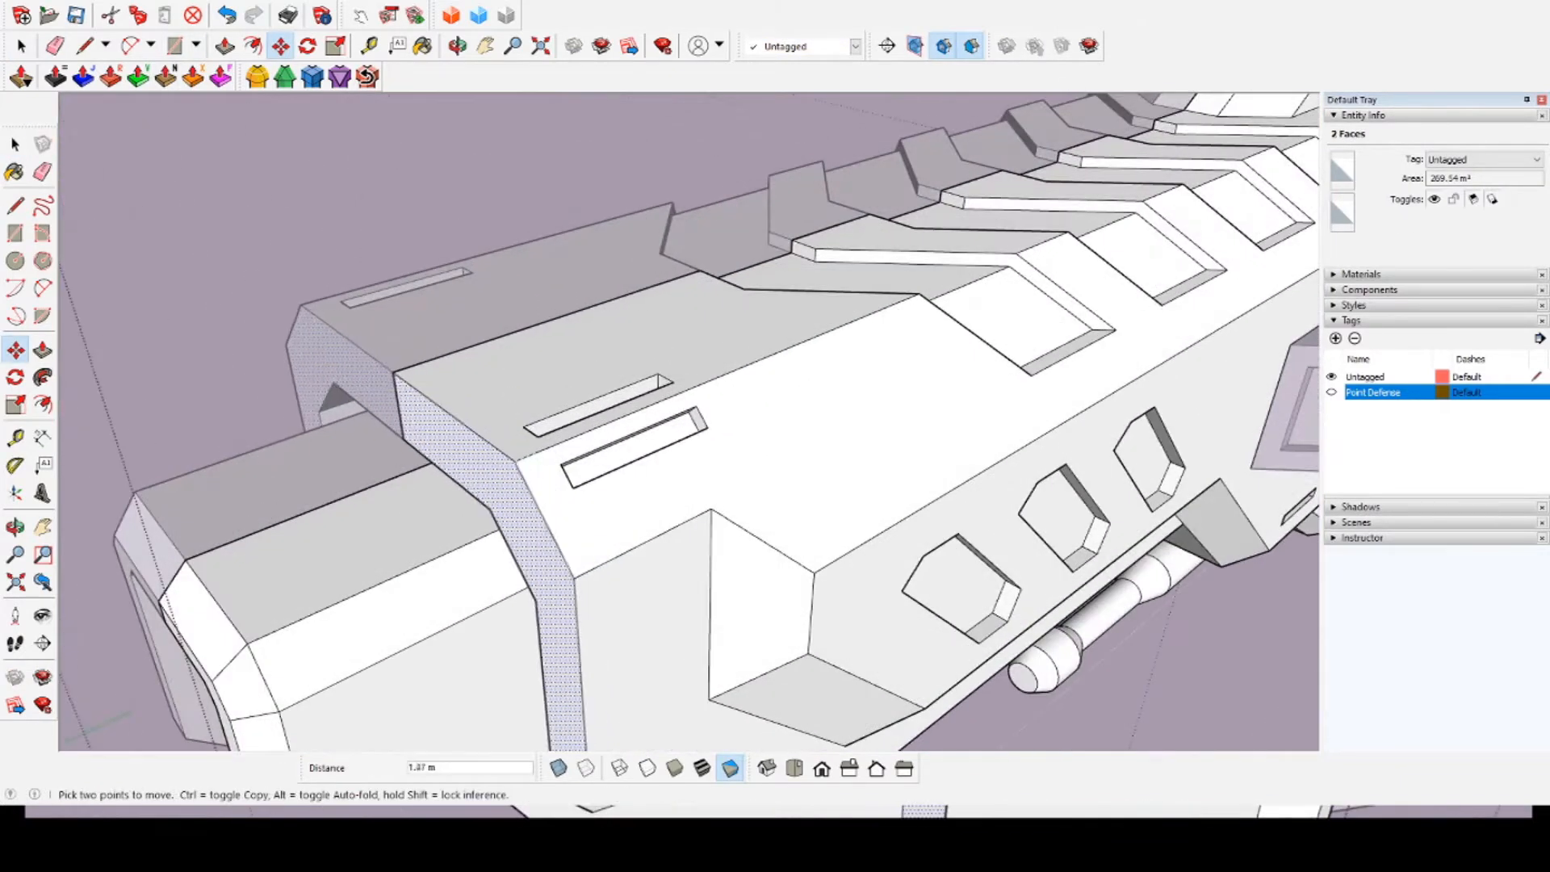
type("2")
key("Return")
Step: Bevel the outer edges of the main hull's front rim and erase the stray edge left on the bevel
left_click(446, 422)
middle_click_drag(452, 436, 557, 250)
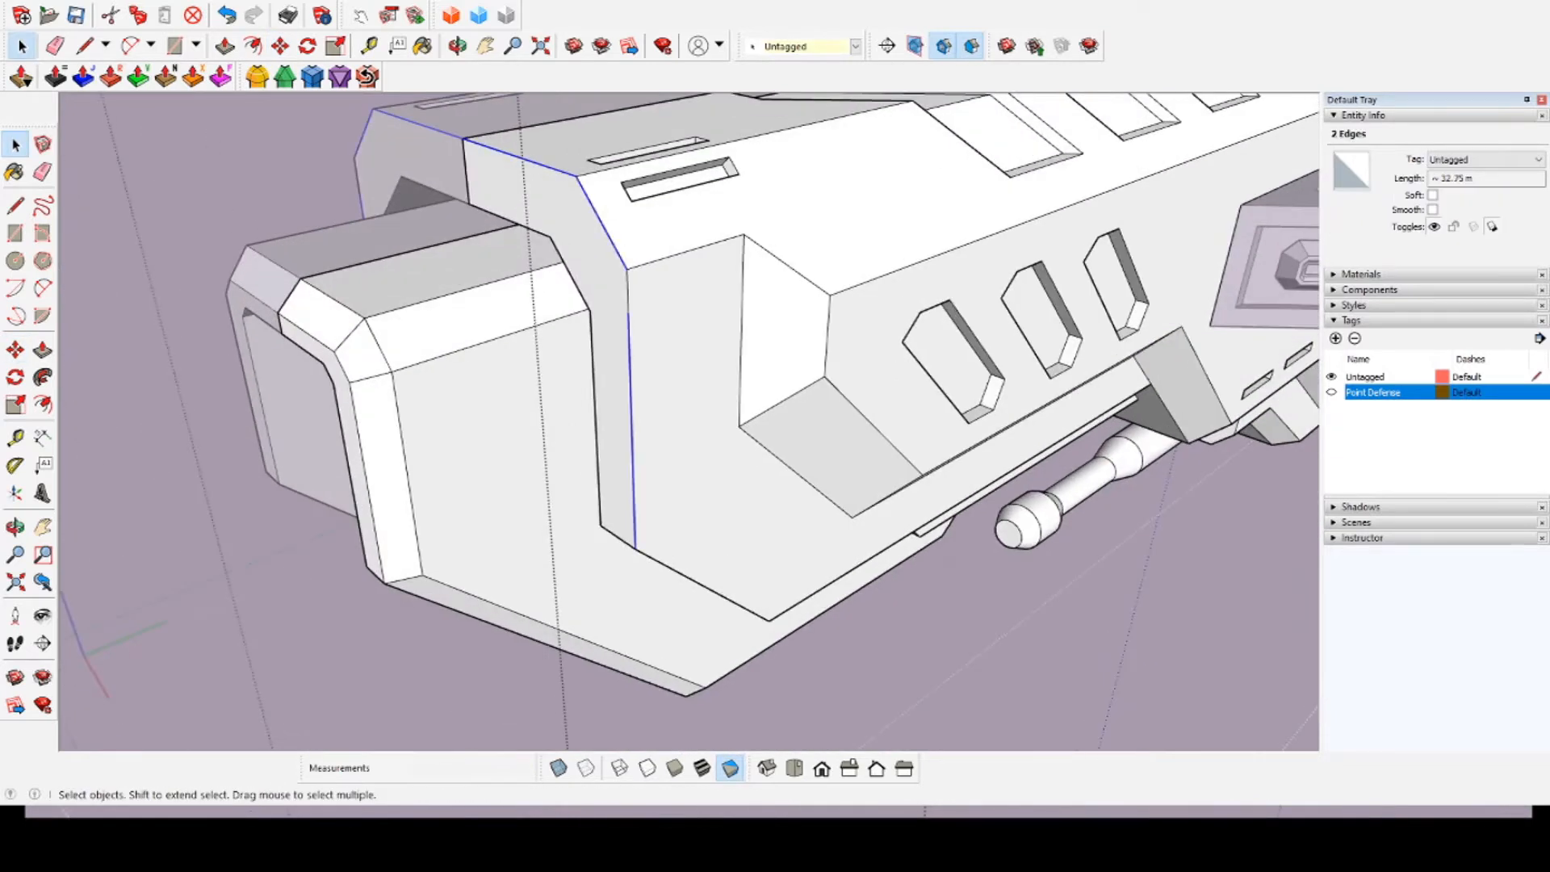
left_click(285, 77)
left_click(688, 125)
middle_click_drag(702, 323, 702, 324)
key("e")
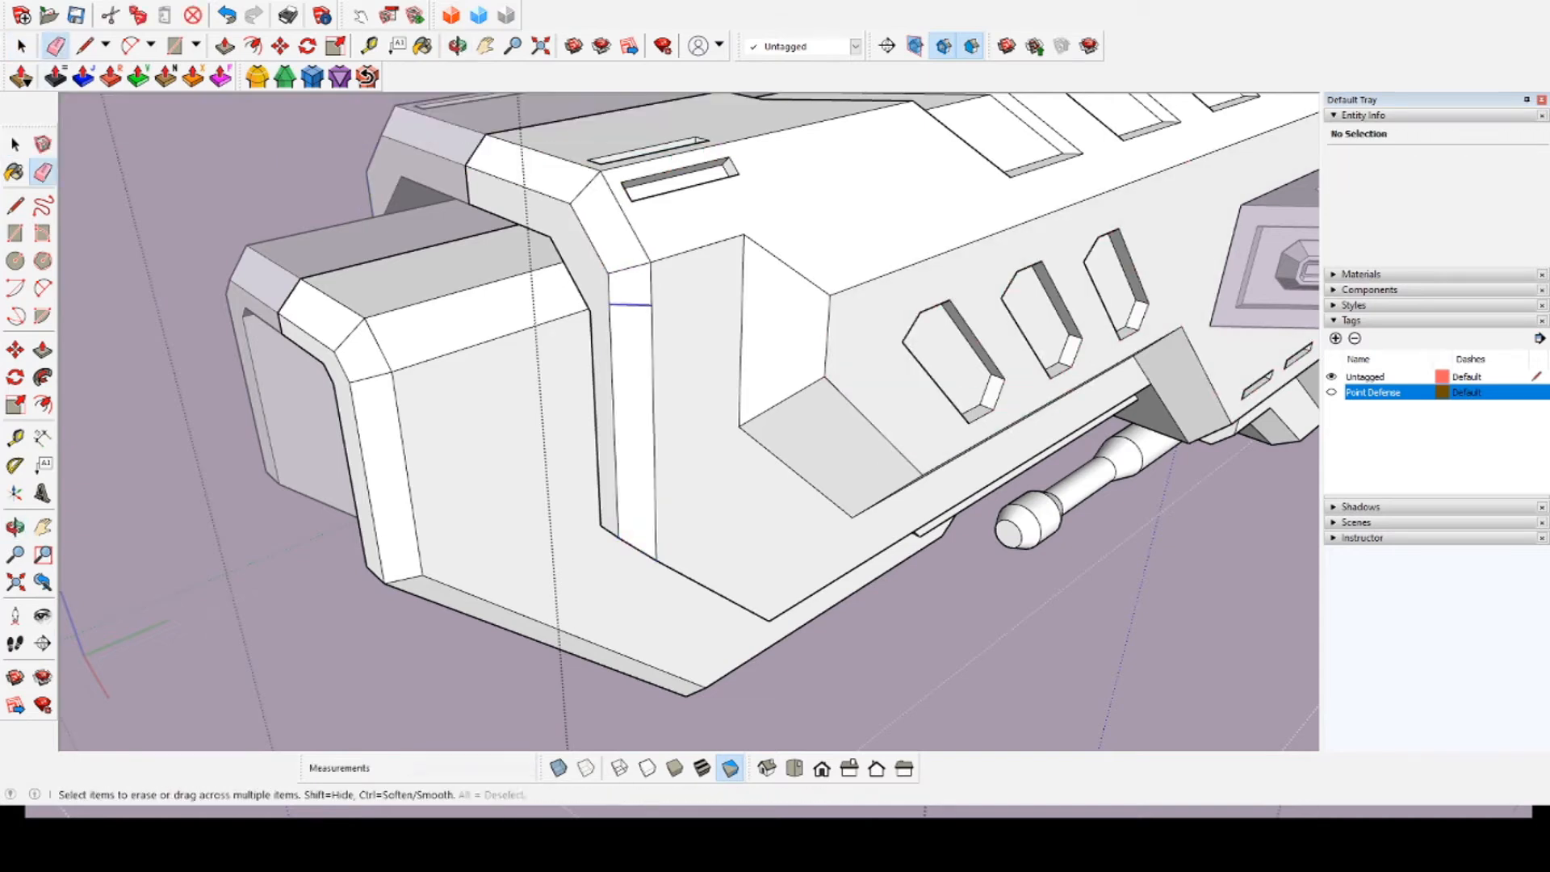
Step: Bevel the edges of the lower ledge between the nose and the main hull with a 2 m offset
middle_click_drag(646, 436, 695, 226)
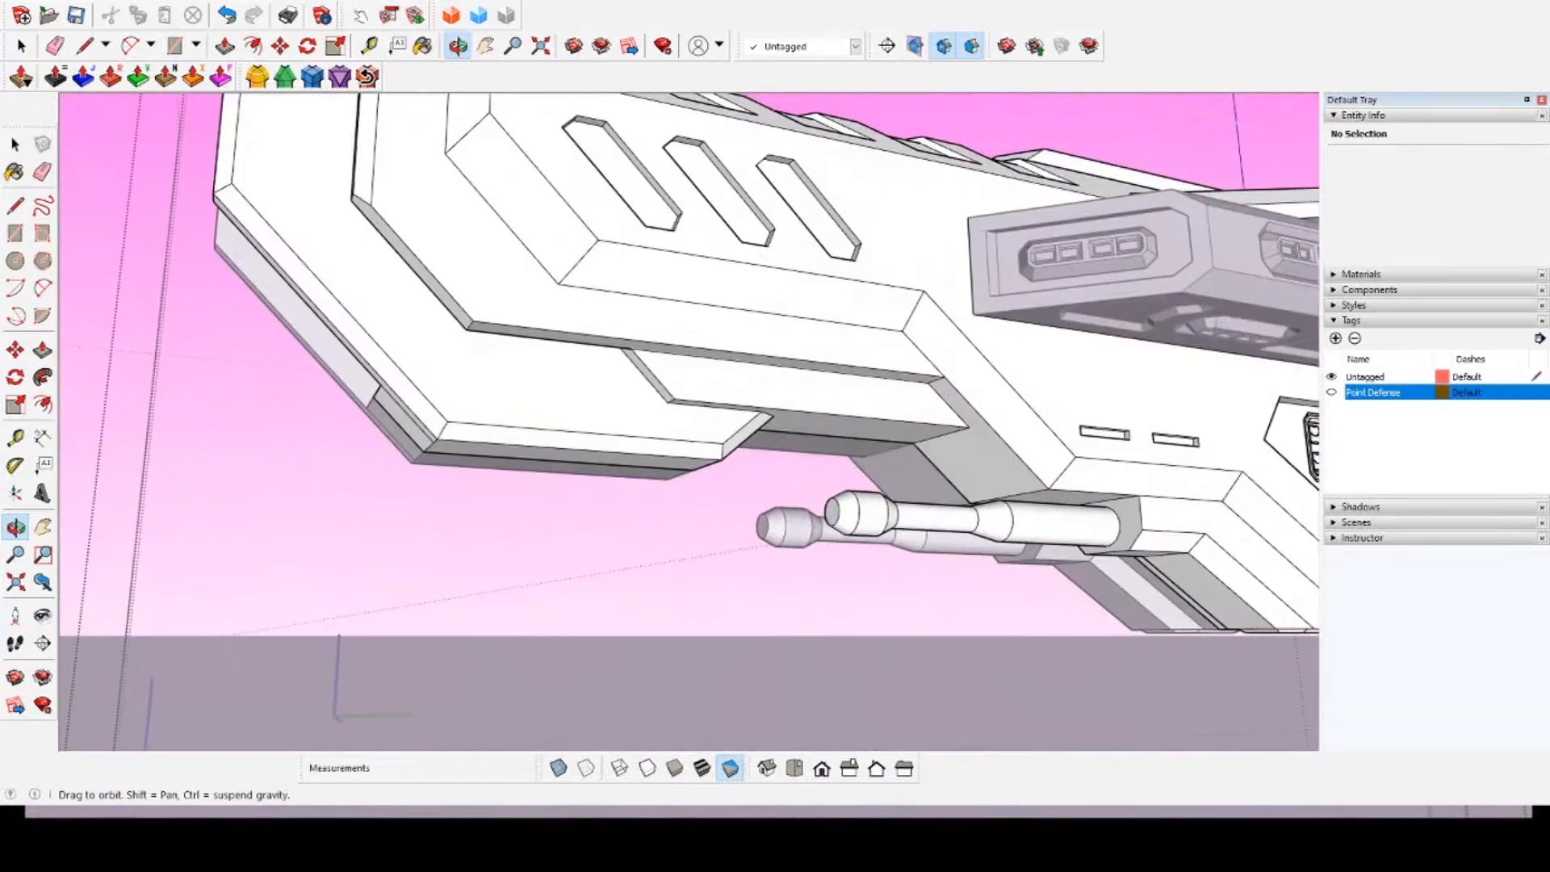
scroll(958, 431, "up", 3)
left_click(912, 416)
middle_click_drag(912, 416, 1025, 347)
left_click(775, 371, "shift")
left_click(588, 283, "shift")
left_click(573, 277, "shift")
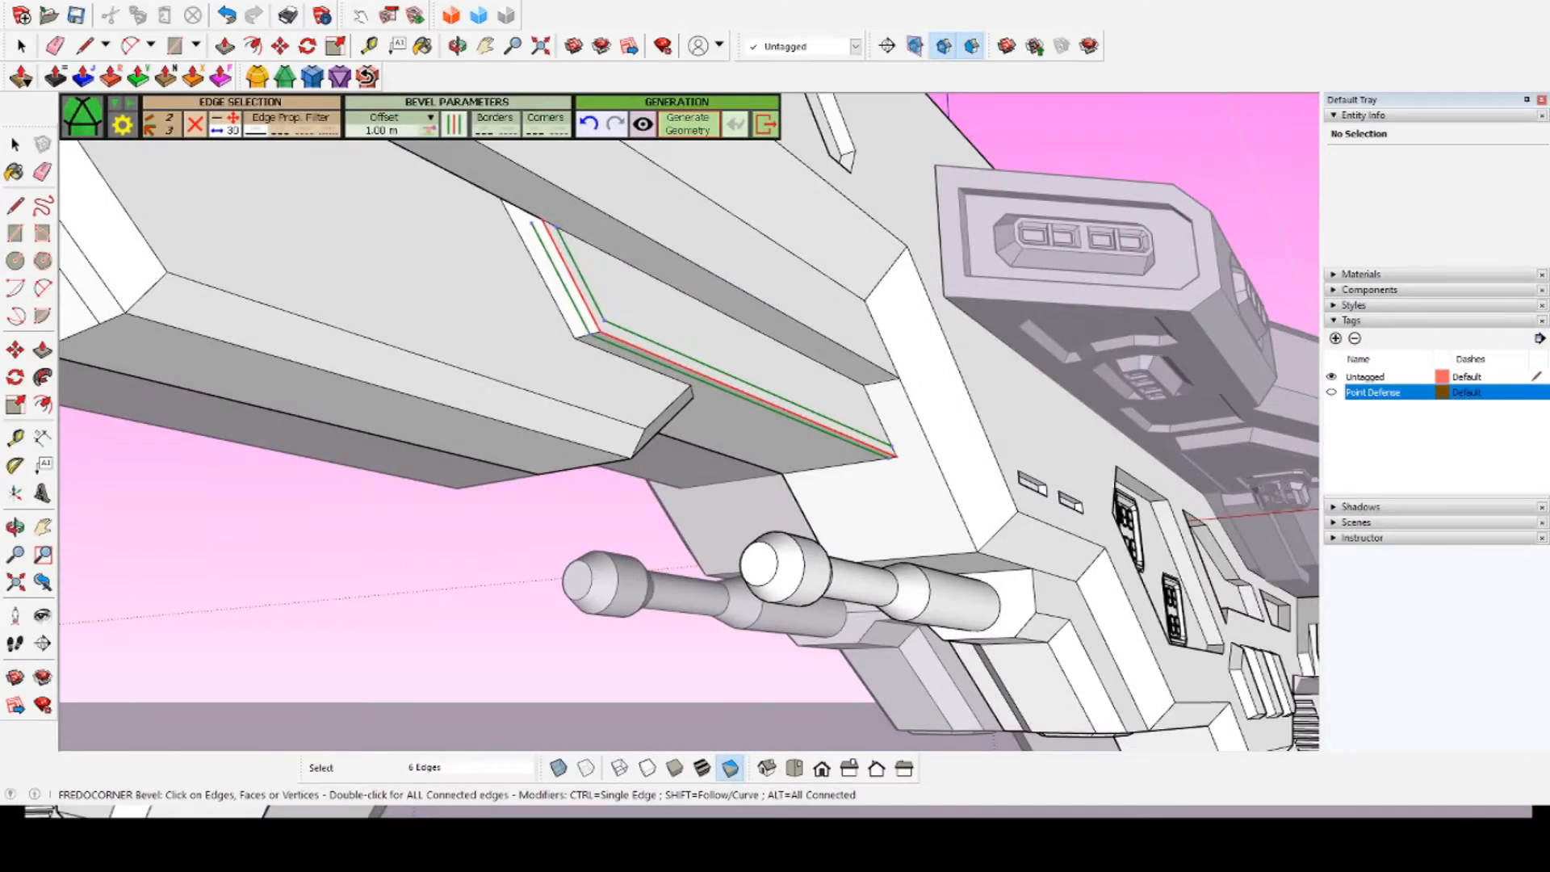
type("2")
key("Return")
middle_click_drag(630, 323, 864, 355)
key("Return")
scroll(562, 468, "up", 3)
left_click(542, 347, "shift")
middle_click_drag(542, 347, 616, 565)
left_click(585, 395, "shift")
key("m")
key("ctrl+z")
scroll(593, 522, "down", 3)
scroll(616, 484, "down", 3)
middle_click_drag(387, 194, 404, 181)
key("ctrl+z")
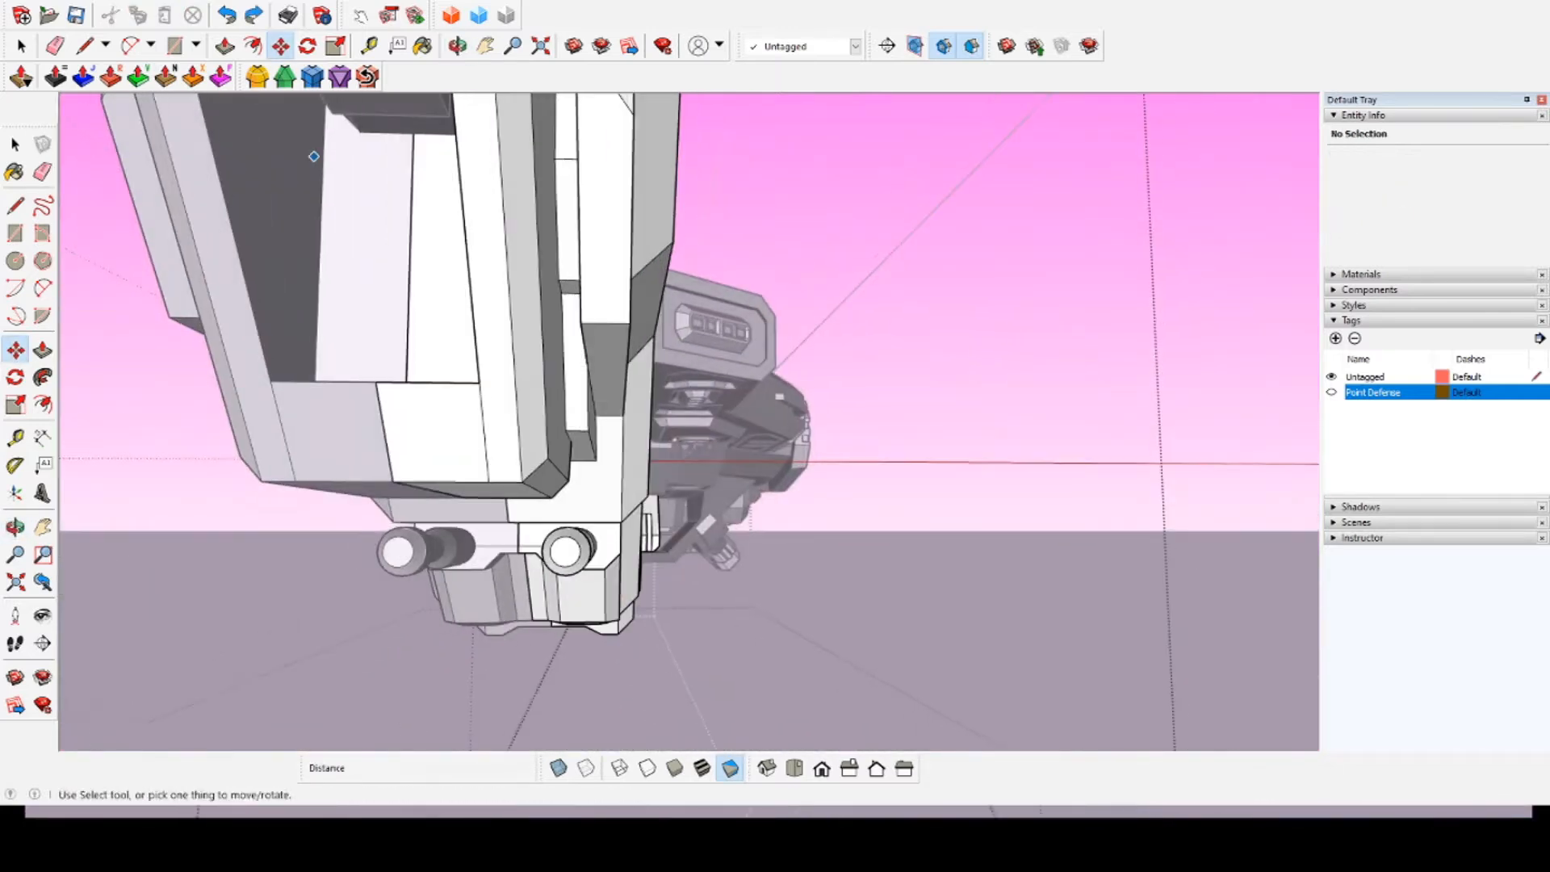
Step: Select the nose section's bevelled rim, inner wall and outer side faces and get them ready to move
scroll(678, 476, "up", 3)
middle_click_drag(613, 485, 573, 448)
scroll(646, 500, "down", 1)
scroll(726, 452, "down", 2)
left_click(666, 363)
left_click(605, 372, "shift")
left_click(638, 501, "shift")
middle_click_drag(638, 501, 452, 622)
scroll(613, 484, "down", 4)
middle_click_drag(565, 500, 751, 613)
left_click(594, 476, "shift")
left_click(525, 303, "shift")
middle_click_drag(508, 598, 549, 630)
middle_click_drag(549, 565, 662, 460)
scroll(548, 388, "up", 2)
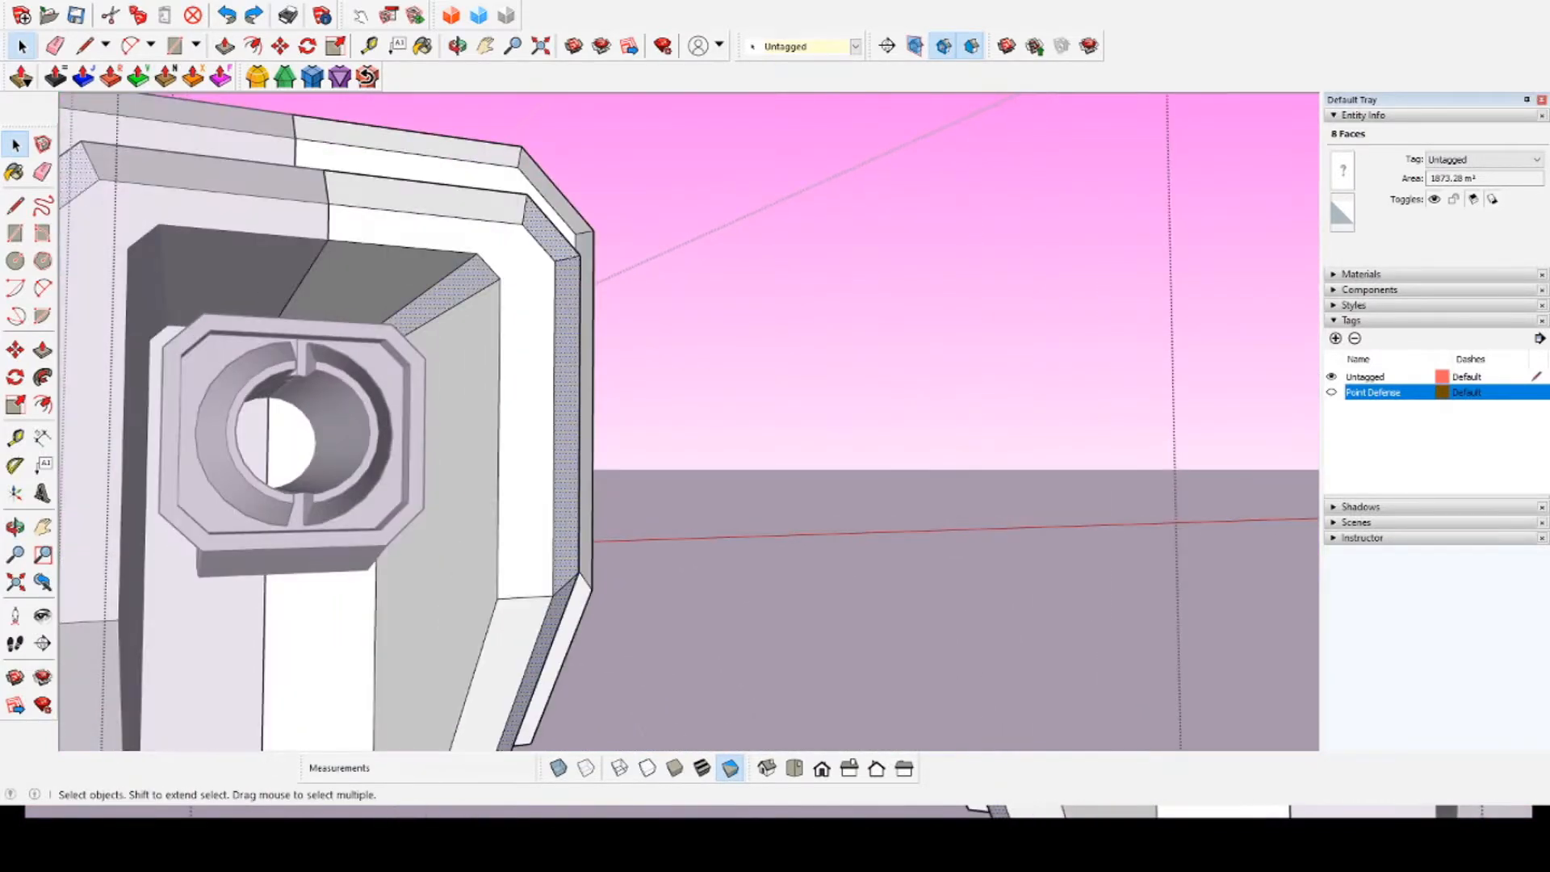
left_click(452, 452, "shift")
middle_click_drag(452, 452, 565, 218, "shift")
middle_click_drag(662, 452, 452, 299)
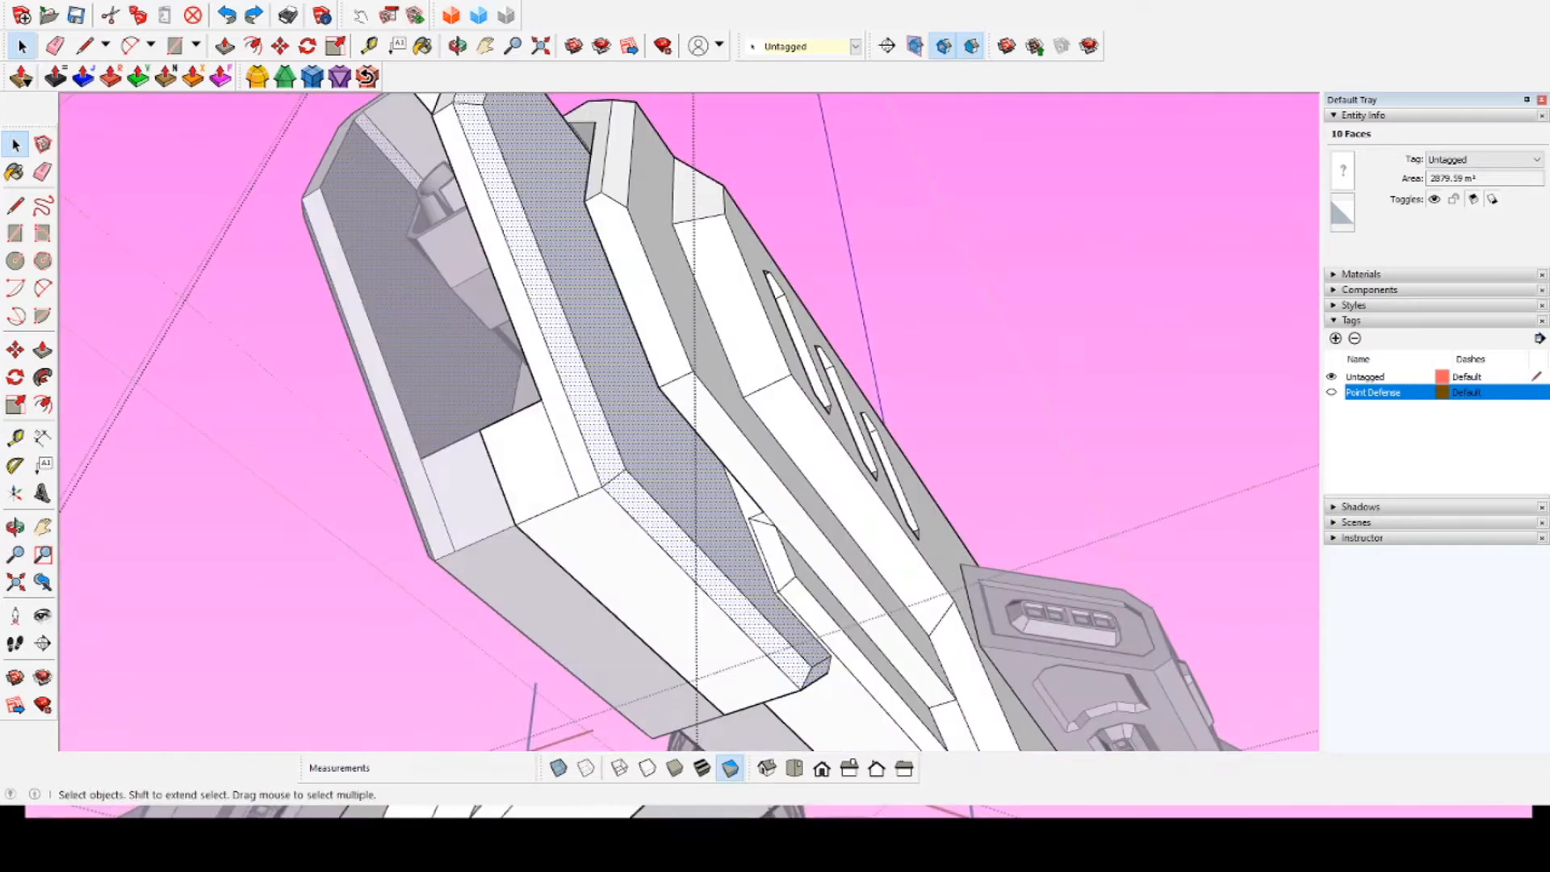
scroll(808, 593, "up", 4)
left_click(791, 548)
left_click(775, 537)
scroll(588, 336, "down", 2)
middle_click_drag(587, 336, 767, 630)
scroll(782, 702, "down", 2)
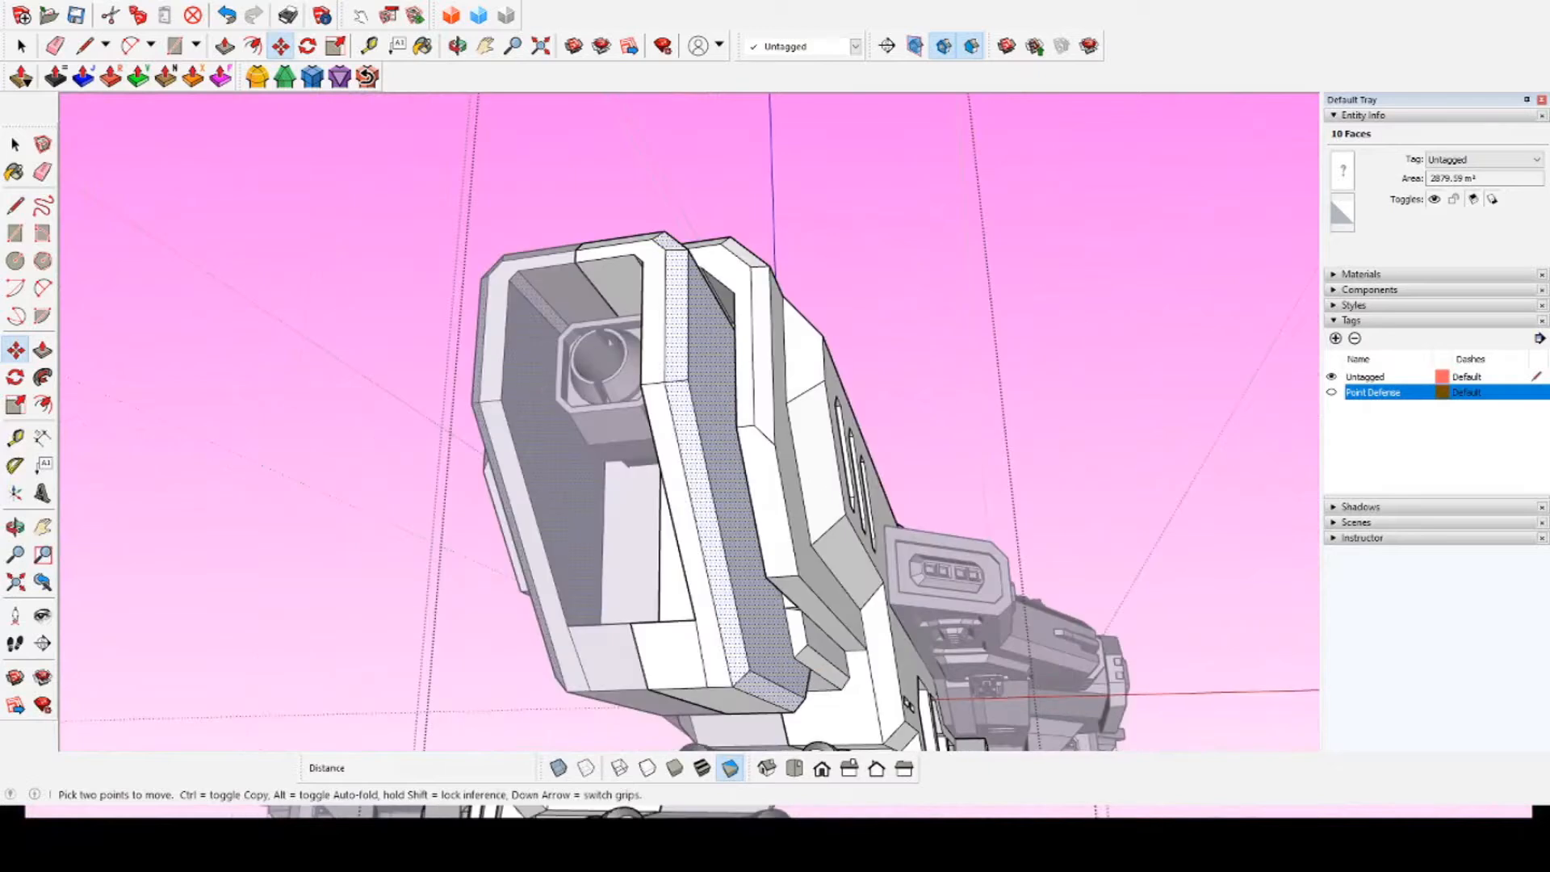
middle_click_drag(783, 702, 612, 557)
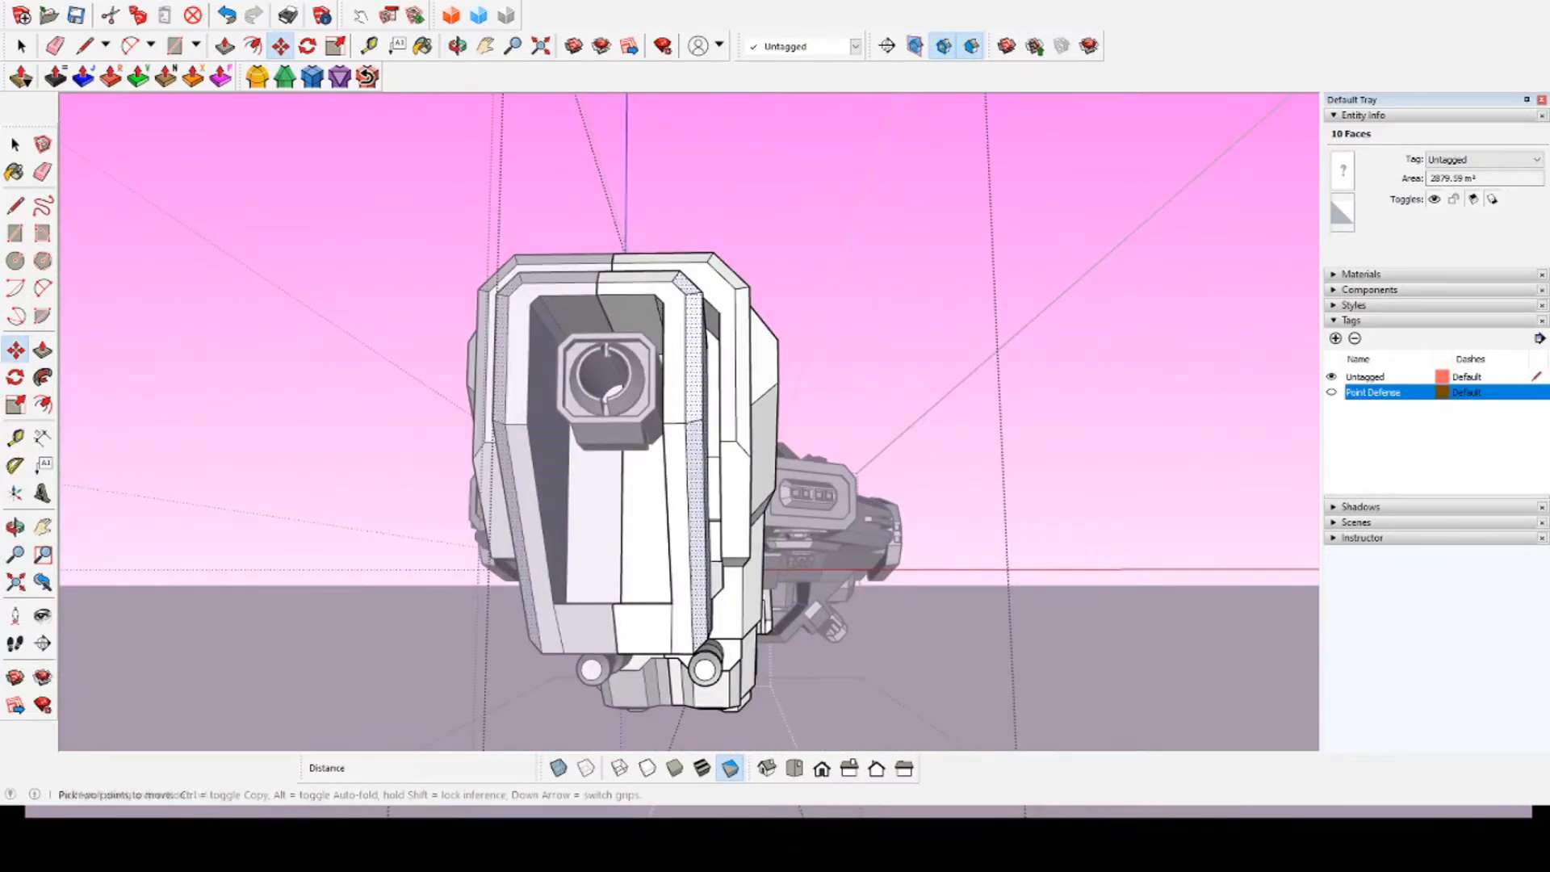
Step: Draw a line at the small gap where the bevelled ledge meets the main hull's lower edge
key("o")
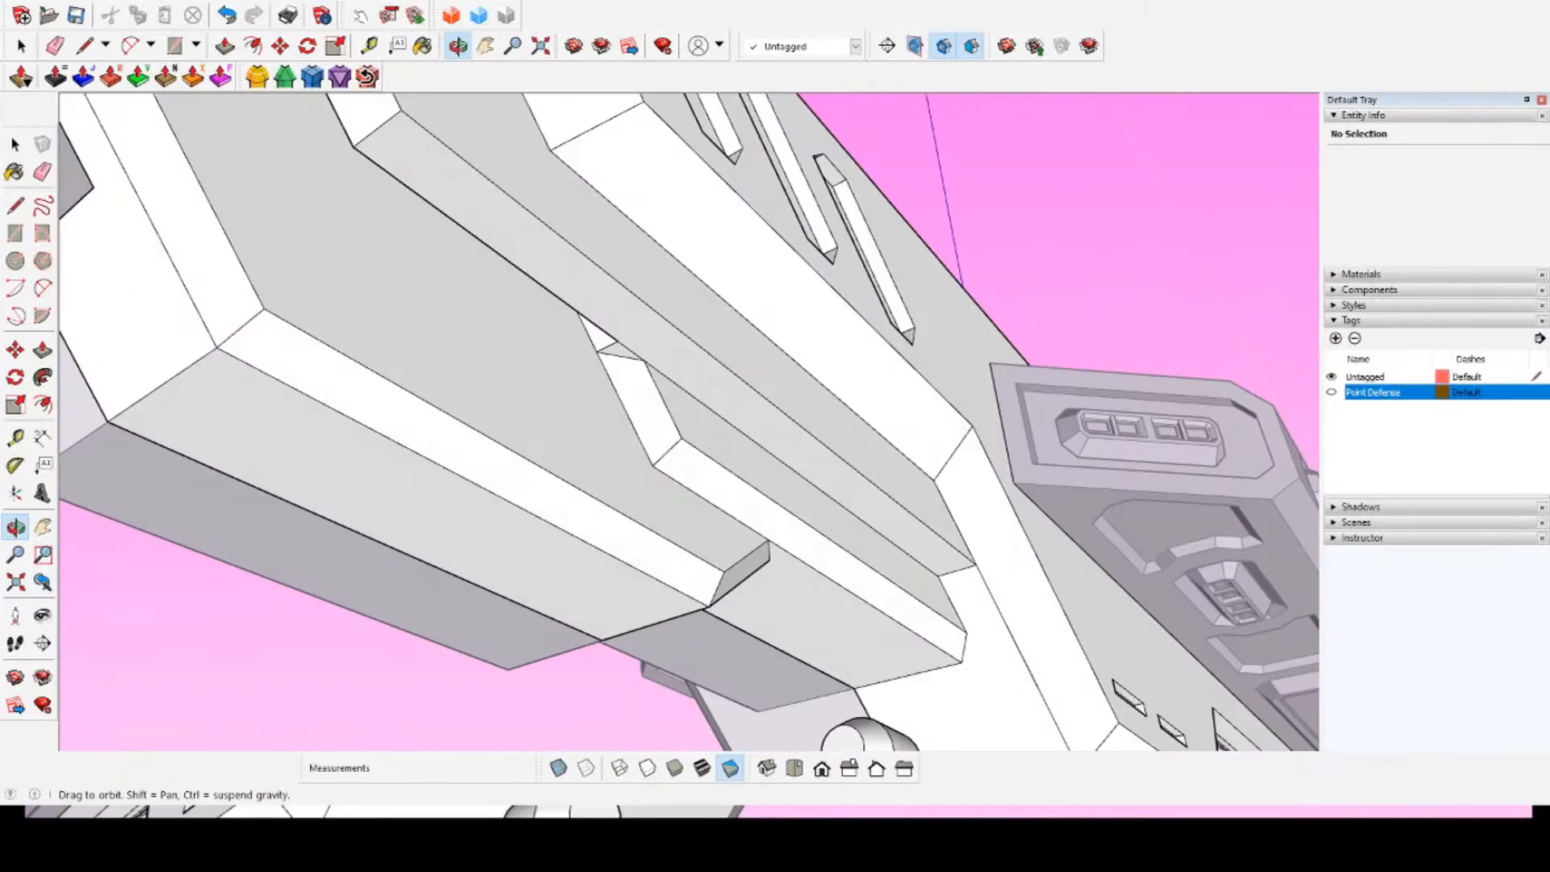
left_click(84, 46)
middle_click_drag(727, 363, 646, 418)
scroll(719, 421, "up", 2)
left_click(647, 418)
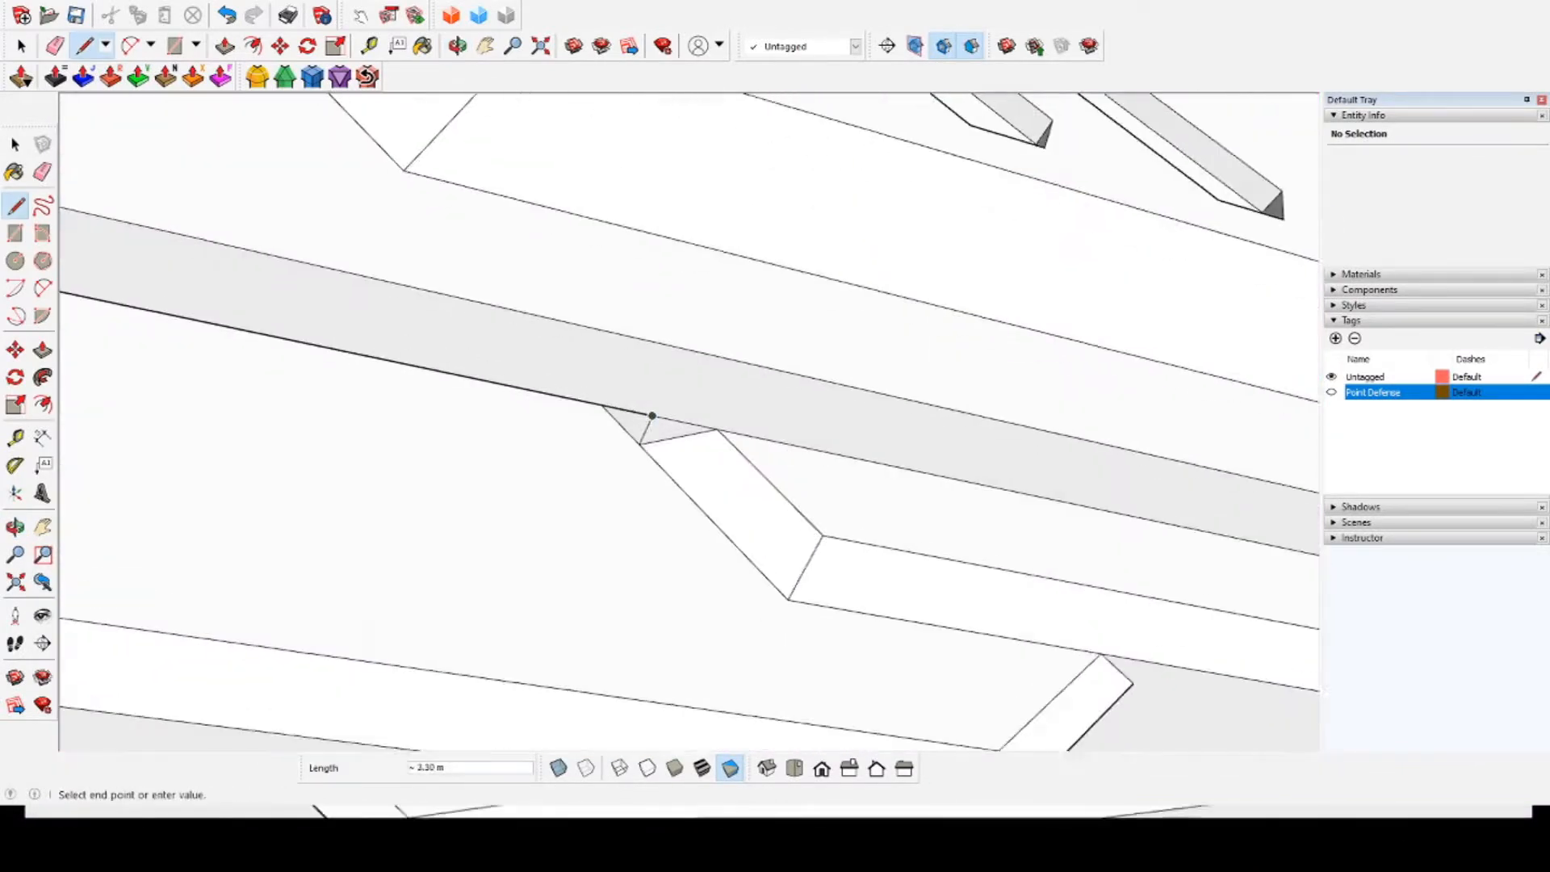
scroll(625, 430, "up", 3)
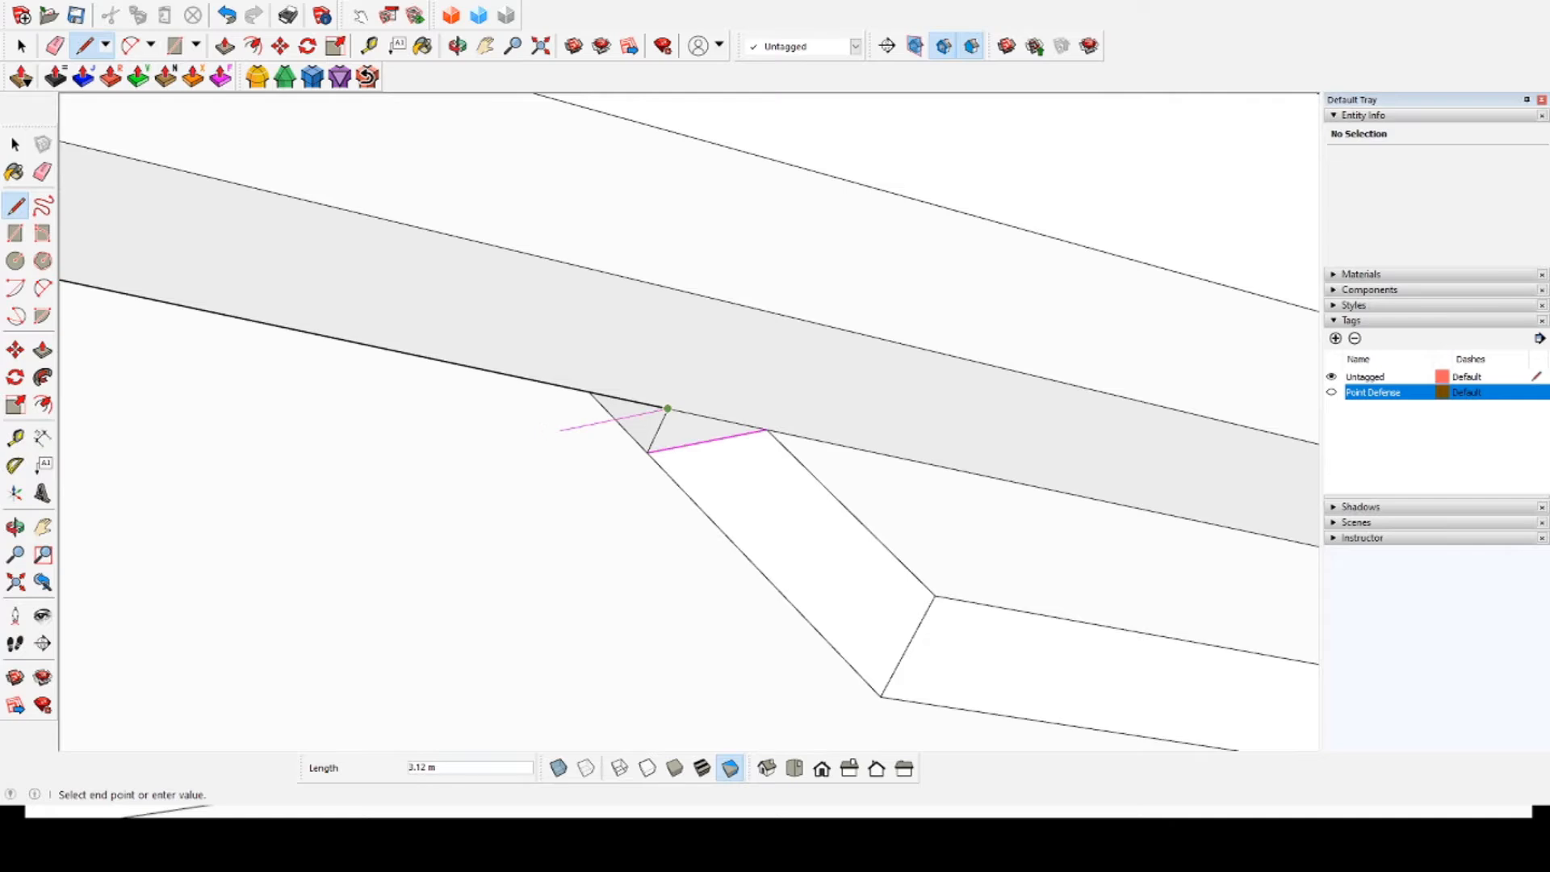
Step: Try to extrude the small triangular face at the gap along the adjoining edge with Follow Me
key("space")
scroll(759, 452, "up", 1)
middle_click_drag(645, 403, 815, 541)
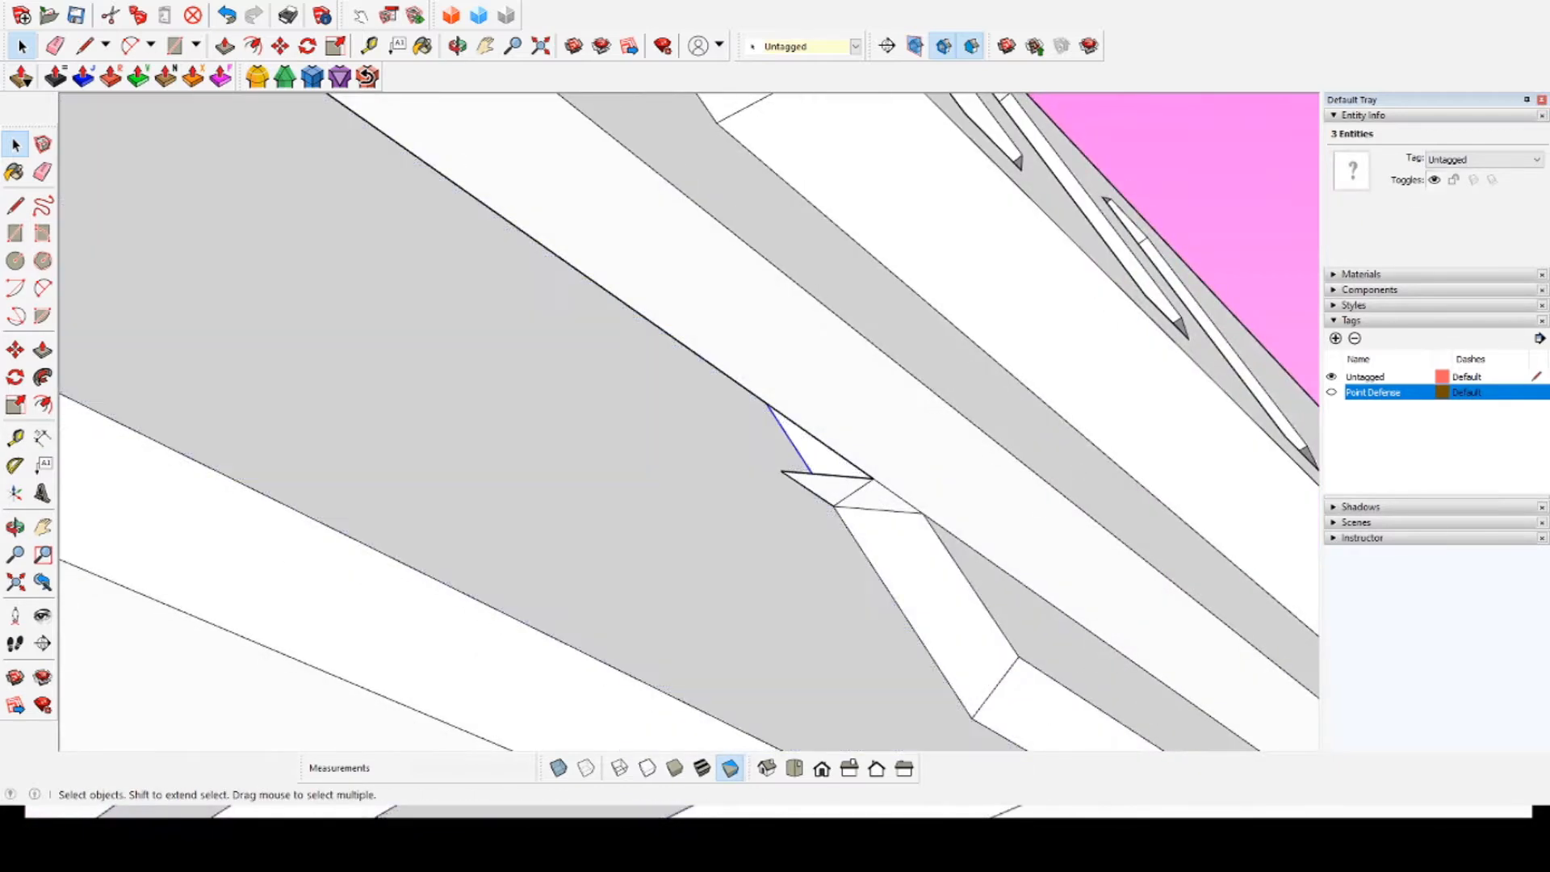
key("p")
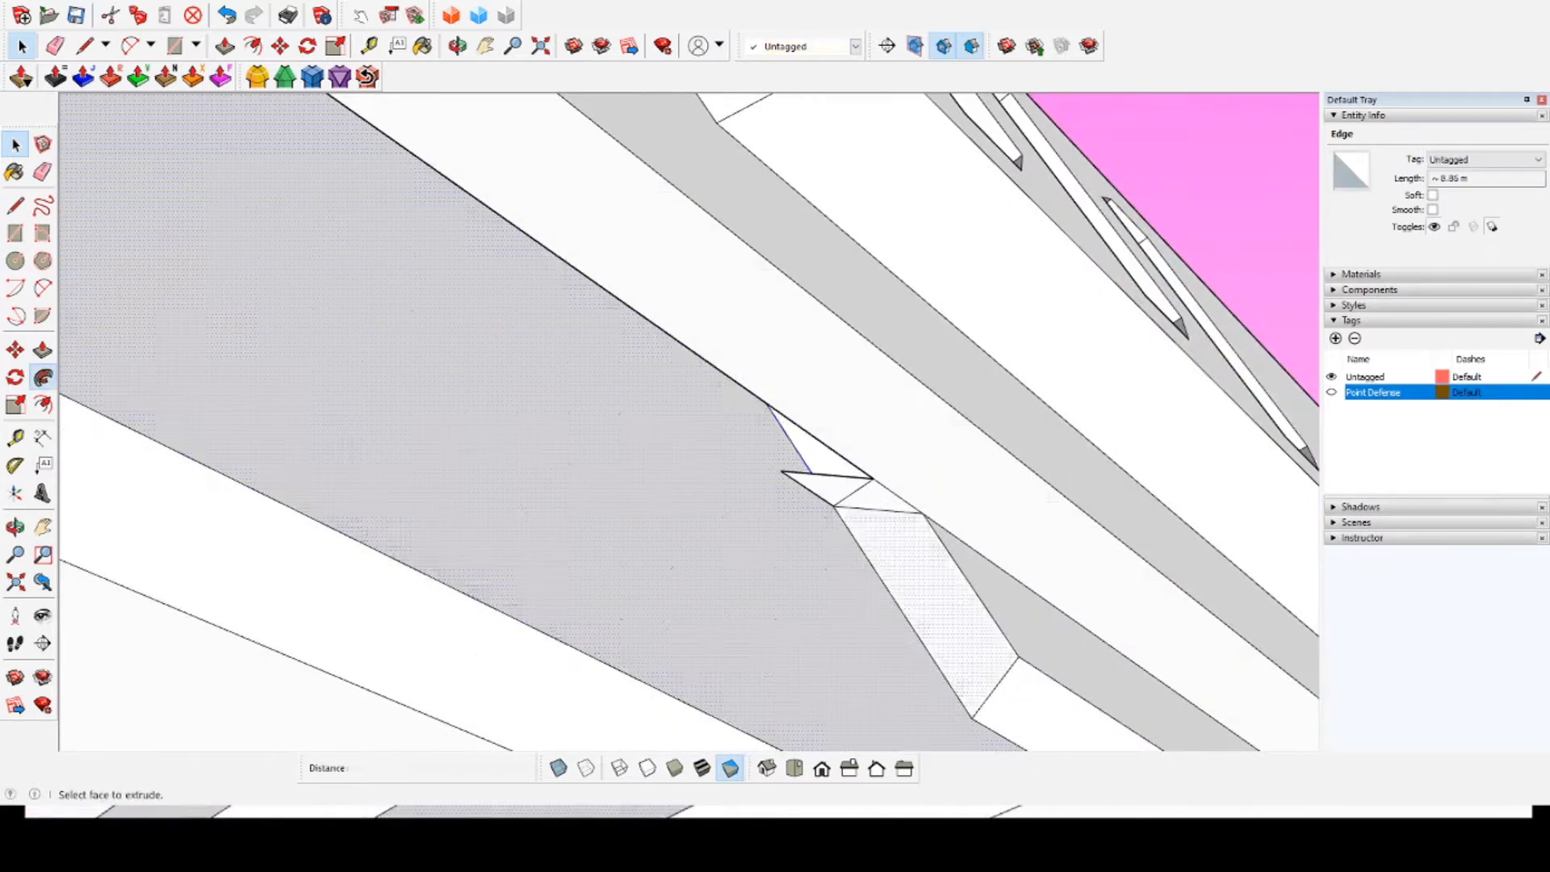
middle_click_drag(815, 393, 801, 420)
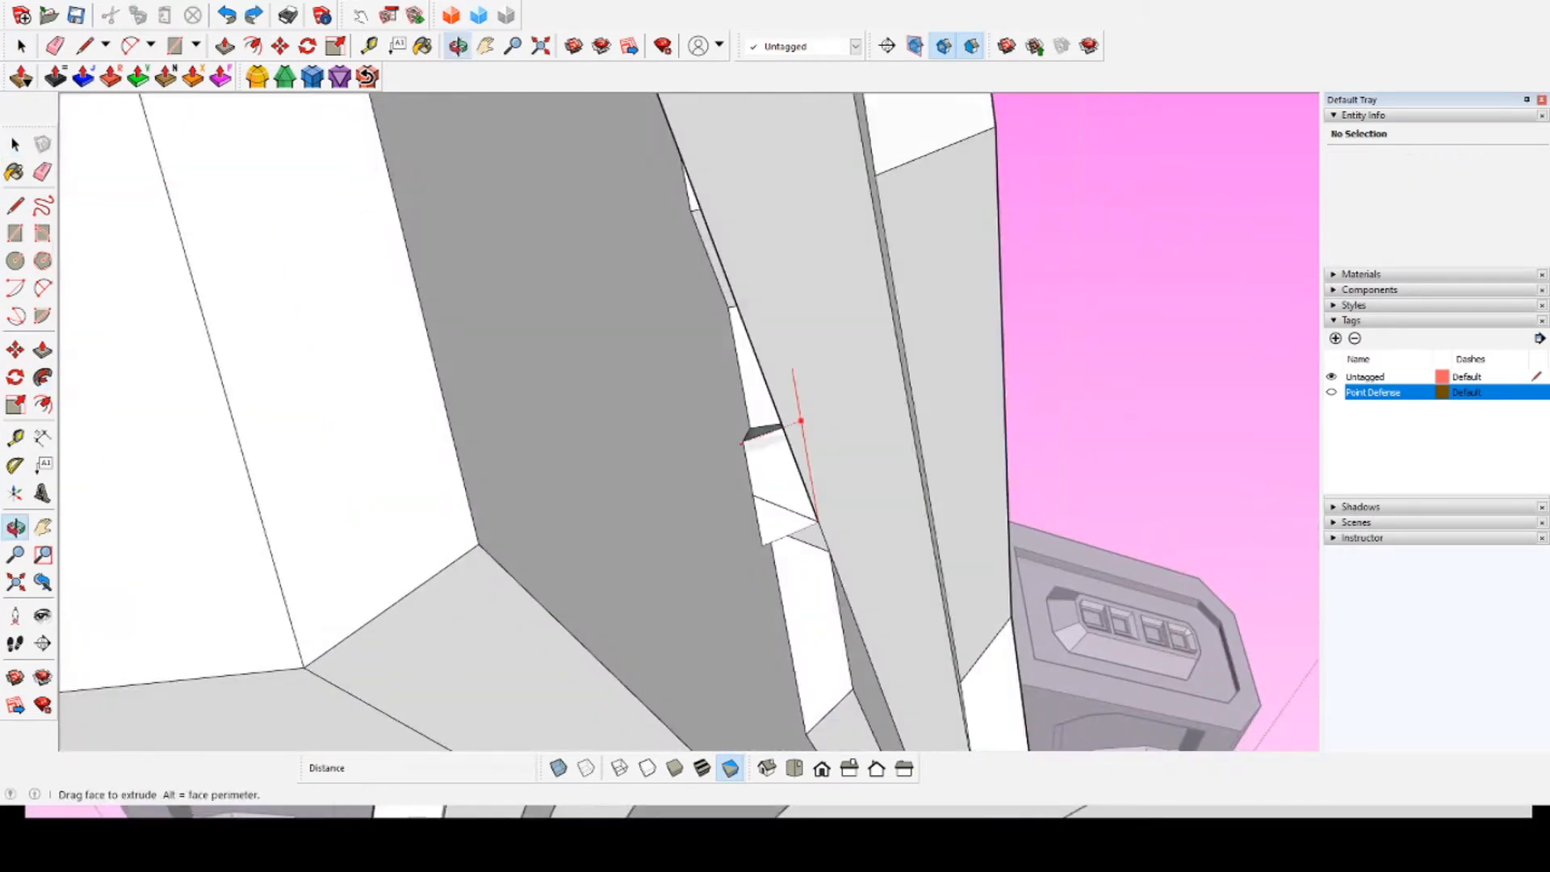
key("space")
Step: Clean up the notch between the ledge and the hull's lower edge, erasing its leftover edges
left_click(747, 411)
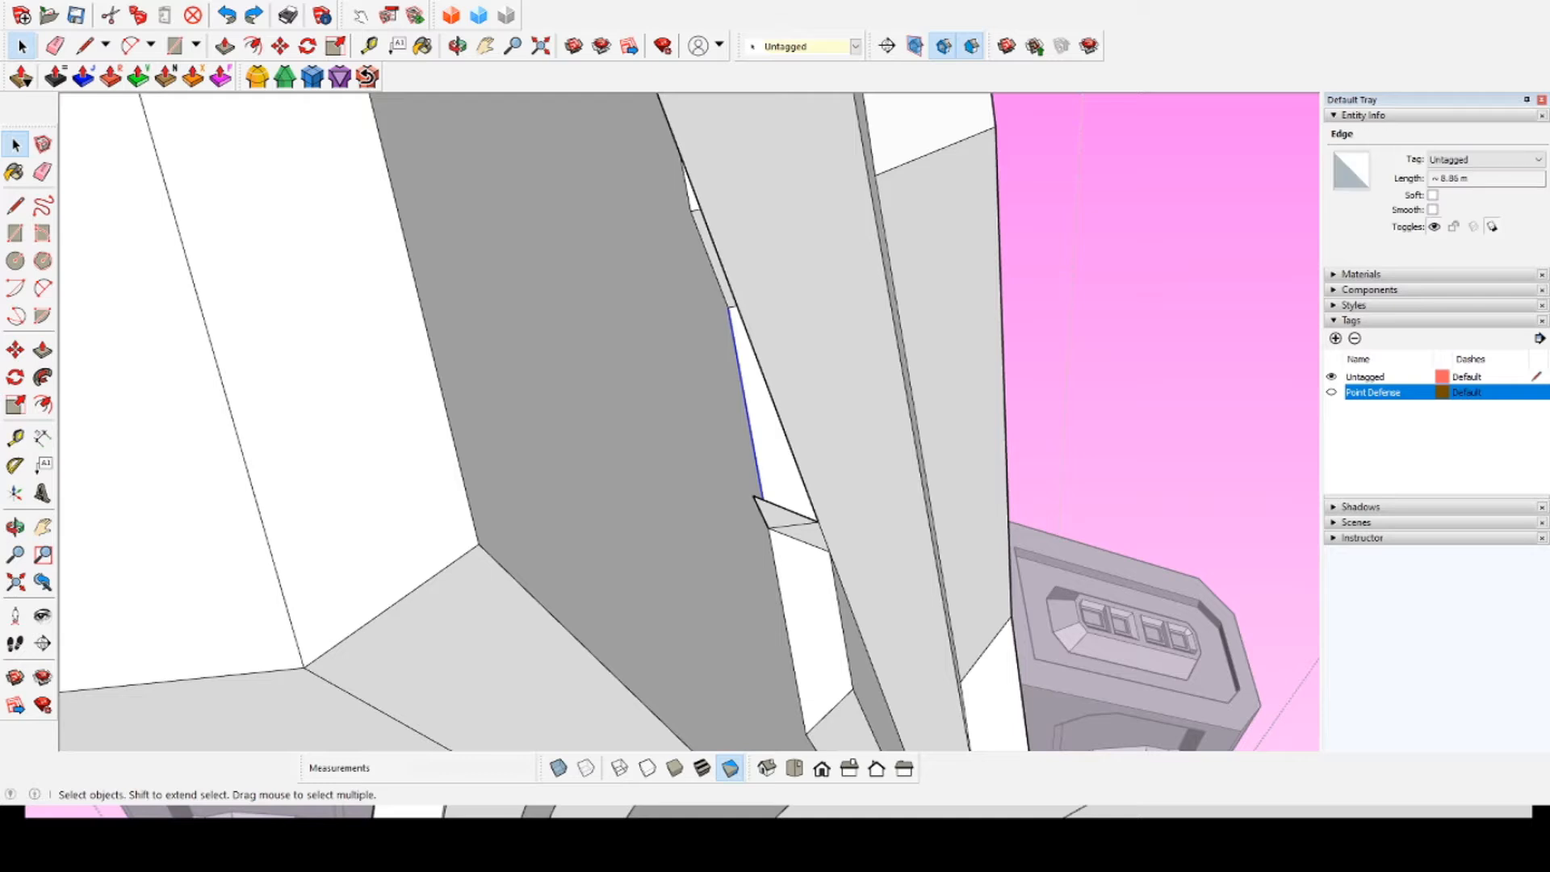
left_click(780, 515)
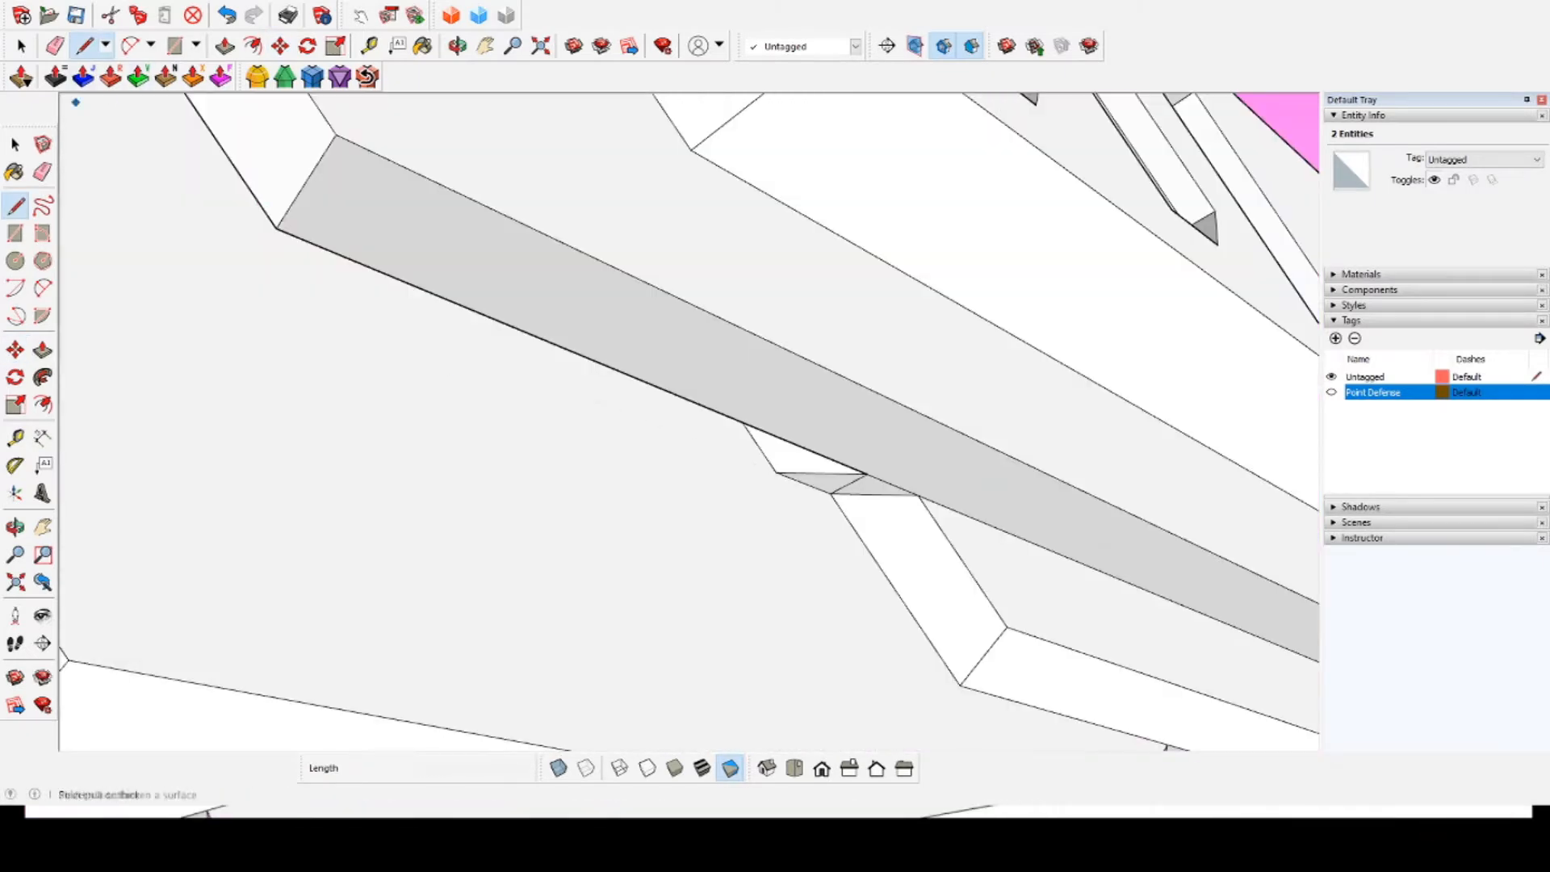
key("e")
scroll(801, 457, "down", 4)
mouse_move(800, 457)
middle_mouse_down()
mouse_move(775, 428)
mouse_move(904, 282)
mouse_move(711, 399)
mouse_move(775, 299)
mouse_move(856, 259)
mouse_move(876, 206)
middle_mouse_up()
scroll(711, 400, "down", 2)
scroll(711, 399, "down", 5)
scroll(597, 405, "up", 3)
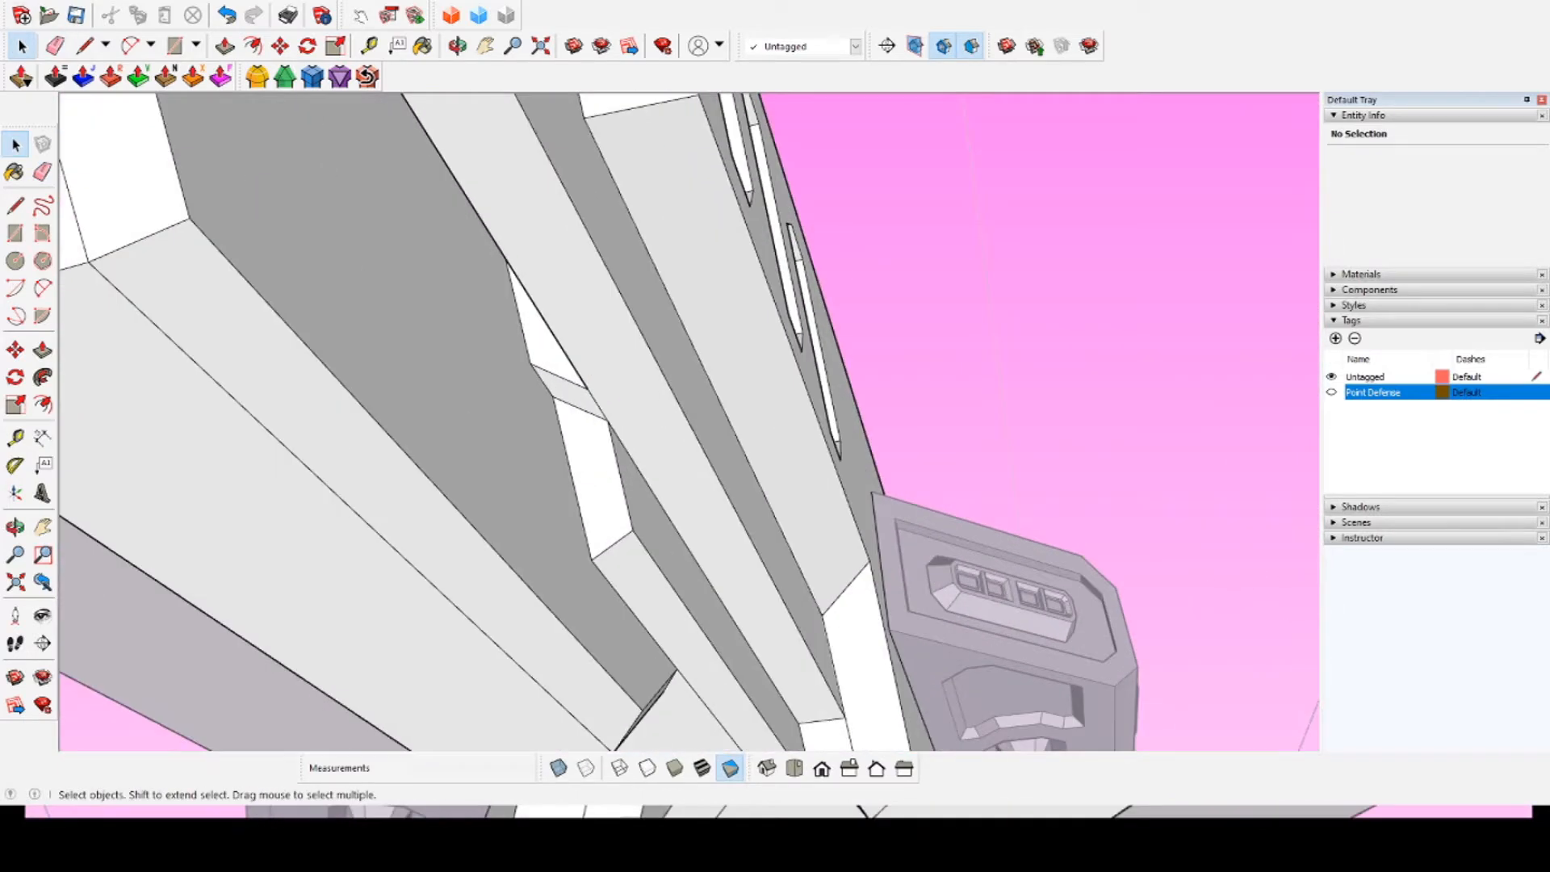
key("m")
mouse_move(607, 419)
middle_mouse_down()
mouse_move(751, 532)
mouse_move(735, 485)
middle_mouse_up()
key("e")
left_click(552, 364)
Step: Examine the reworked nose, ledge and side hull from several angles
scroll(645, 420, "down", 5)
middle_click_drag(645, 420, 565, 403)
scroll(646, 435, "down", 3)
scroll(565, 452, "up", 3)
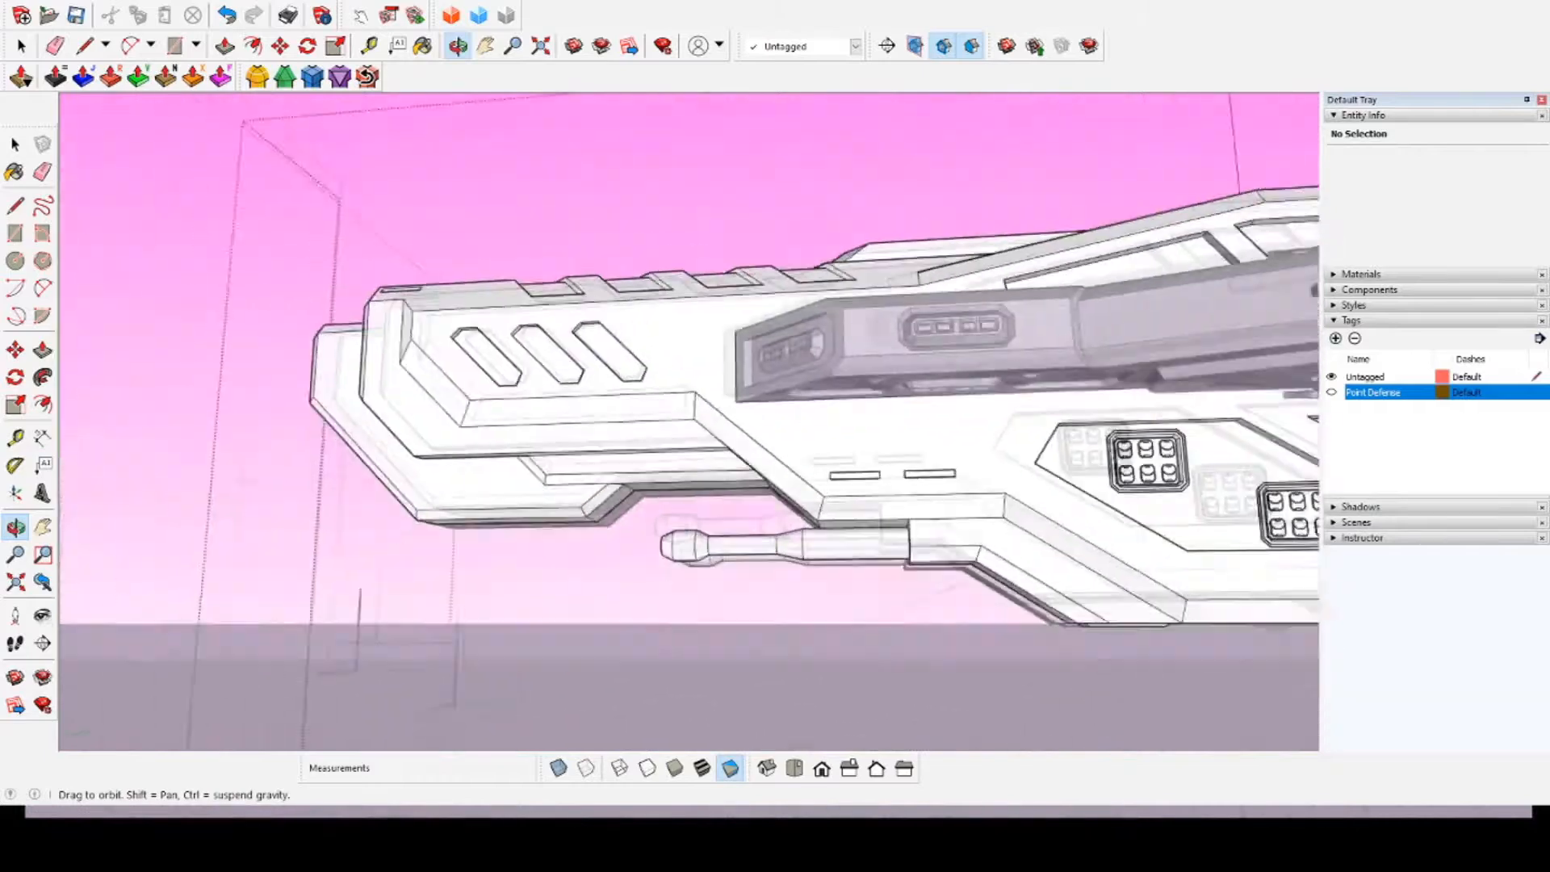
middle_click_drag(662, 355, 323, 356)
scroll(823, 375, "down", 4)
scroll(323, 355, "down", 1)
middle_click_drag(565, 355, 710, 452)
scroll(565, 452, "up", 4)
middle_click_drag(564, 452, 645, 323)
scroll(678, 202, "up", 4)
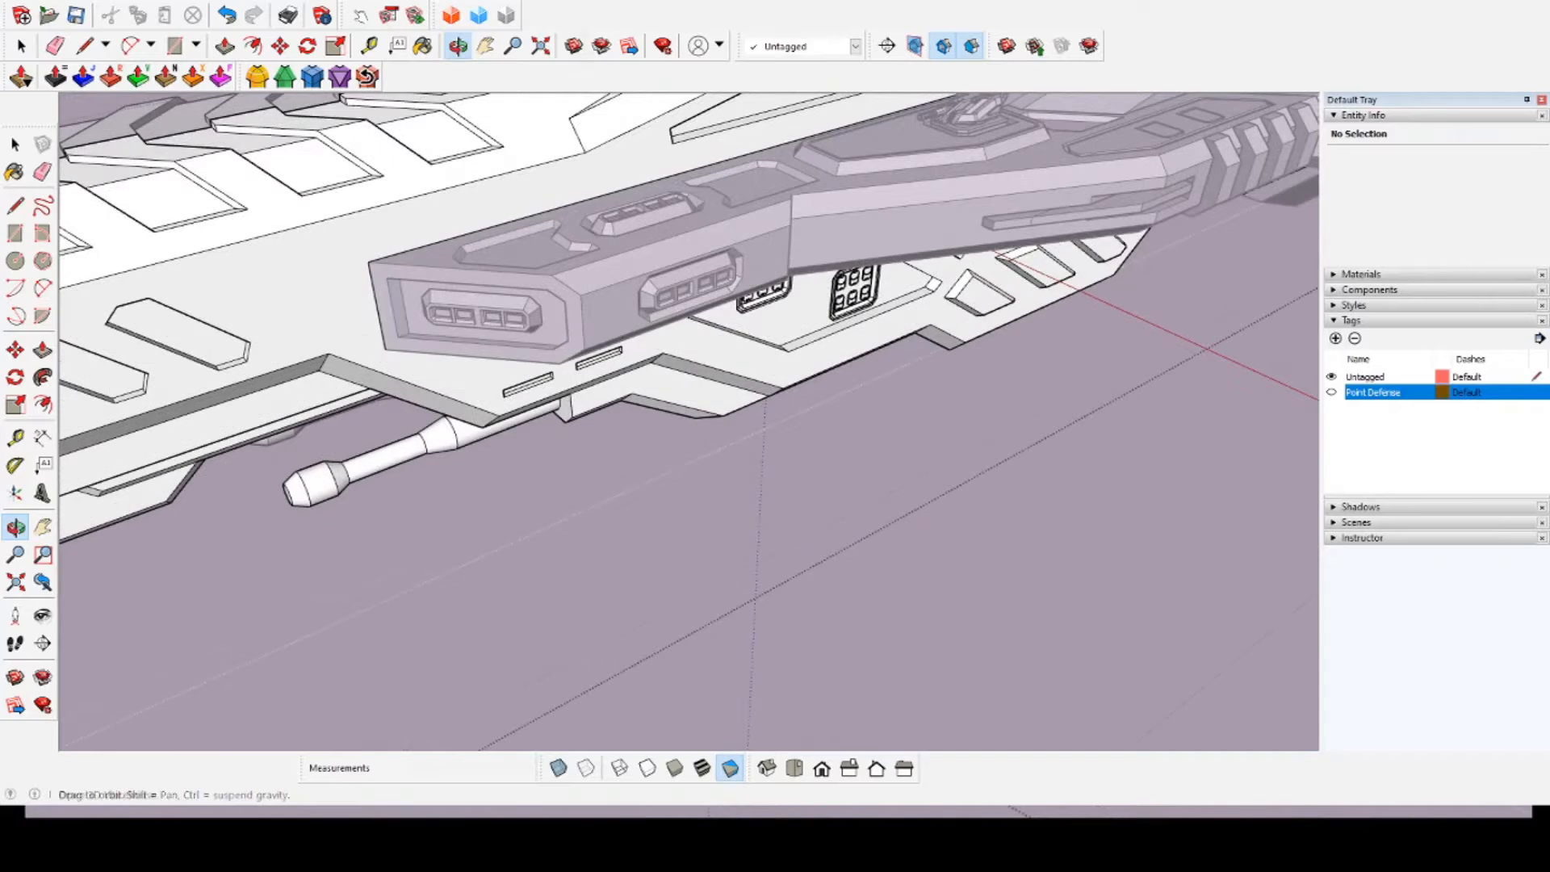
middle_click_drag(727, 355, 694, 363)
scroll(710, 436, "down", 4)
scroll(719, 411, "up", 4)
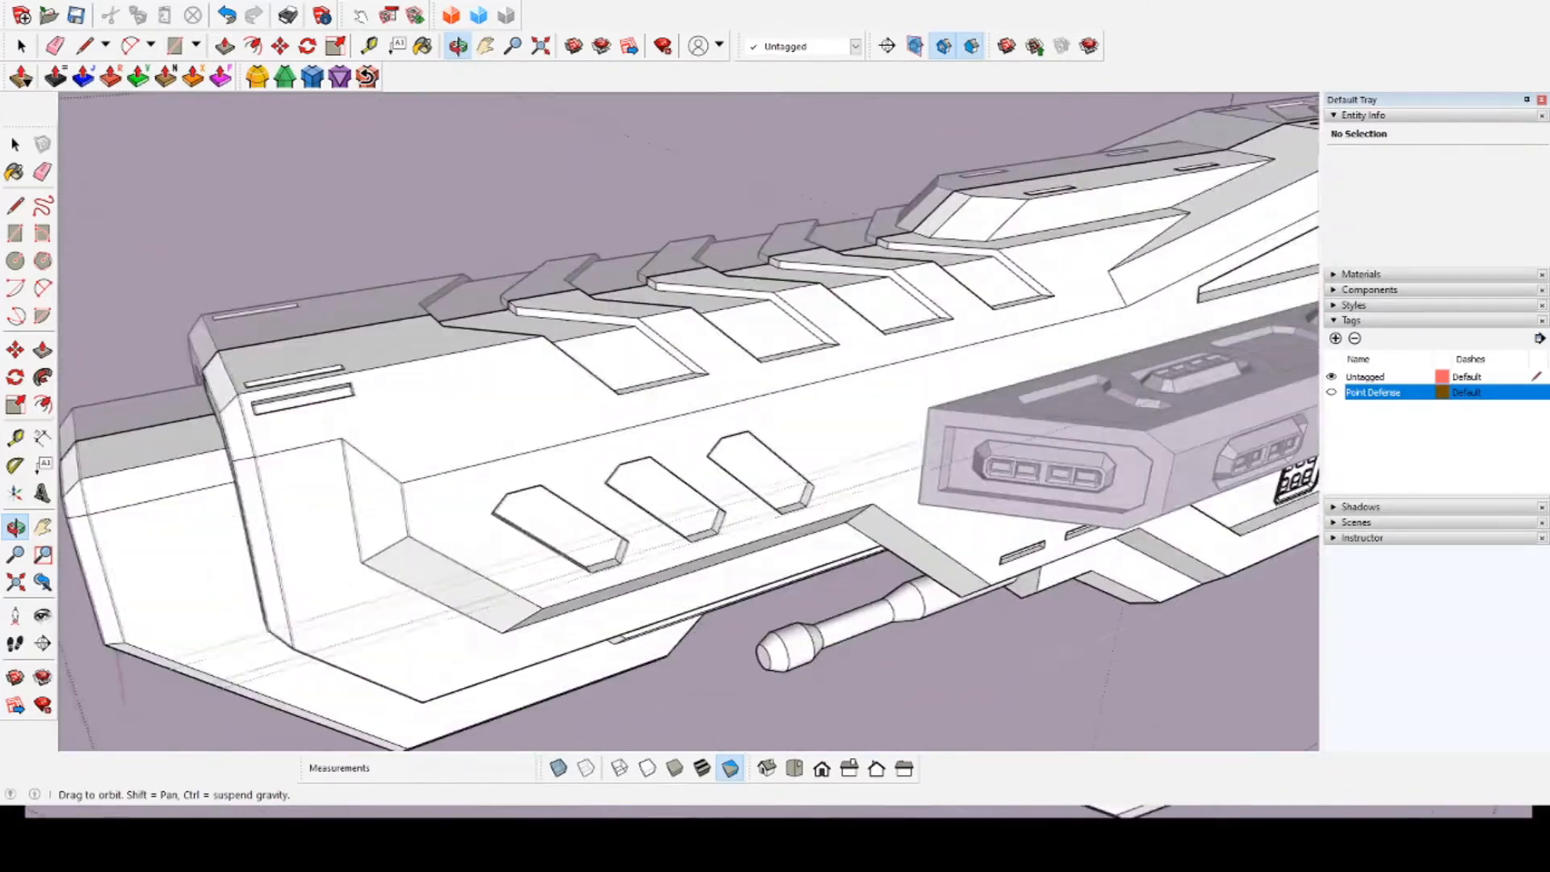
Step: Select the two sloping faces of the hull step in front of the lower gun barrels and move them 14 m
middle_click_drag(887, 420, 556, 408, "shift")
left_click(85, 46)
middle_click_drag(791, 638, 779, 391)
left_click(22, 46)
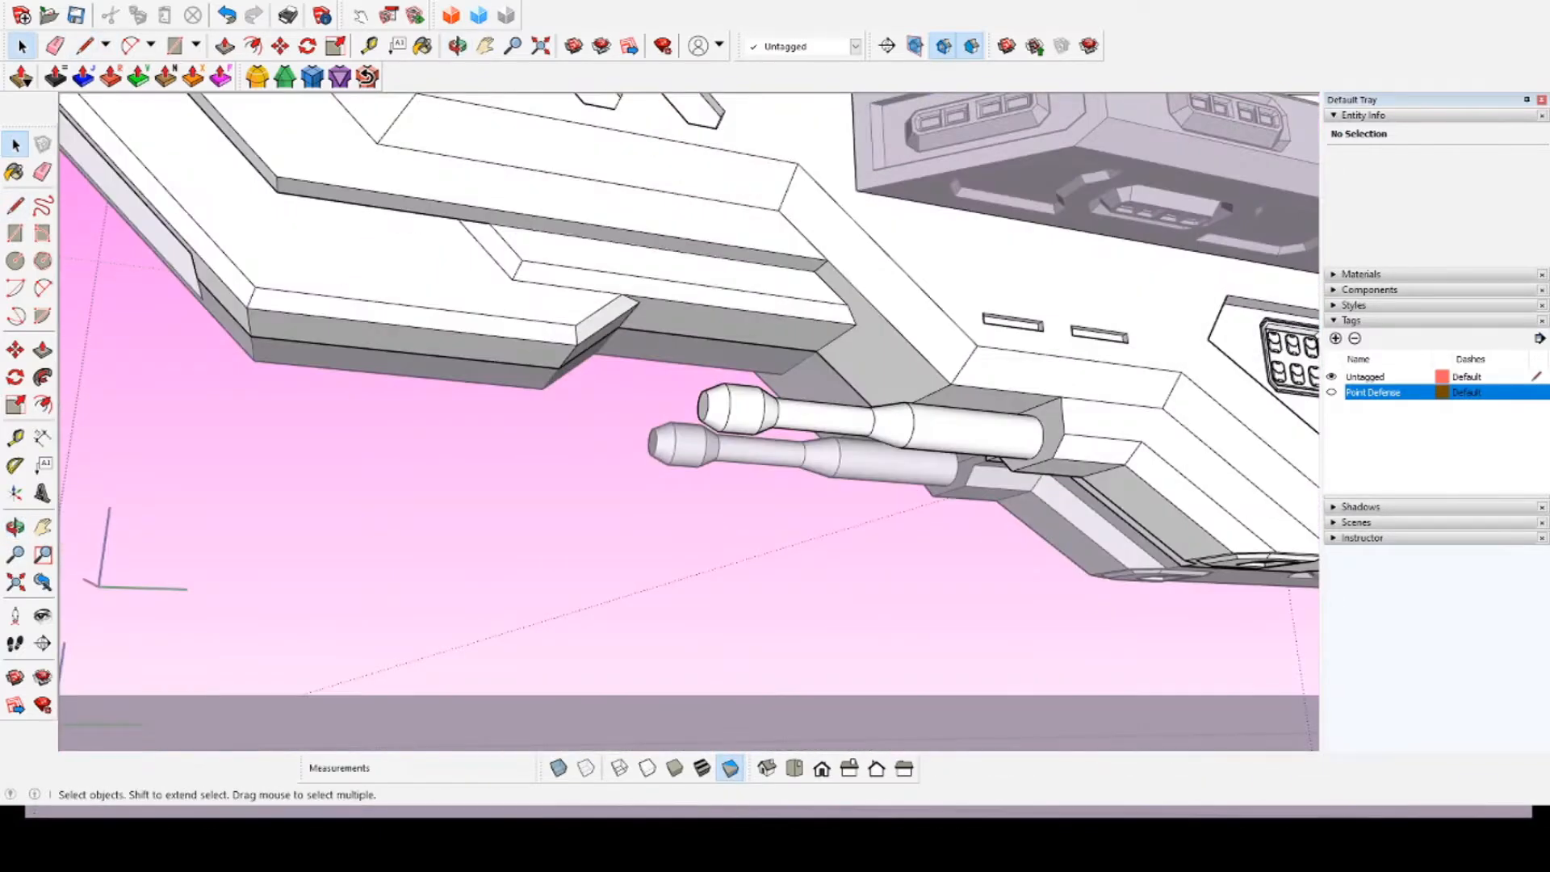
middle_click_drag(875, 343, 795, 404)
left_click(795, 400, "shift")
left_click(280, 46)
left_click(717, 355)
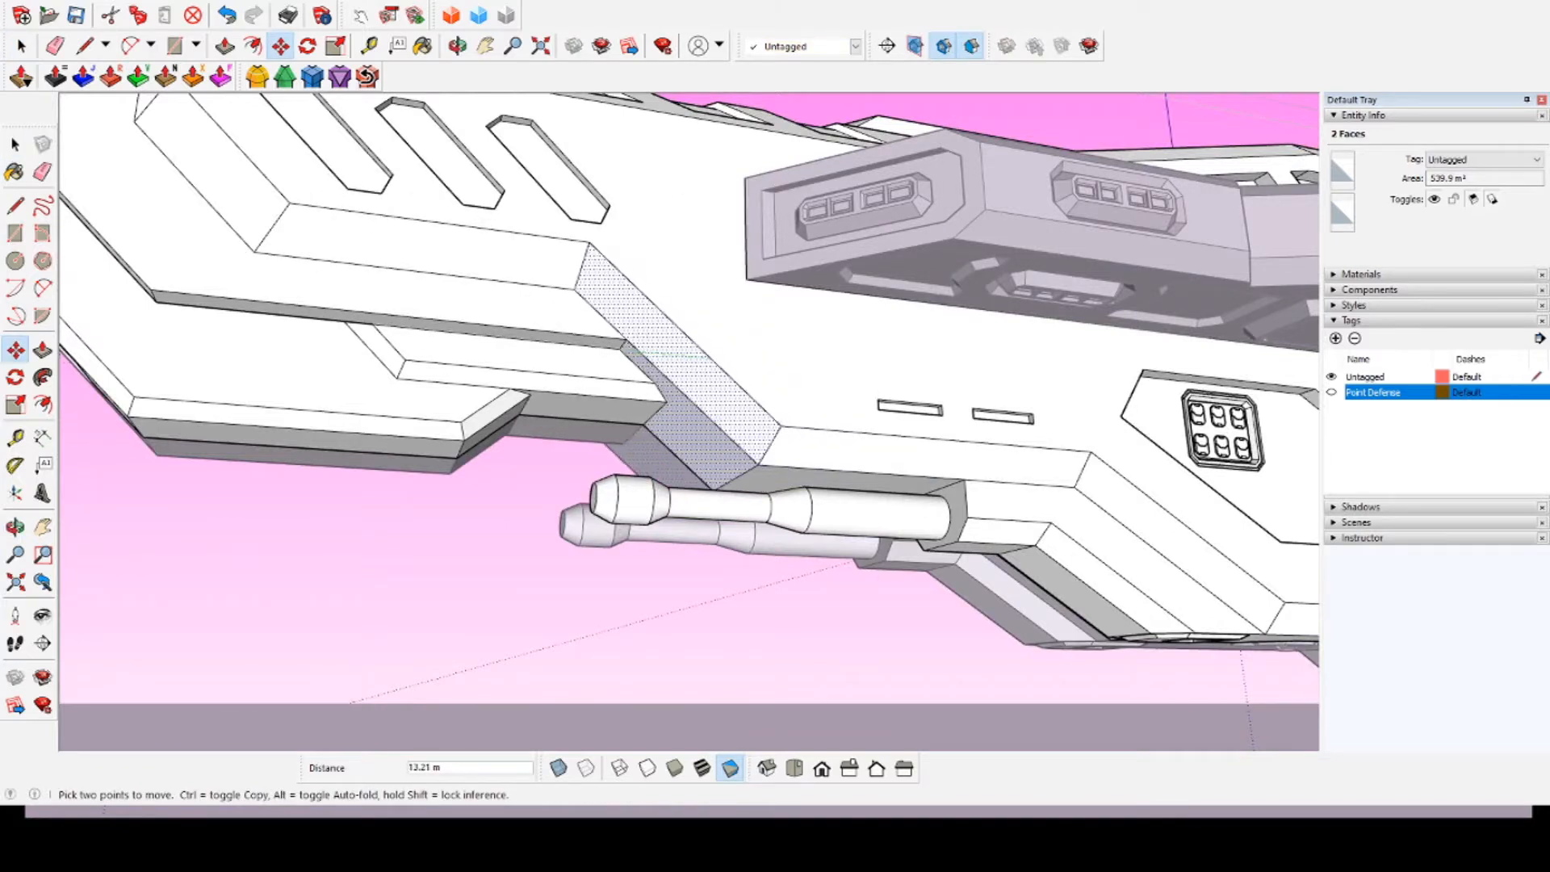
type("14")
Step: Draw an angled panel outline on the hull side behind the front end of the side pod
middle_click_drag(727, 419, 799, 517, "shift")
scroll(686, 395, "down", 3)
scroll(843, 386, "up", 5)
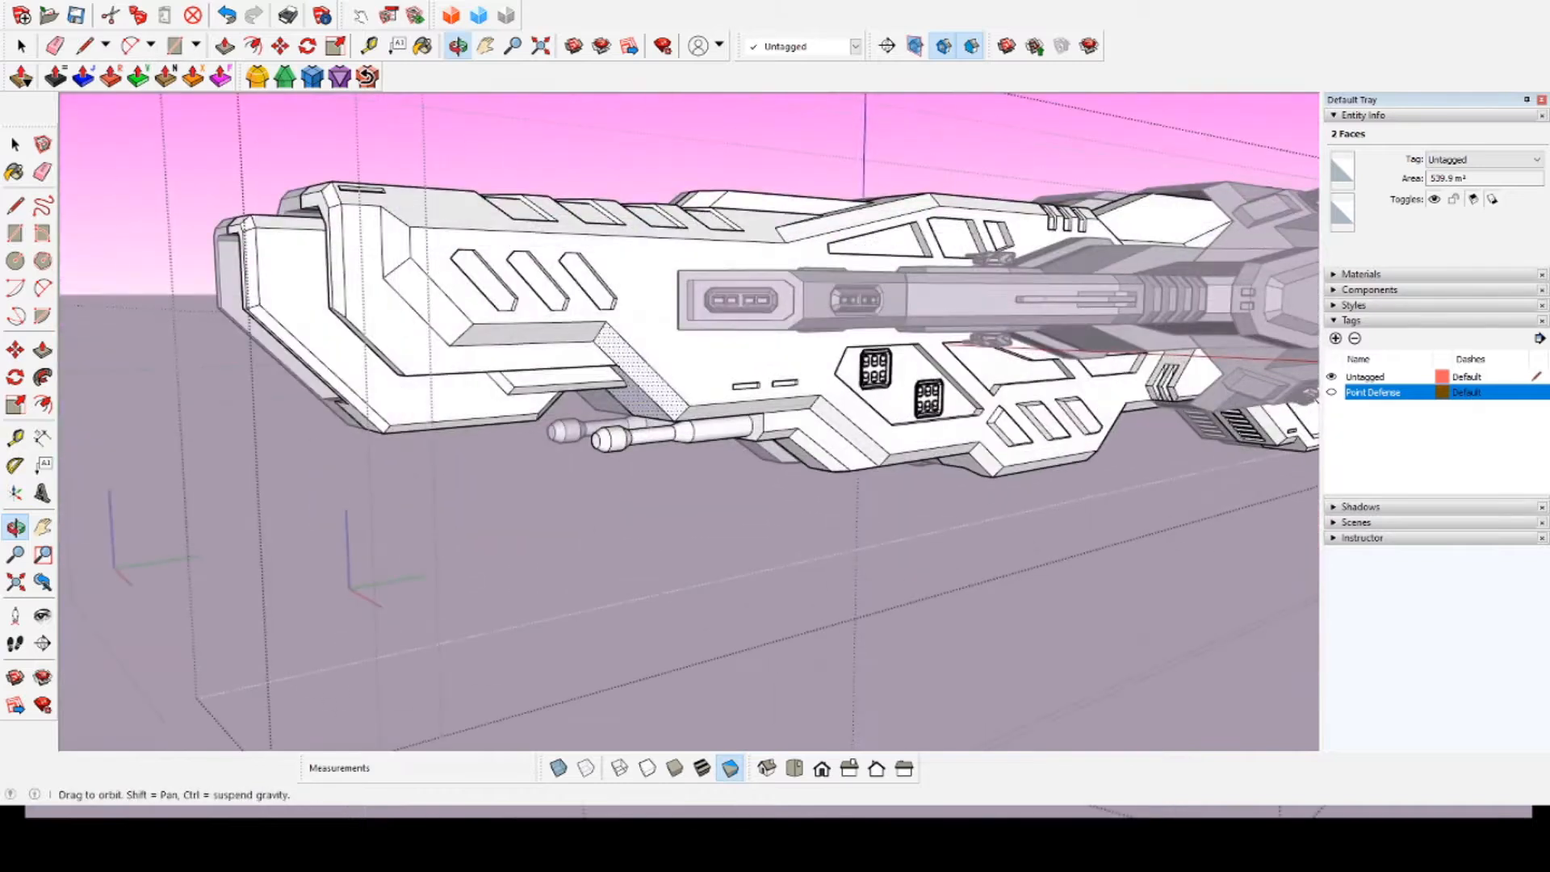
key("space")
scroll(726, 290, "up", 4)
key("l")
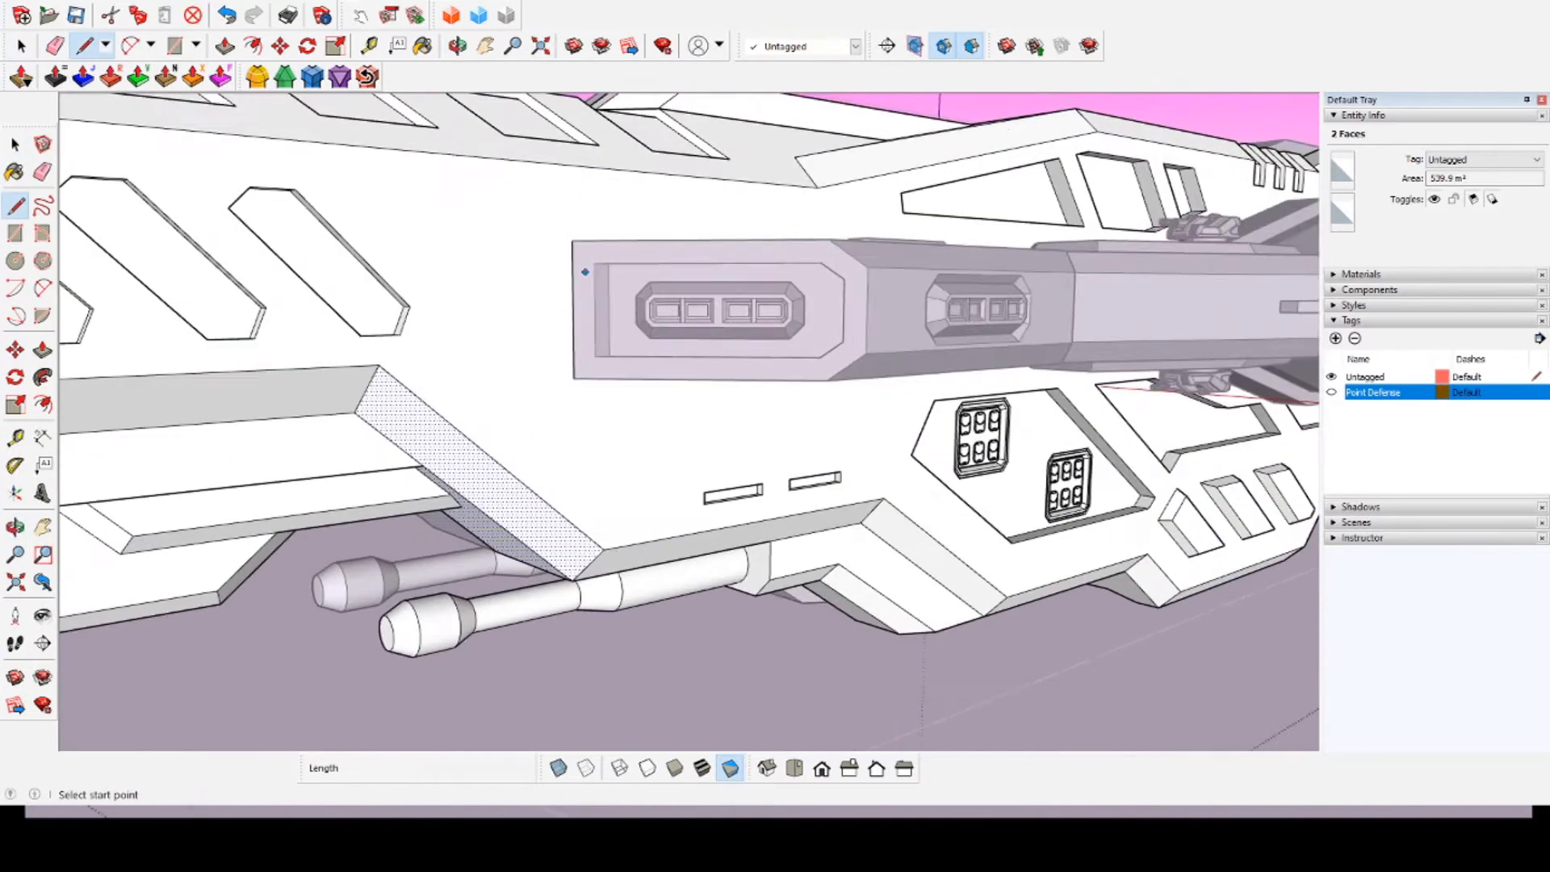
middle_click_drag(572, 262, 606, 227)
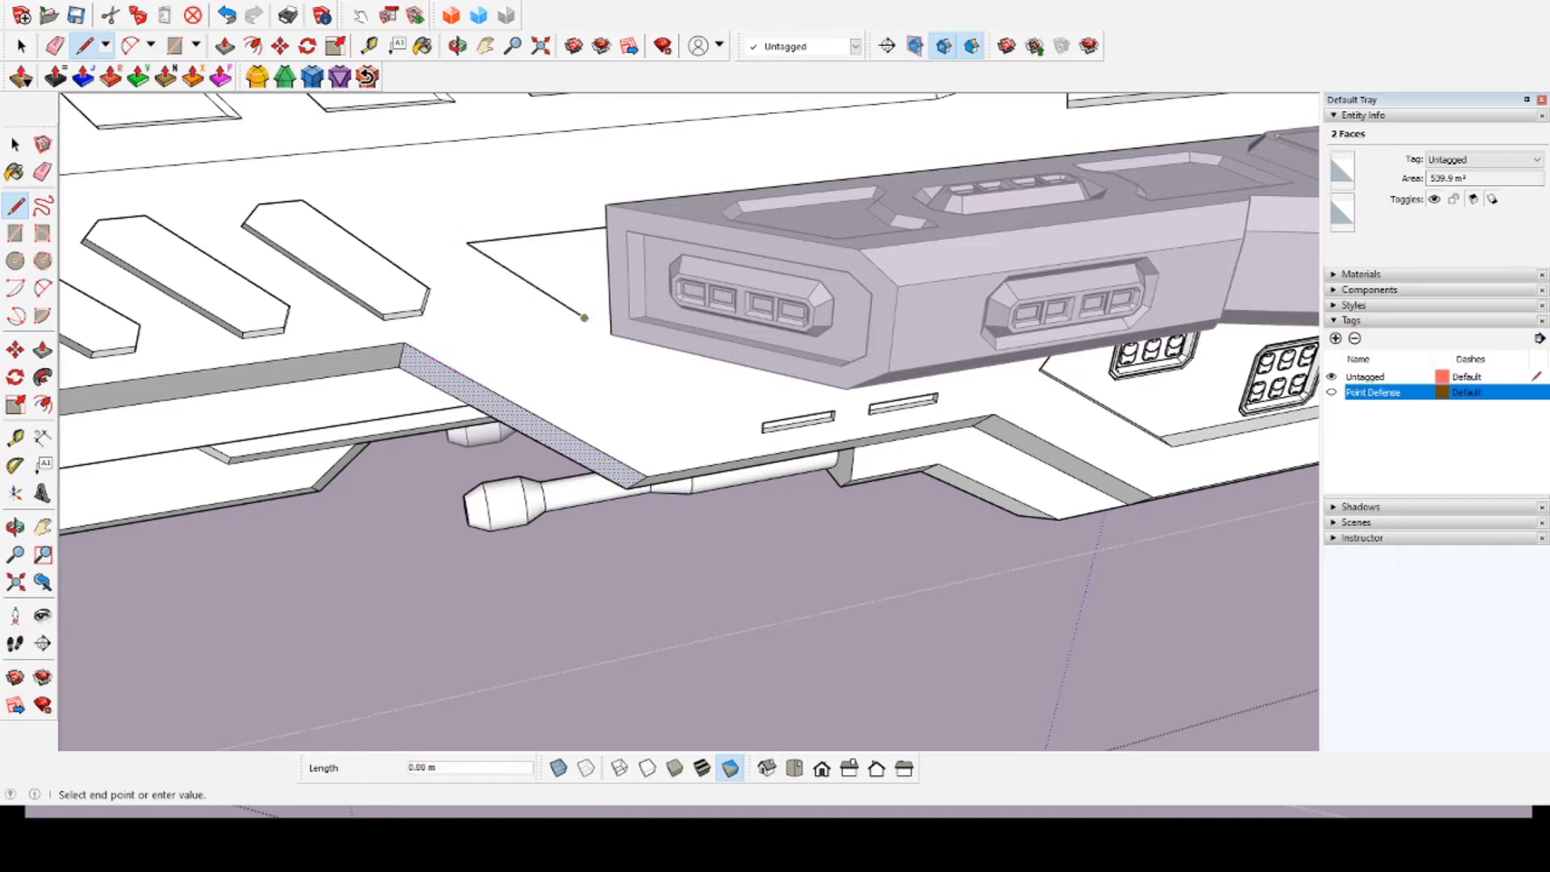
middle_click_drag(629, 318, 775, 355)
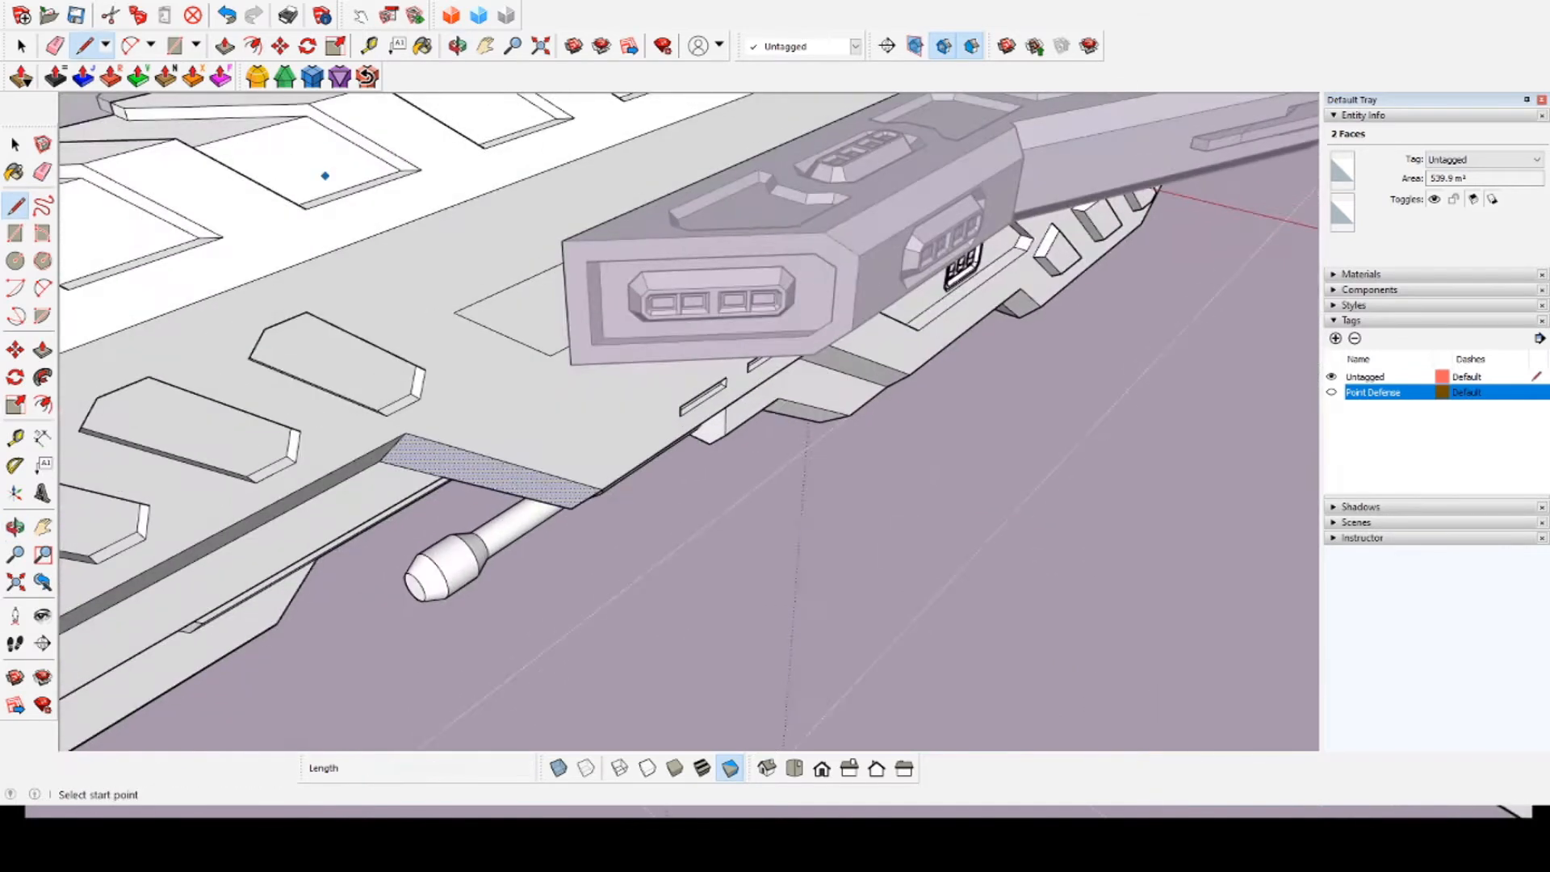
Step: Open the side pod, delete the hull-side wall of its front-end recess and cut away the adjoining frame strip with a line
key("space")
scroll(573, 351, "up", 3)
left_click(581, 347)
middle_click_drag(710, 452, 638, 355)
double_click(609, 282)
middle_click_drag(609, 283, 601, 356)
left_click(601, 293)
key("m")
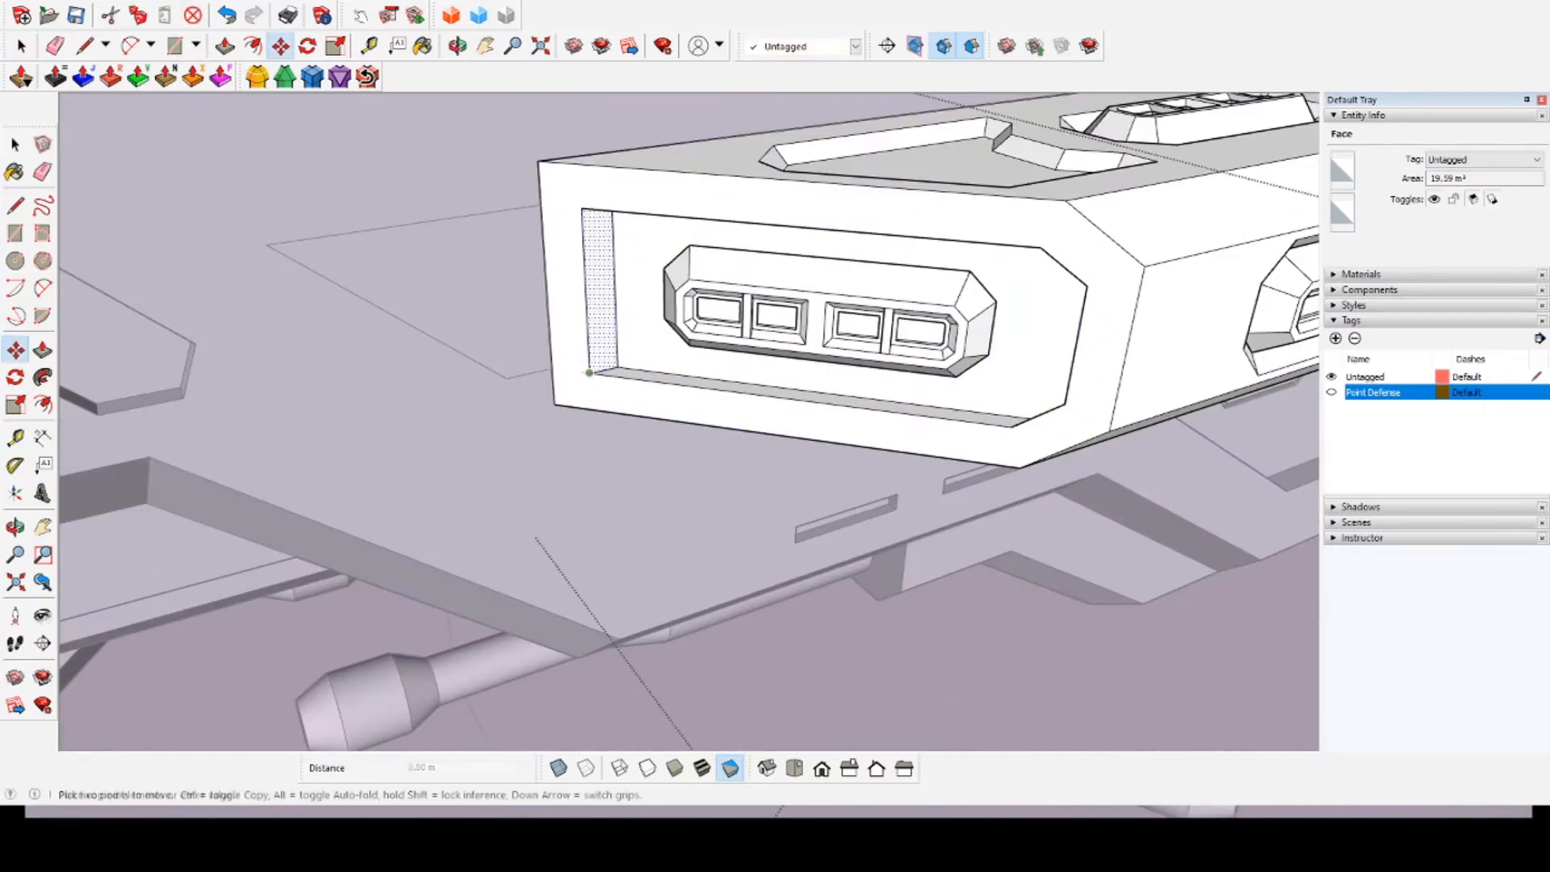
key("Delete")
key("l")
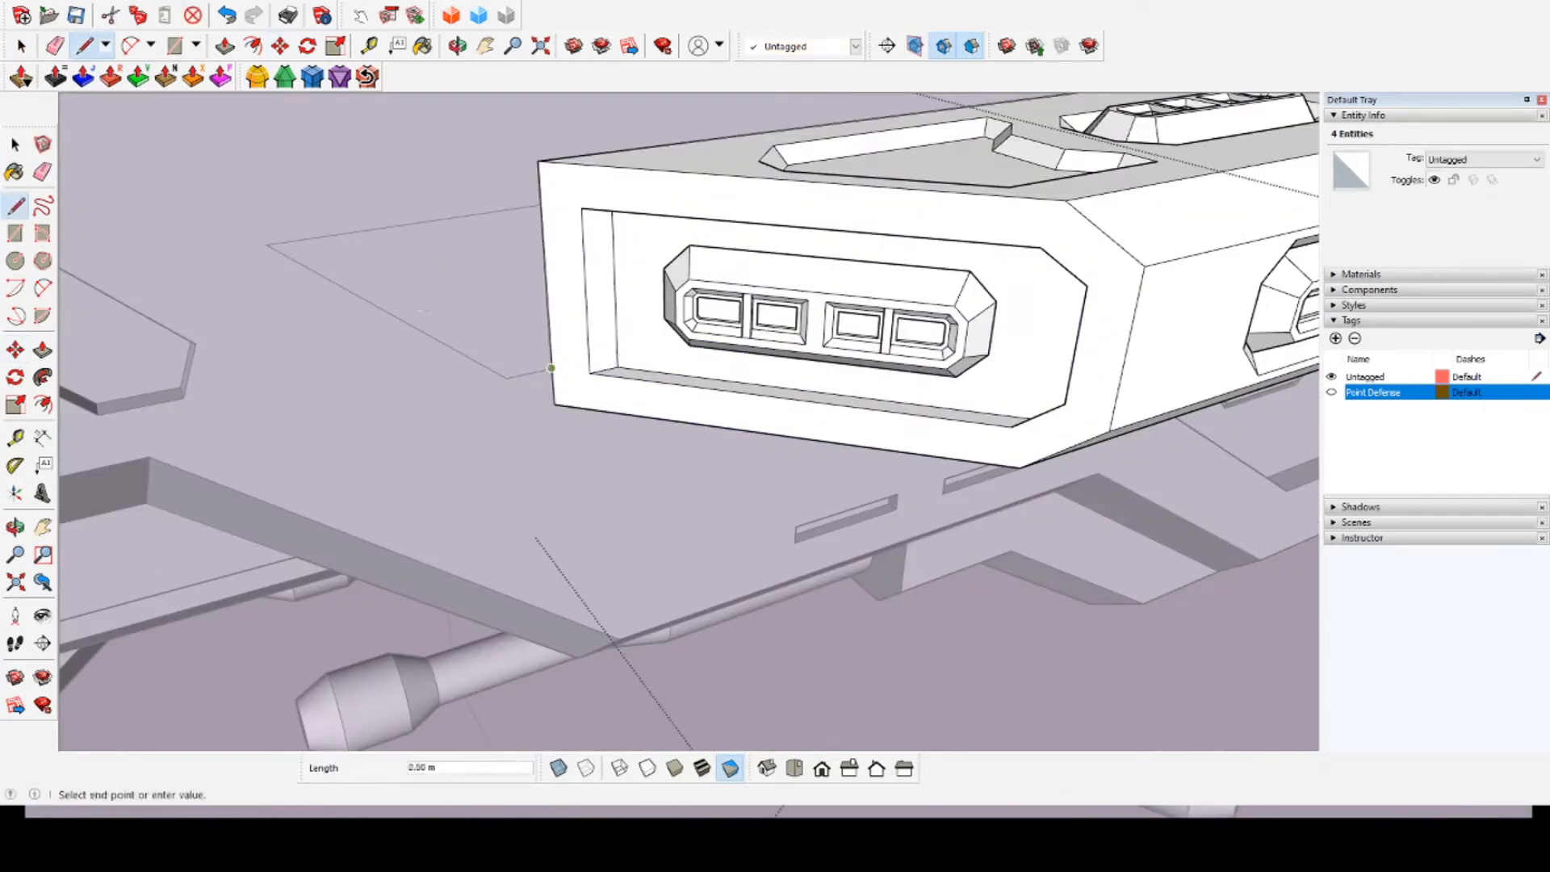
left_click(56, 46)
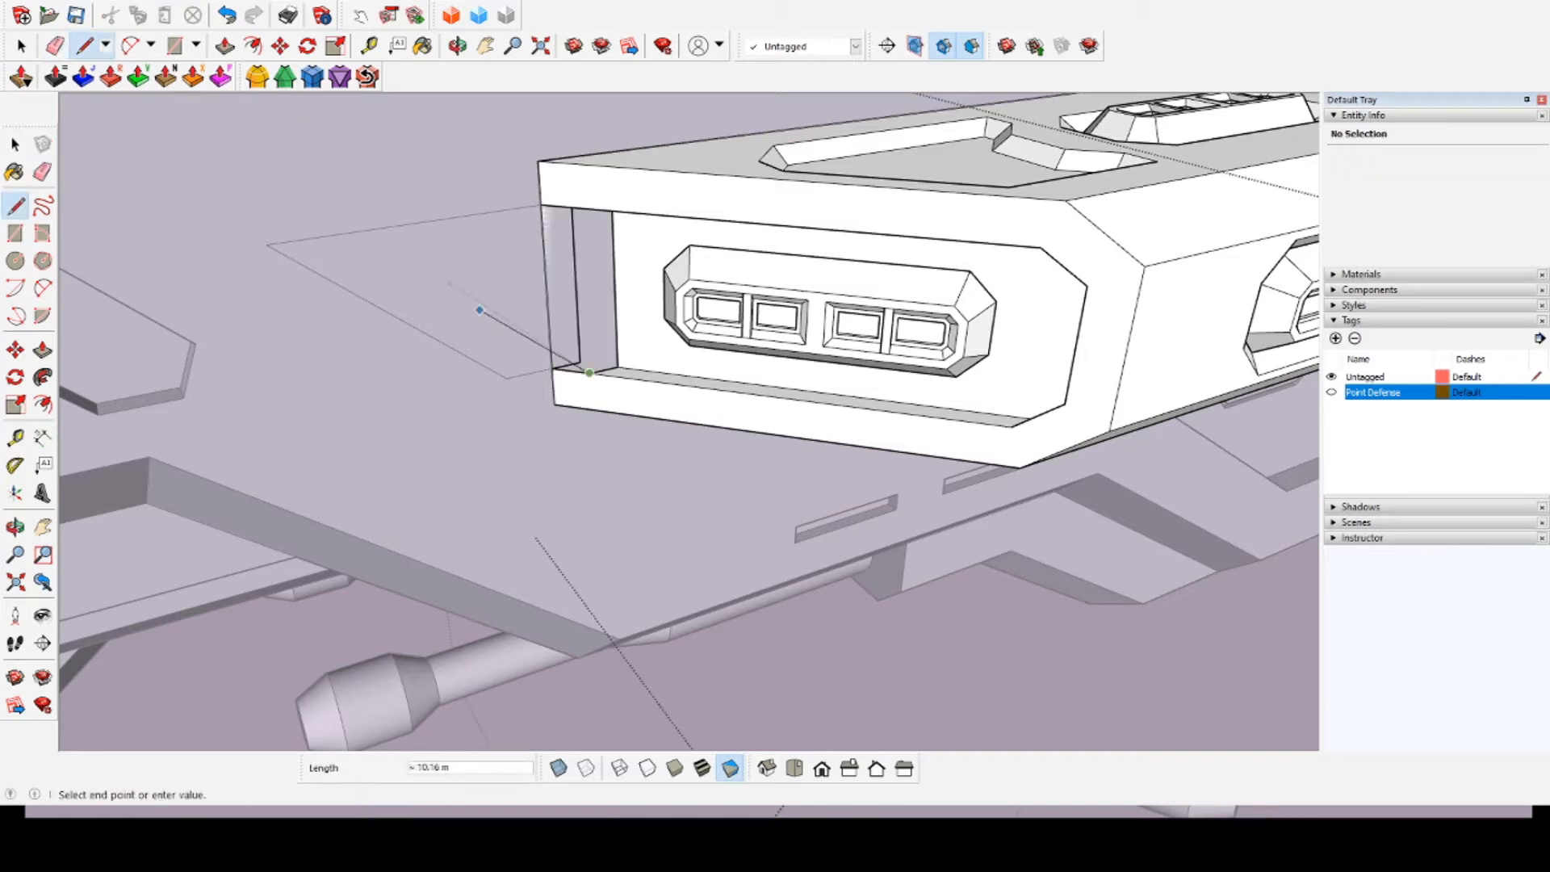
Step: Extend the pod recess's floor face to the hull with a closing line and erase the leftover seam
left_click(617, 366)
middle_click_drag(617, 367, 583, 226)
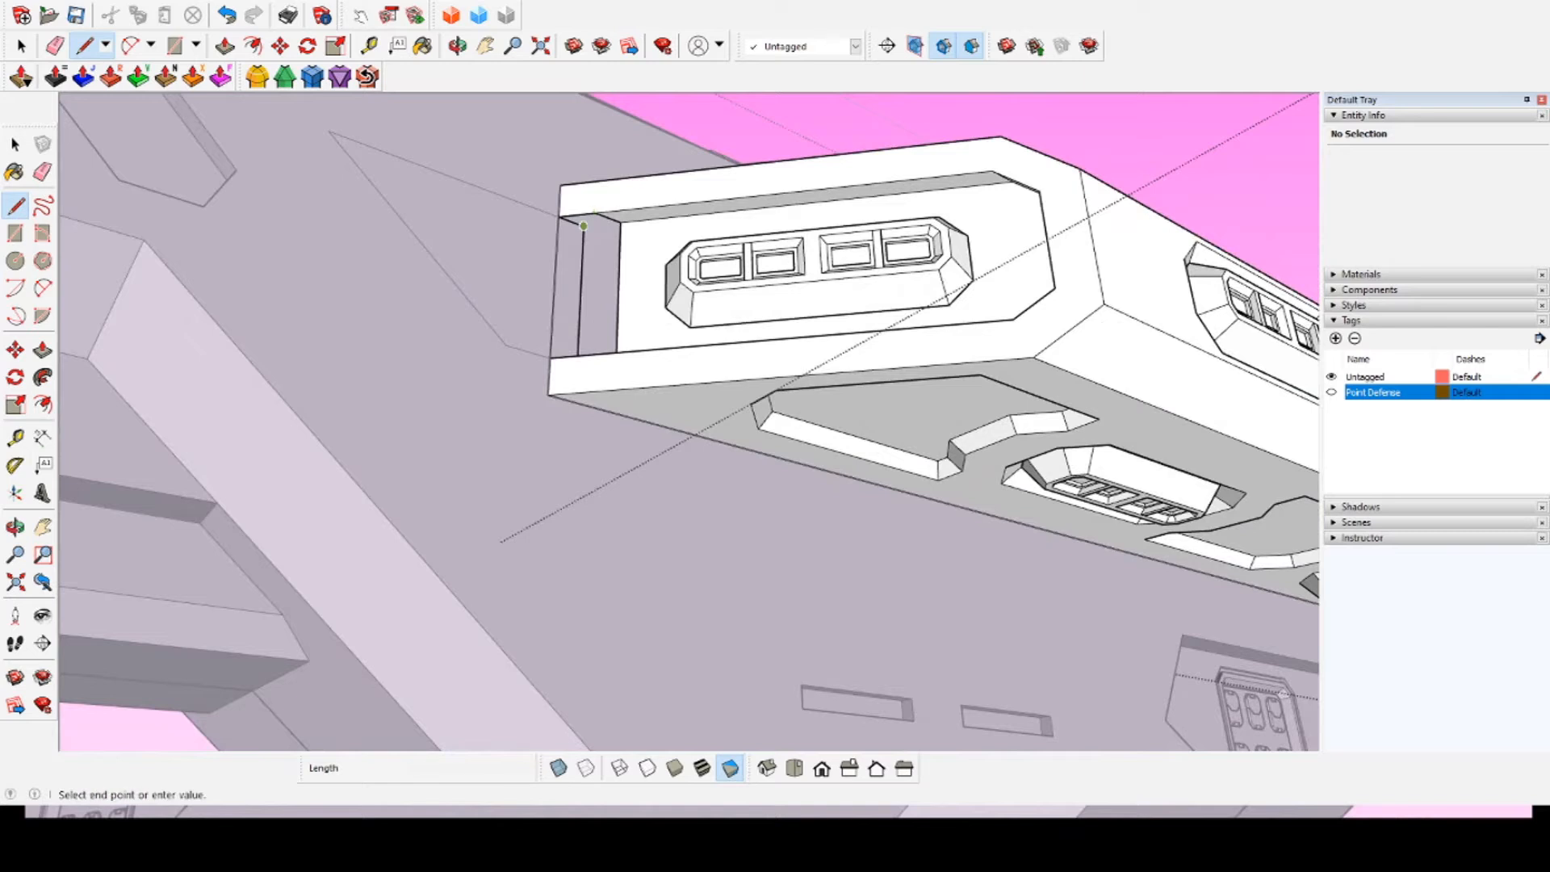
key("Escape")
key("e")
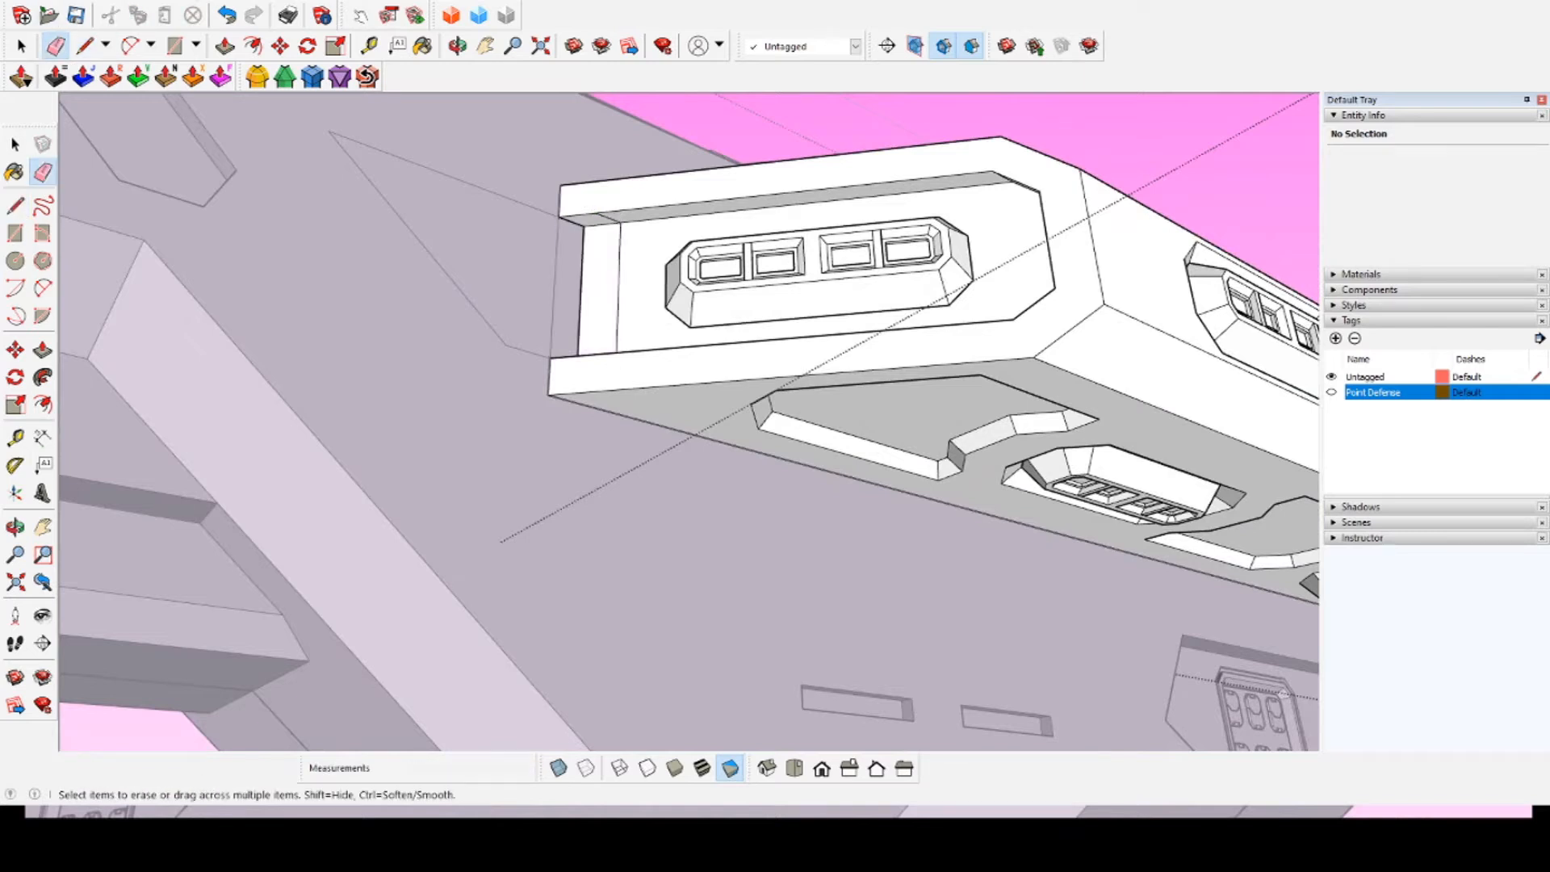
left_click(609, 218)
middle_click_drag(609, 218, 670, 436)
scroll(637, 311, "up", 3)
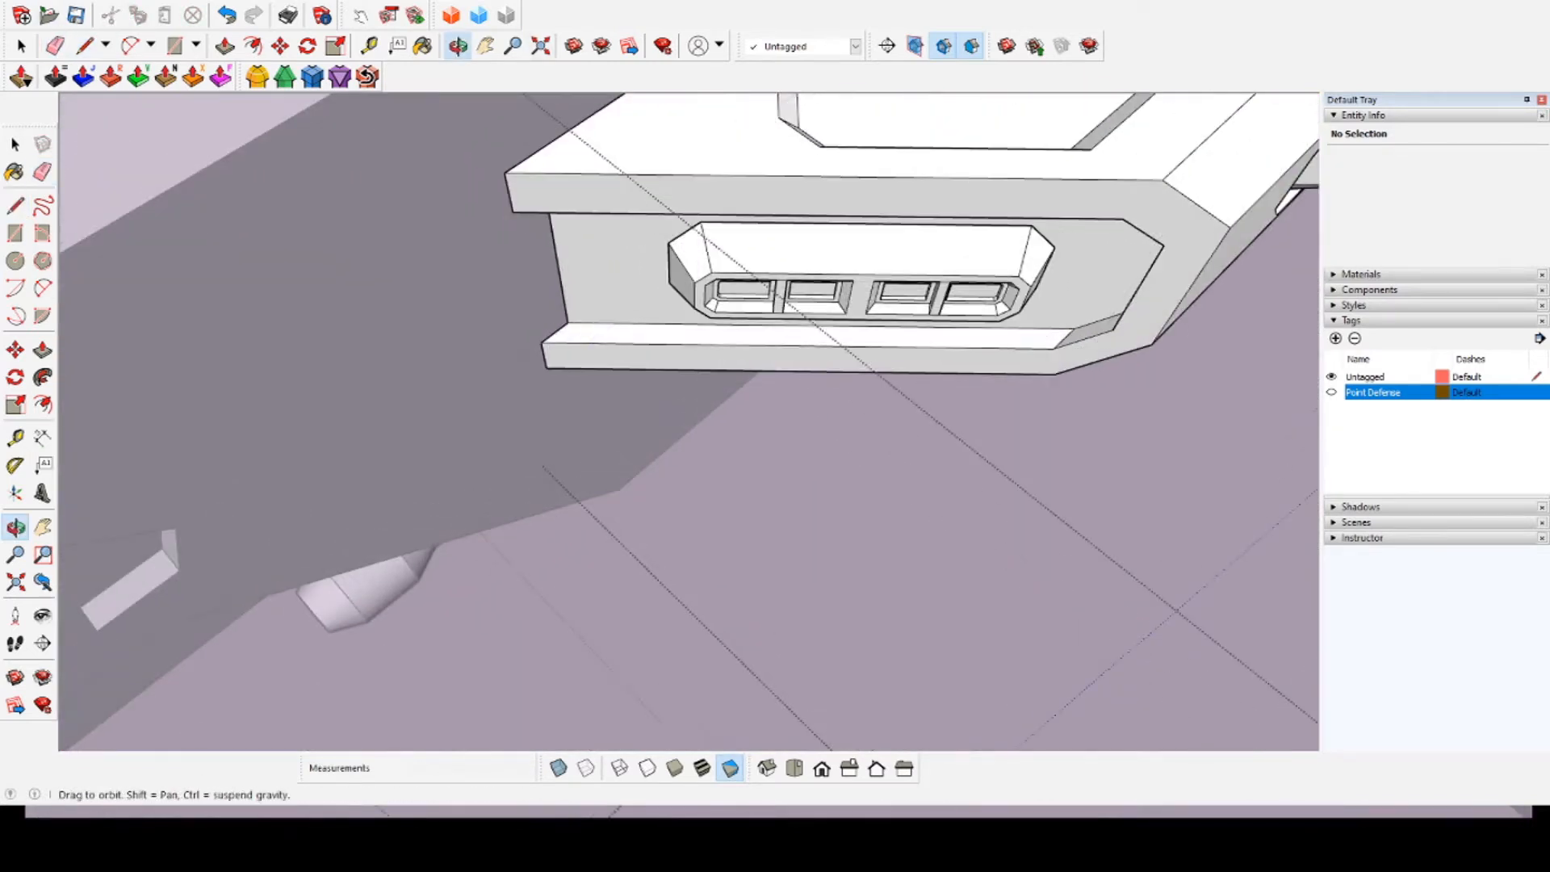
middle_click_drag(646, 339, 557, 234)
Step: Leave the pod, cut the pointed tip of the hull's panel outline with a slanted line and erase the corner
key("space")
key("Escape")
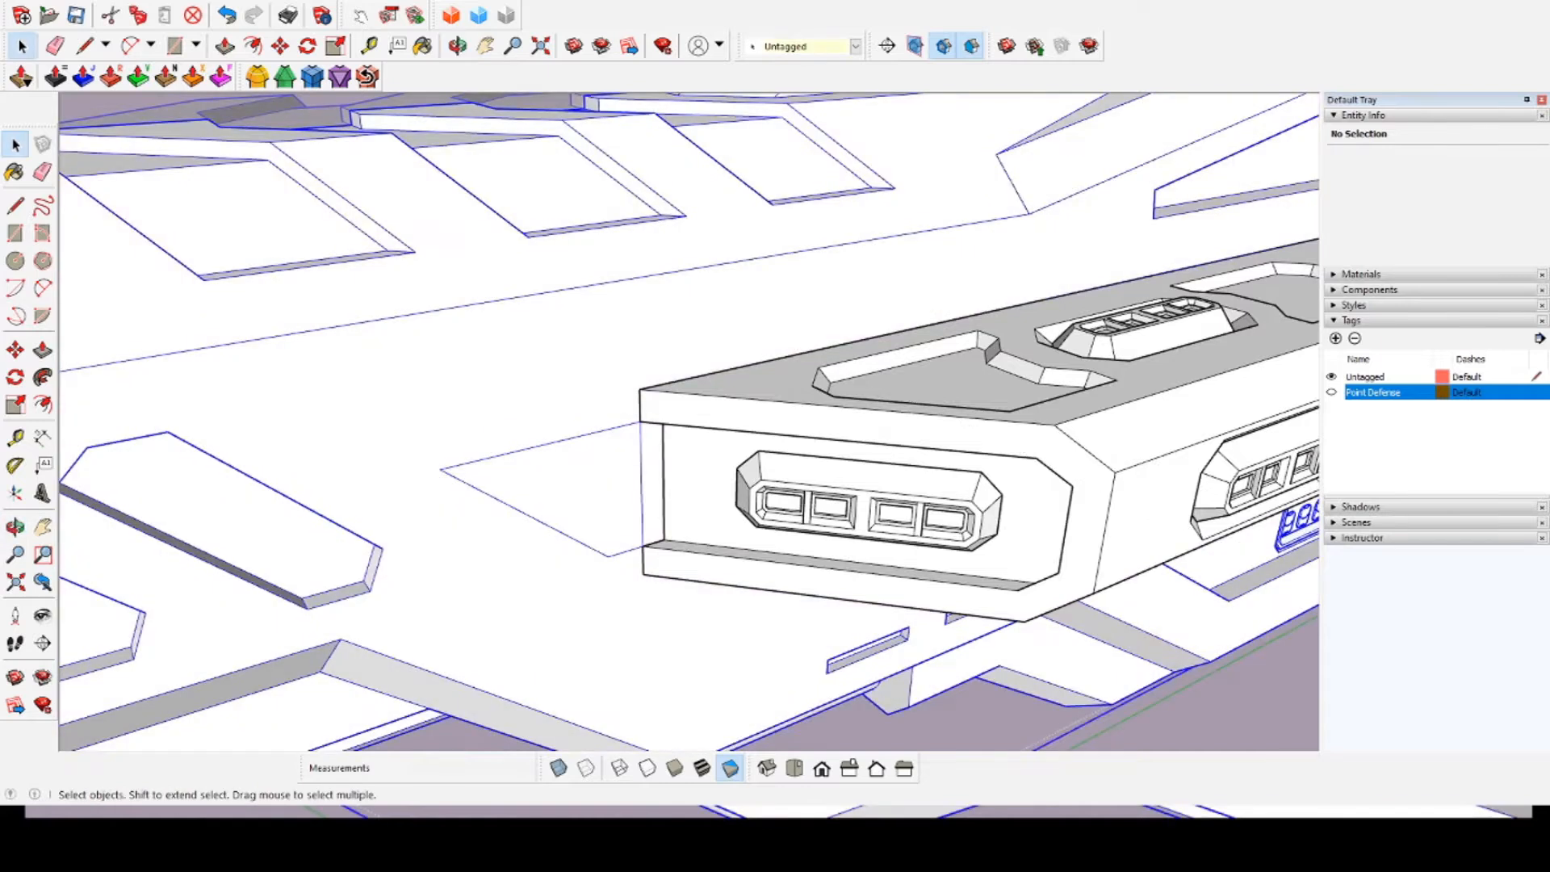
left_click(652, 487)
scroll(610, 452, "down", 2)
middle_click_drag(610, 452, 597, 403)
key("l")
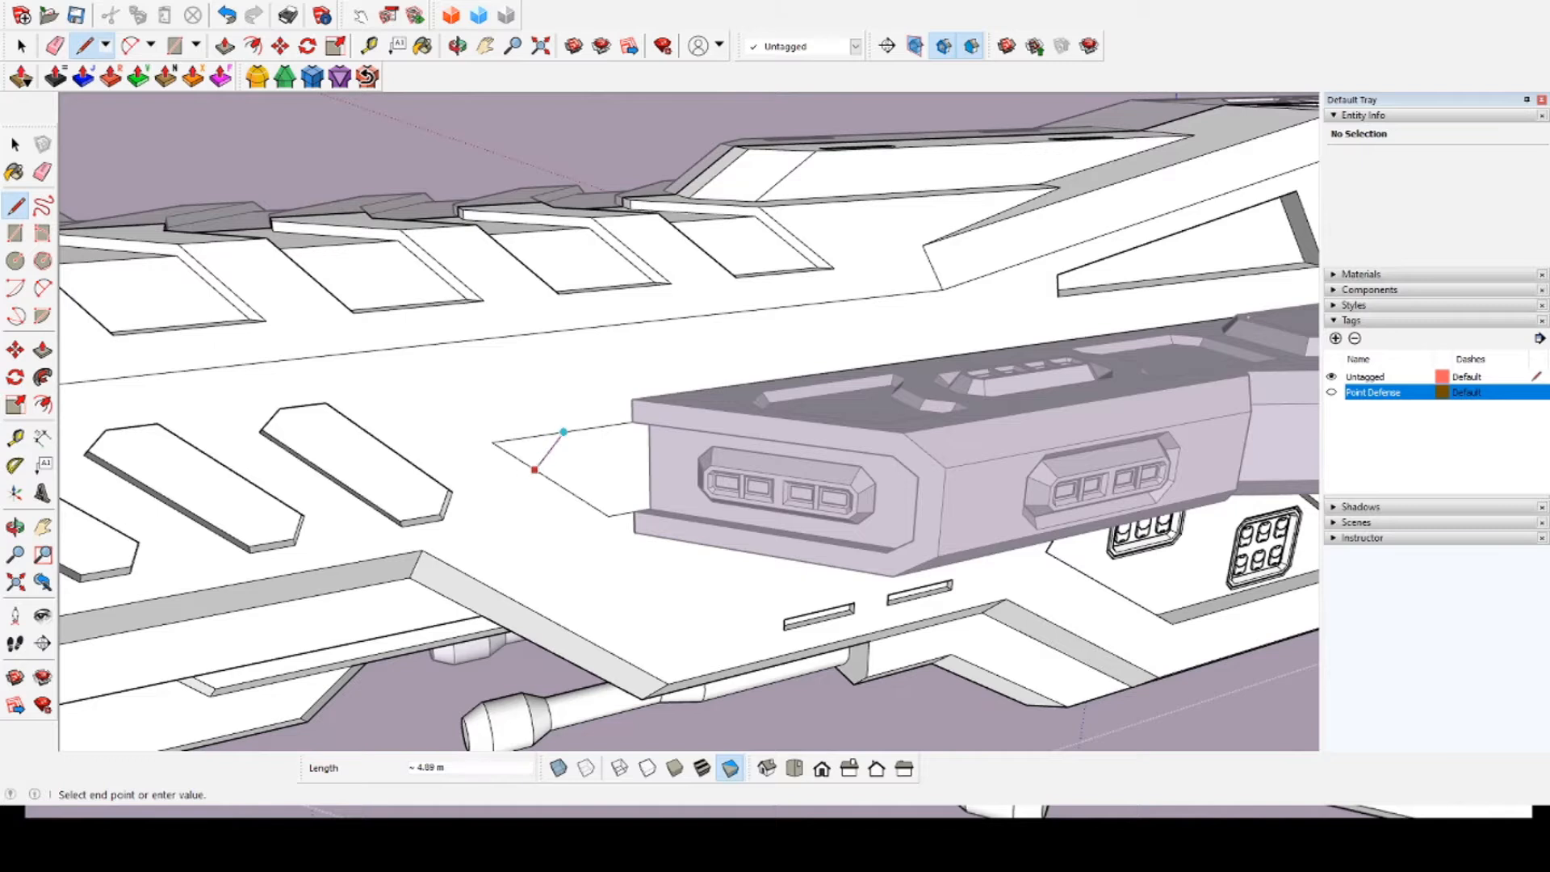
key("e")
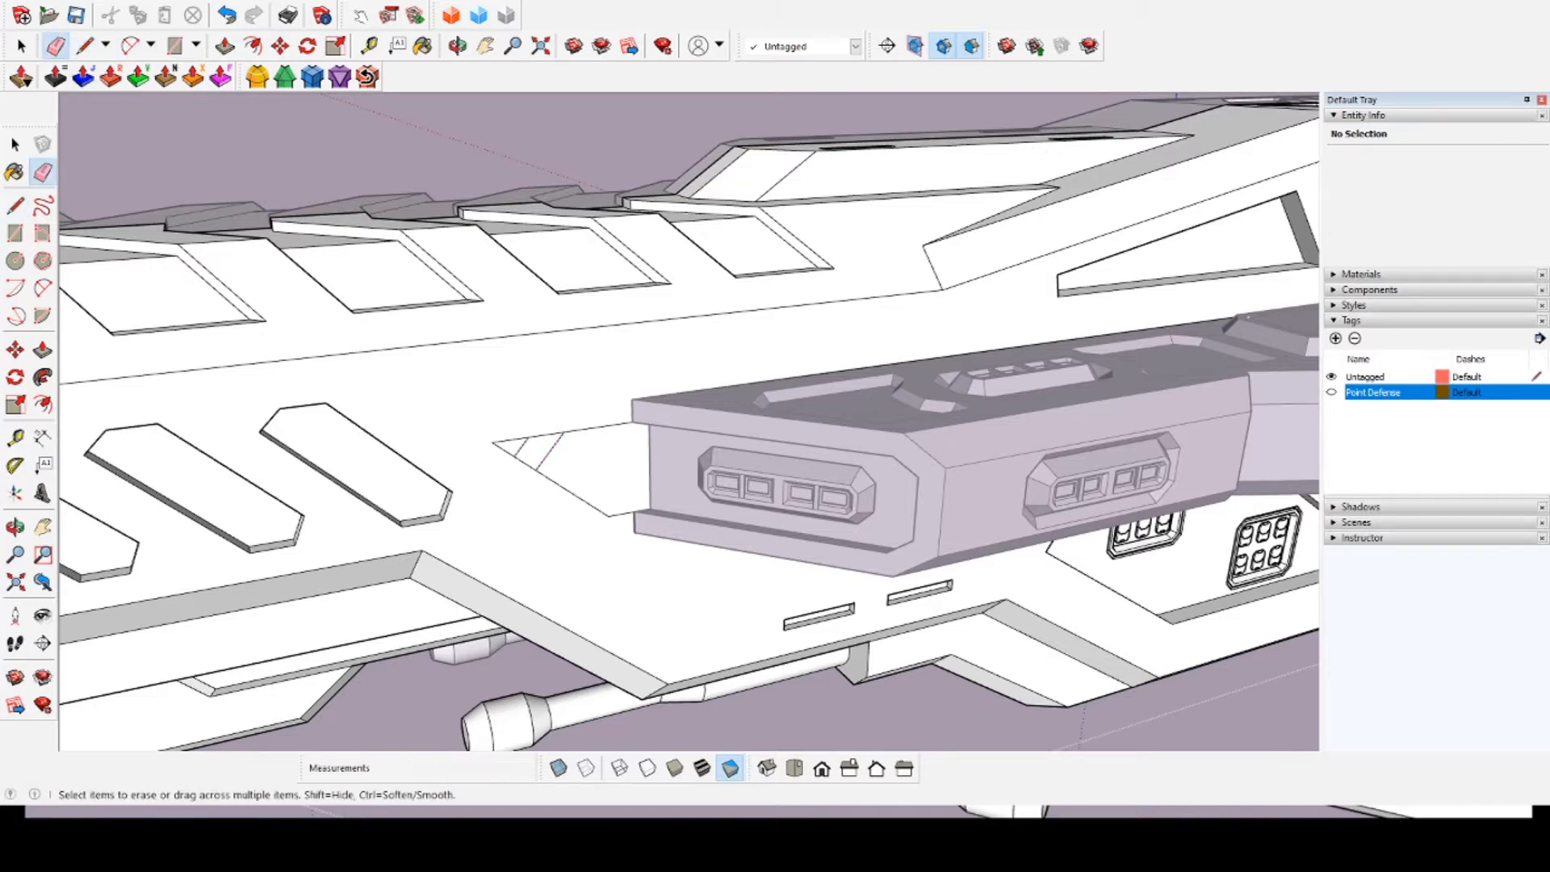
left_click(550, 450)
Step: Try to push the angled panel beside the pod into the hull, and undo it
left_click(225, 46)
middle_click_drag(525, 420, 625, 480)
left_click(628, 489)
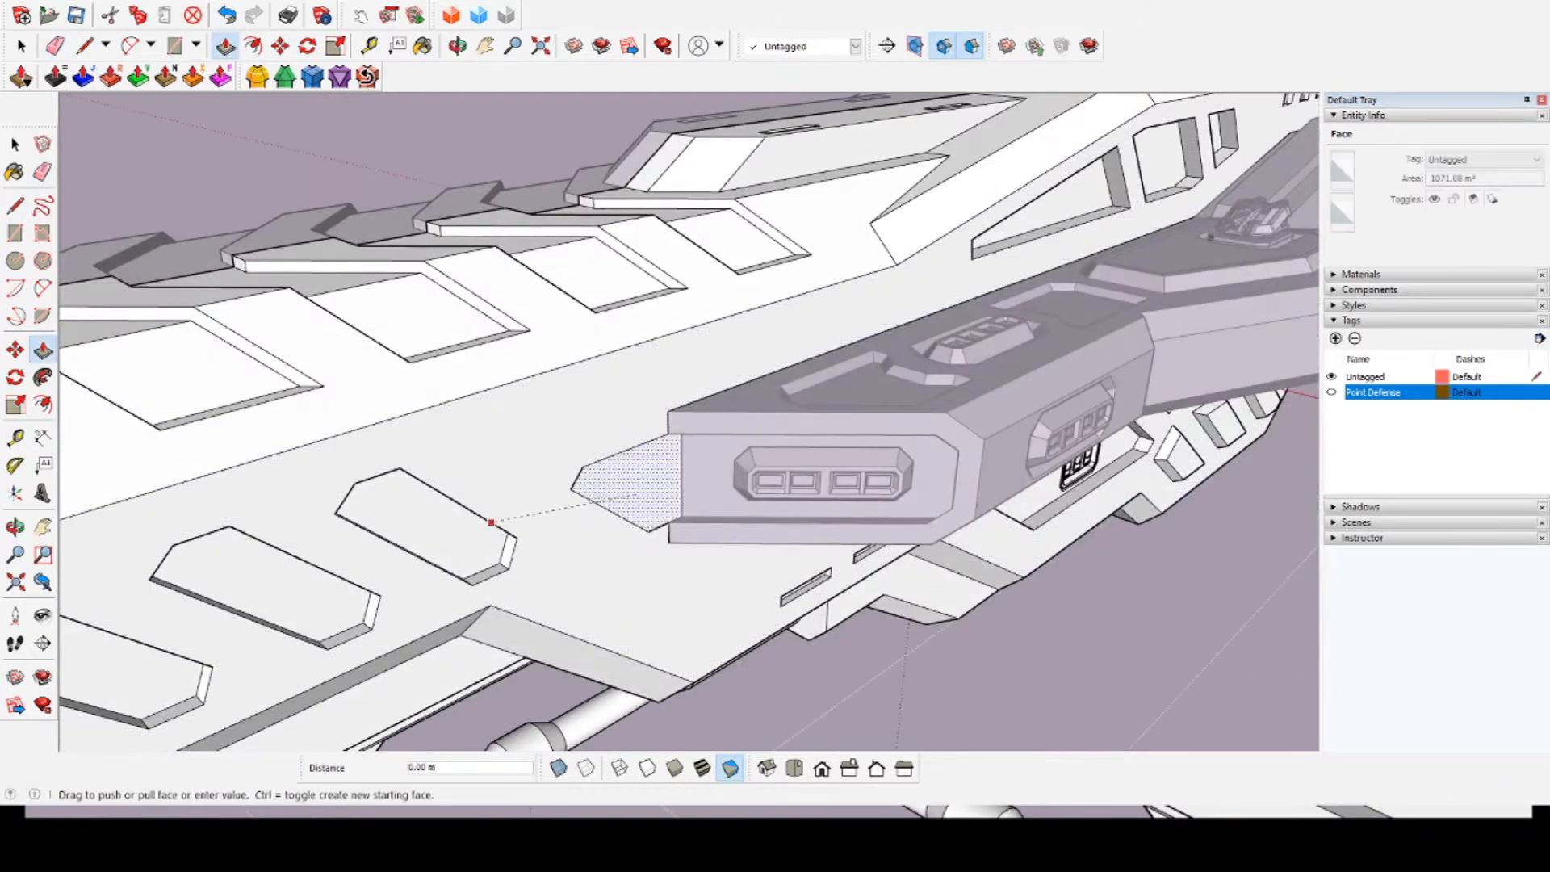
left_click(486, 534)
middle_click_drag(486, 535, 190, 299)
key("ctrl+z")
Step: Close the angled panel outline on the hull with lines along the pod's hull-side end
left_click(84, 46)
middle_click_drag(582, 484, 651, 519)
scroll(707, 392, "up", 2)
left_click(675, 343)
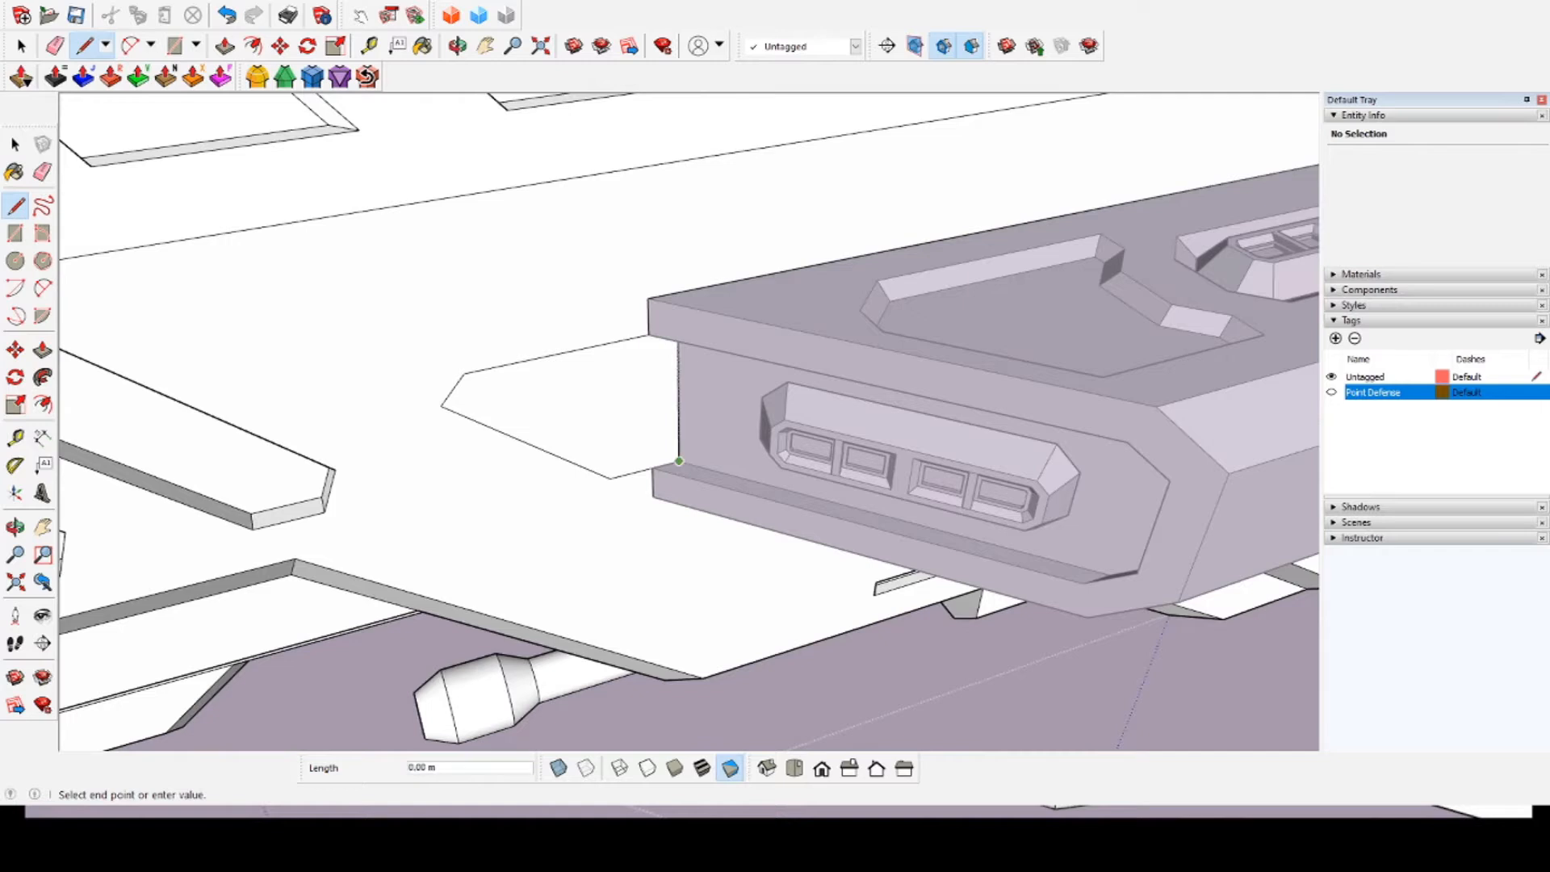
middle_click_drag(604, 307, 607, 266)
left_click(652, 470)
middle_click_drag(651, 470, 665, 149)
left_click(686, 325)
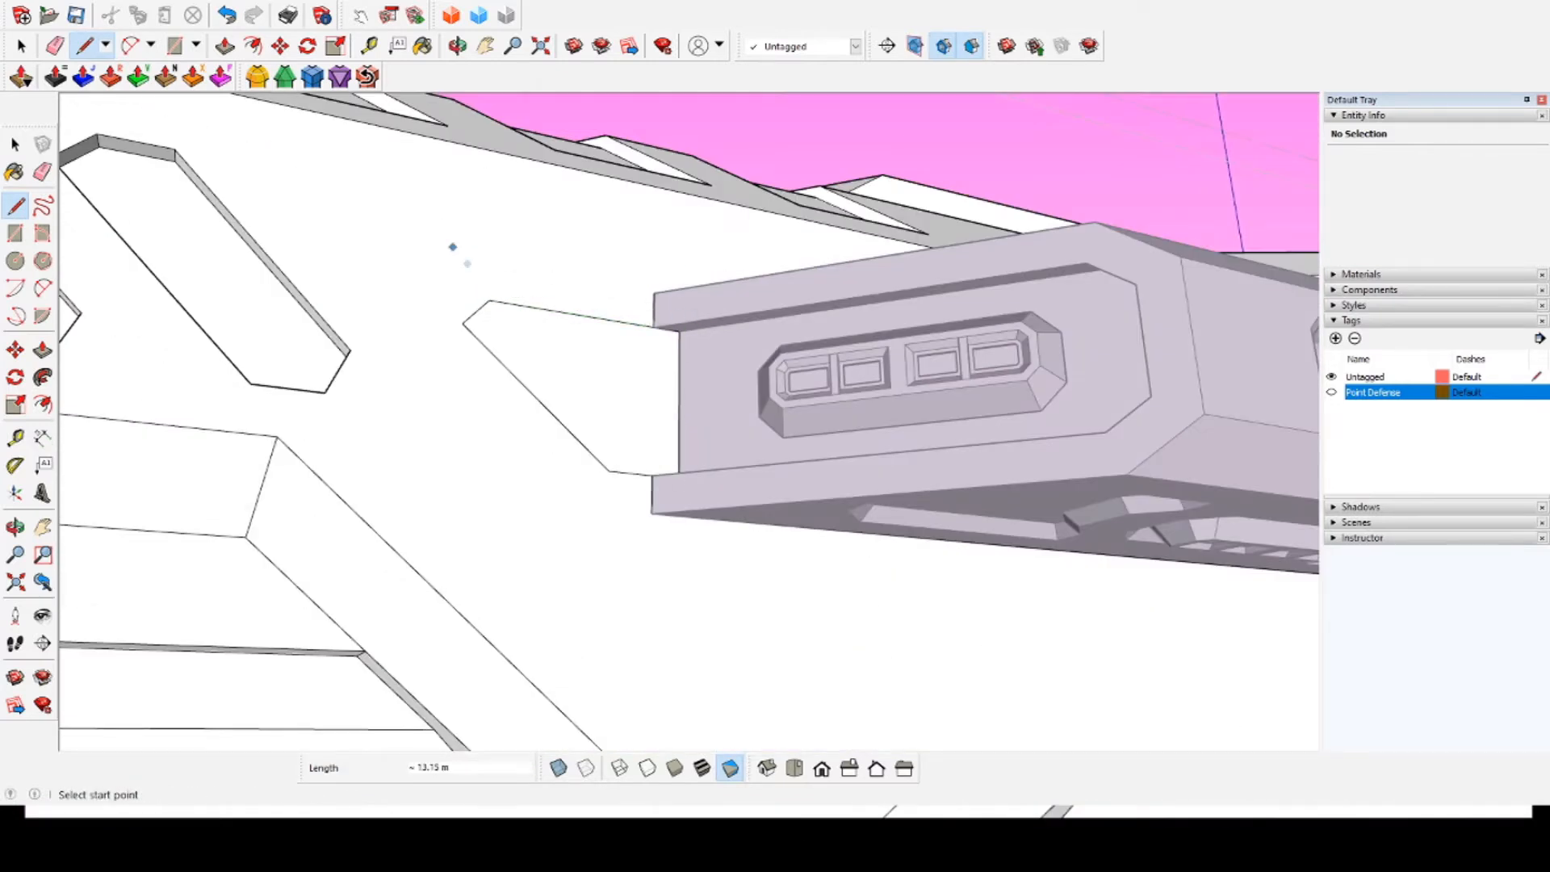
Step: Push the closed angled panel face into the hull to form a shallow recess
middle_click_drag(452, 247, 392, 327)
left_click(225, 46)
left_click(557, 323)
left_click(266, 336)
scroll(580, 258, "down", 2)
middle_click_drag(533, 250, 646, 379)
Step: Open the side pod group for editing beside the new panel recess
key("space")
scroll(730, 302, "up", 3)
left_click(452, 270)
scroll(448, 270, "up", 2)
left_click(452, 270)
double_click(452, 270)
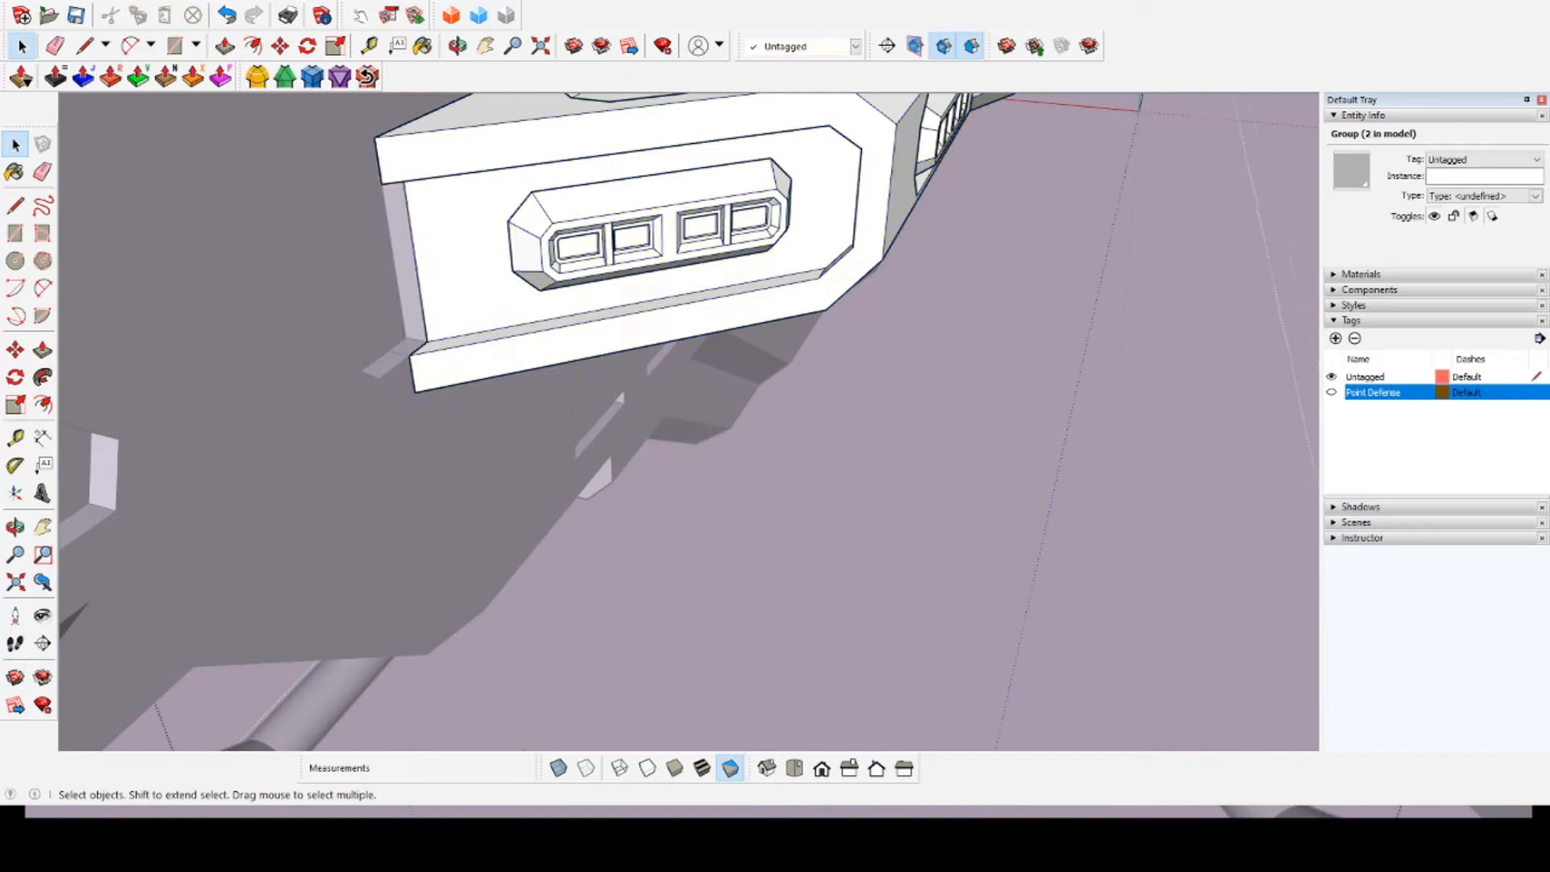
Step: Try a line at the lower hull-side corner of the pod's recess, cancel it and select the recess's floor face
key("l")
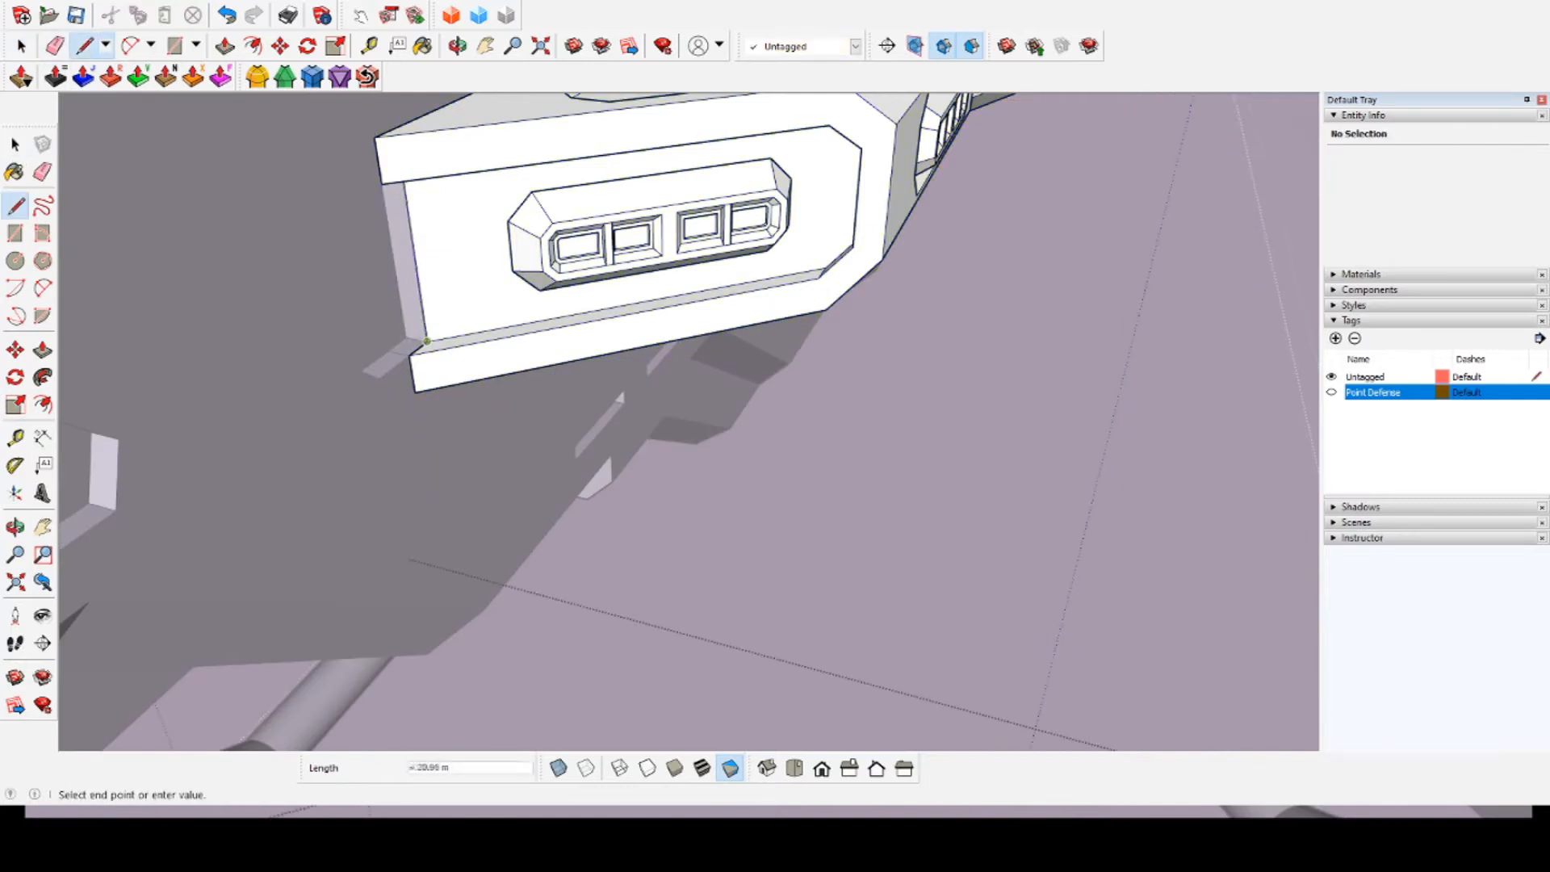
scroll(389, 343, "up", 3)
key("Escape")
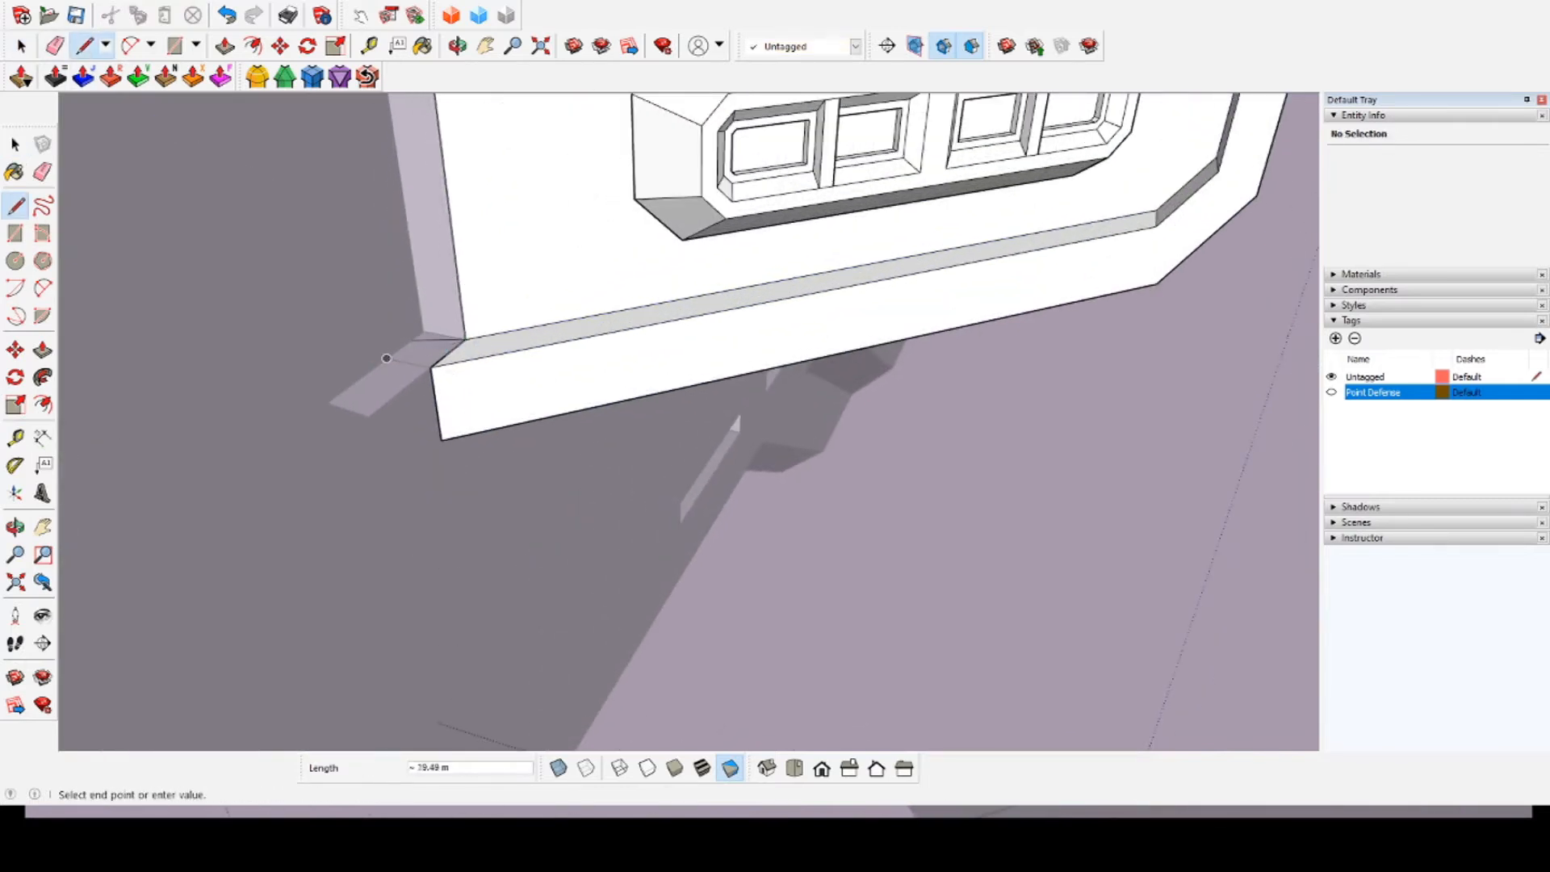
key("space")
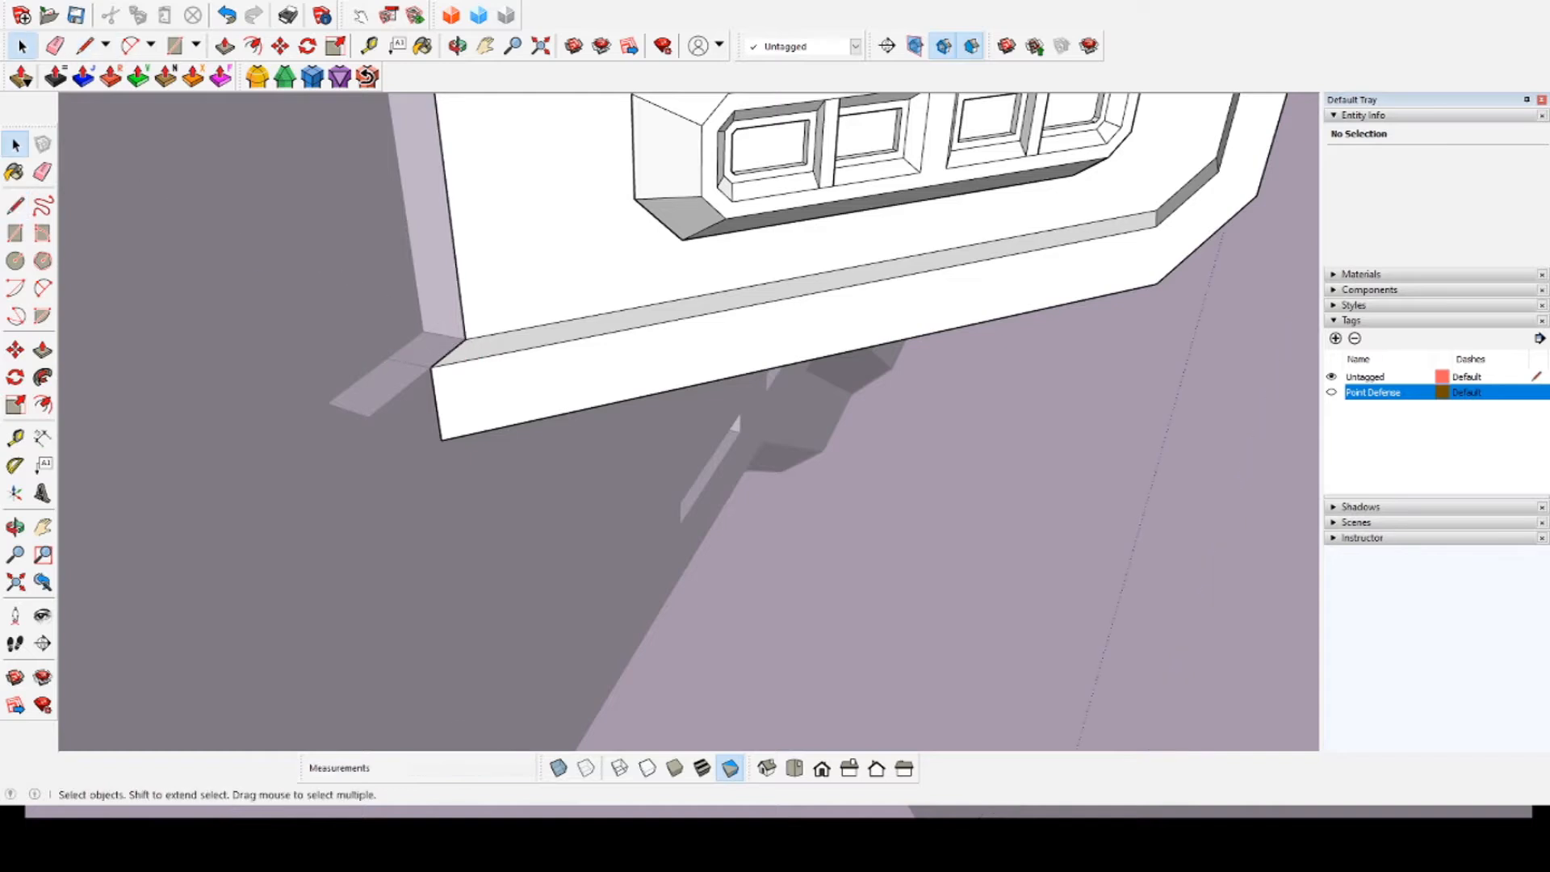
left_click(418, 351)
double_click(418, 350)
left_click(421, 350)
left_click(489, 310)
double_click(489, 310)
double_click(489, 310)
left_click(489, 310)
Step: Try to bridge the pod recess's lower corner to the panel recess with short lines, and undo the last change
key("l")
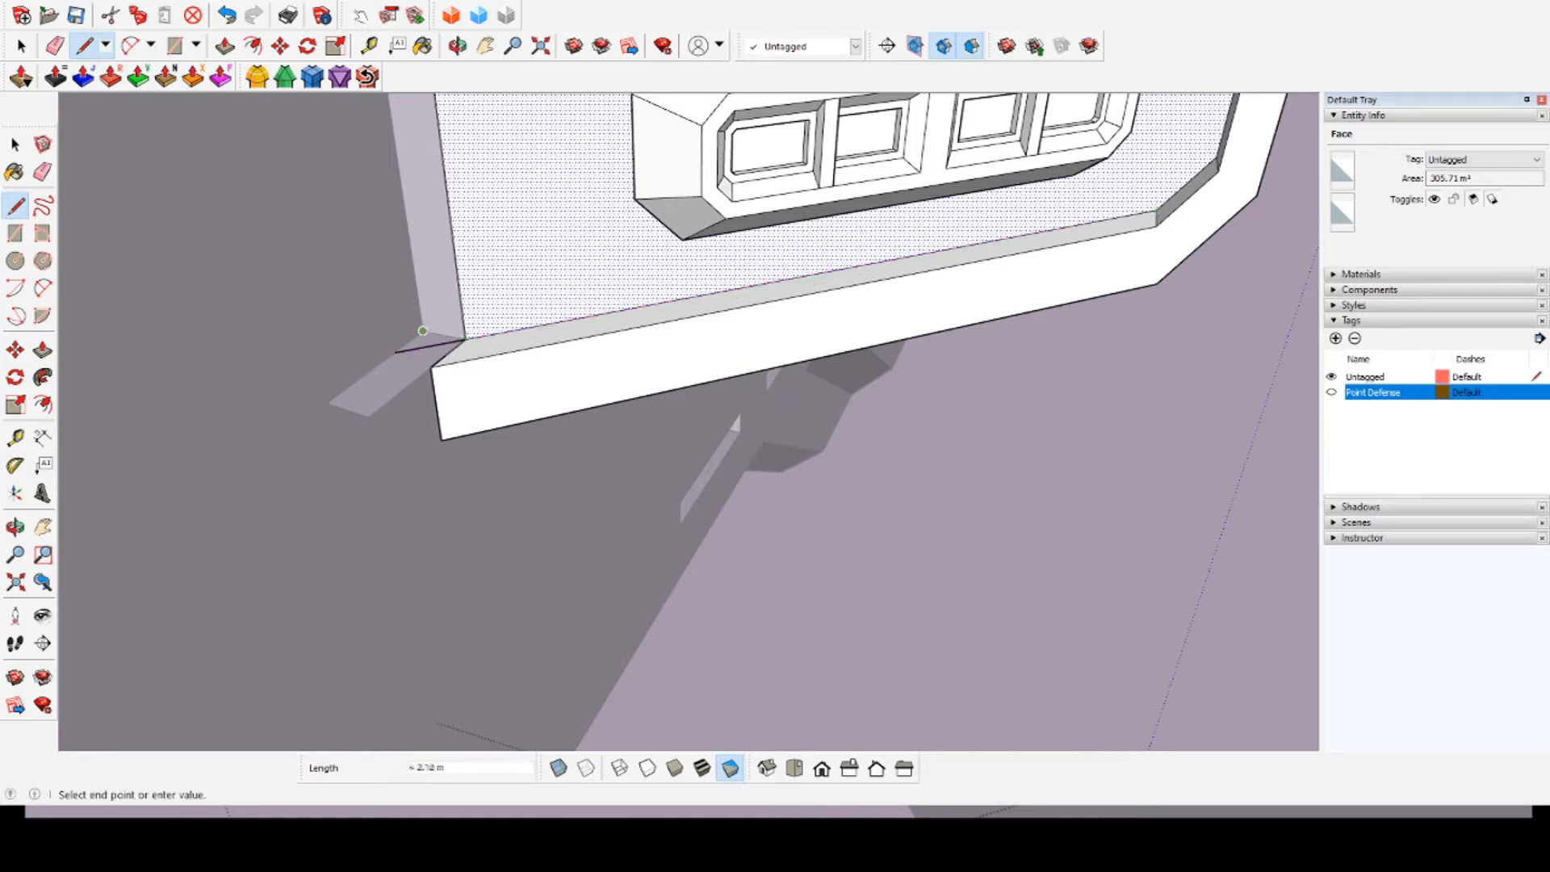
left_click(423, 331)
middle_click_drag(394, 353, 440, 274, "shift")
left_click(224, 46)
scroll(420, 387, "down", 2)
key("ctrl+z")
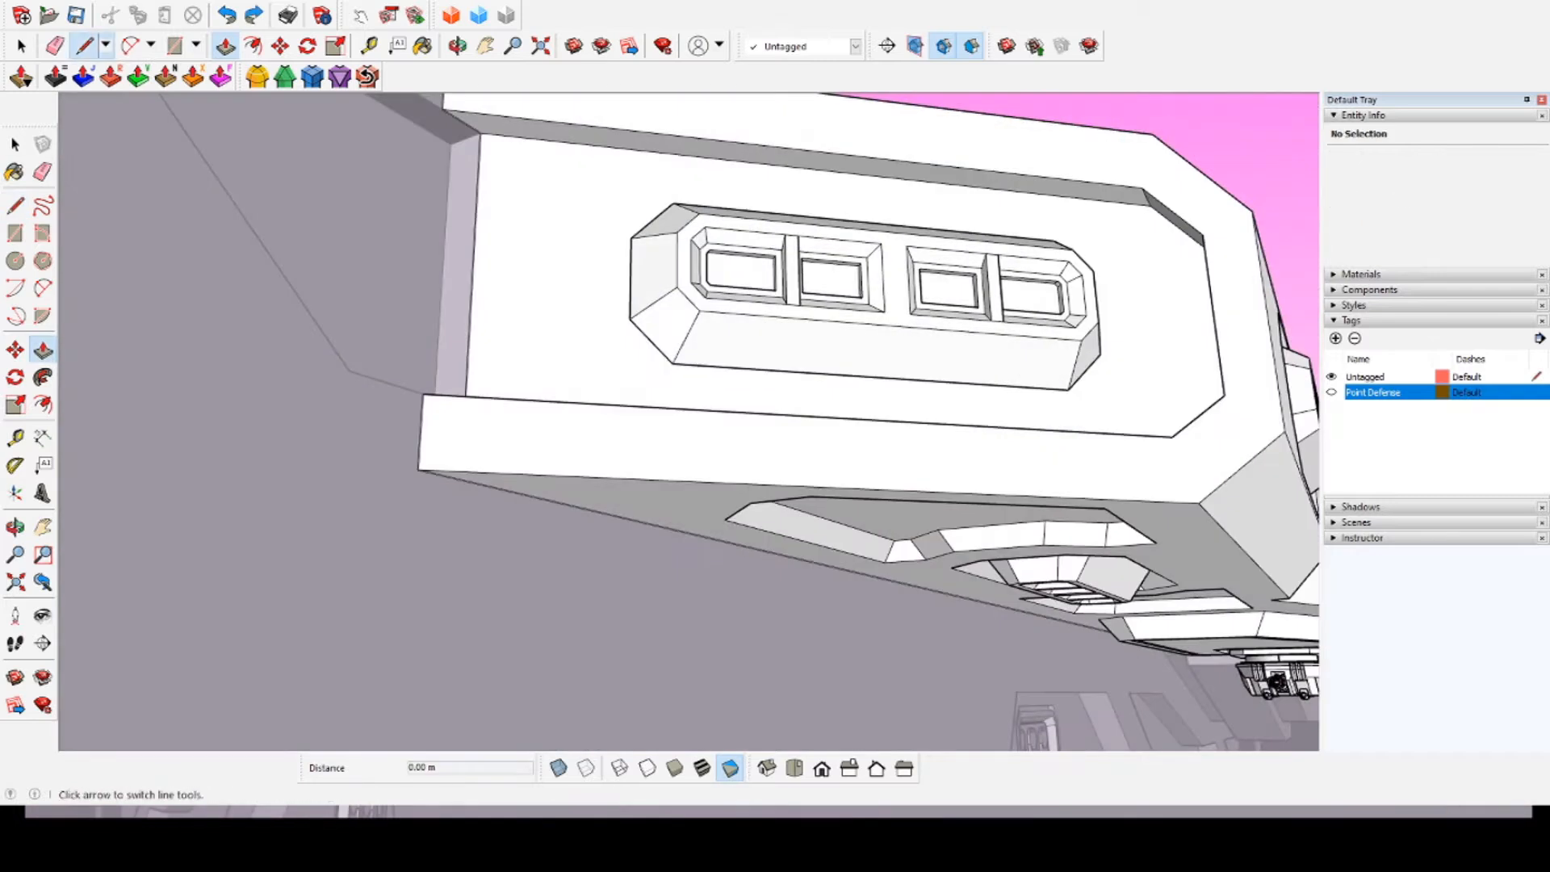
Step: Fill the gap between the pod's recess floor and the hull's panel recess with lines and erase the seam edge
mouse_move(480, 133)
middle_mouse_down()
mouse_move(456, 379)
mouse_move(461, 112)
middle_mouse_up()
left_click(455, 383)
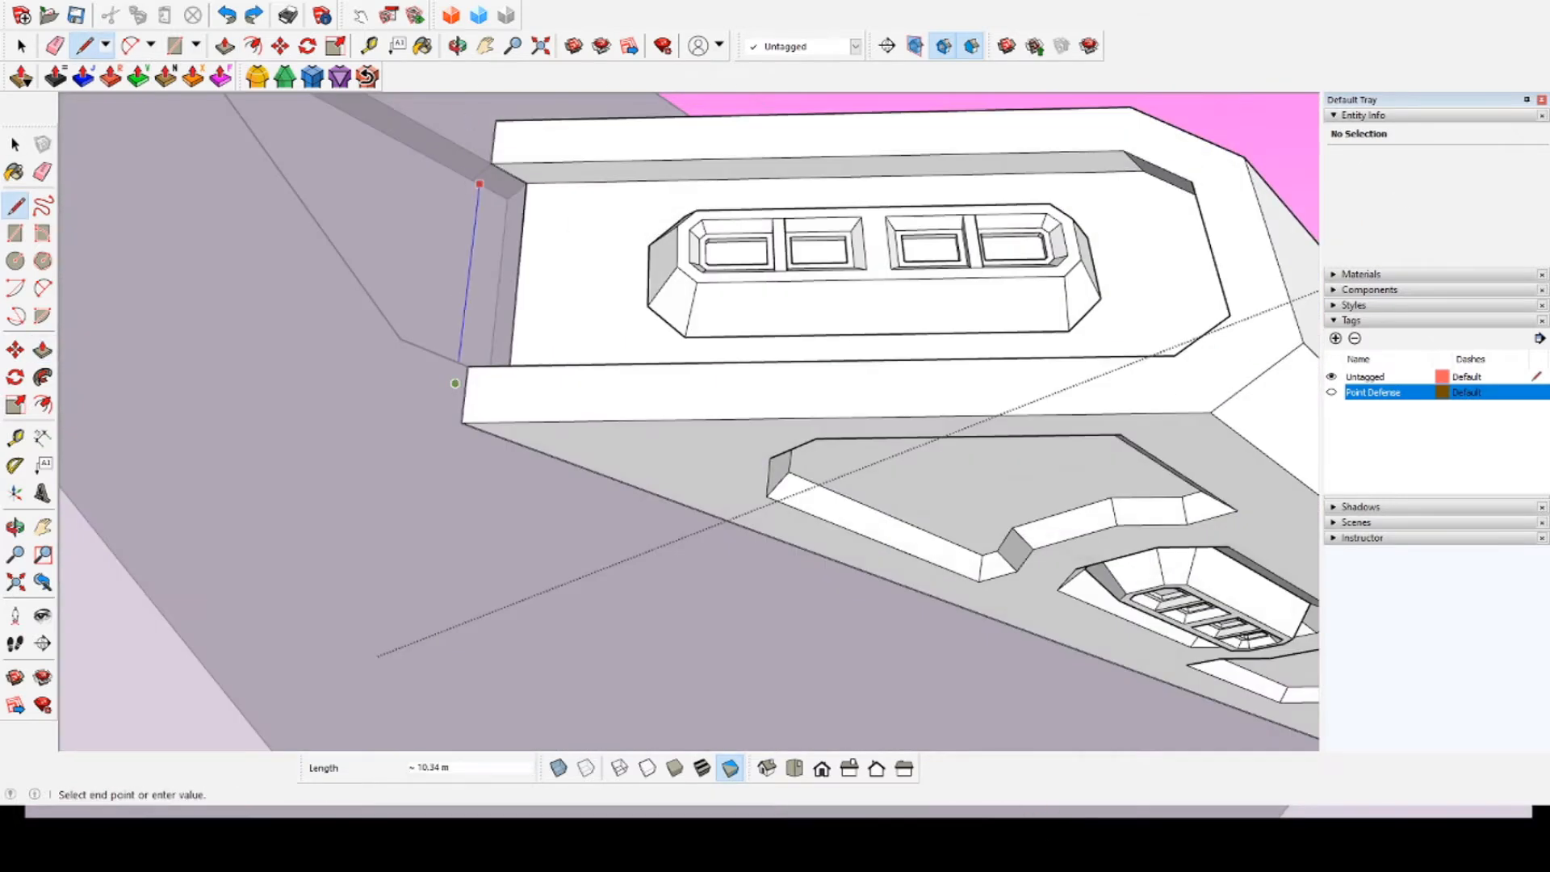
left_click(526, 184)
left_click(54, 46)
left_click(524, 214)
scroll(520, 242, "down", 2)
middle_click_drag(521, 242, 500, 436)
Step: Open the hull and delete the leftover edge where the panel recess meets the pod
left_click(21, 46)
left_click(427, 267)
scroll(487, 266, "up", 1)
double_click(477, 266)
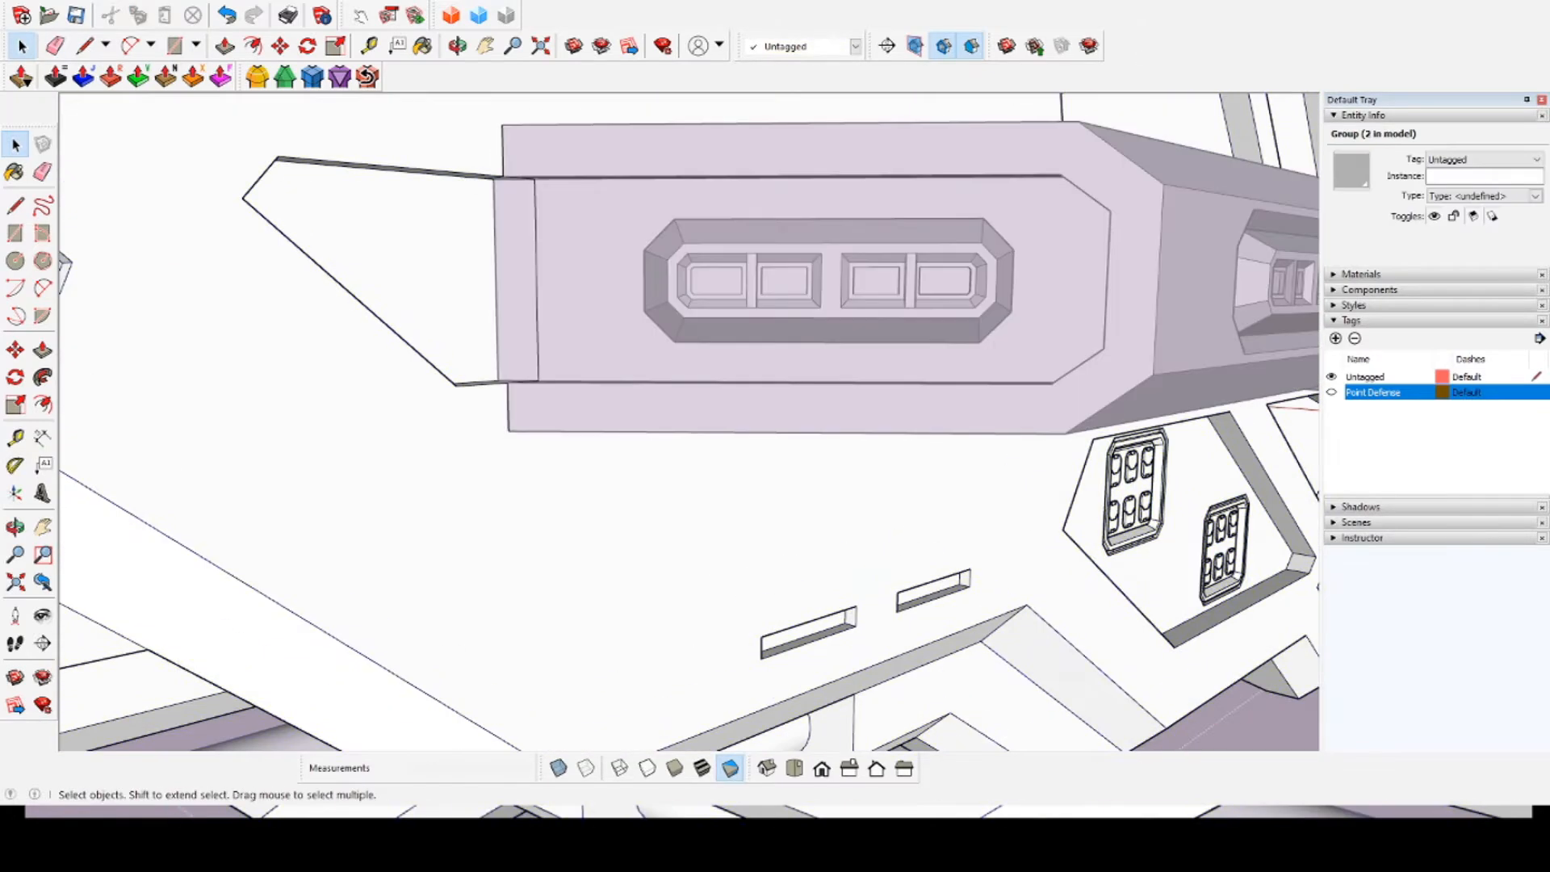
left_click(536, 274)
middle_click_drag(536, 274, 517, 339)
key("Delete")
scroll(548, 347, "down", 5)
Step: Reopen the side pod, select its front frame face and move it about 1.49 m towards the panel recess
left_click(807, 347)
mouse_move(807, 347)
middle_mouse_down()
mouse_move(694, 339)
mouse_move(807, 363)
middle_mouse_up()
double_click(839, 452)
middle_click_drag(839, 452, 936, 419)
left_click(937, 452)
left_click(280, 46)
middle_click_drag(621, 500, 633, 347)
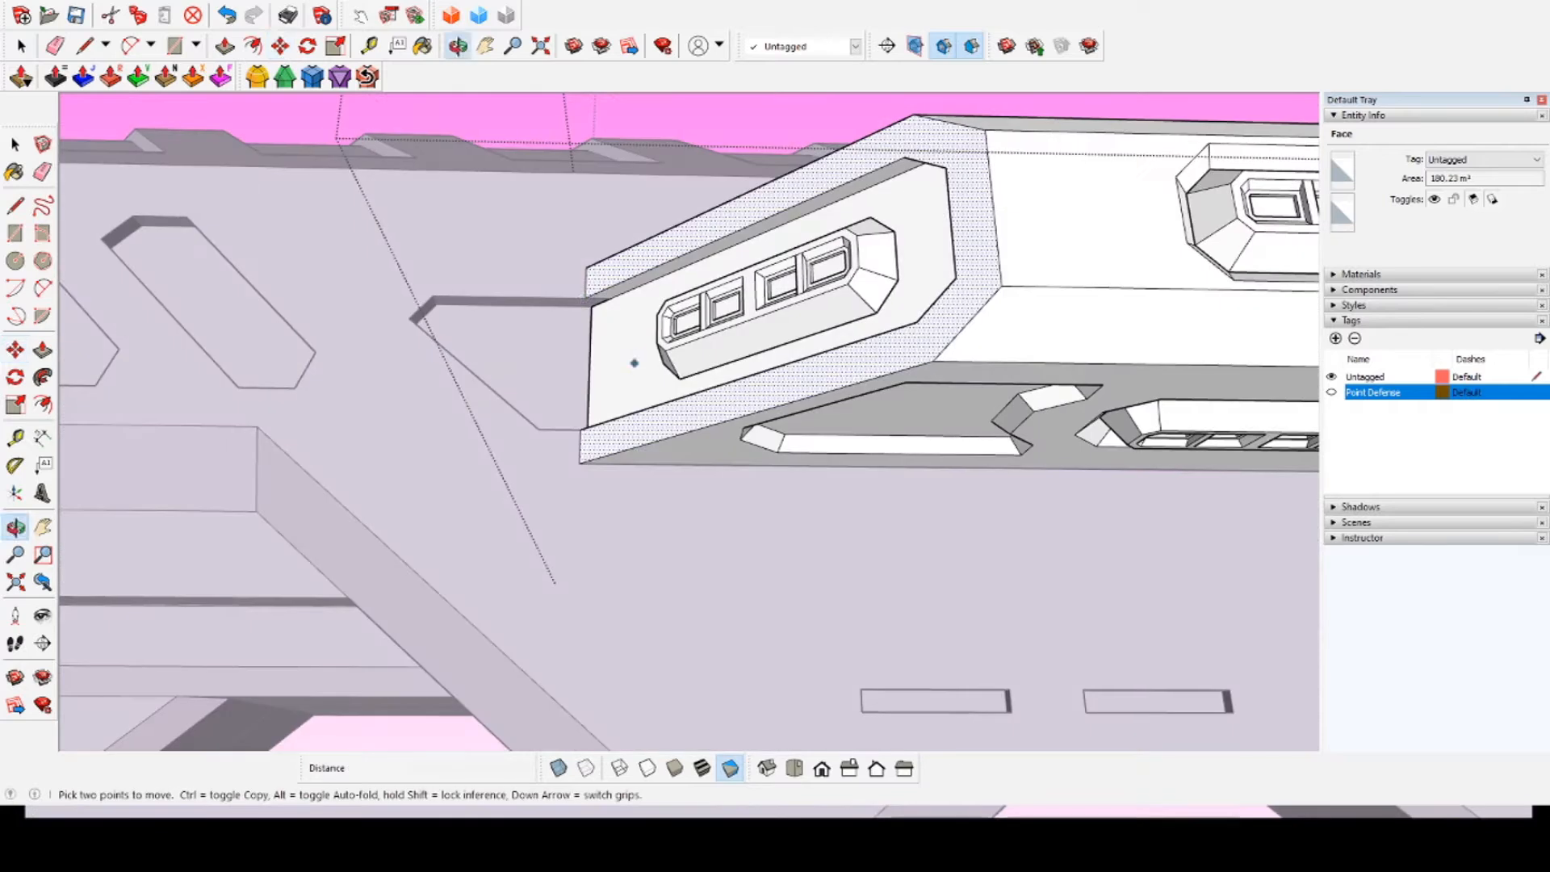
left_click(579, 298)
left_click(564, 297)
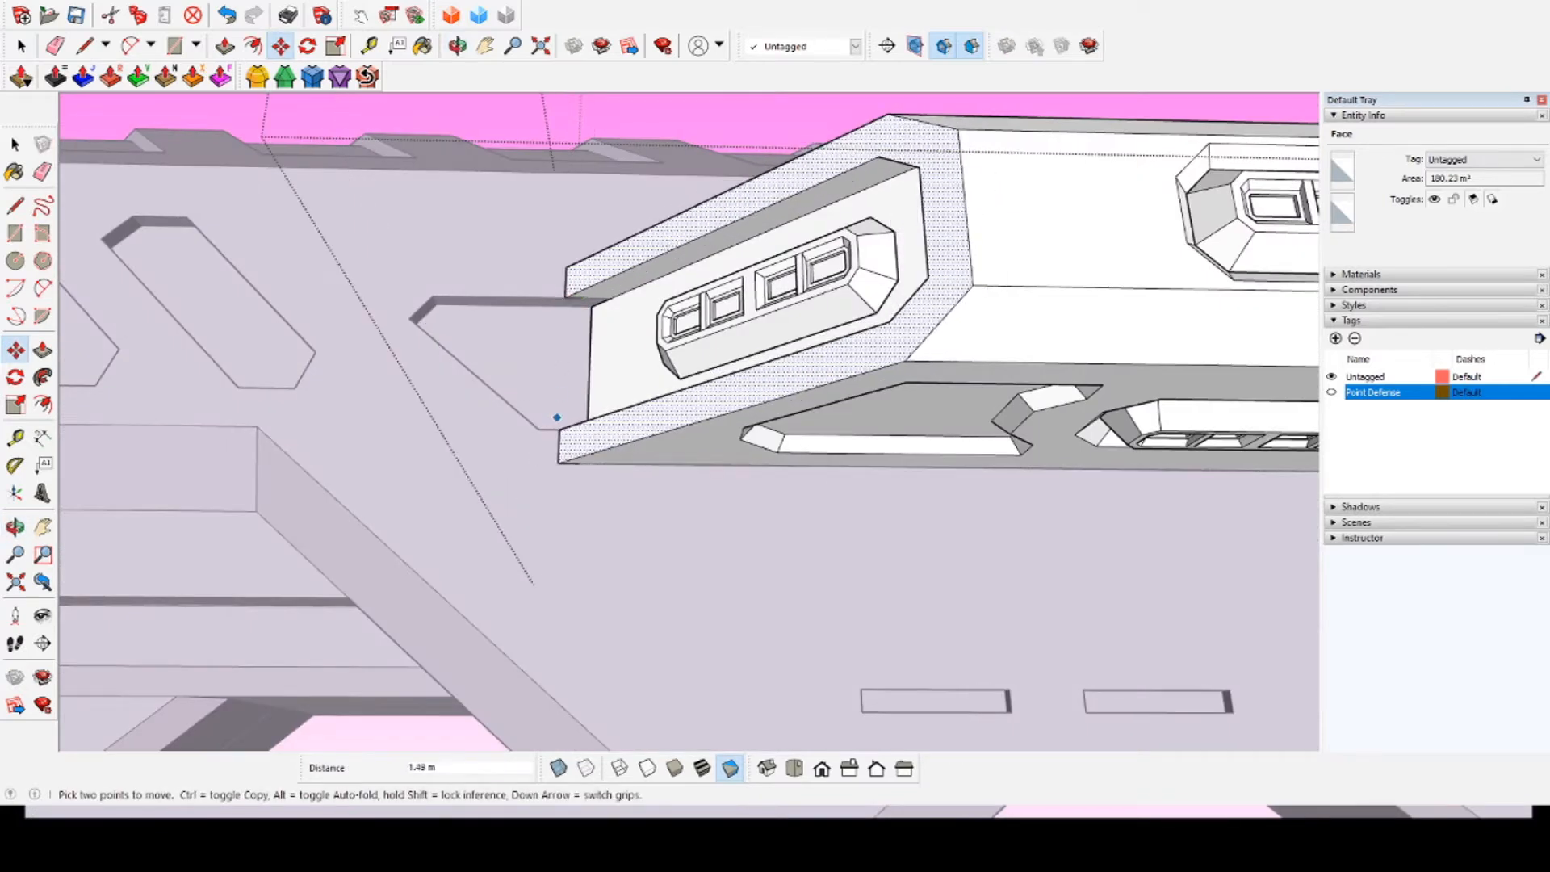
left_click(558, 429)
left_click(538, 429)
Step: Leave the pod and examine the whole ship and its forward hull from several angles
left_click(22, 46)
middle_click_drag(645, 355, 710, 468)
middle_click_drag(613, 323, 670, 306)
middle_click_drag(872, 331, 880, 395)
scroll(682, 307, "down", 5)
key("Escape")
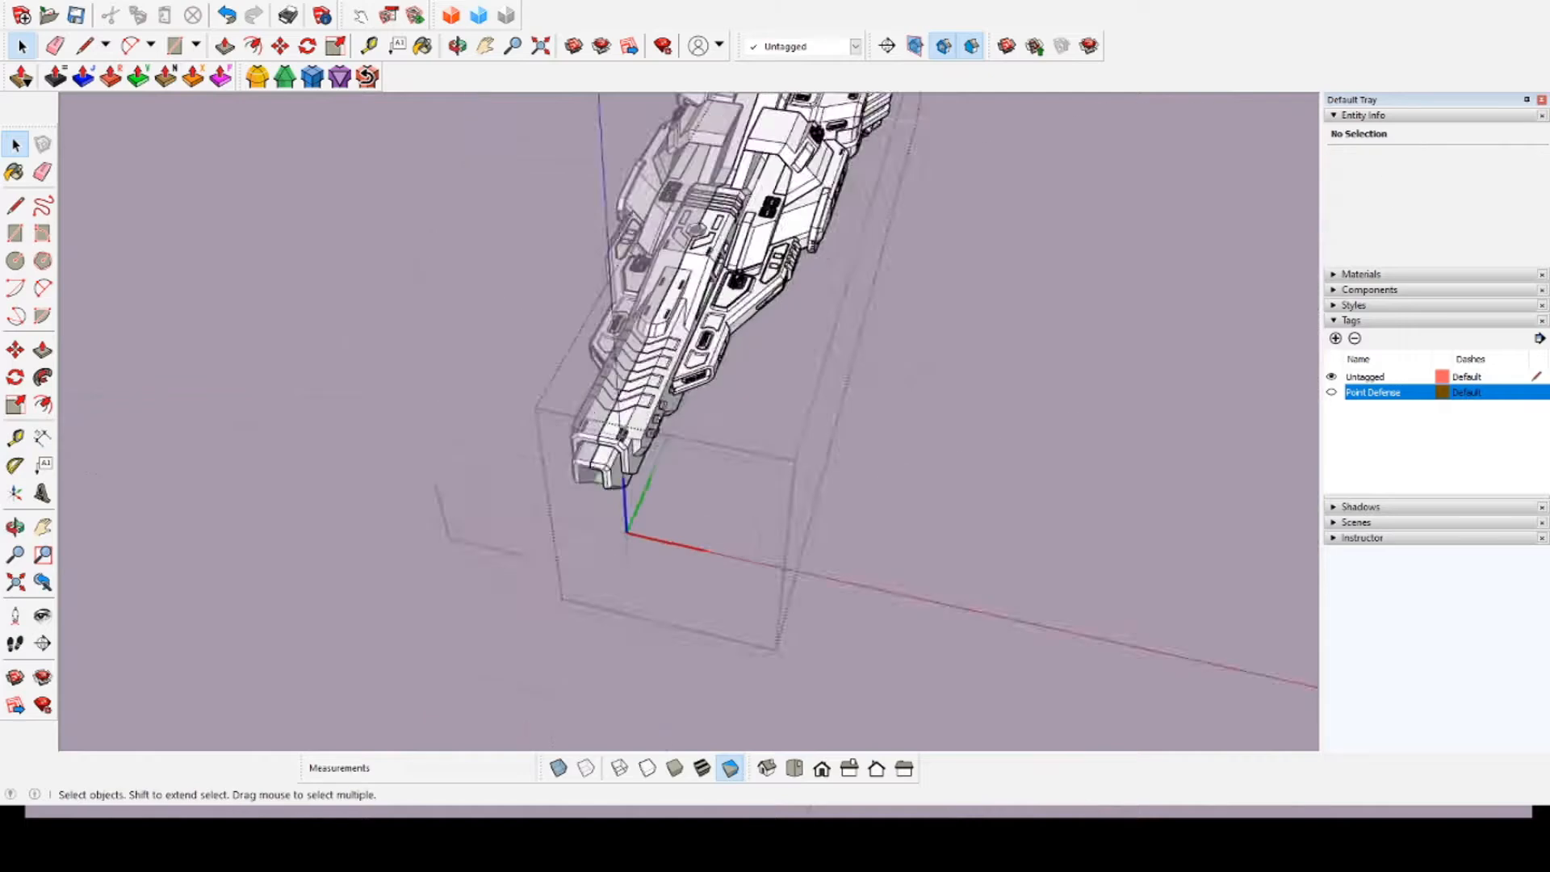
scroll(614, 363, "up", 6)
left_click(654, 484)
middle_click_drag(654, 485, 436, 372)
middle_click_drag(775, 420, 581, 403)
Step: Open the hull and pull the rearmost shoulder recess's upper sloping face flush with the surrounding surface
double_click(582, 403)
middle_click_drag(872, 403, 750, 395)
left_click(762, 460)
scroll(751, 411, "up", 4)
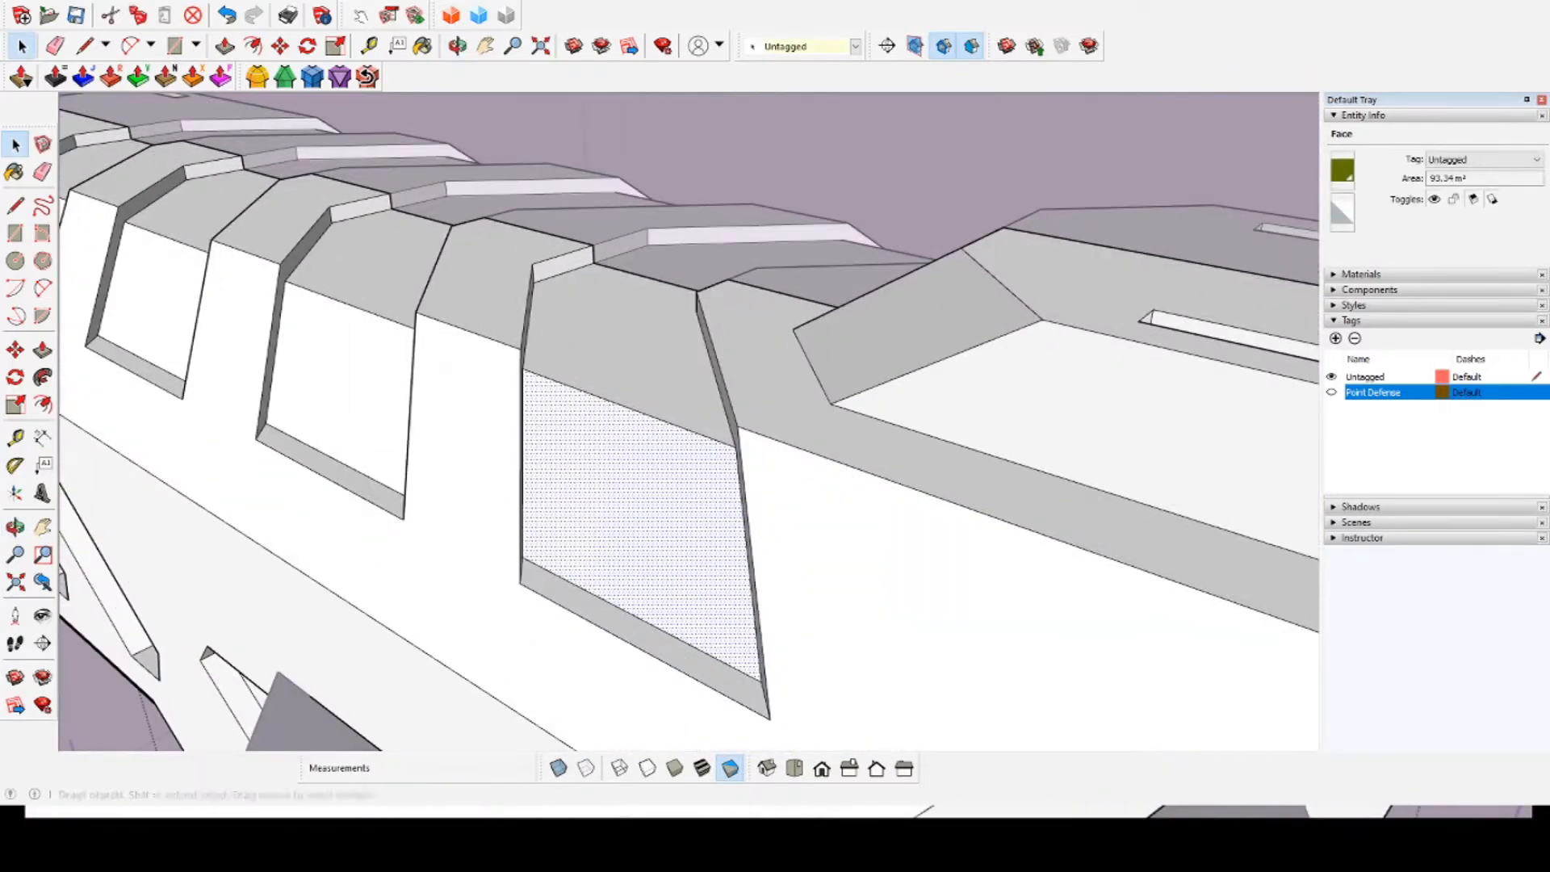
left_click(225, 46)
left_click(605, 339)
left_click(428, 317)
middle_click_drag(621, 485, 621, 556)
Step: Close off the rearmost shoulder recess's side panel by redrawing its edge along the hull crease
key("l")
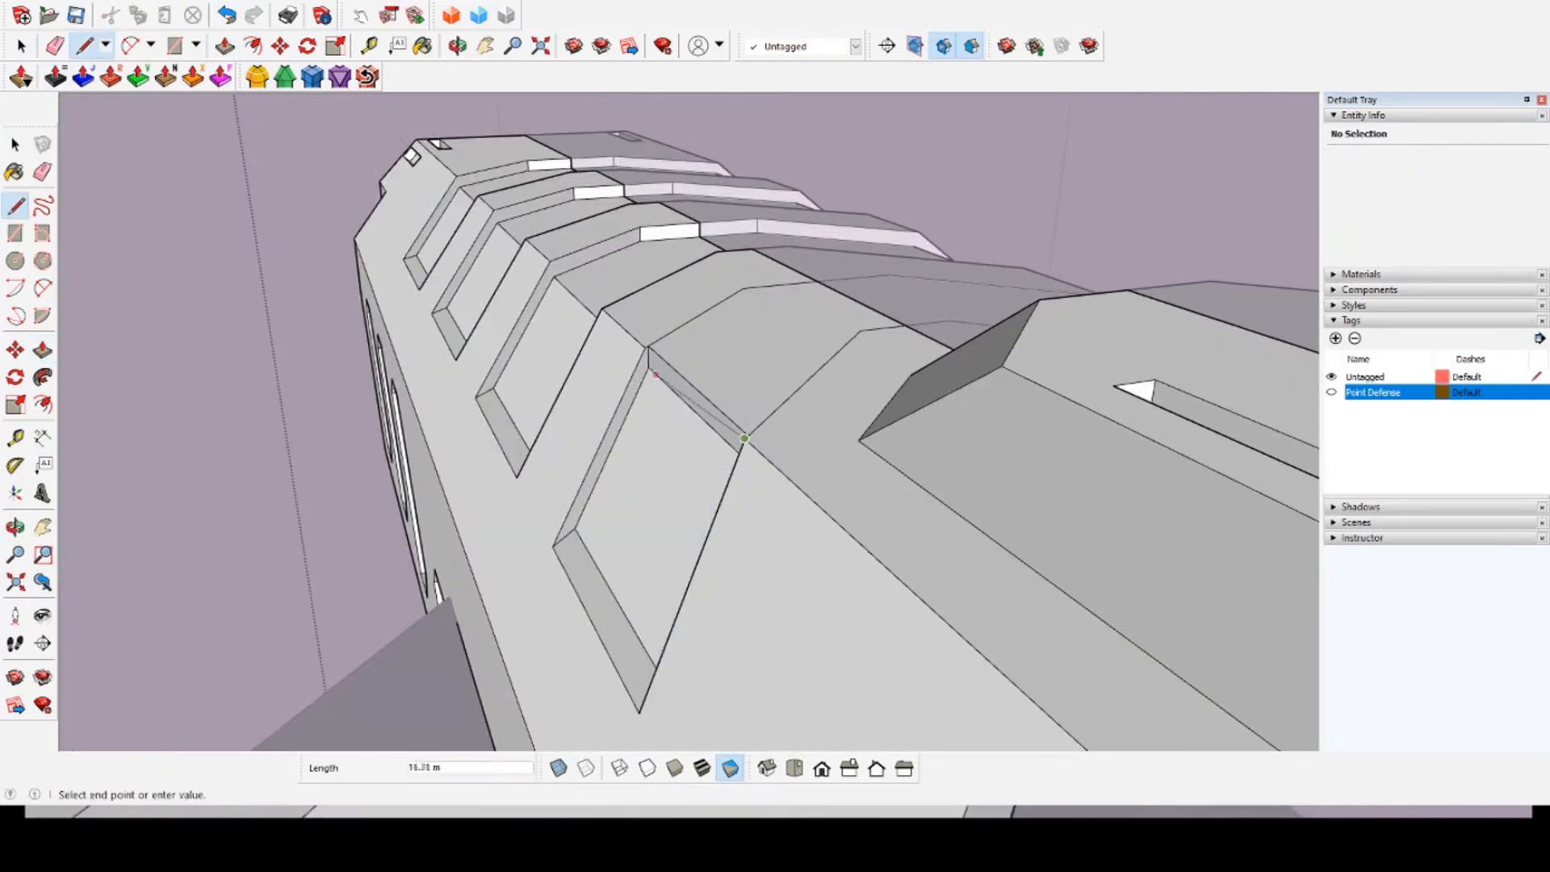
left_click(744, 438)
left_click(55, 46)
scroll(904, 440, "up", 2)
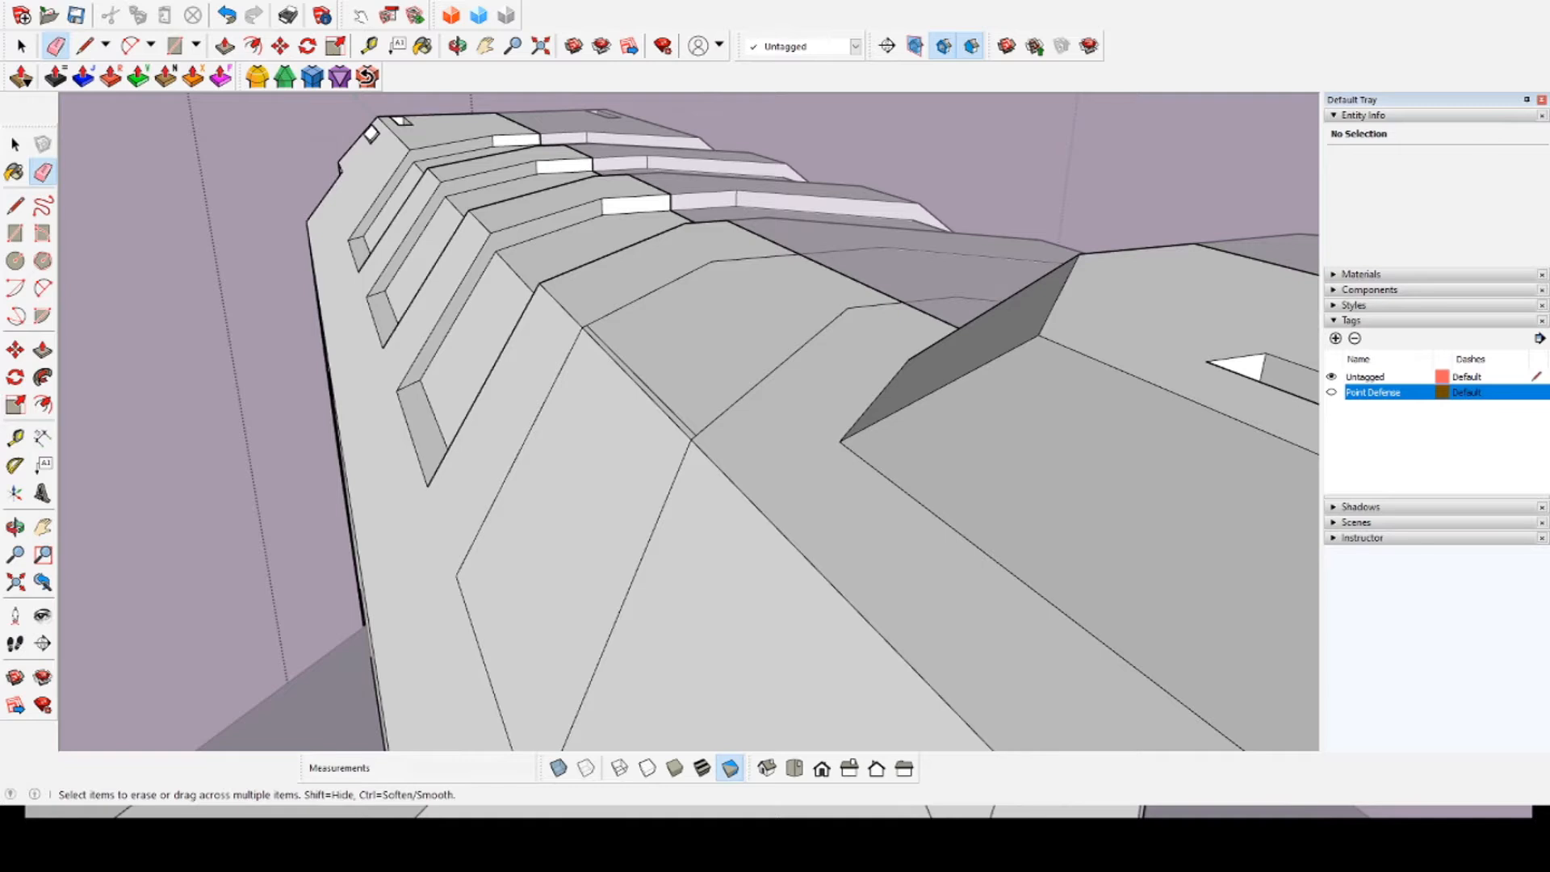
Step: Erase the leftover recess faces and edges hanging inside the hull beneath the roof panels
middle_click_drag(670, 399, 638, 242)
middle_click_drag(557, 501, 531, 387)
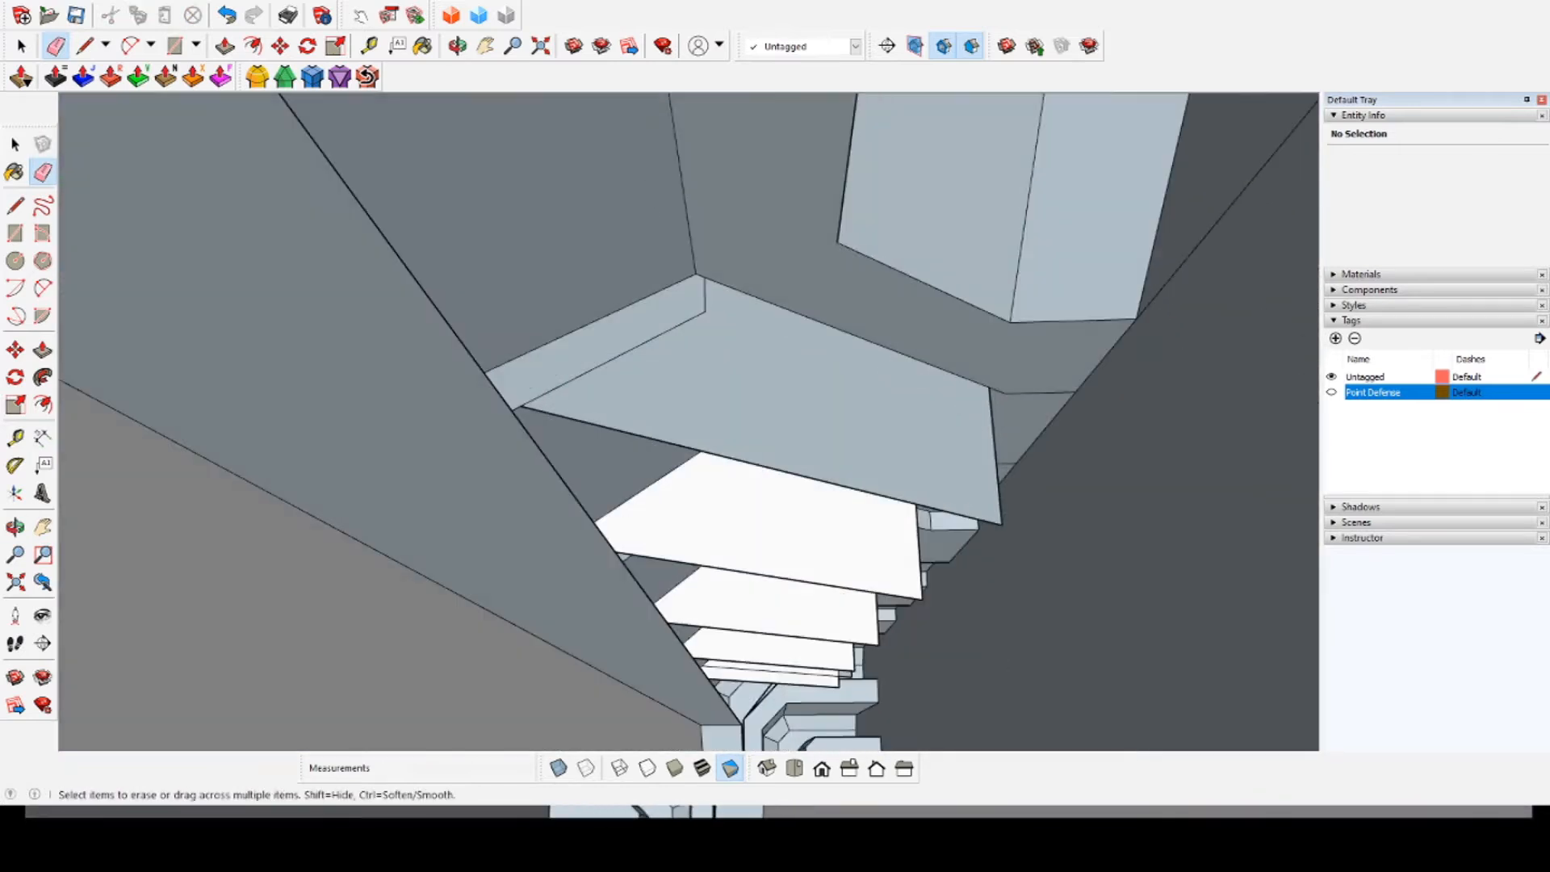
left_click(946, 511)
scroll(946, 565, "up", 2)
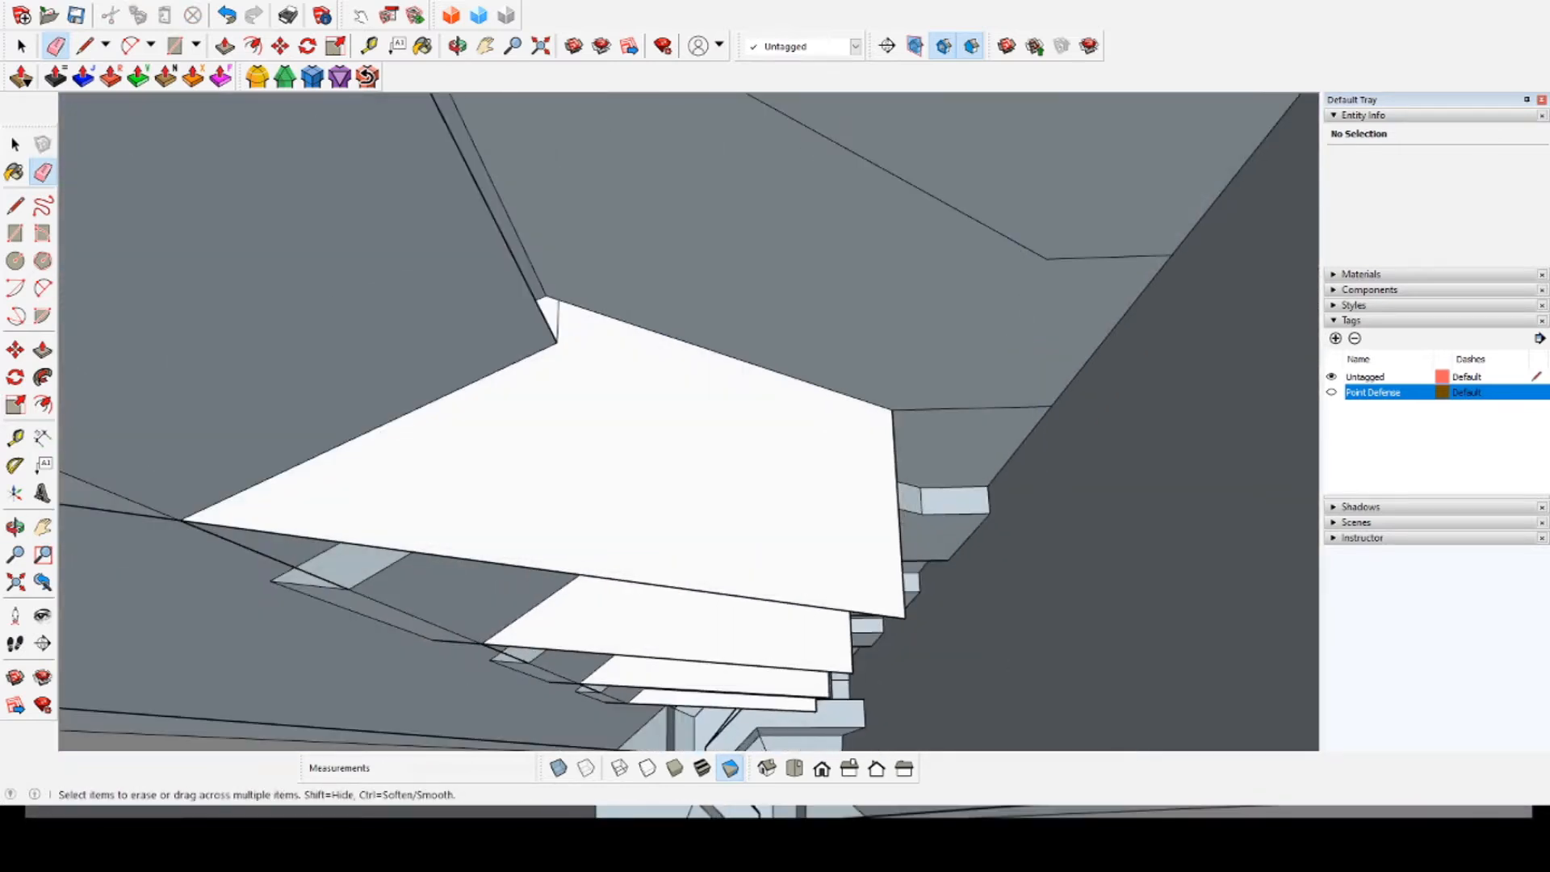
left_click(710, 592)
left_click(694, 659)
middle_click_drag(613, 548, 661, 452)
mouse_move(613, 501)
middle_mouse_down()
mouse_move(791, 484)
mouse_move(638, 500)
middle_mouse_up()
left_click(646, 485)
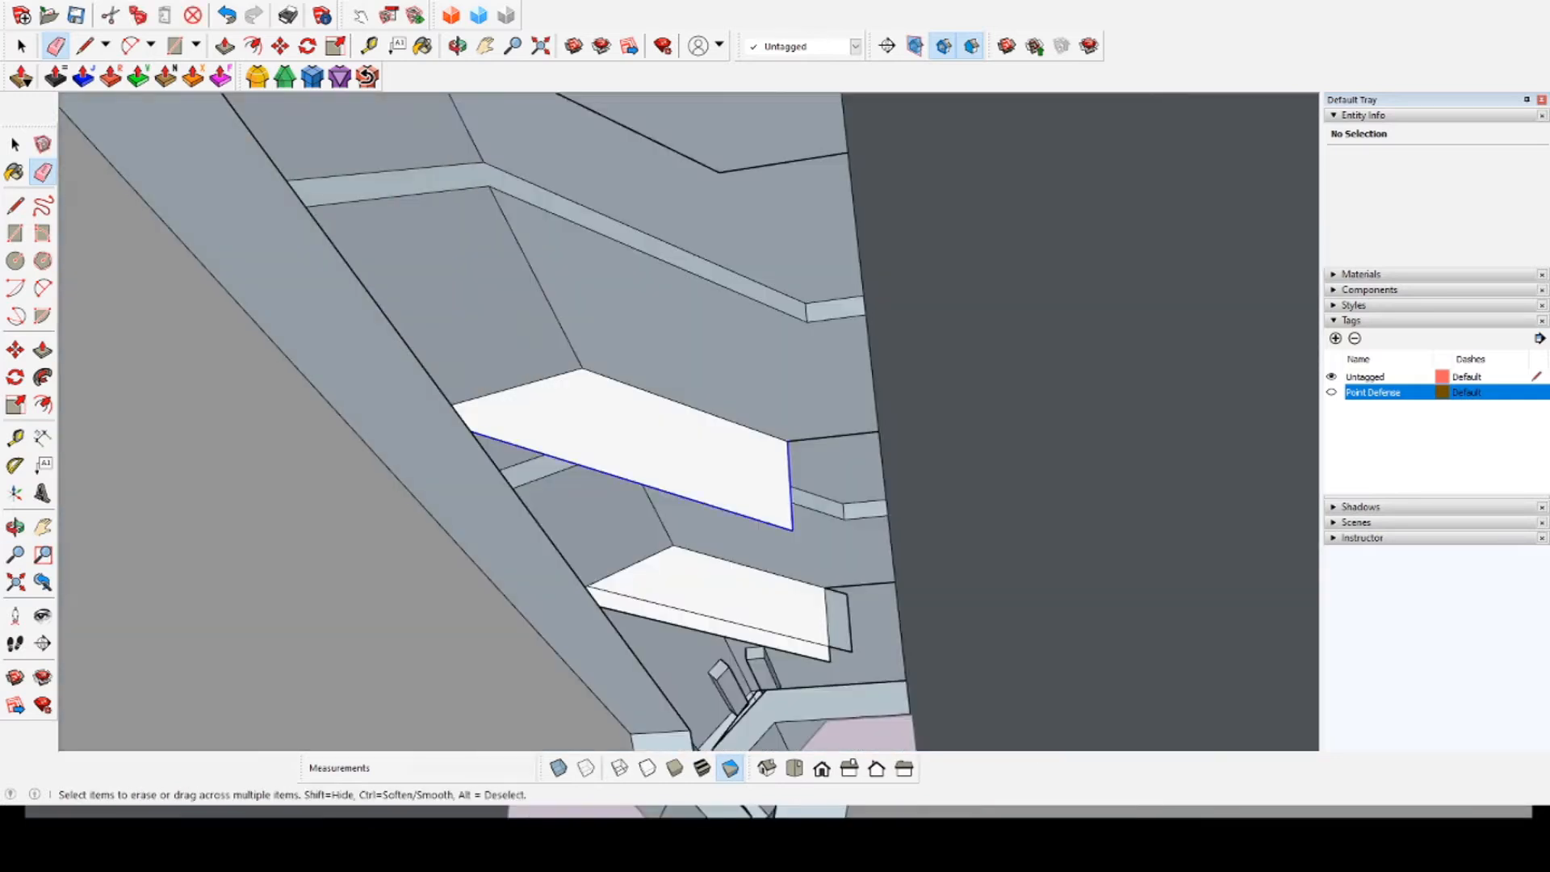
left_click(829, 638)
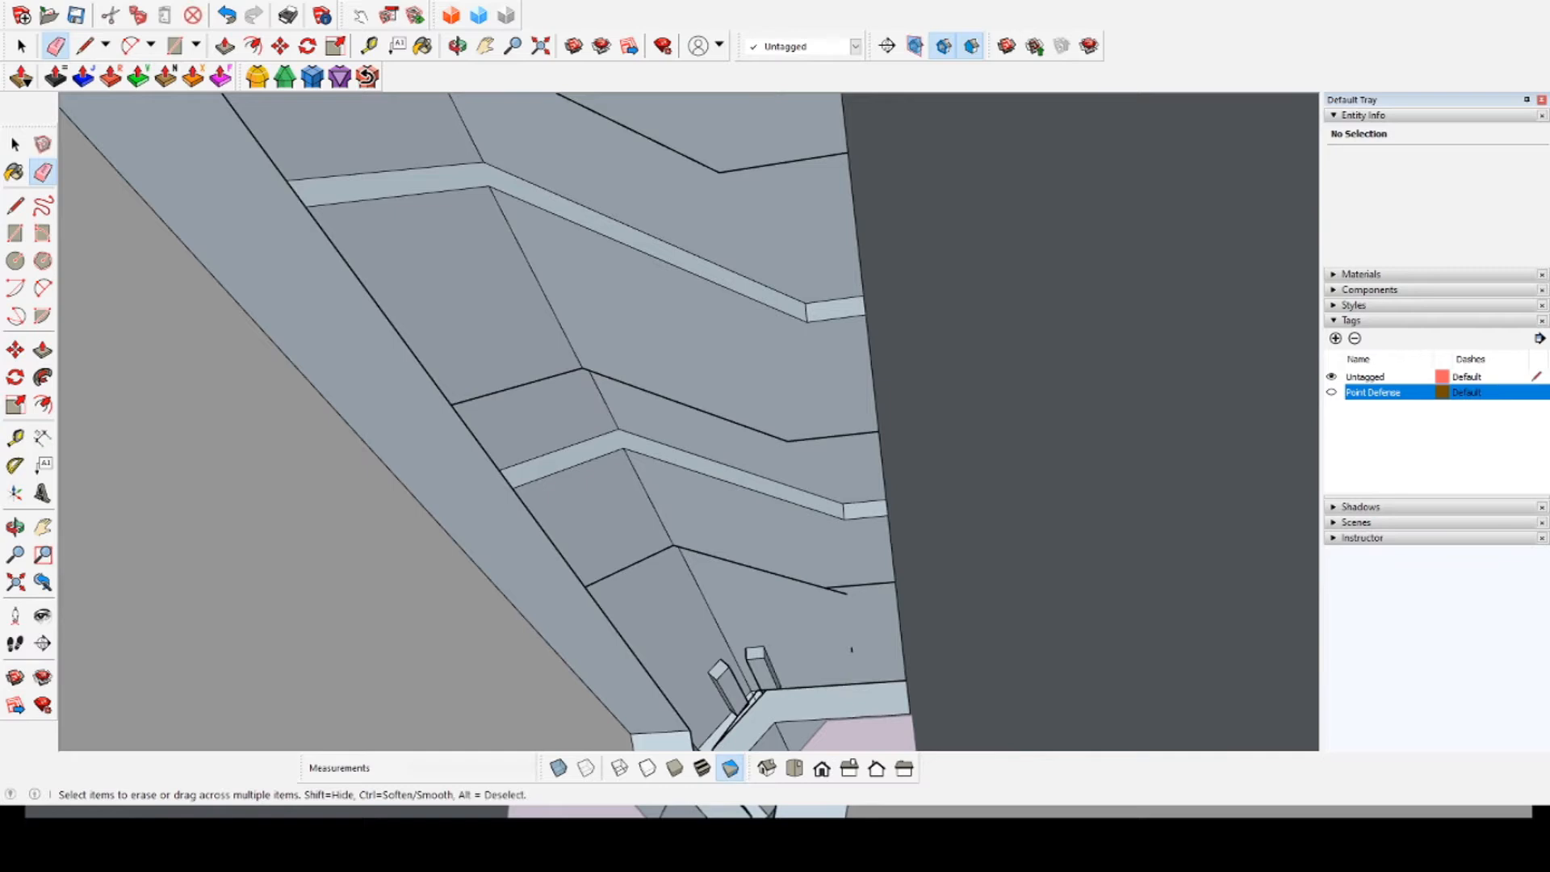
mouse_move(646, 339)
middle_mouse_down()
mouse_move(694, 485)
mouse_move(791, 549)
mouse_move(888, 581)
middle_mouse_up()
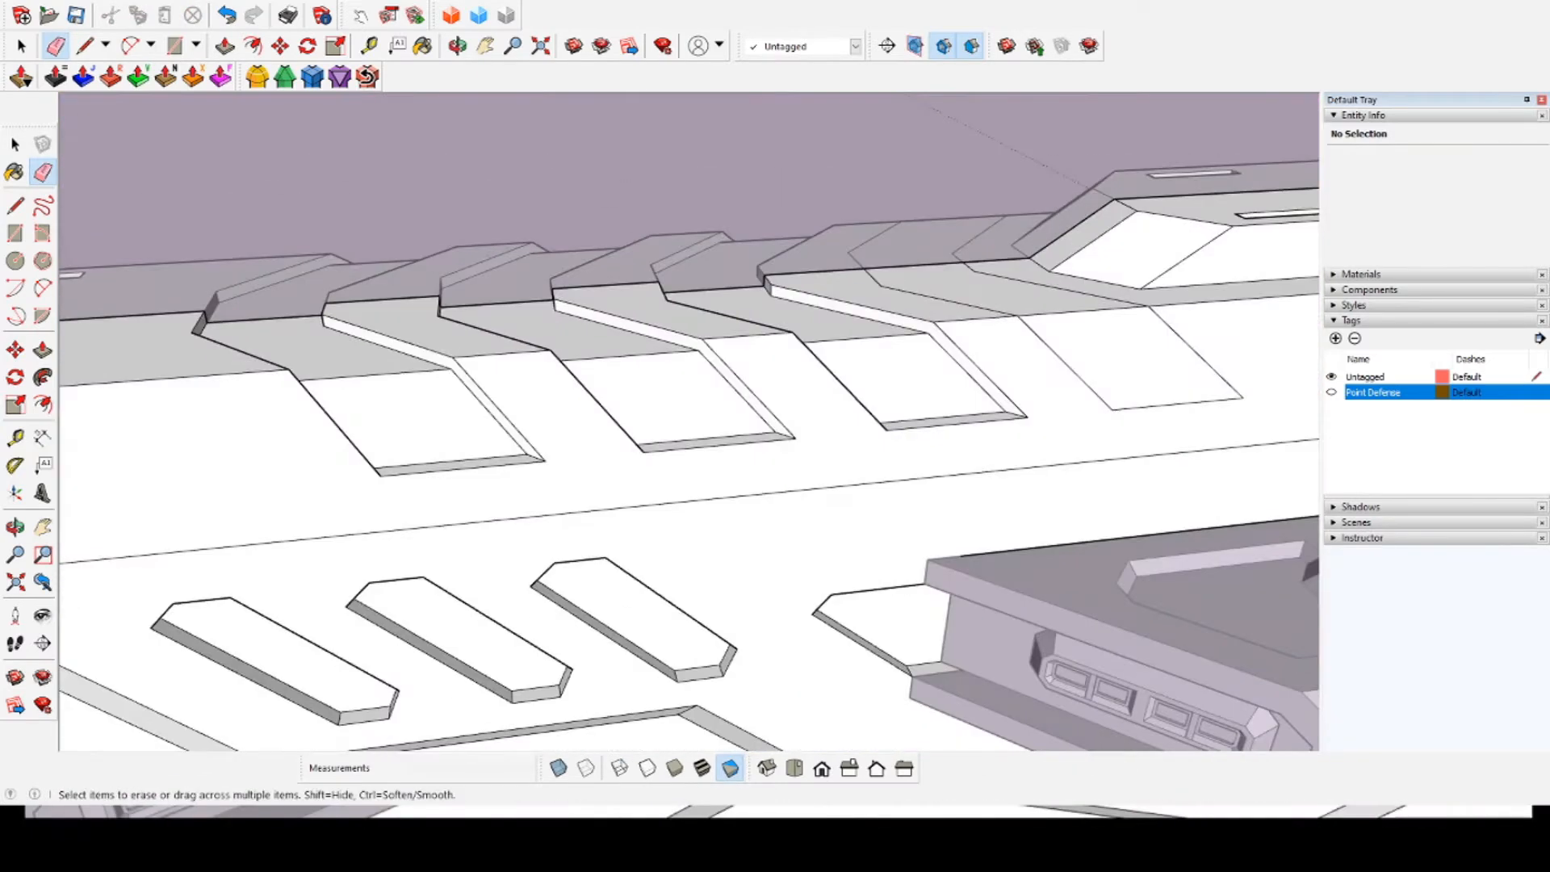
Step: Pull the next shoulder recess's upper sloping face flush and redraw the 12.34 m edge above its side panel
left_click(224, 46)
scroll(670, 279, "up", 3)
left_click(876, 372)
left_click(1106, 377)
middle_click_drag(1025, 343, 960, 307)
key("l")
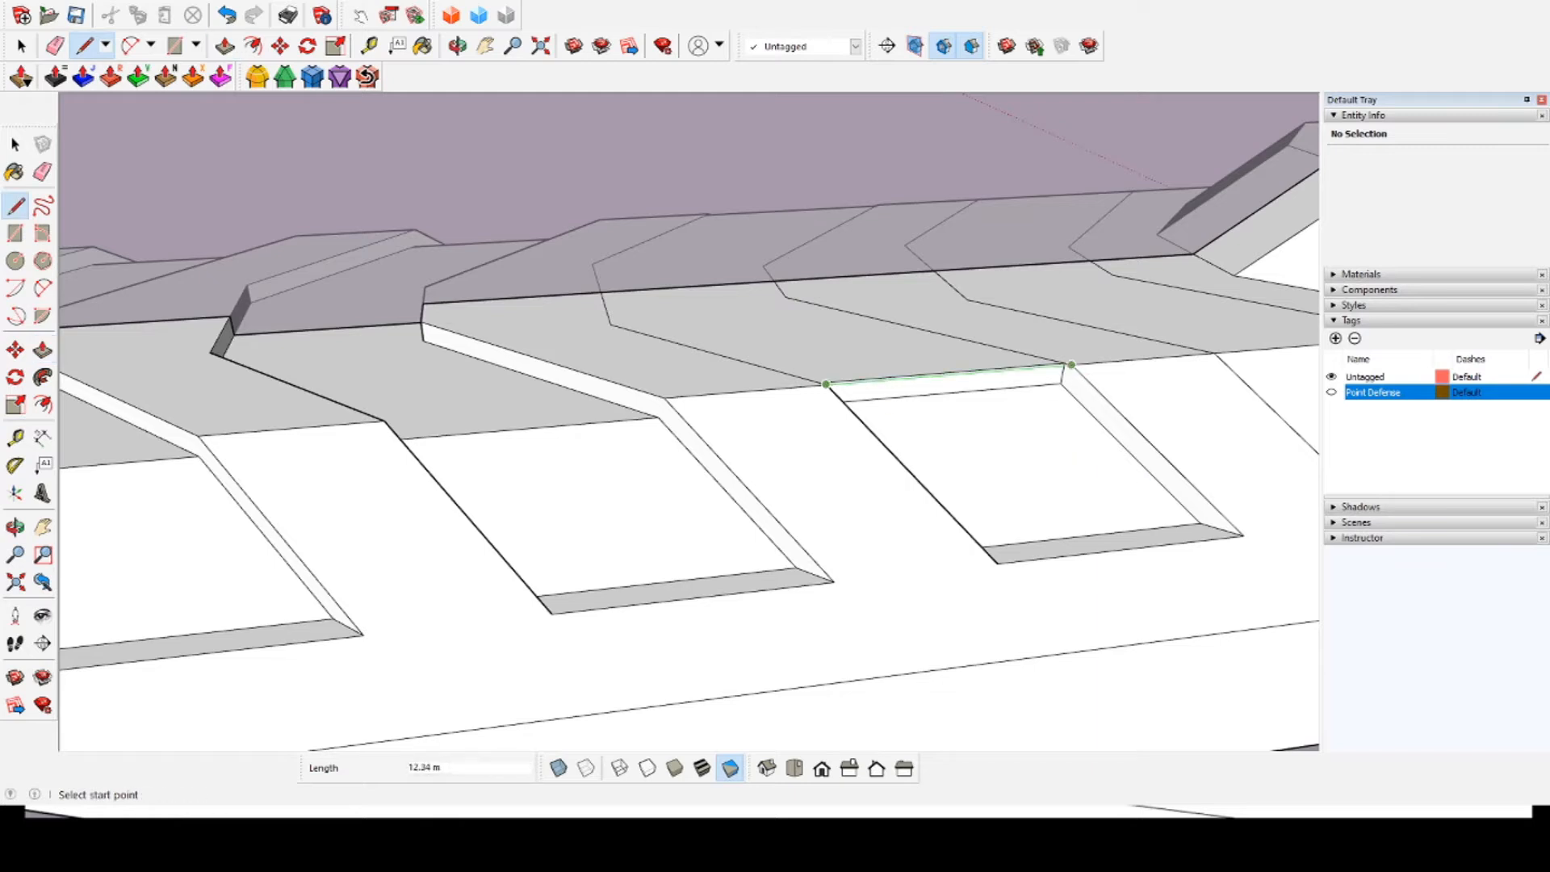
left_click(826, 384)
Step: Erase the leftover walls and edges of that shoulder recess from inside the hull, undoing one wrong erasure
left_click(55, 46)
scroll(807, 388, "down", 3)
middle_click_drag(888, 420, 687, 403)
mouse_move(807, 484)
middle_mouse_down()
mouse_move(598, 274)
mouse_move(613, 306)
middle_mouse_up()
scroll(613, 323, "down", 2)
left_click(467, 260)
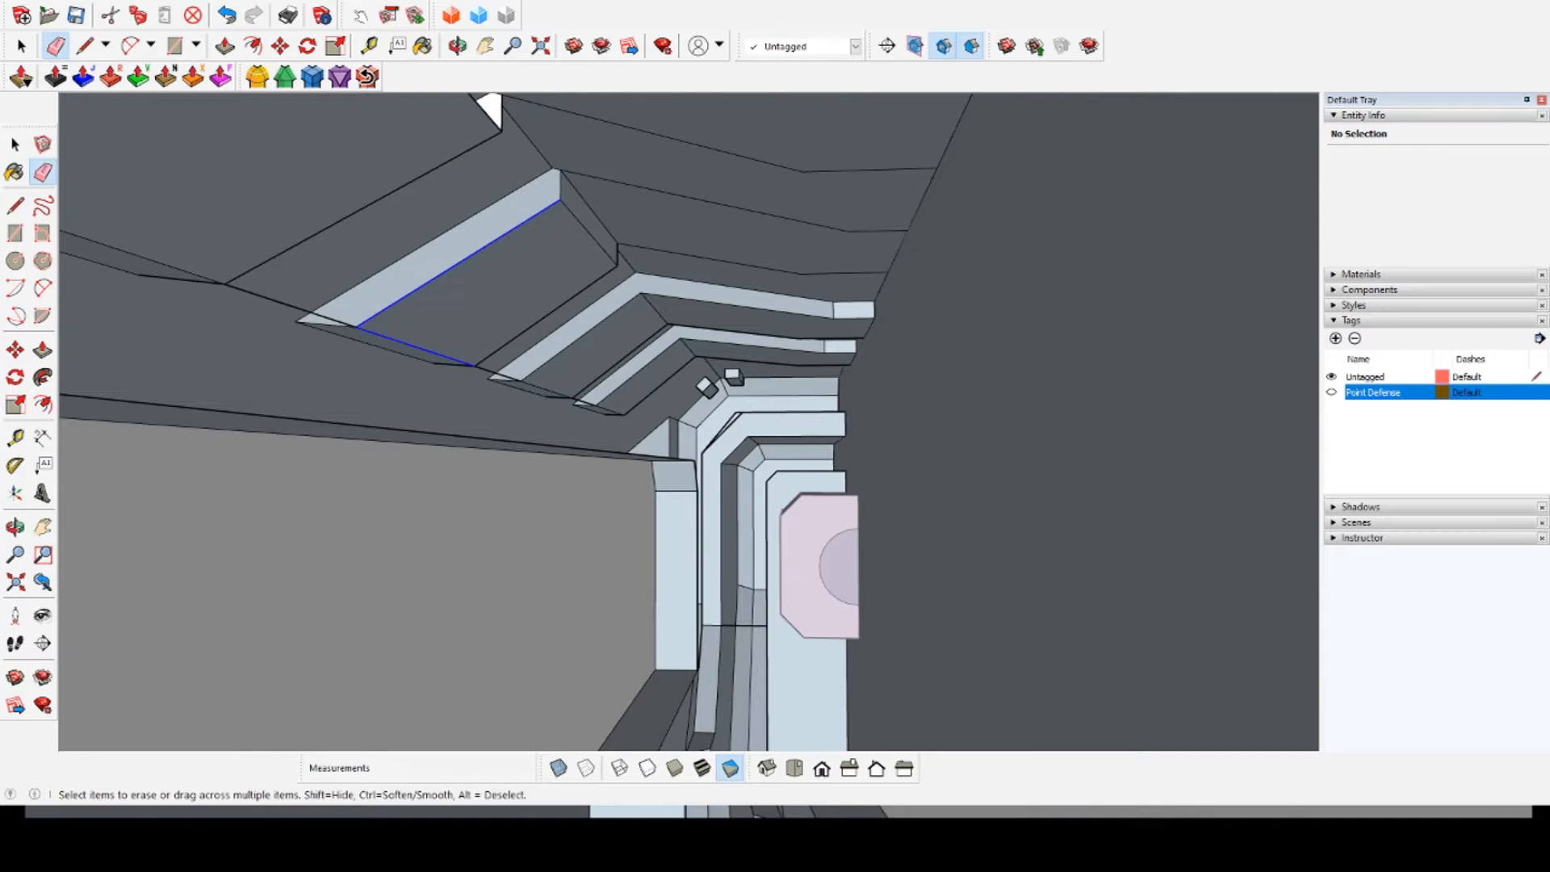
middle_click_drag(467, 259, 501, 274)
left_click(556, 336)
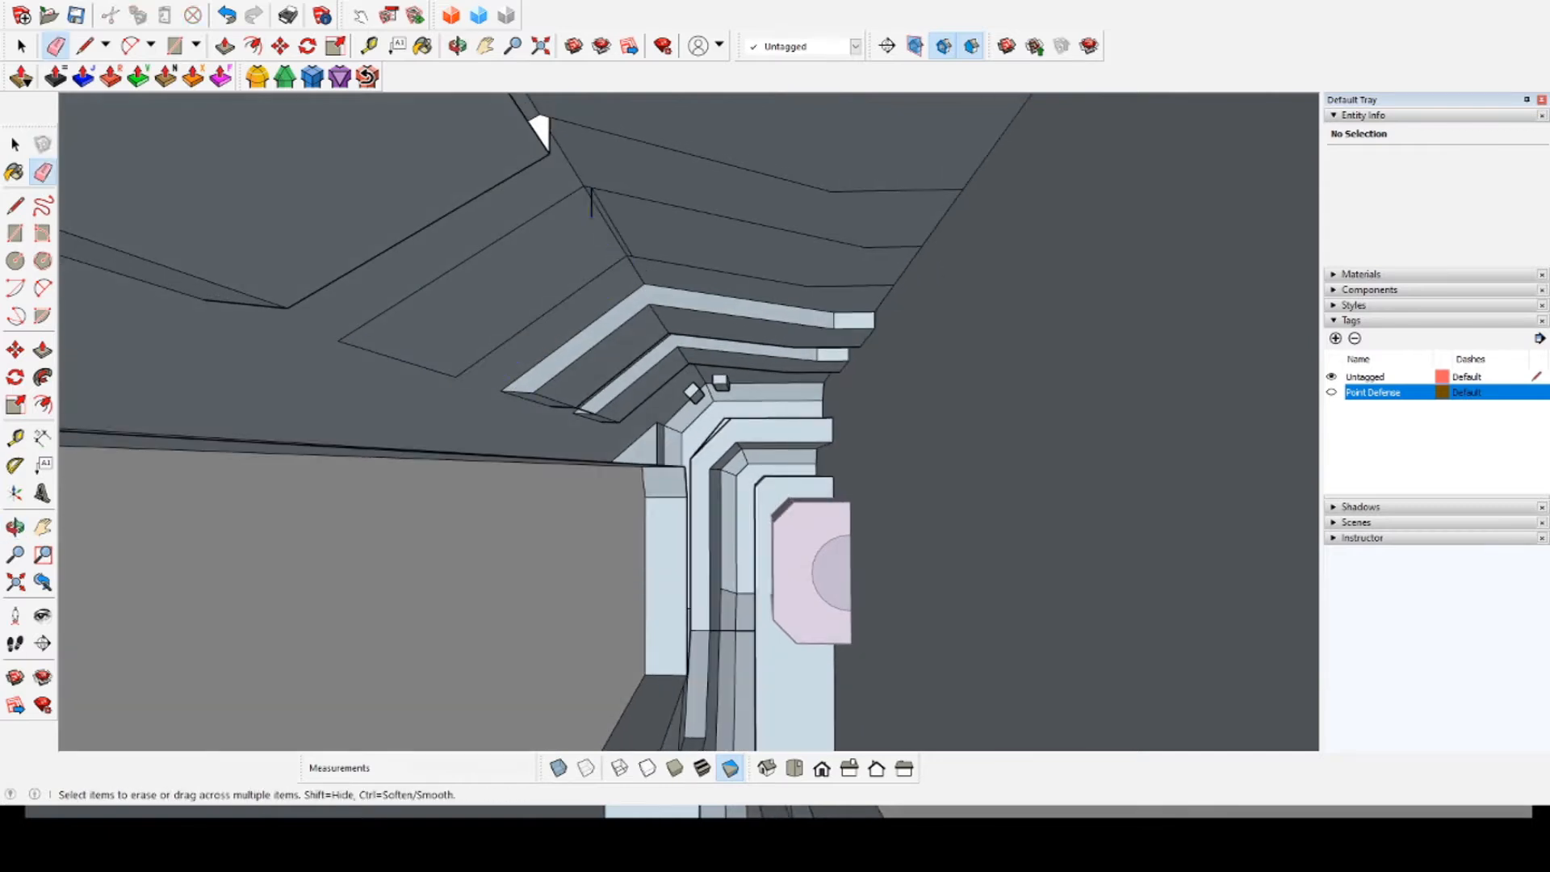
left_click(607, 221)
key("ctrl+z")
left_click(619, 231)
middle_click_drag(607, 221, 642, 250)
left_click_drag(575, 187, 567, 128)
Step: Erase the remaining edges beneath the roof panels and the stray flattened-recess outline on the hull's side panel
mouse_move(567, 127)
middle_mouse_down()
mouse_move(597, 133)
mouse_move(577, 185)
mouse_move(525, 137)
mouse_move(505, 174)
mouse_move(549, 339)
mouse_move(504, 388)
middle_mouse_up()
left_click(565, 141)
left_click(484, 129)
left_click(539, 147)
left_click(509, 396)
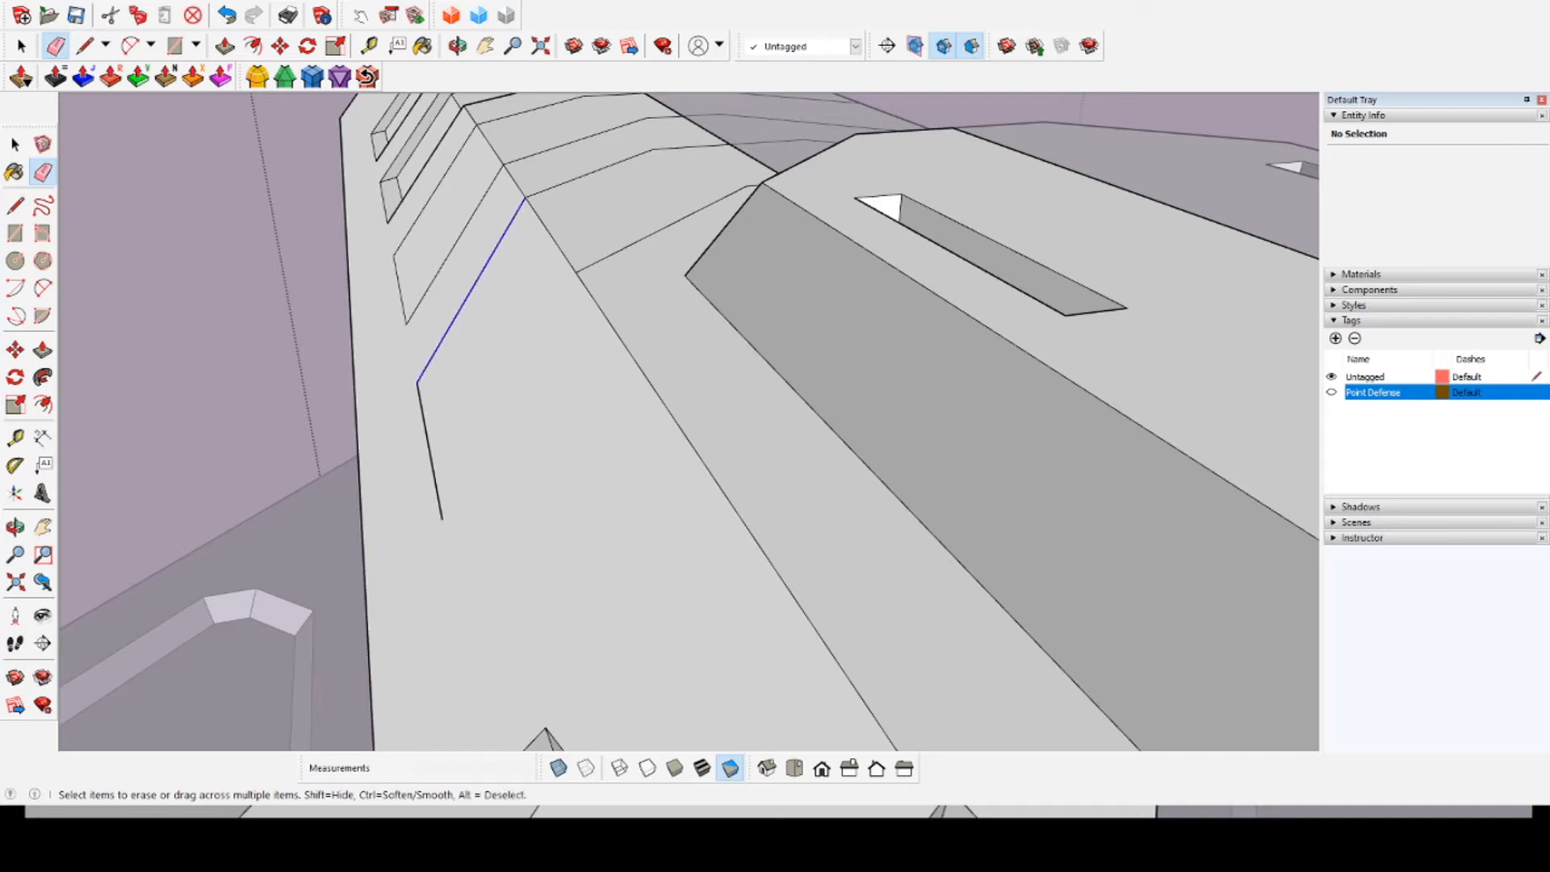
Step: Erase the leftover recess outlines crossing the hull's roof ahead of the raised block
middle_click_drag(630, 266, 682, 347)
scroll(682, 347, "up", 1)
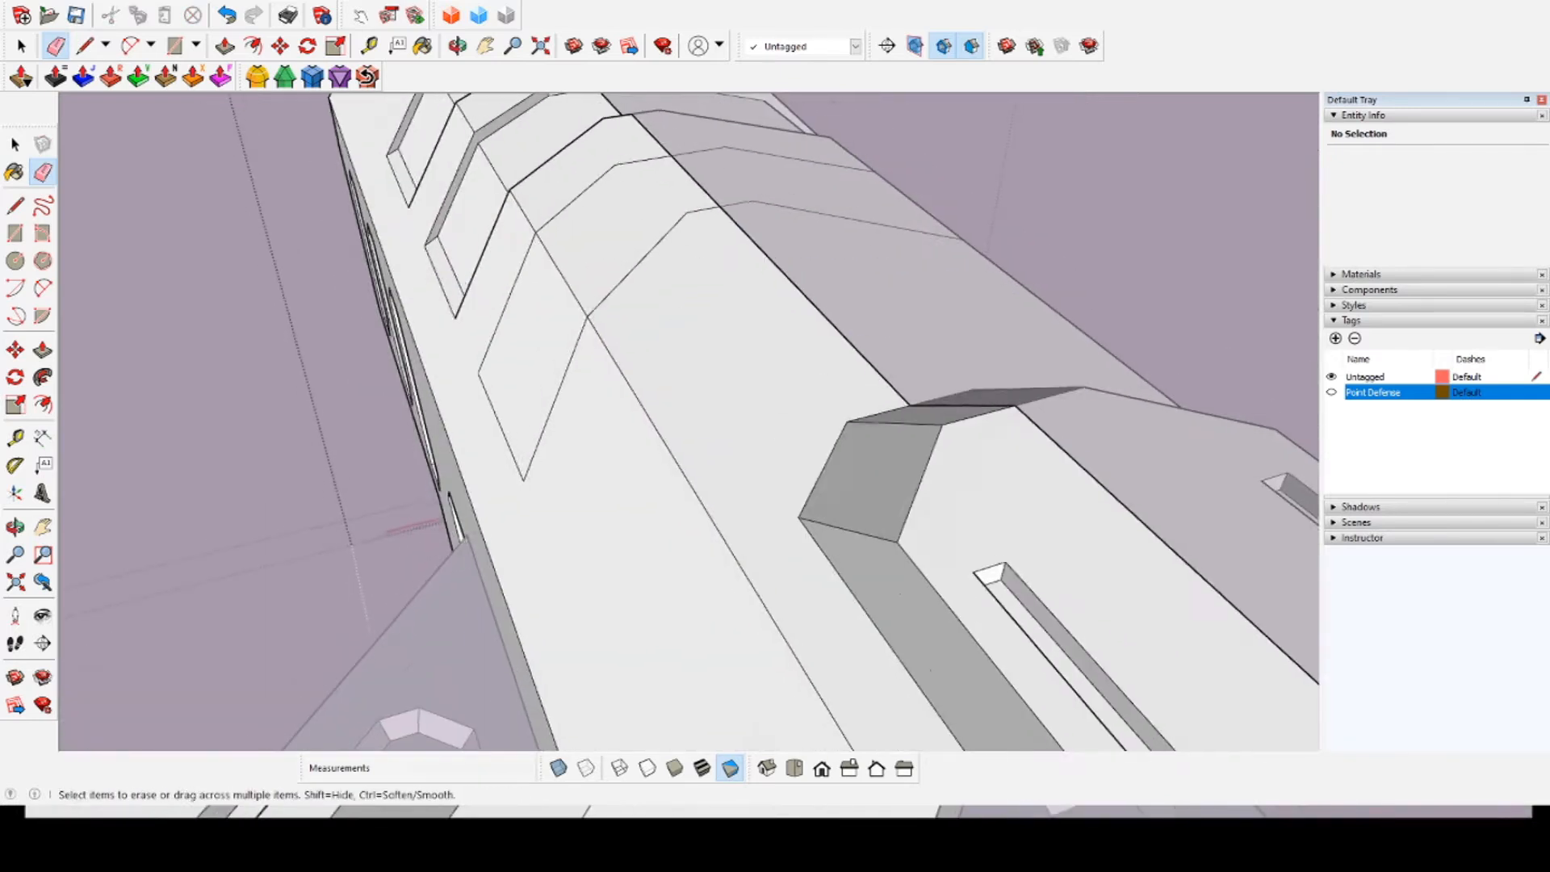
scroll(674, 343, "down", 5)
left_click_drag(610, 251, 645, 230)
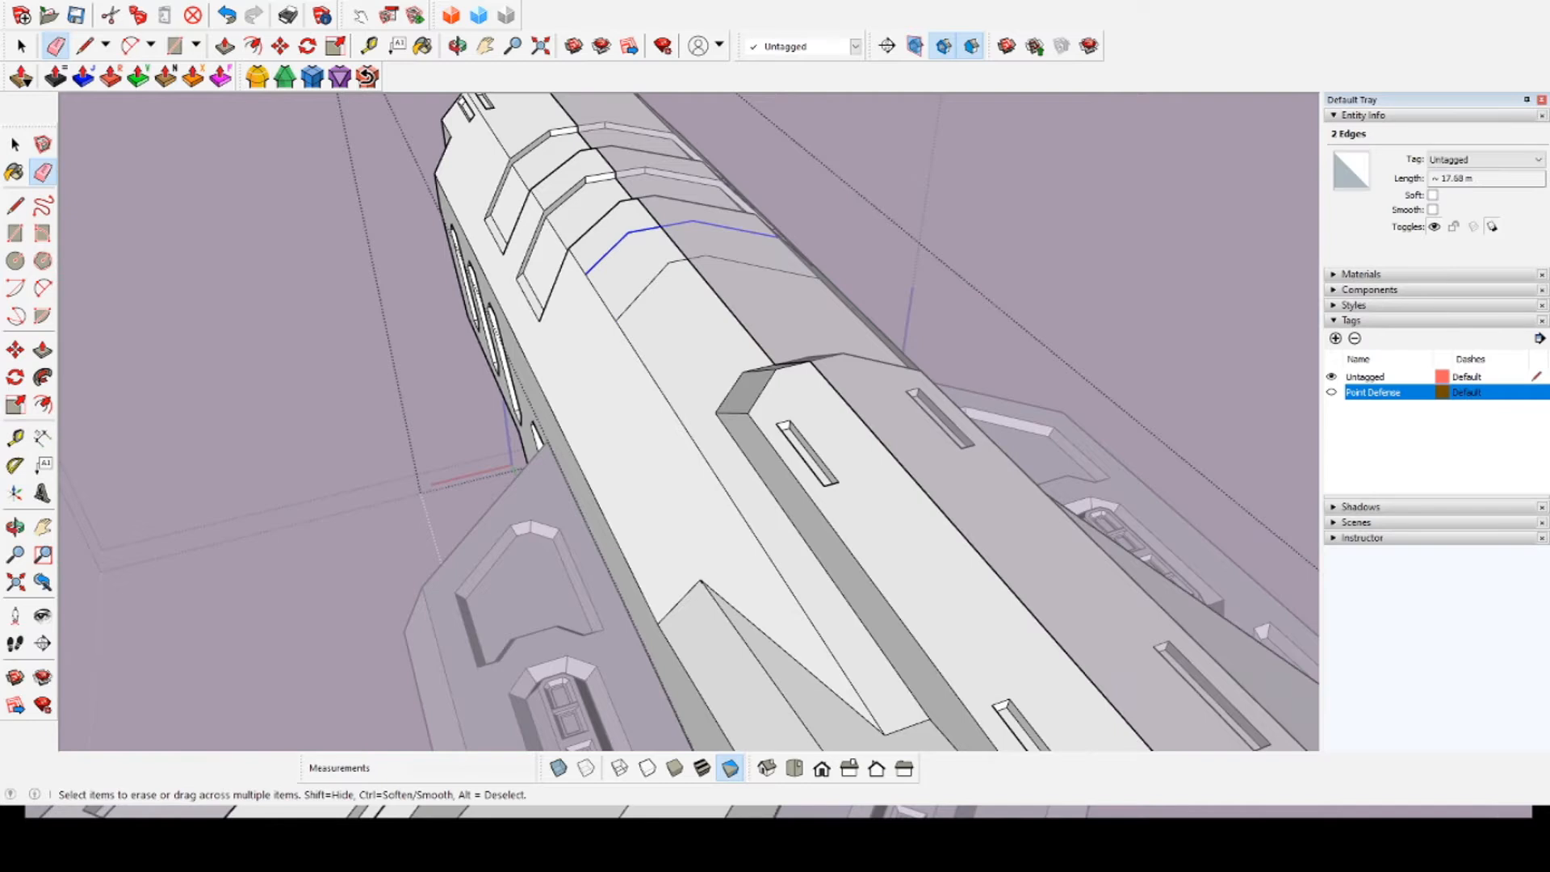
left_click_drag(634, 282, 645, 292)
Step: Examine the whole ship and its forward hull from the nose, side and rear
mouse_move(556, 512)
middle_mouse_down()
mouse_move(840, 339)
mouse_move(844, 279)
mouse_move(977, 376)
middle_mouse_up()
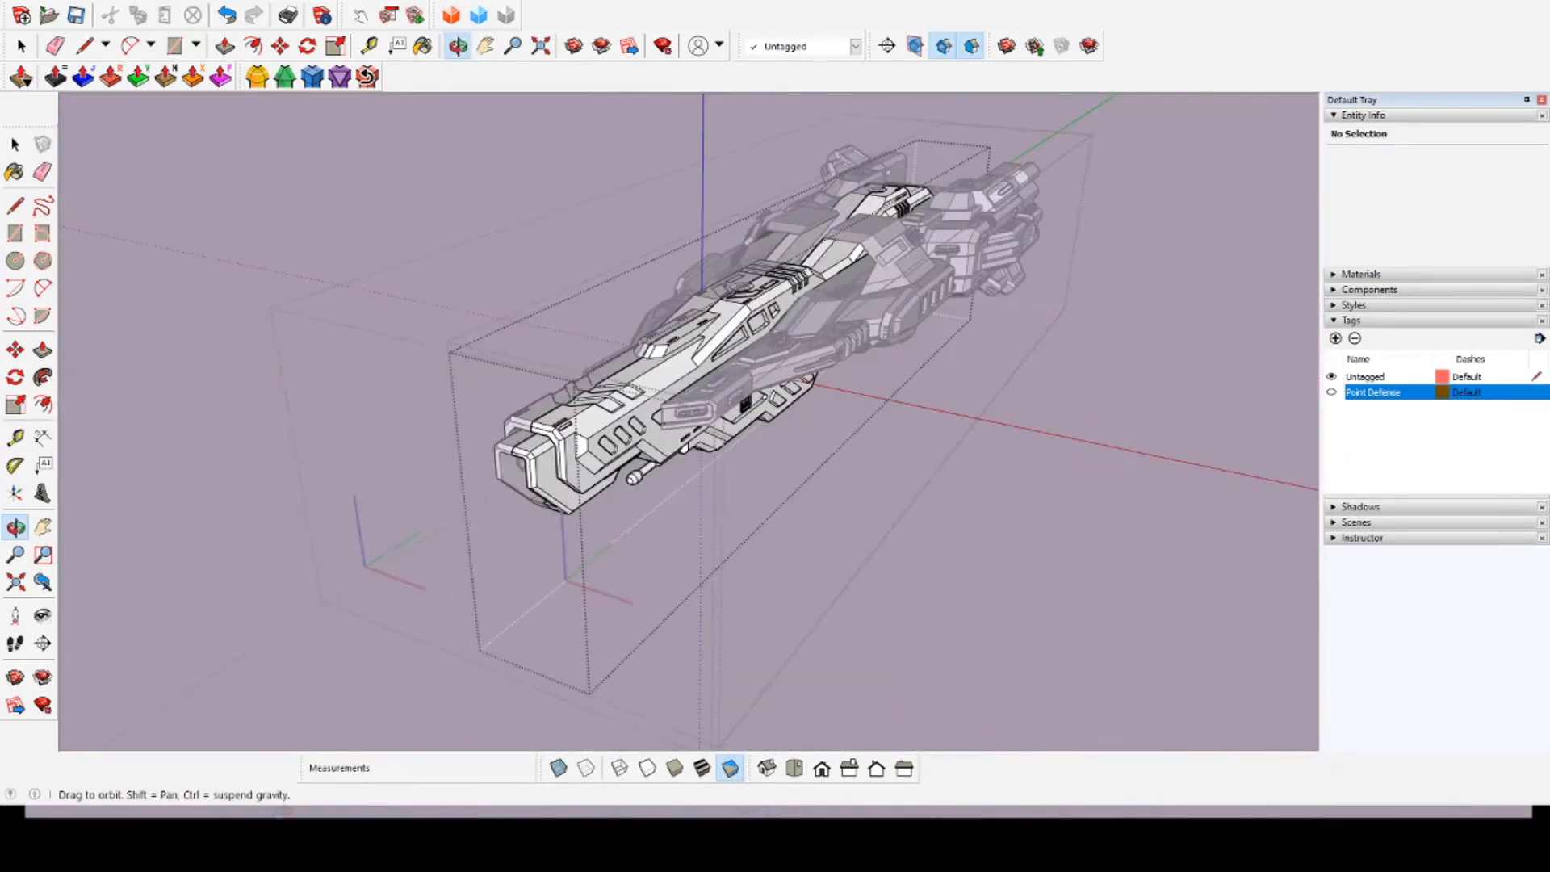
scroll(689, 356, "up", 5)
middle_click_drag(689, 355, 844, 436)
key("space")
scroll(533, 278, "up", 1)
scroll(646, 420, "down", 4)
middle_click_drag(646, 420, 904, 347)
middle_click_drag(694, 363, 750, 428)
scroll(726, 403, "down", 4)
middle_click_drag(646, 420, 929, 347)
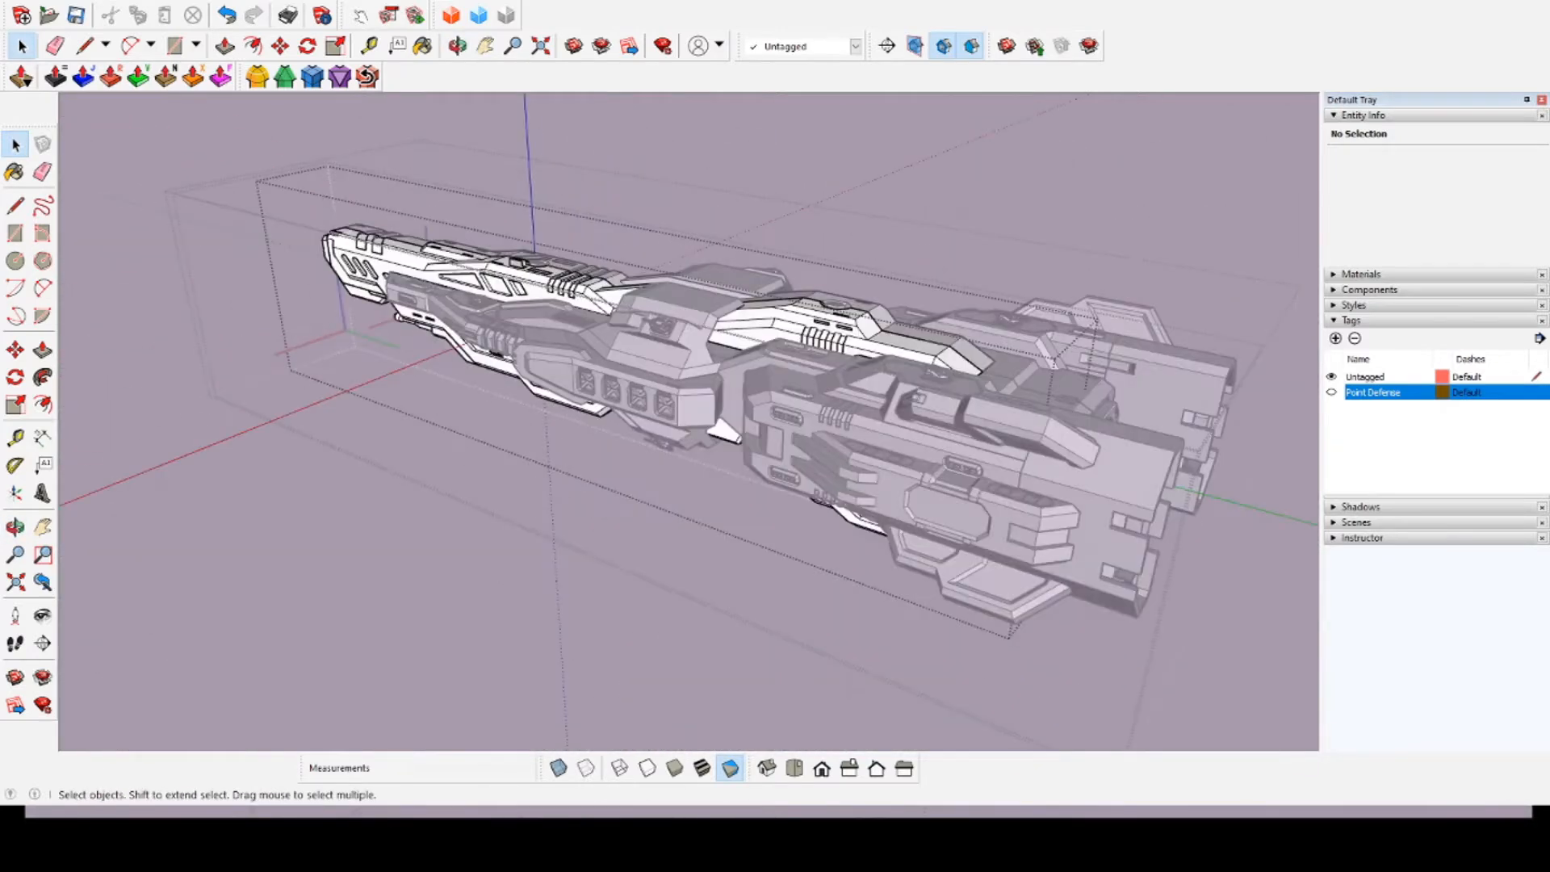
scroll(303, 275, "up", 5)
middle_click_drag(291, 299, 783, 153)
scroll(791, 137, "up", 3)
mouse_move(500, 404)
middle_mouse_down()
mouse_move(727, 274)
mouse_move(485, 266)
middle_mouse_up()
mouse_move(888, 452)
middle_mouse_down()
mouse_move(581, 322)
mouse_move(565, 403)
mouse_move(726, 355)
middle_mouse_up()
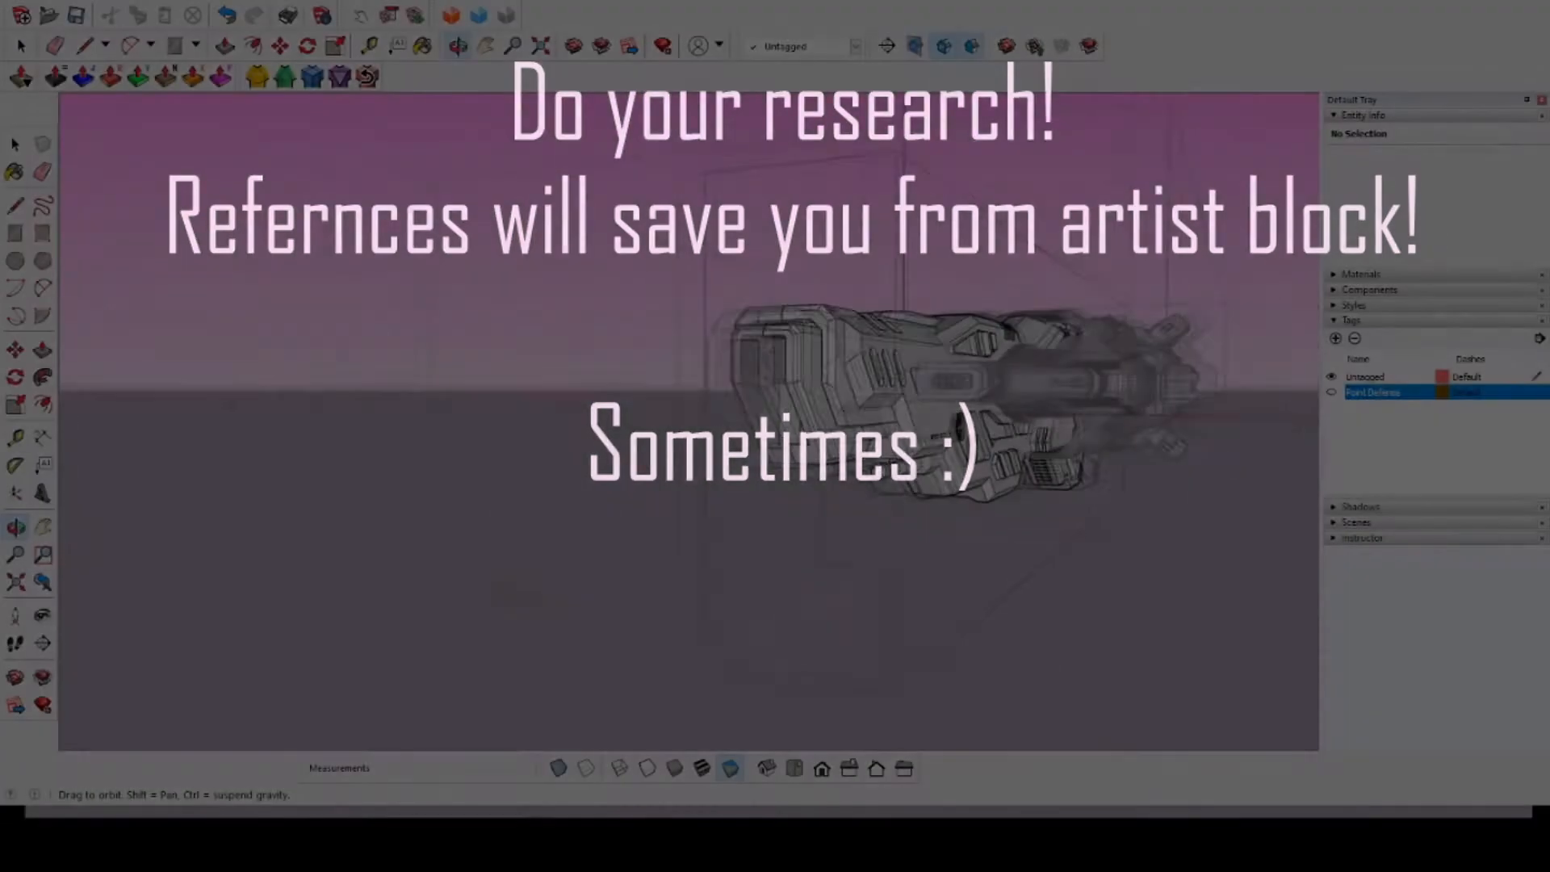
scroll(686, 403, "up", 10)
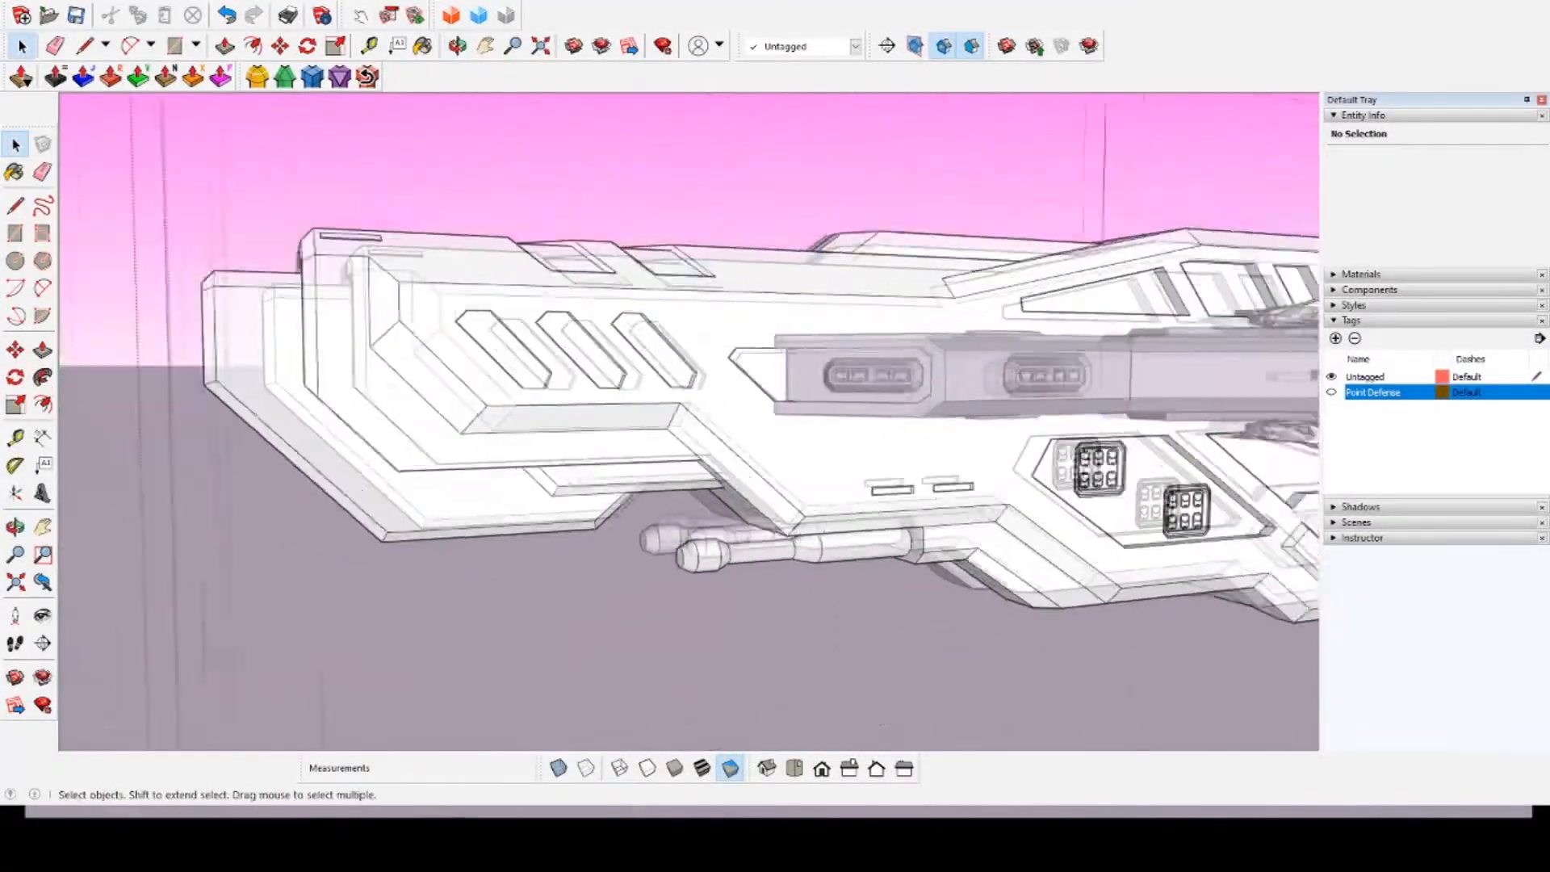
scroll(807, 435, "down", 4)
middle_click_drag(646, 403, 848, 452)
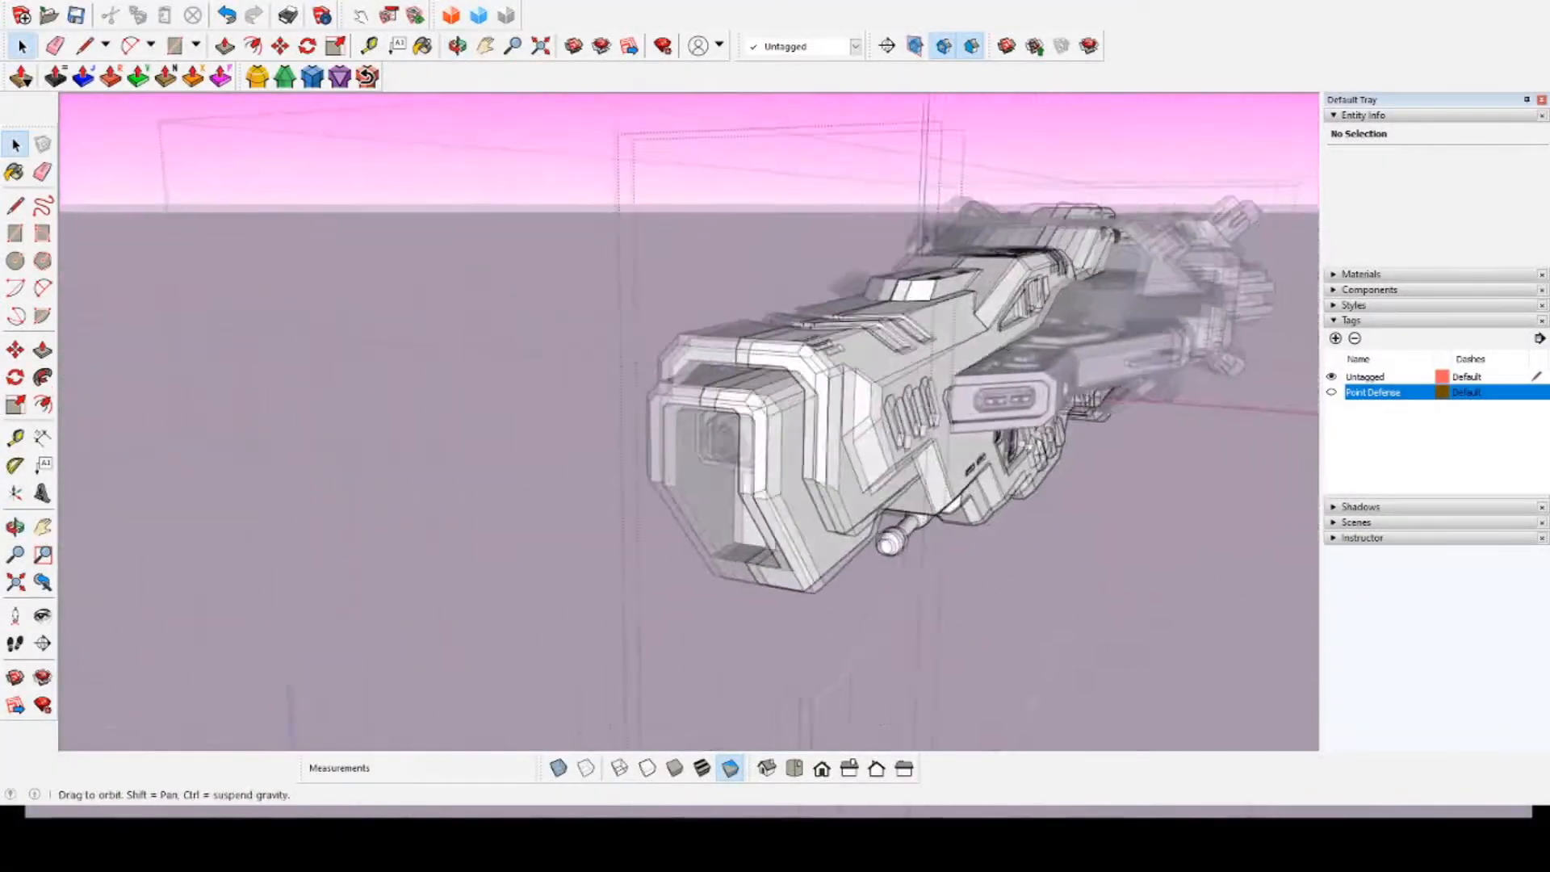
scroll(727, 444, "up", 5)
mouse_move(686, 403)
middle_mouse_down()
mouse_move(791, 468)
mouse_move(629, 476)
mouse_move(646, 500)
middle_mouse_up()
scroll(485, 500, "up", 3)
mouse_move(525, 404)
middle_mouse_down()
mouse_move(726, 525)
mouse_move(549, 452)
mouse_move(775, 500)
mouse_move(743, 355)
mouse_move(928, 298)
mouse_move(629, 436)
mouse_move(670, 428)
mouse_move(686, 323)
mouse_move(637, 428)
middle_mouse_up()
left_click(225, 46)
scroll(399, 113, "down", 1)
scroll(645, 420, "down", 8)
scroll(727, 404, "down", 3)
scroll(630, 387, "up", 3)
Step: Draw a diagonal edge about 5.43 m long across the outer corner of the rearmost remaining shoulder recess
left_click(85, 46)
scroll(630, 388, "up", 4)
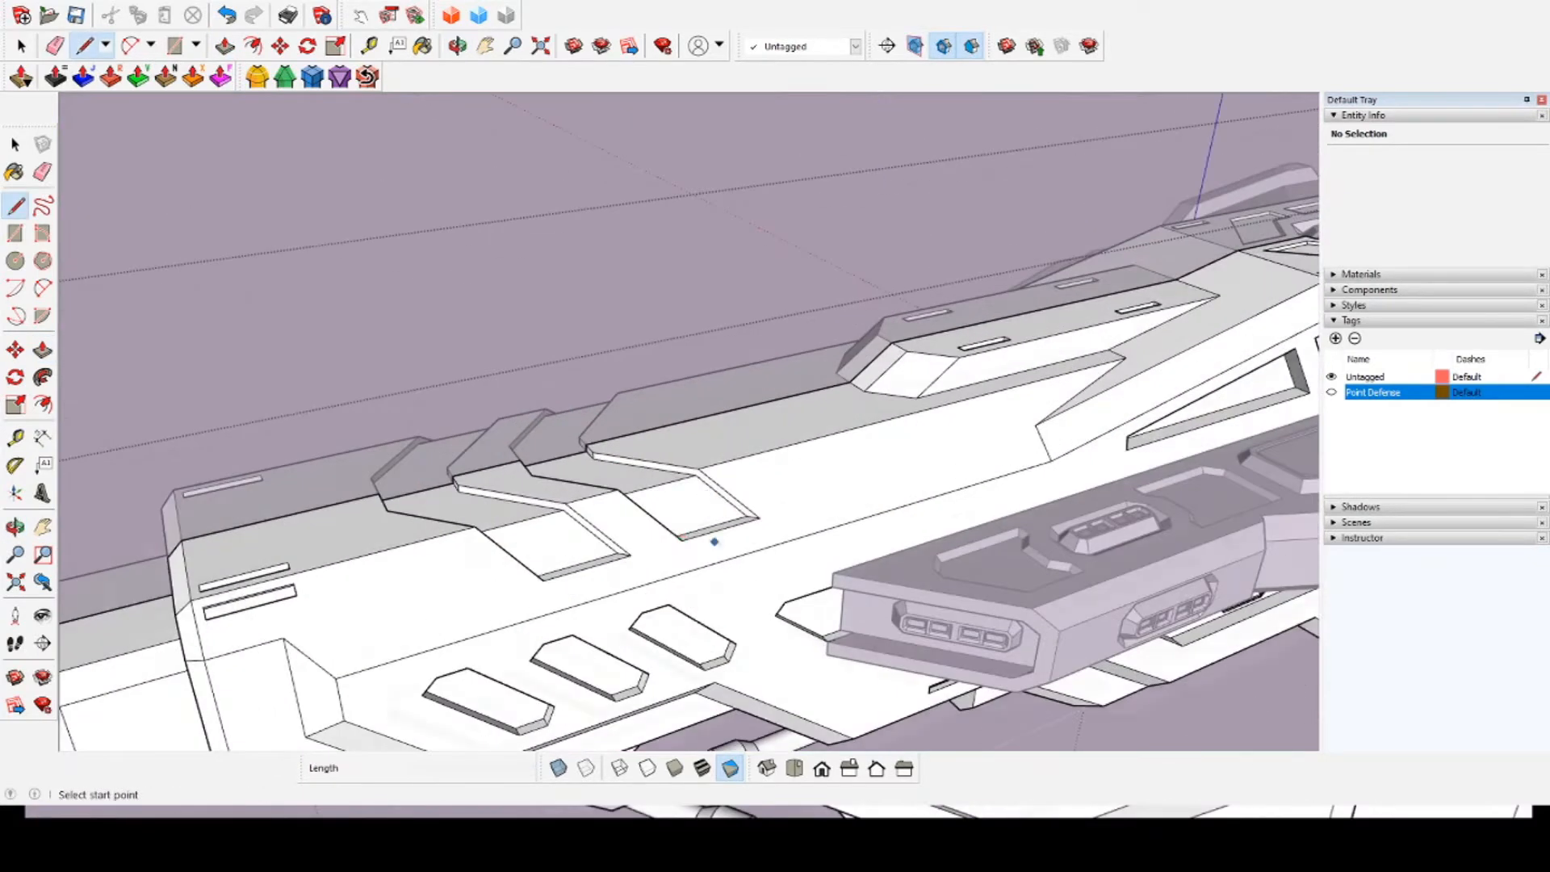
scroll(718, 525, "up", 2)
left_click(722, 523)
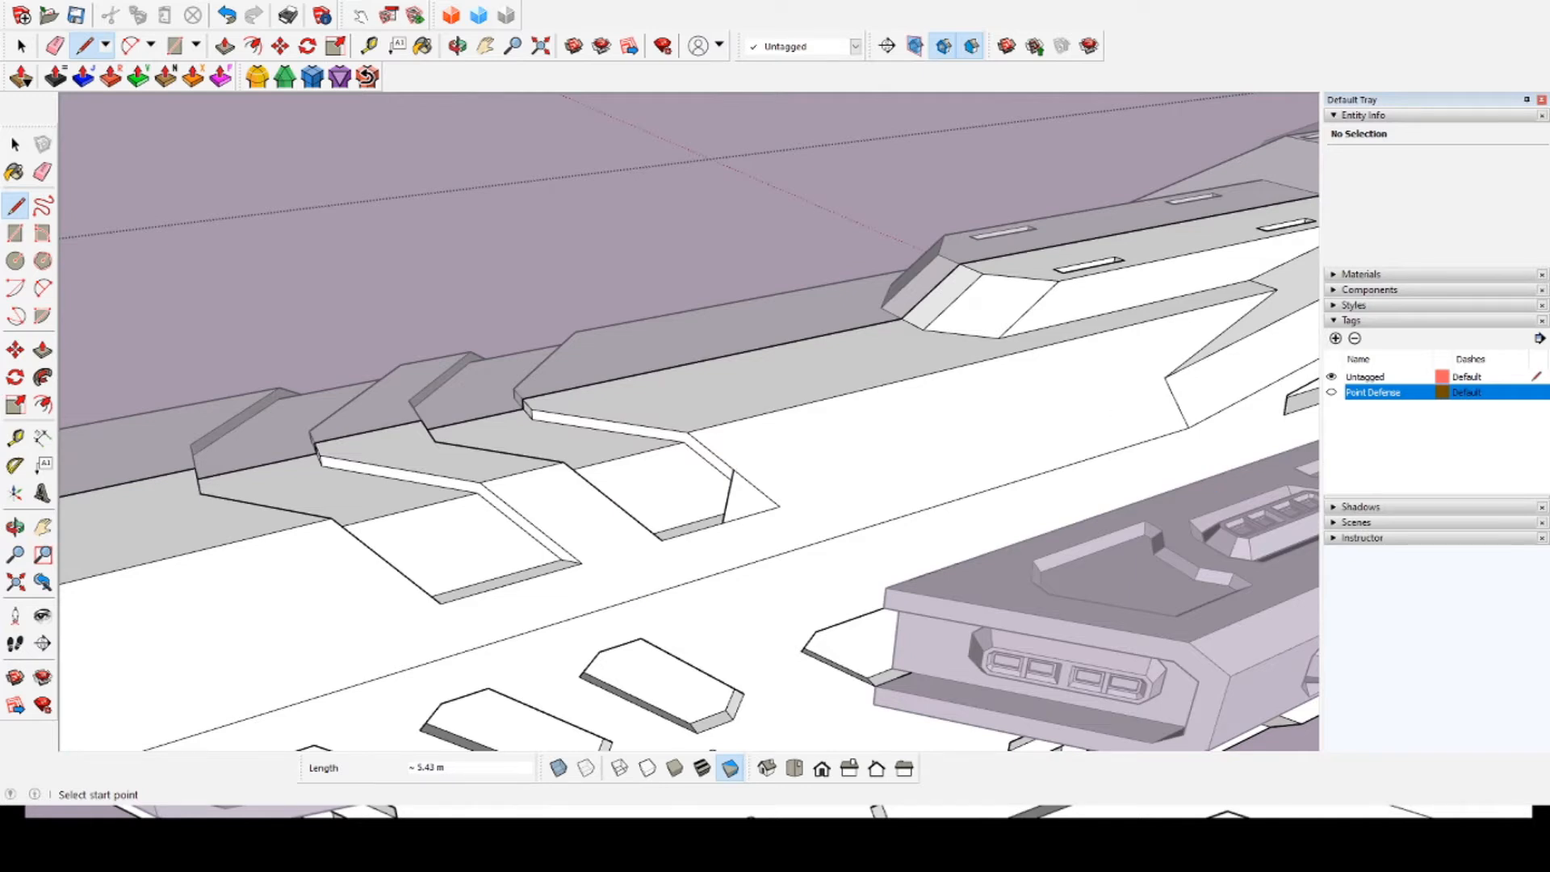
scroll(722, 521, "up", 3)
left_click(721, 540)
middle_click_drag(722, 539, 771, 369)
left_click(773, 477)
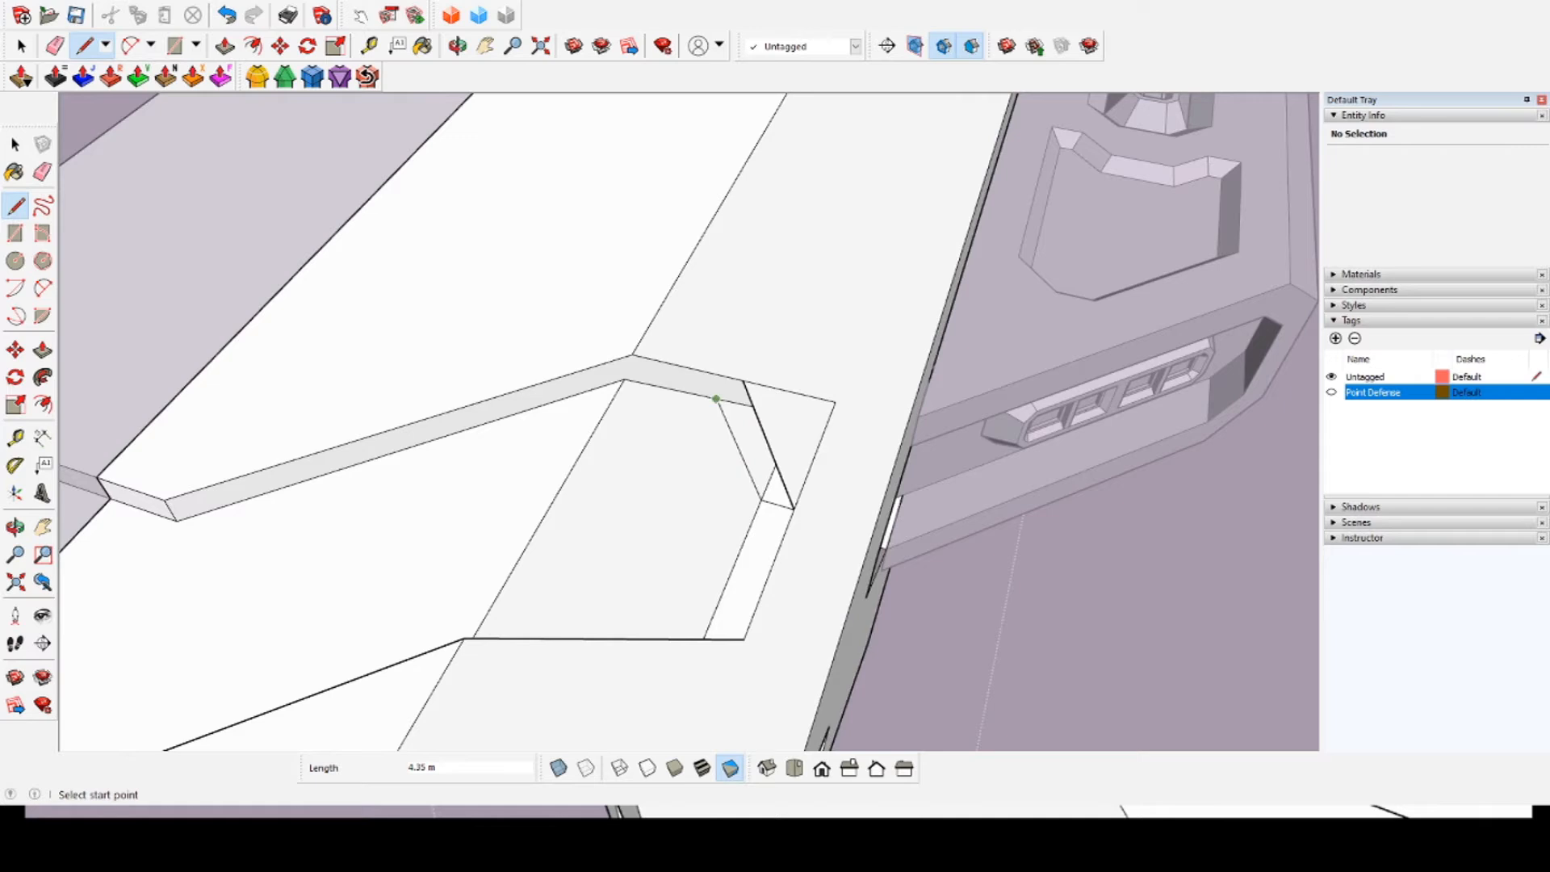
middle_click_drag(716, 398, 722, 385)
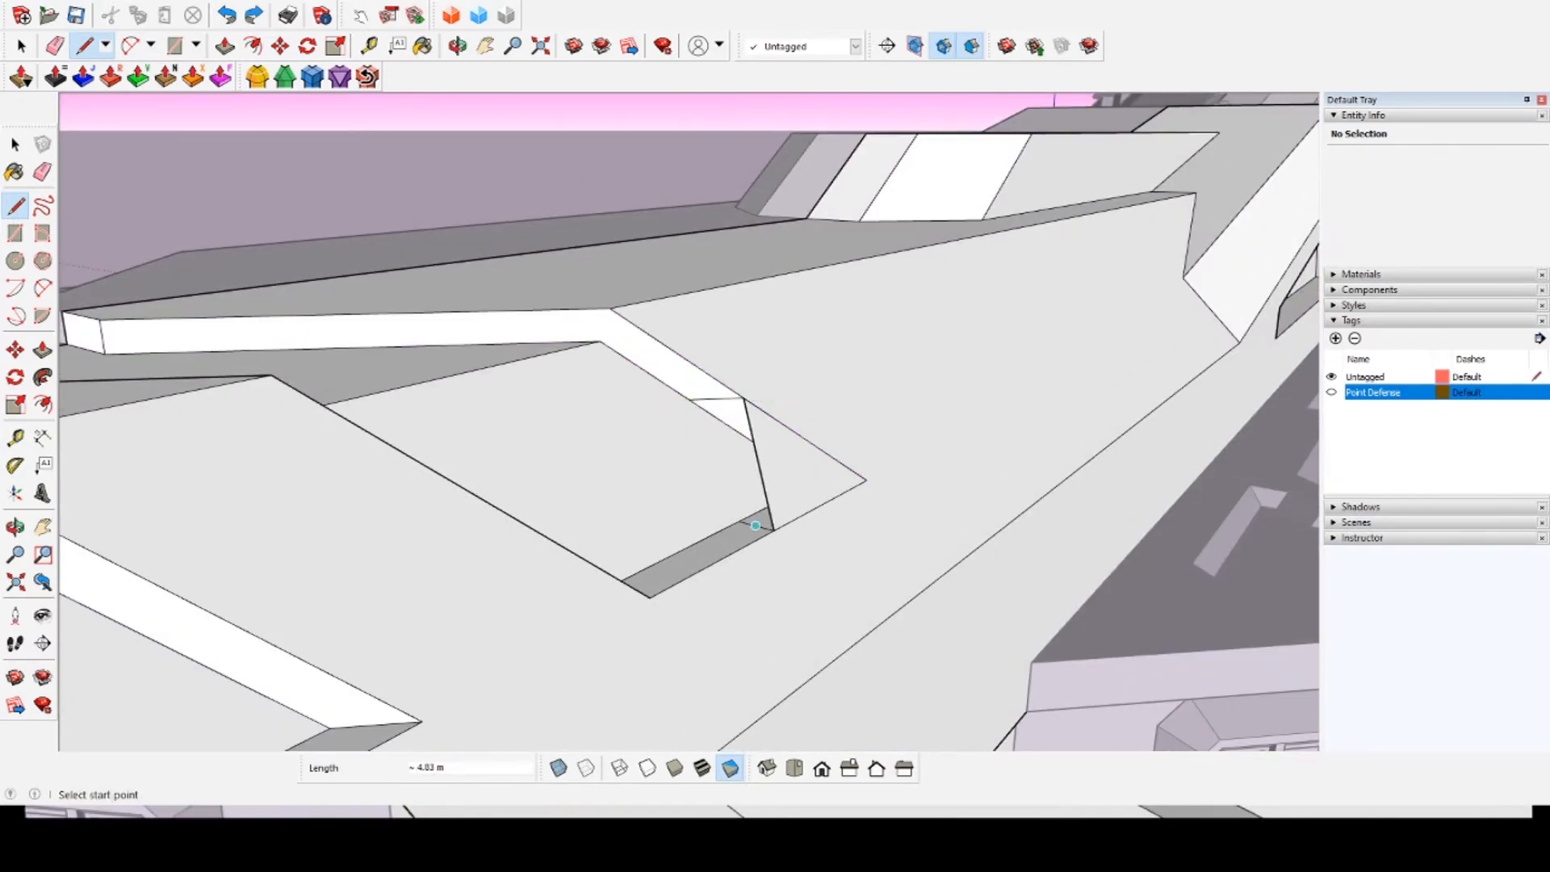
Step: Copy the diagonal edge inward to the recess floor and join its end to the rim to form the chamfer wall
key("space")
key("m")
key("ctrl")
left_click(773, 529)
left_click(738, 521)
key("l")
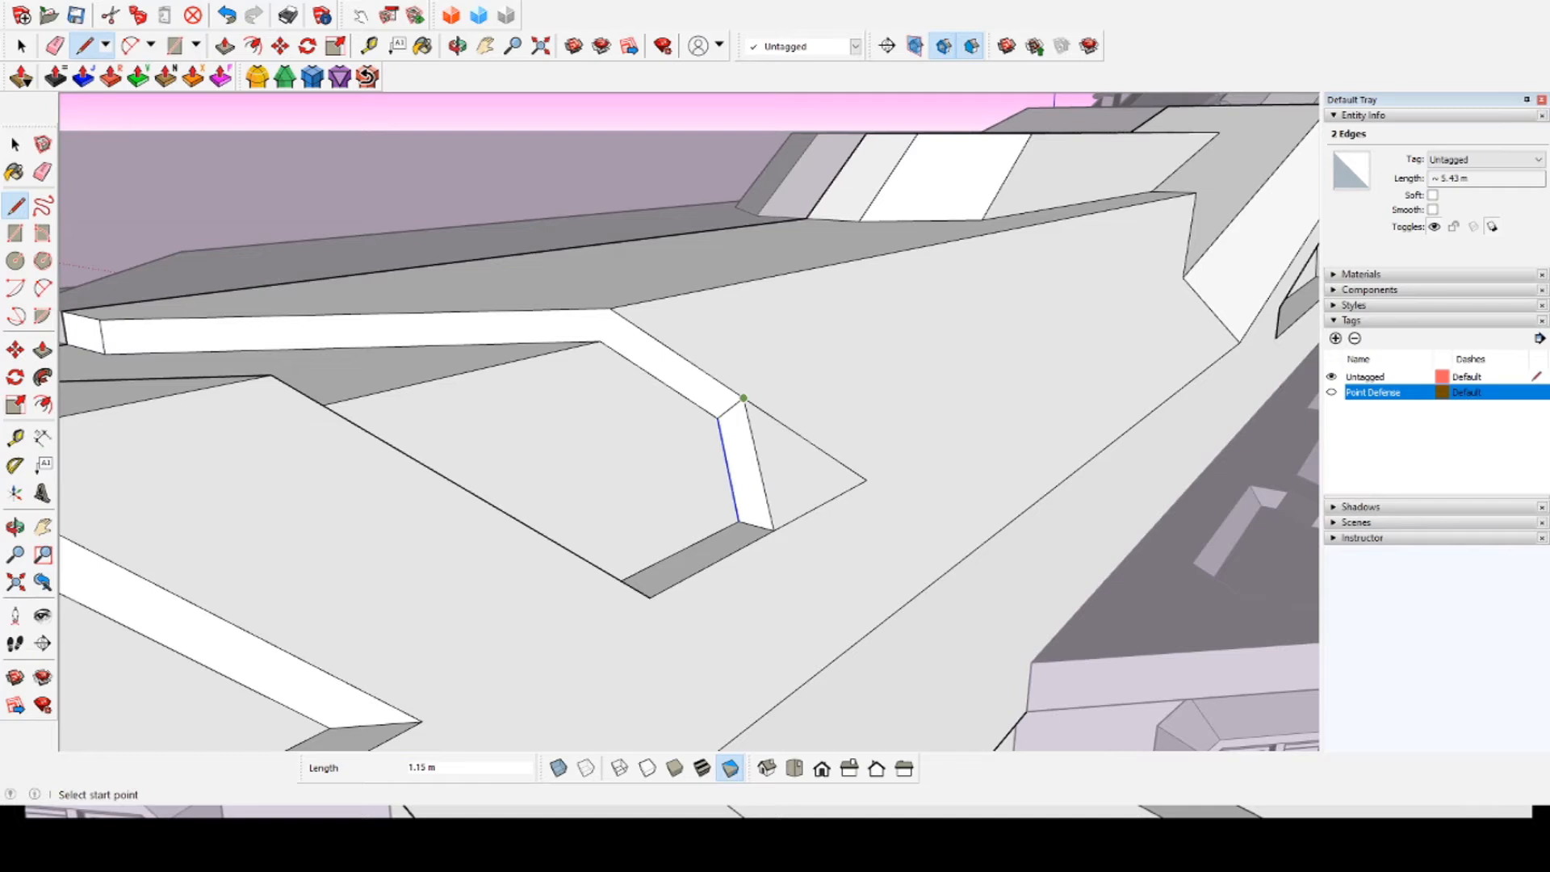
Step: Erase the leftover edges of the cut-off corner around the rearmost shoulder recess
scroll(743, 398, "up", 10)
key("e")
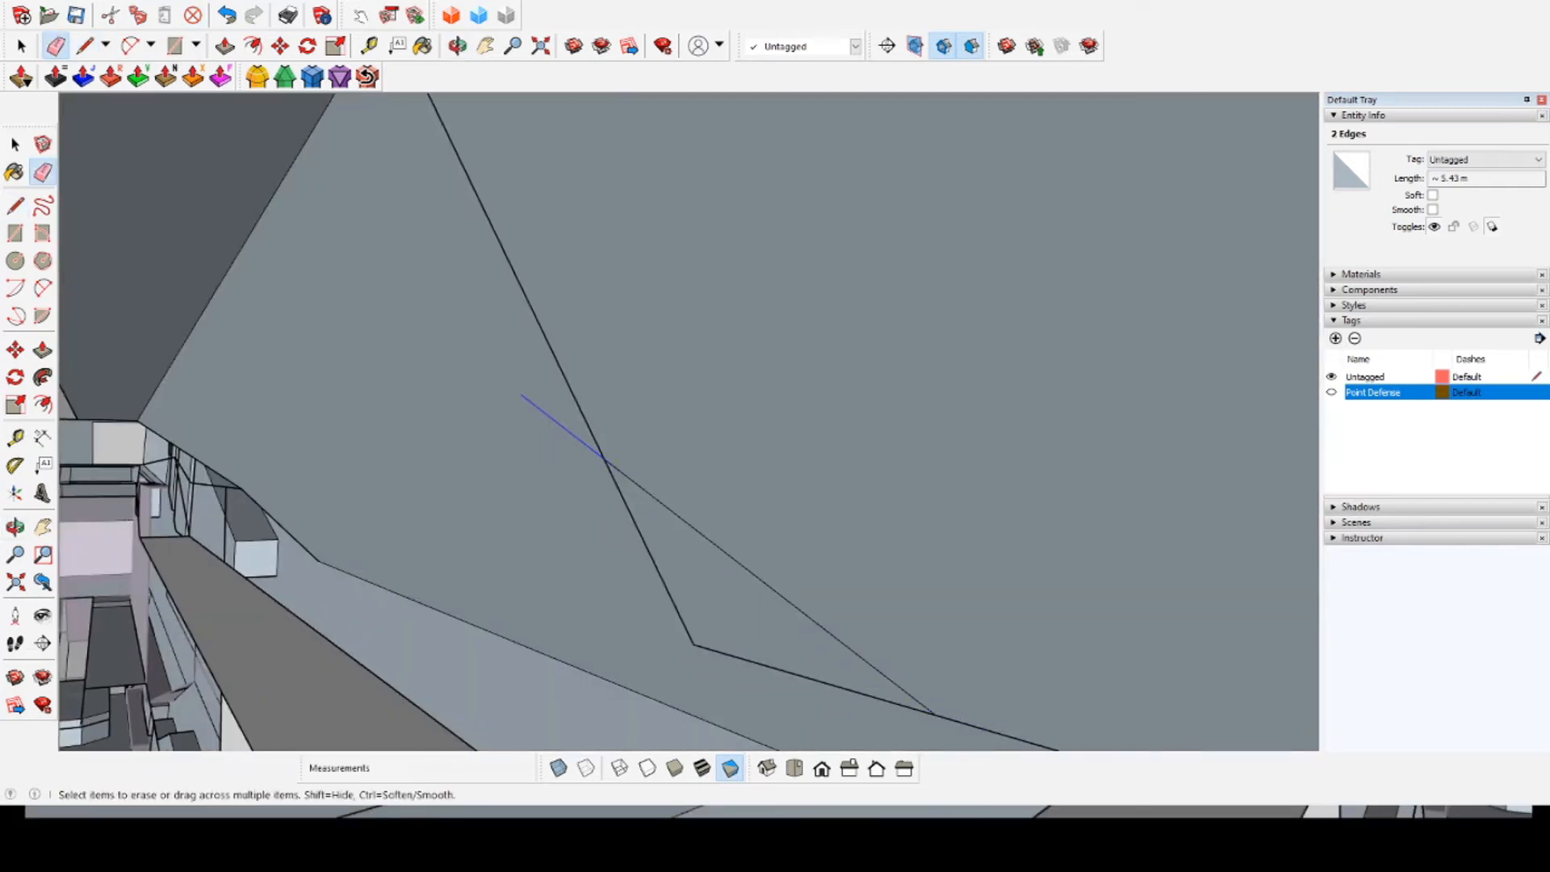
left_click_drag(565, 428, 557, 435)
scroll(484, 500, "down", 8)
left_click_drag(545, 542, 570, 575)
scroll(570, 561, "down", 4)
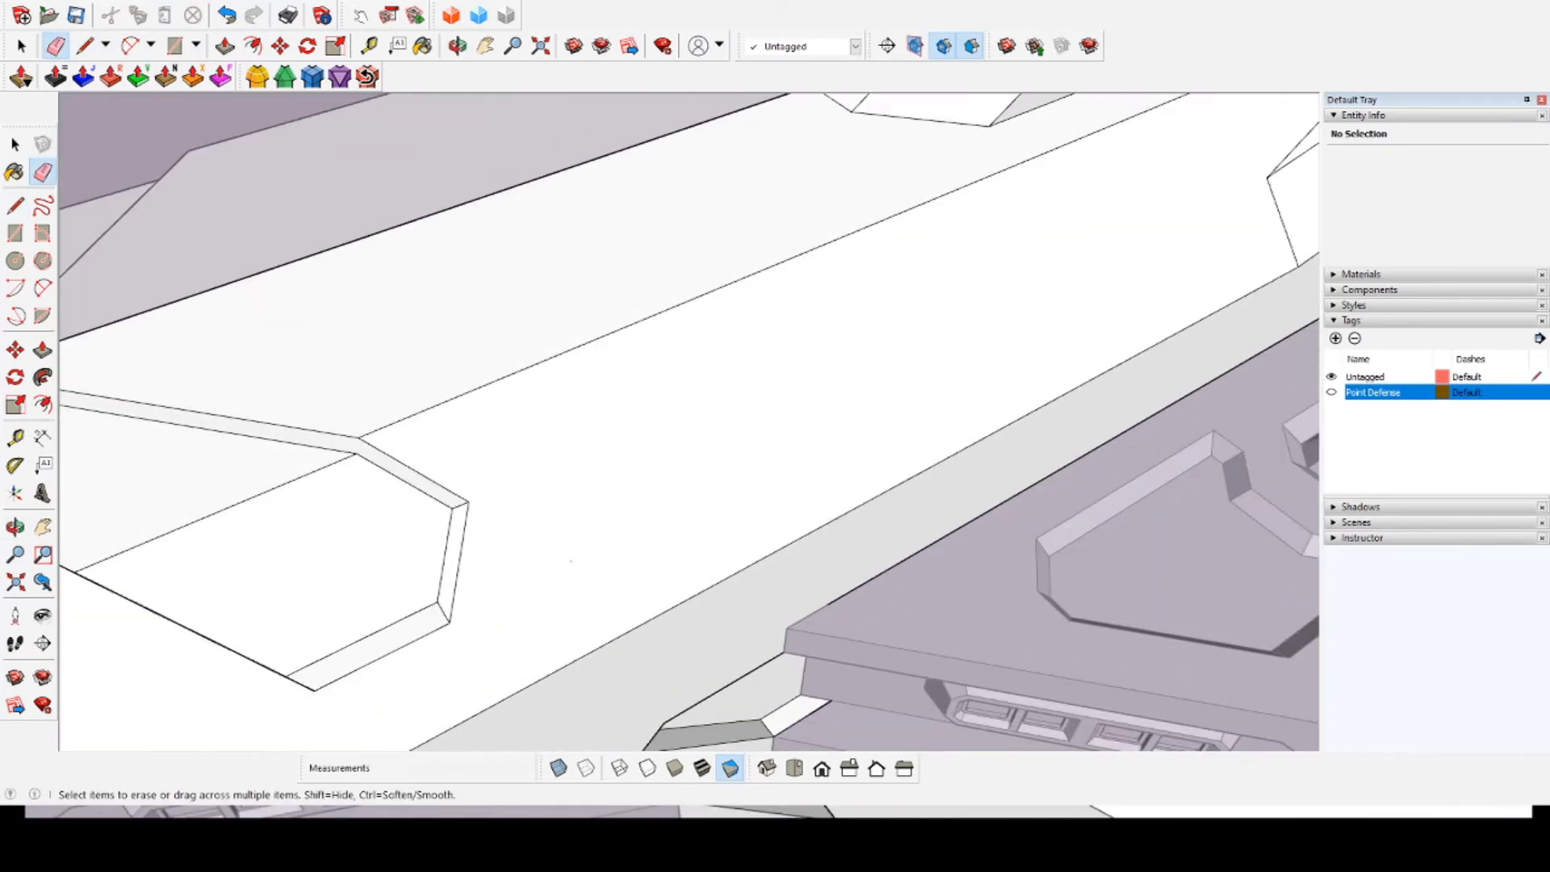
Step: Chamfer the front shoulder recess's outer corner with a matching 5.43 m diagonal, reuse the finished chamfer wall and erase the leftover corner
scroll(571, 561, "down", 8)
middle_click_drag(571, 561, 862, 724)
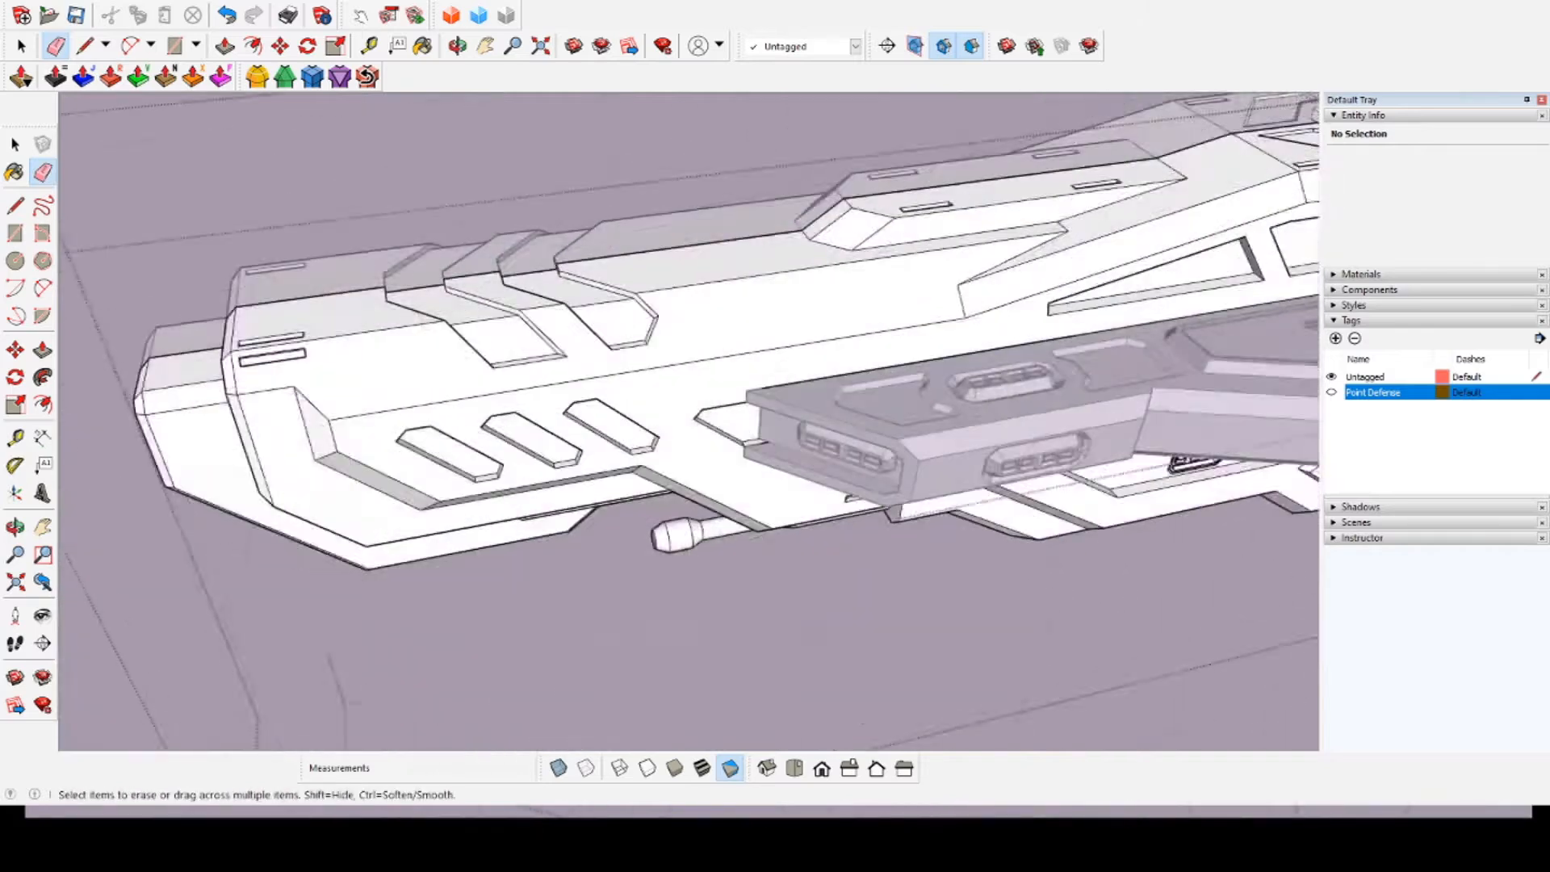
scroll(597, 395, "up", 2)
scroll(509, 345, "up", 3)
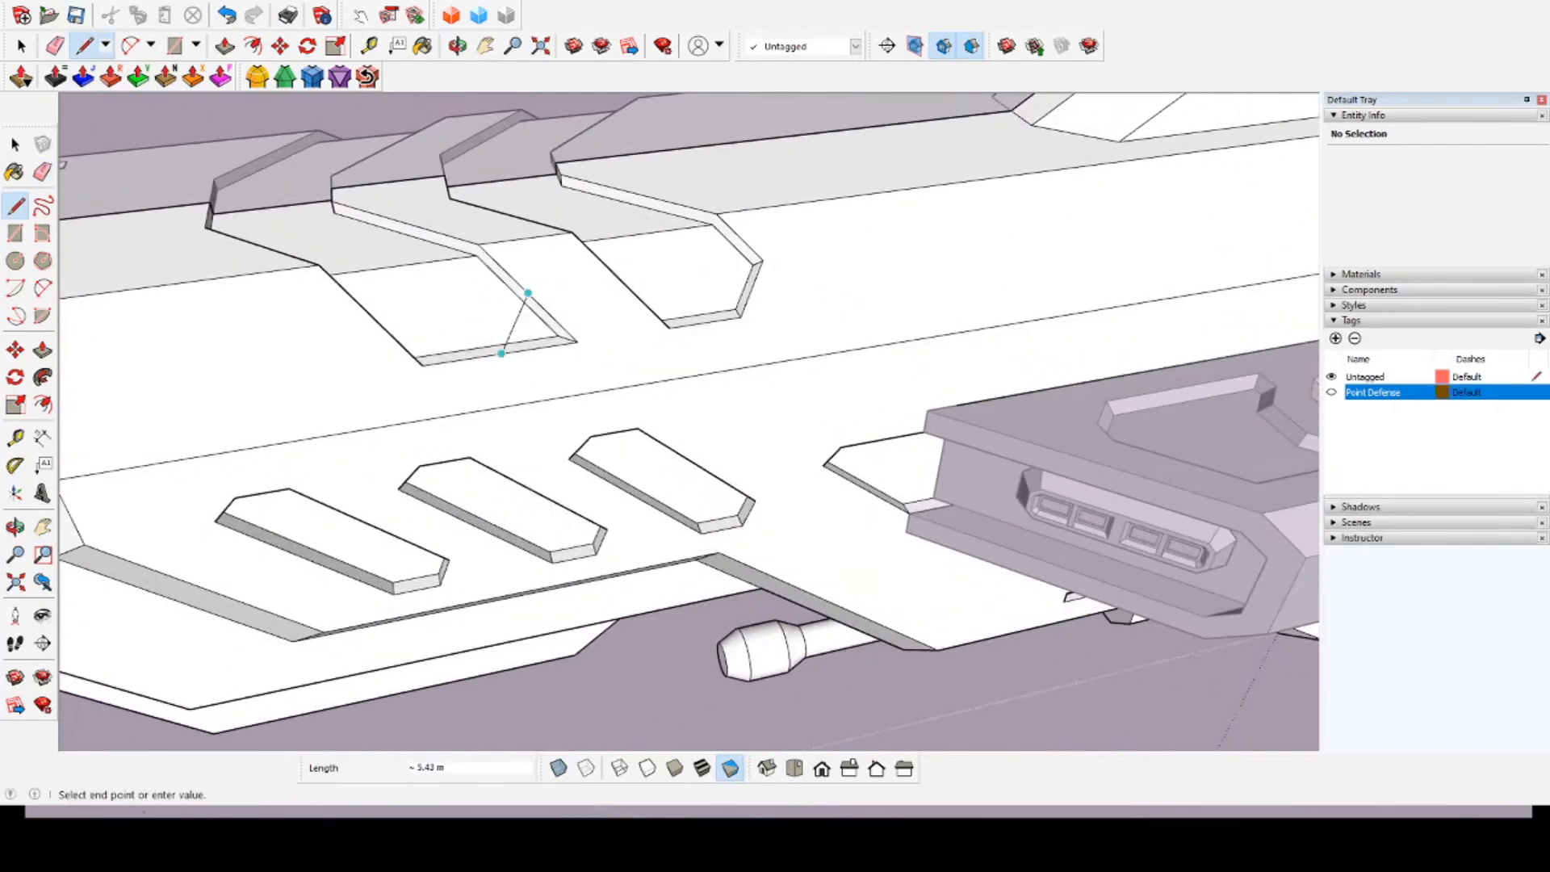
middle_click_drag(517, 347, 555, 464)
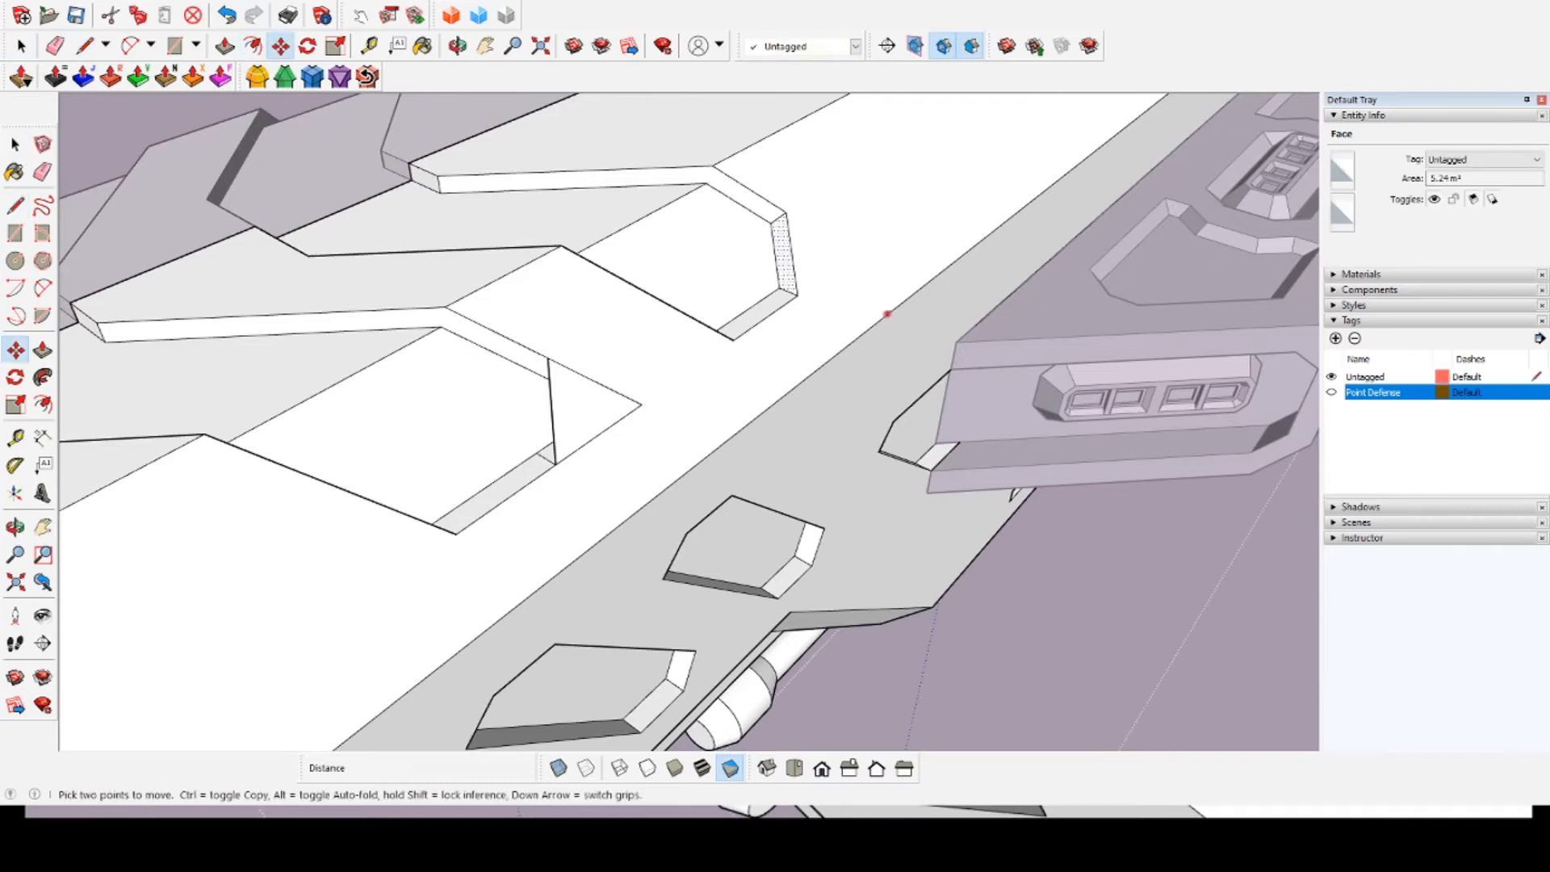
left_click(554, 463)
key("e")
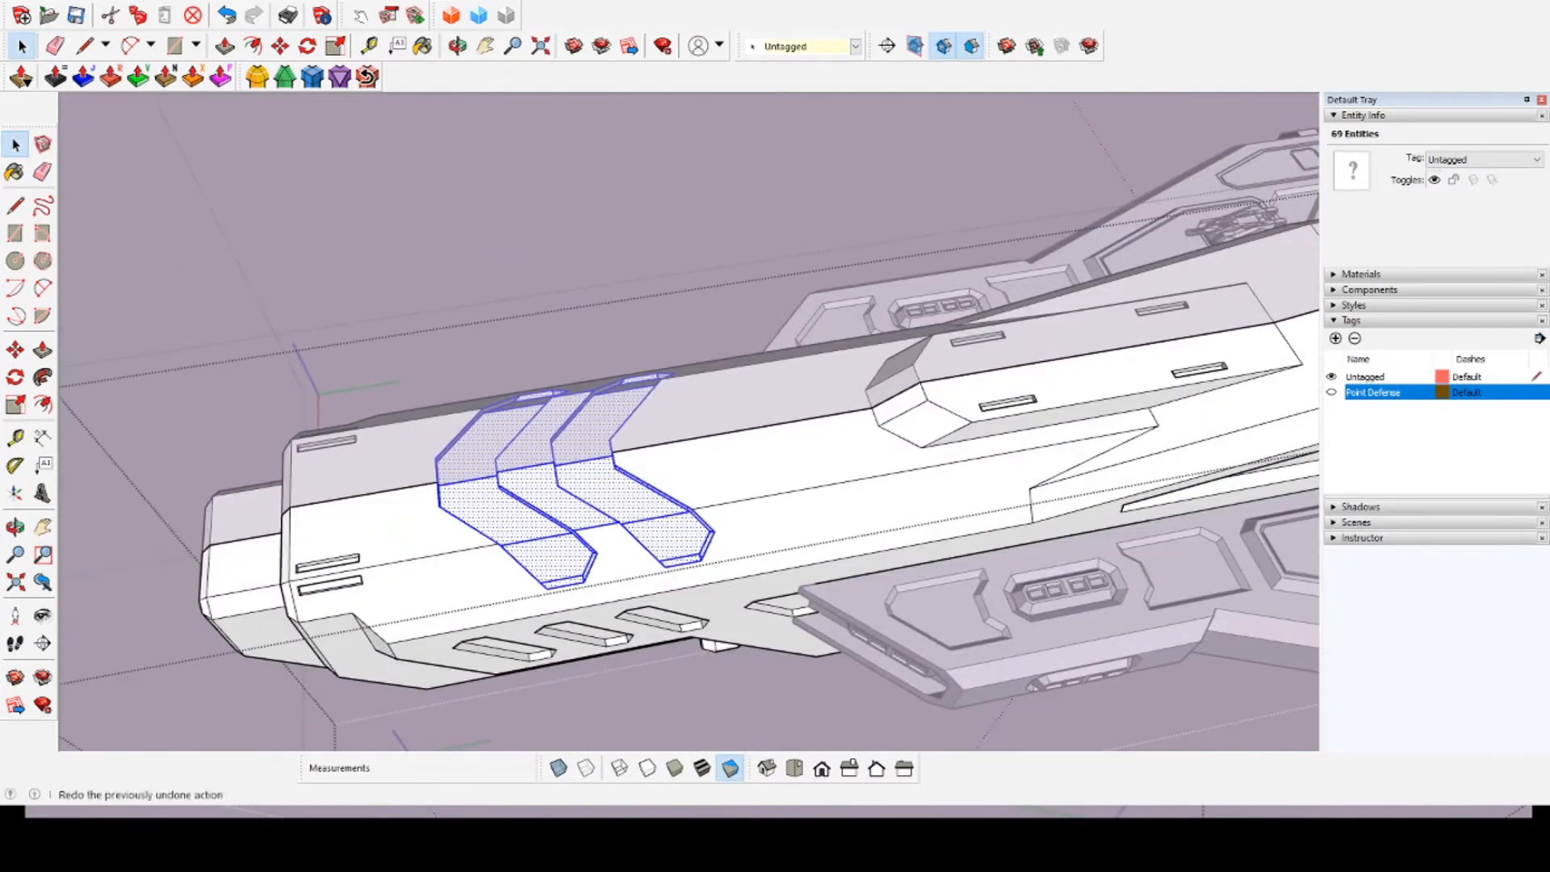
Step: Move both chamfered shoulder recesses 40 m rearward along the hull toward the raised roof block
key("m")
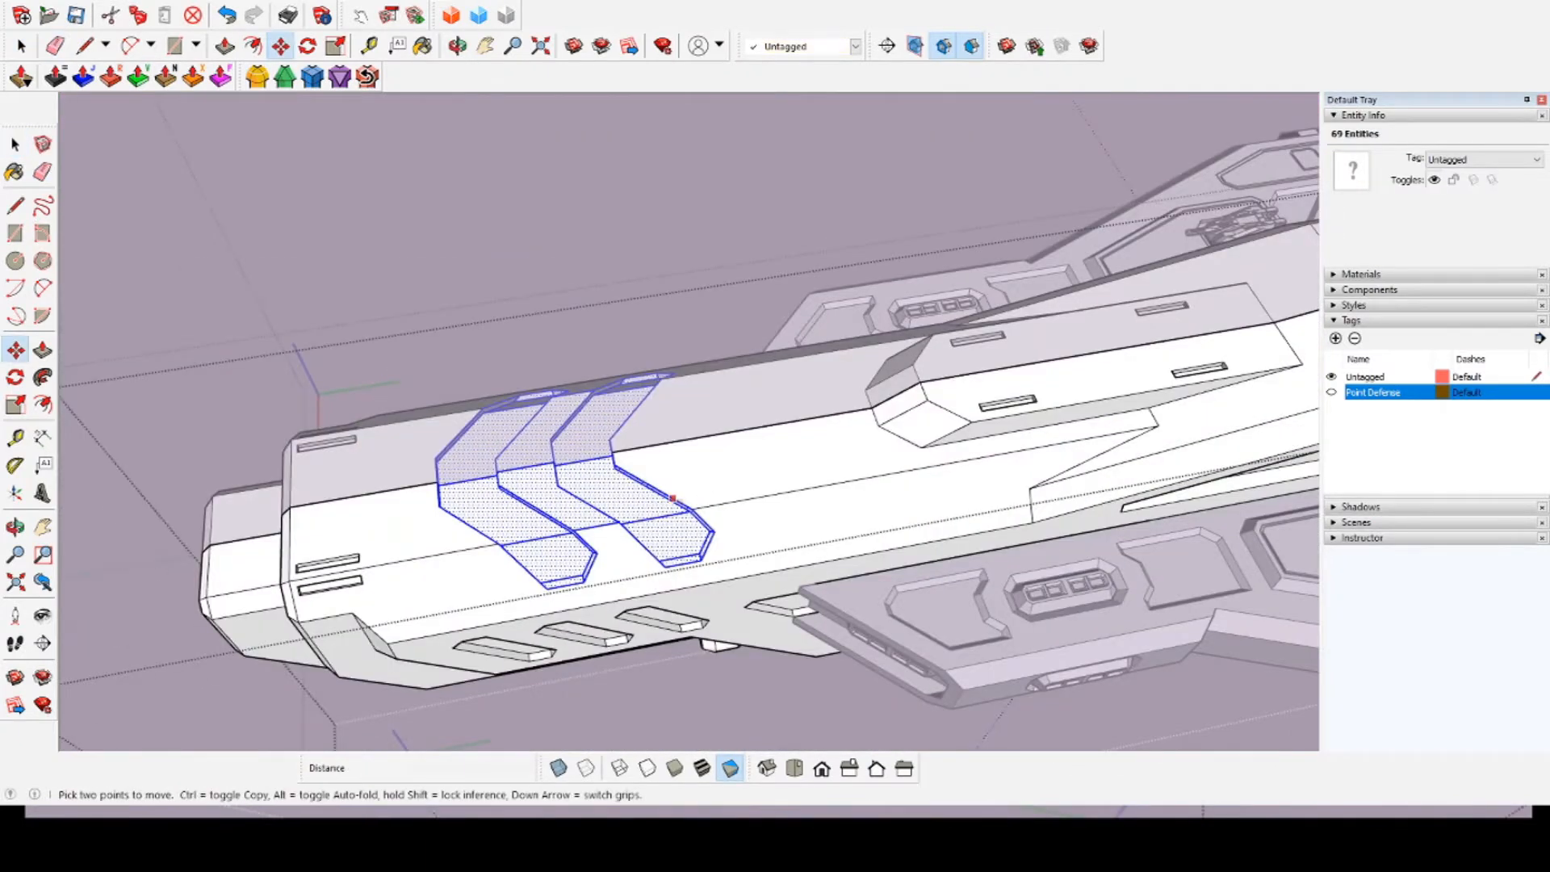
left_click(714, 531)
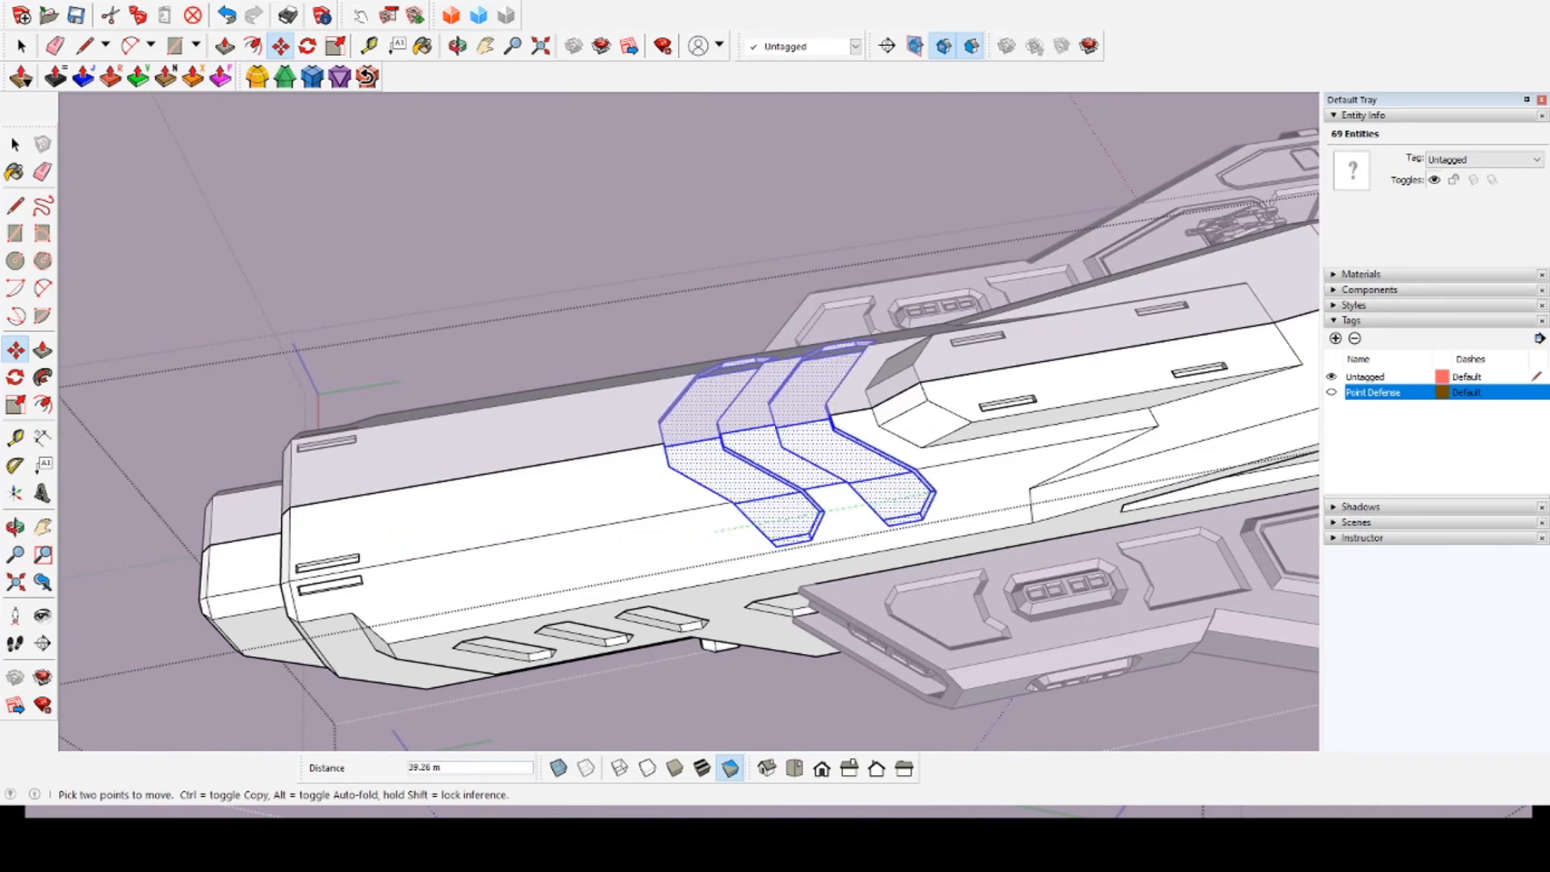
key("Escape")
left_click(714, 531)
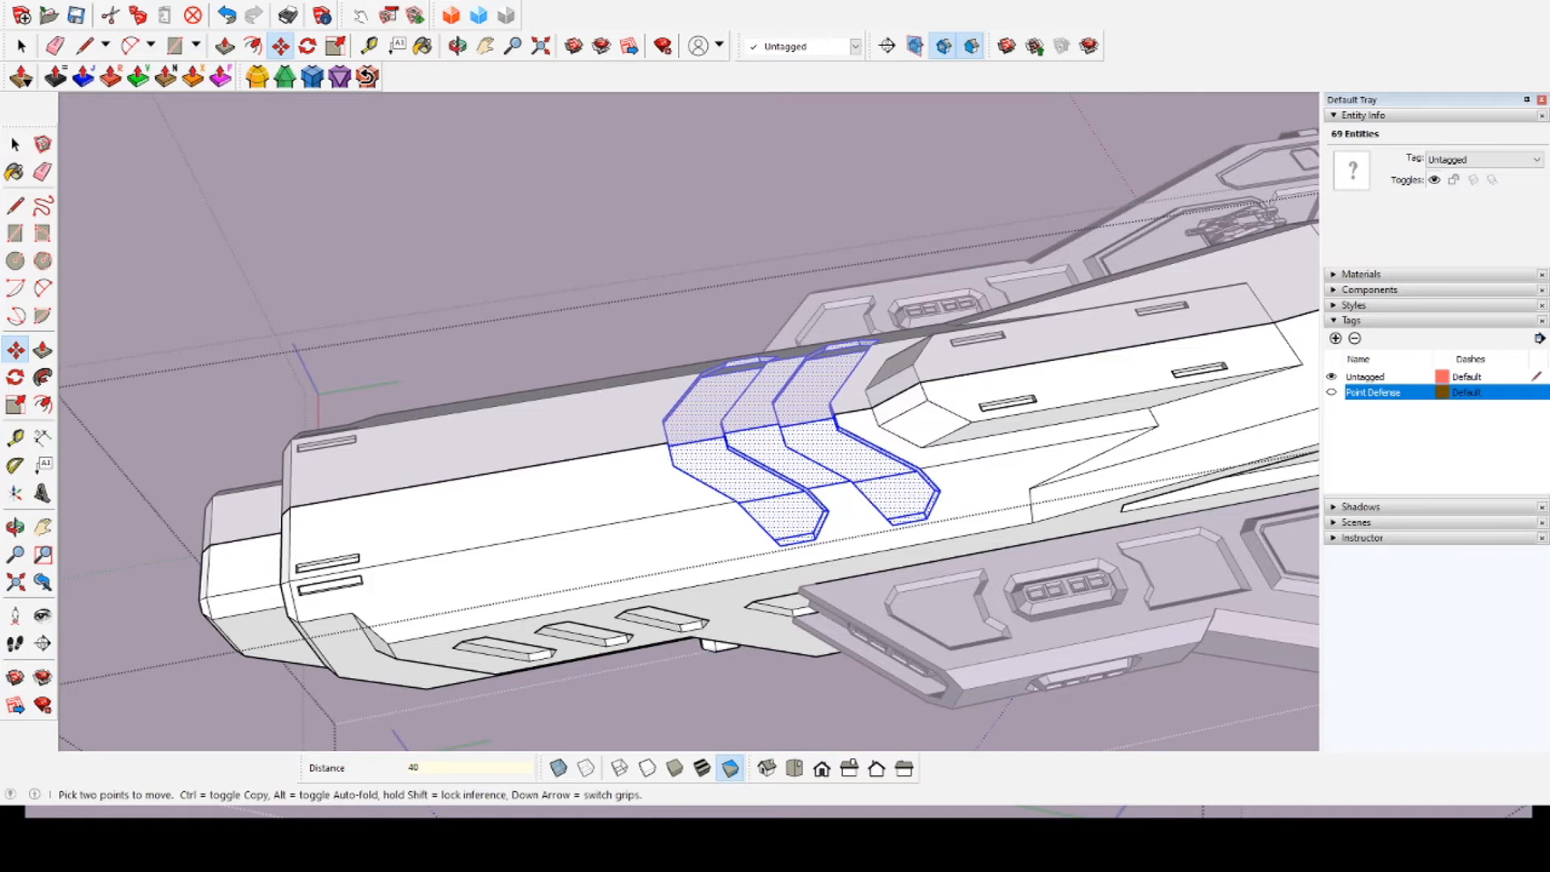
mouse_move(517, 484)
middle_mouse_down()
mouse_move(726, 347)
mouse_move(872, 516)
mouse_move(1009, 428)
mouse_move(630, 404)
middle_mouse_up()
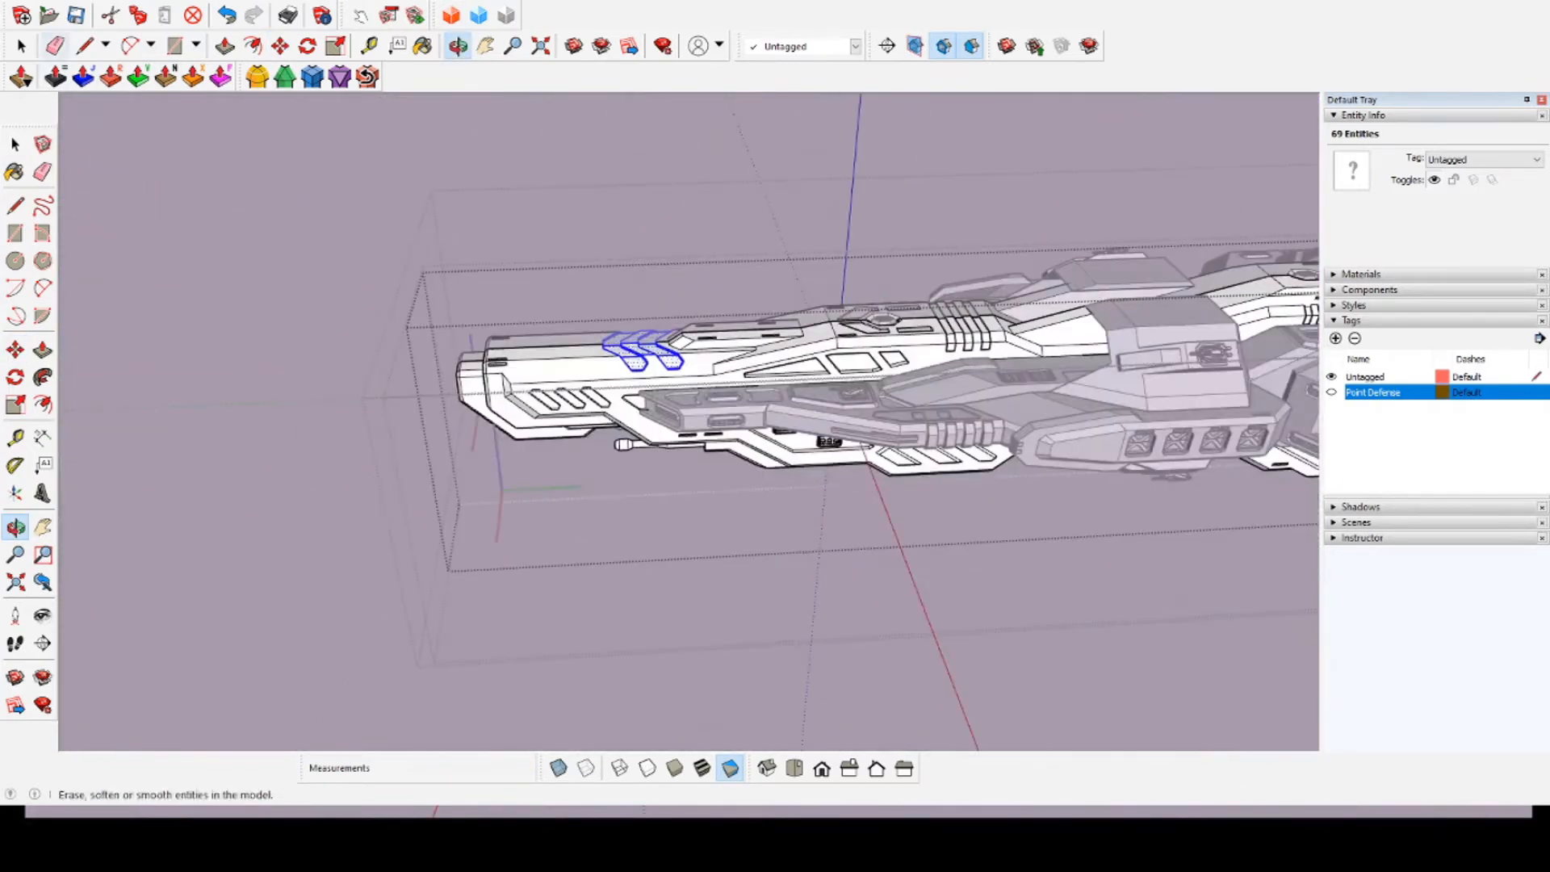
key("Escape")
Step: Examine the forward hull's roof and nose around the two shoulder recesses from several angles
middle_click_drag(420, 298, 452, 307)
scroll(621, 388, "up", 3)
double_click(621, 388)
left_click(626, 420)
middle_click_drag(928, 533, 517, 355, "shift")
middle_click_drag(711, 323, 629, 419)
scroll(646, 322, "up", 3)
scroll(645, 322, "down", 3)
middle_click_drag(775, 355, 565, 404)
scroll(436, 218, "up", 4)
middle_click_drag(436, 218, 953, 364)
scroll(500, 266, "down", 5)
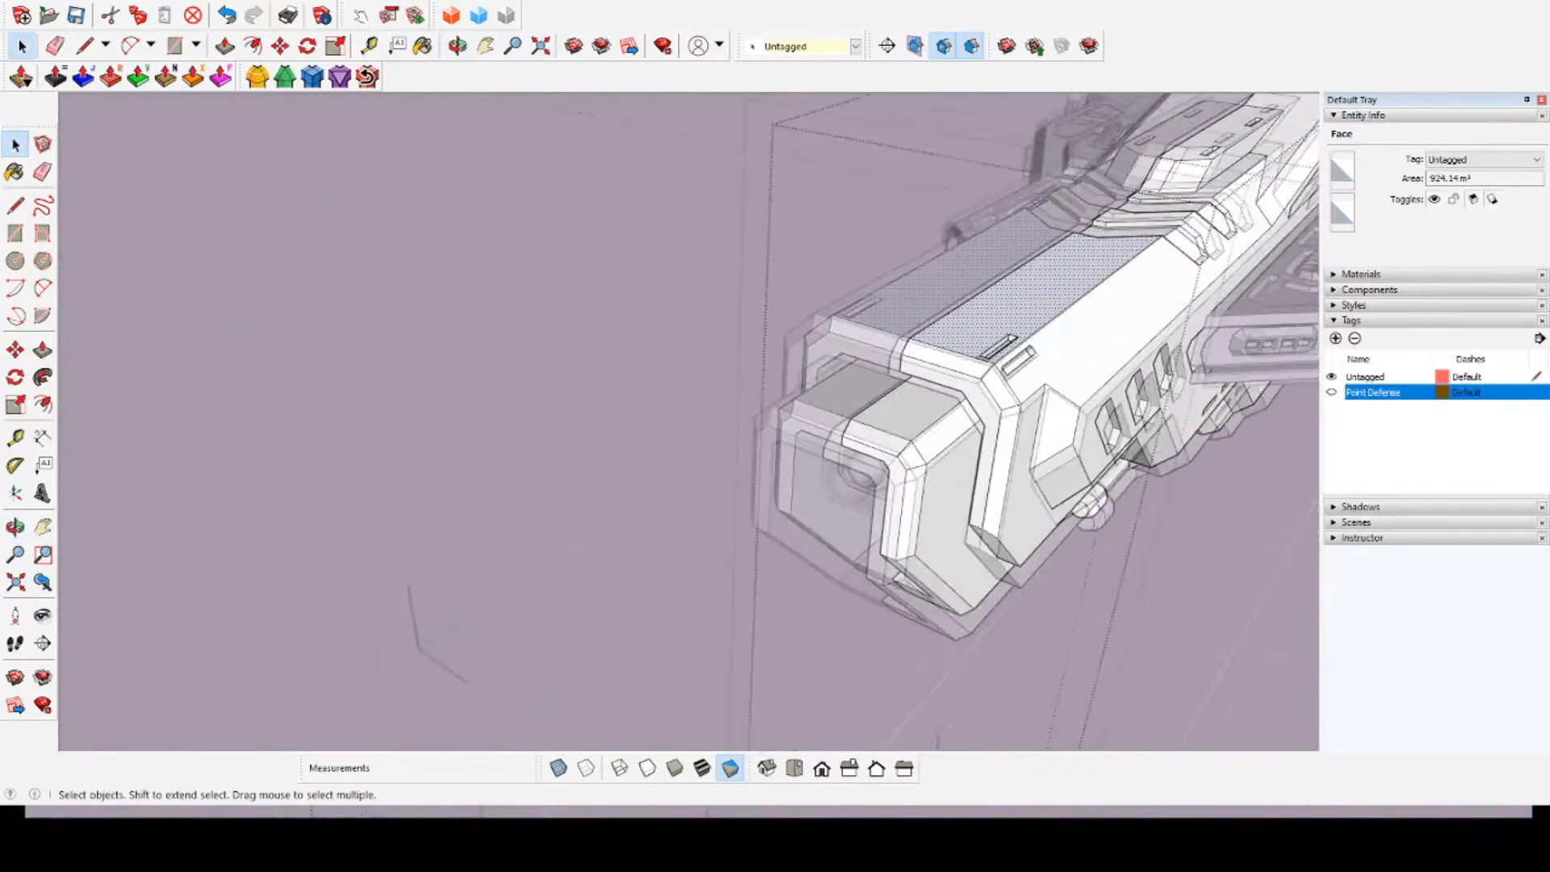
Step: Shorten the two slots at the nose end of the roof by moving their rear end faces forward
scroll(1004, 339, "up", 5)
left_click(1011, 340)
scroll(1013, 342, "up", 2)
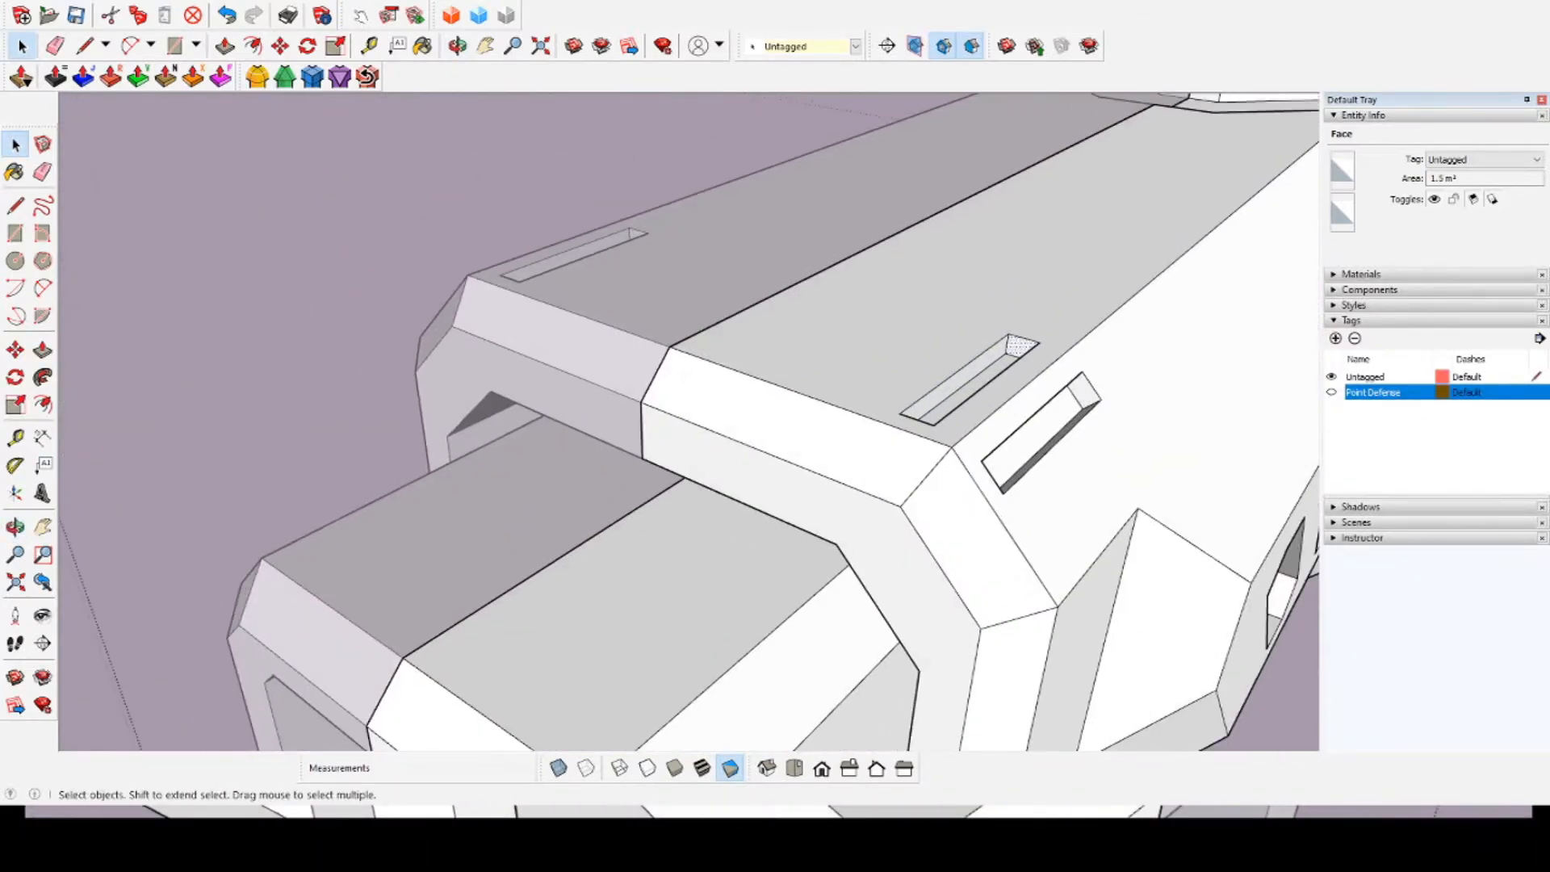
key("m")
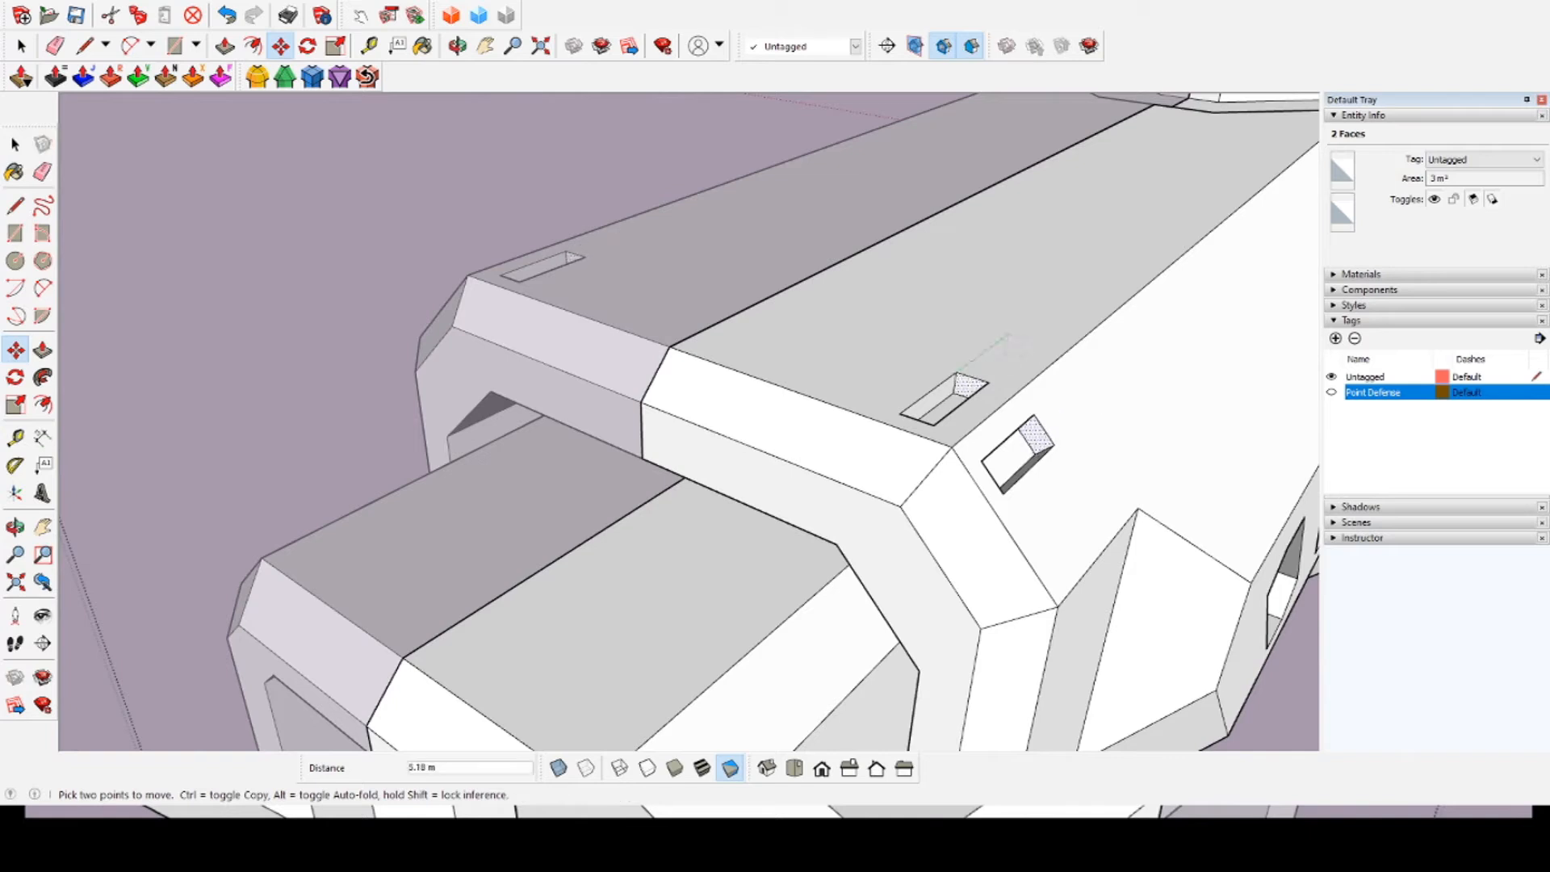
key("Return")
Step: Shorten the slots on the raised roof block by moving their end faces 5 m inward
scroll(961, 352, "down", 5)
middle_click_drag(961, 353, 645, 355)
scroll(646, 356, "down", 2)
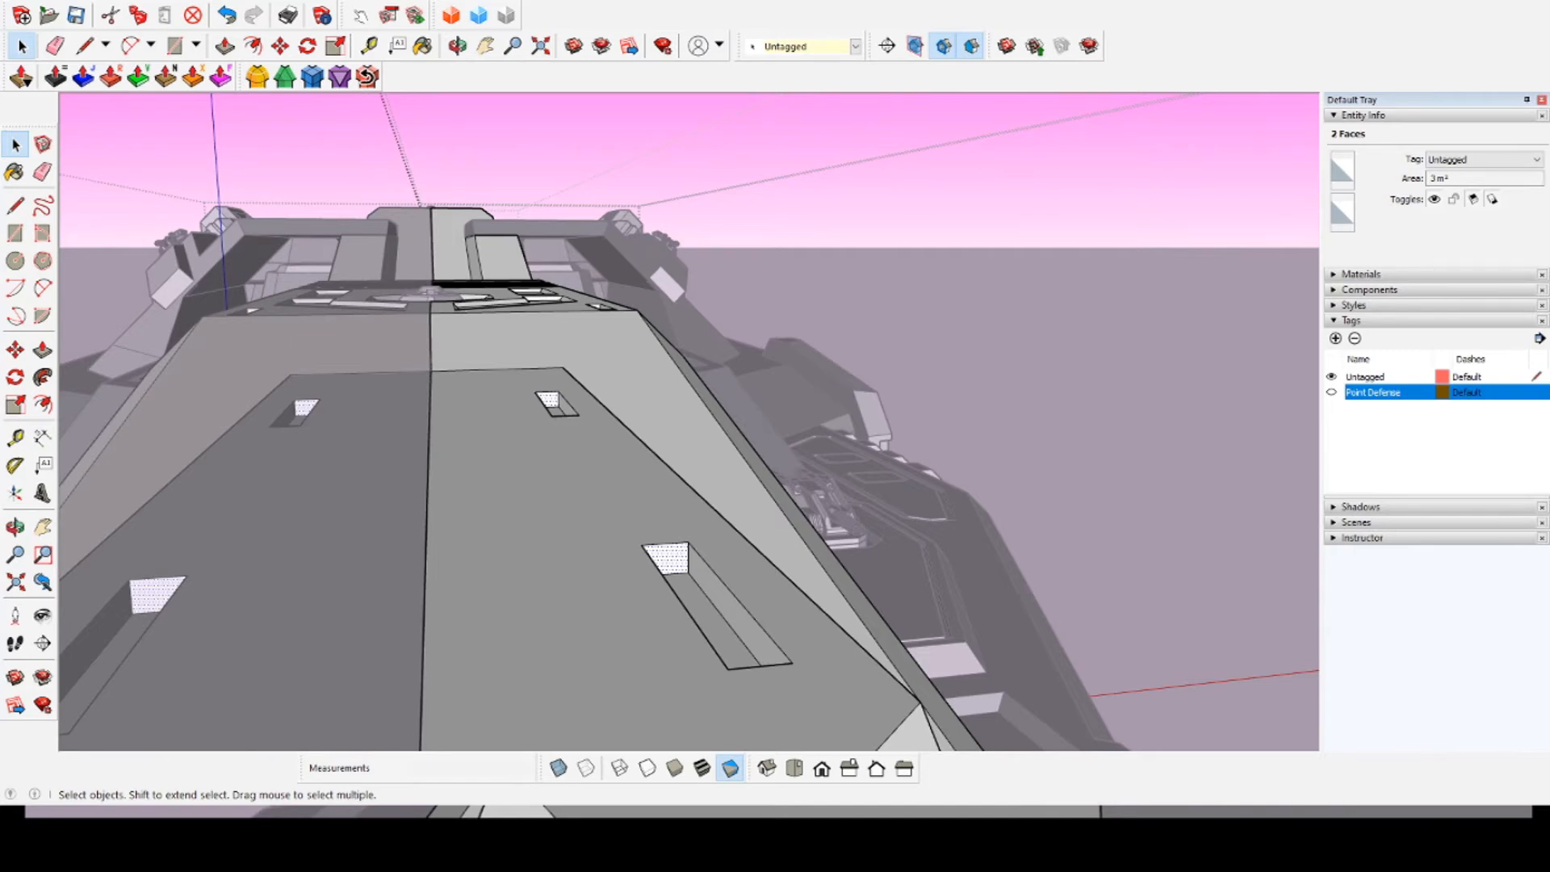
key("m")
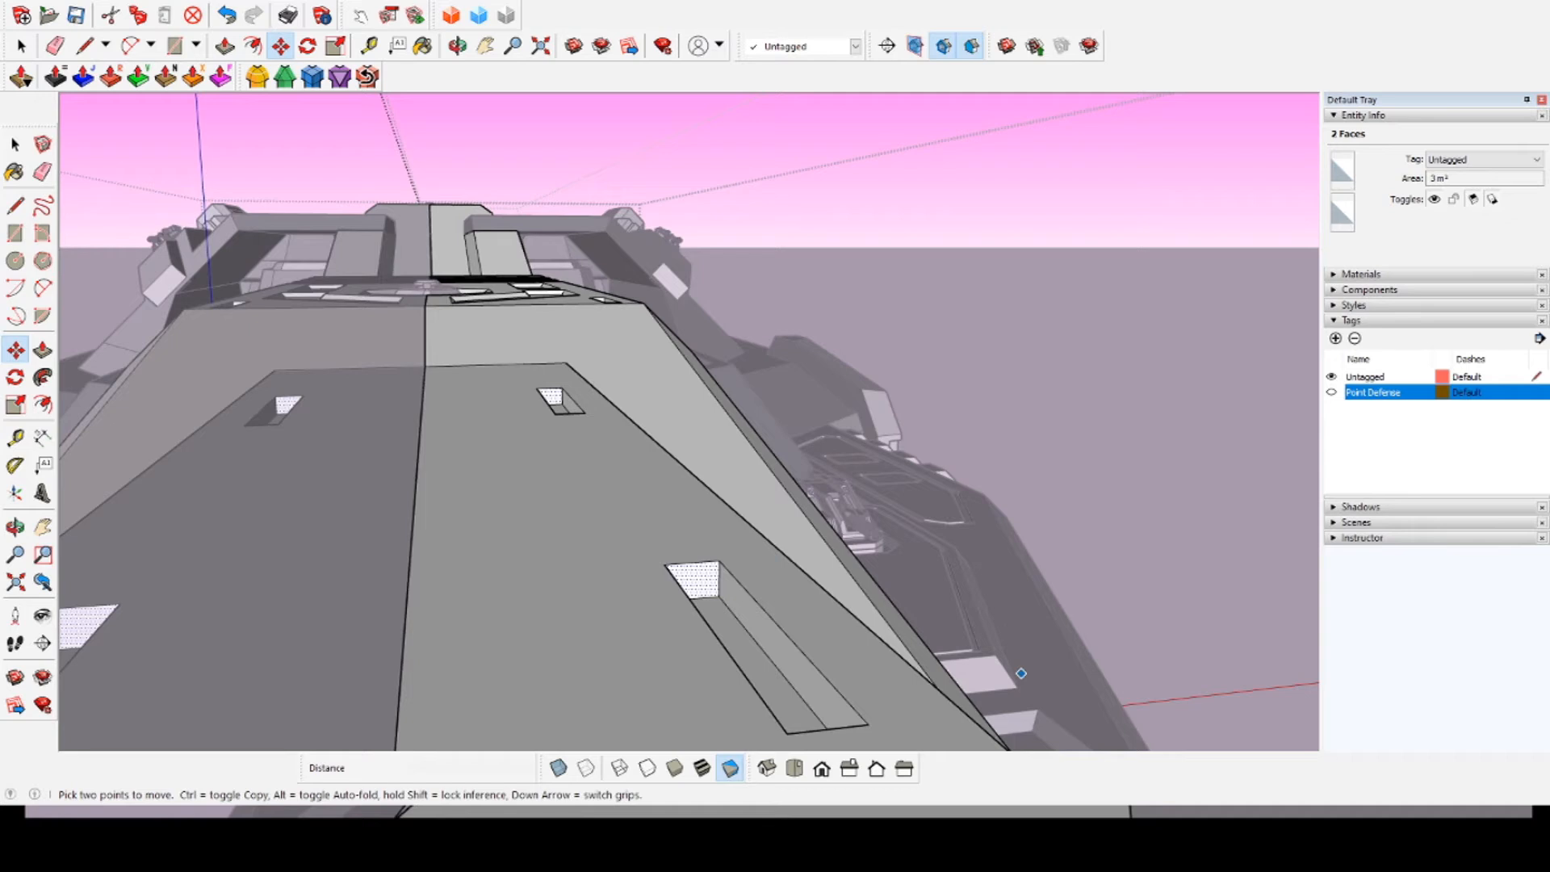
left_click(718, 560)
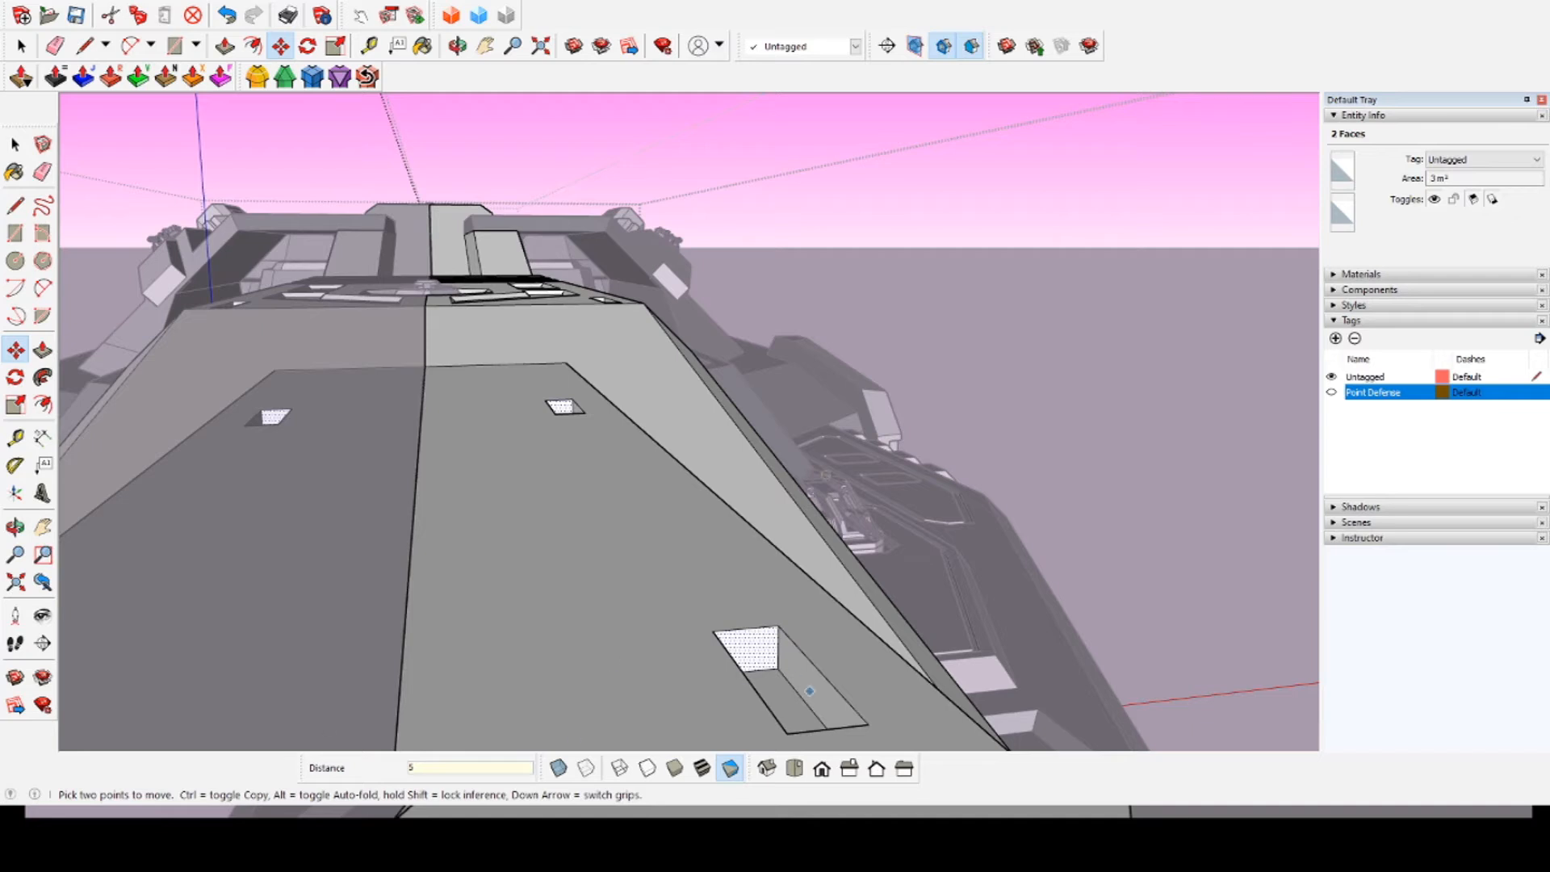
middle_click_drag(565, 403, 953, 387)
mouse_move(646, 355)
middle_mouse_down()
mouse_move(694, 484)
mouse_move(839, 452)
mouse_move(727, 548)
mouse_move(695, 420)
mouse_move(774, 355)
mouse_move(726, 452)
mouse_move(694, 469)
mouse_move(904, 549)
middle_mouse_up()
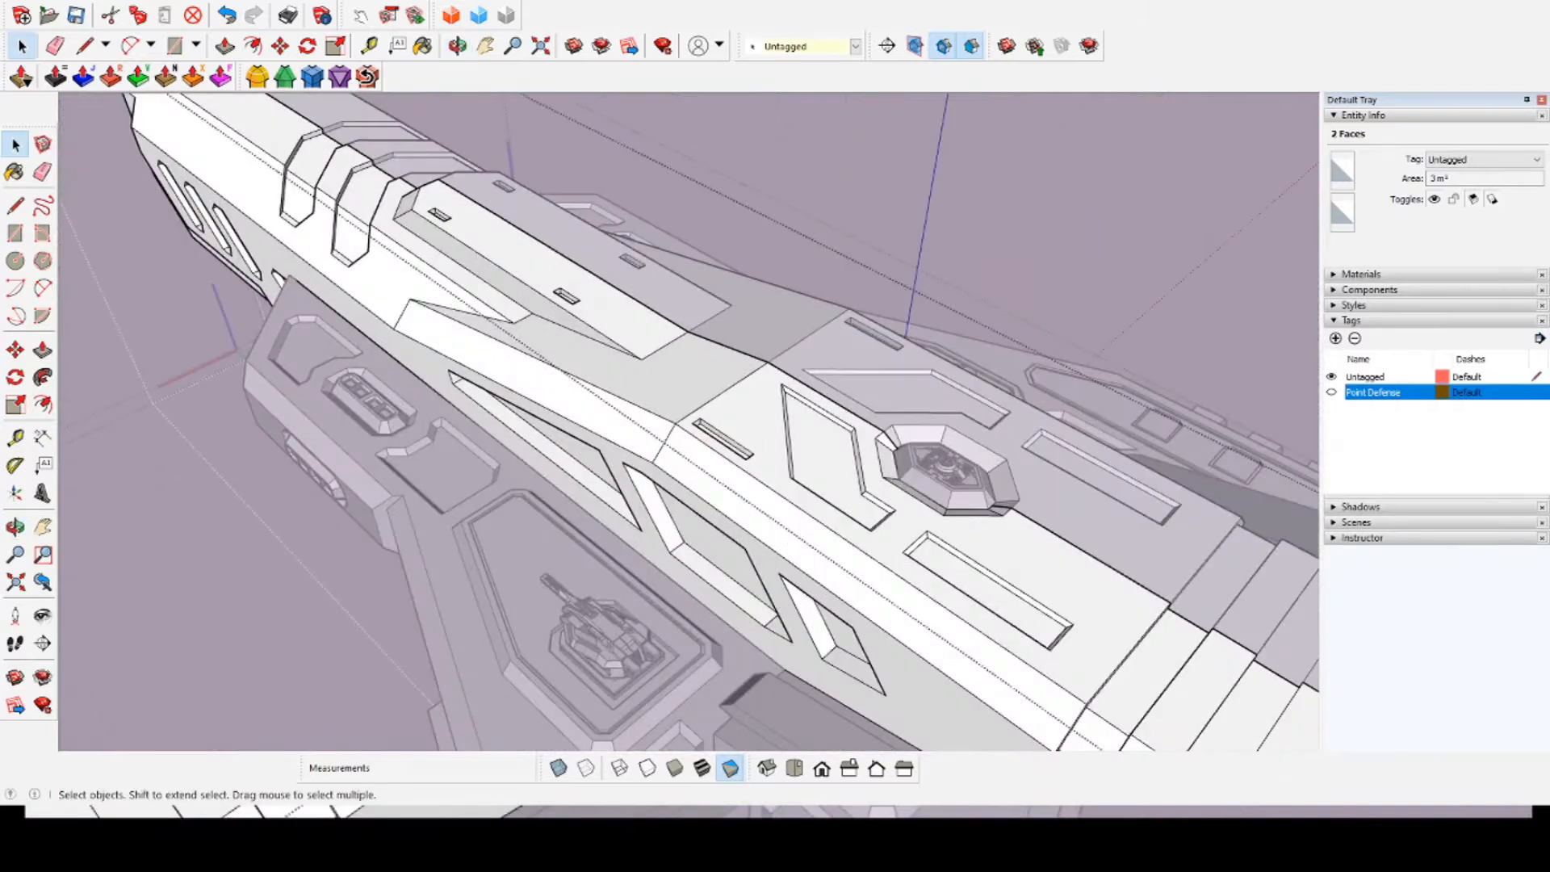
Step: Select all five faces of the raised roof block's rear slot and move it about 28 m forward, close behind the front slot
scroll(602, 265, "up", 10)
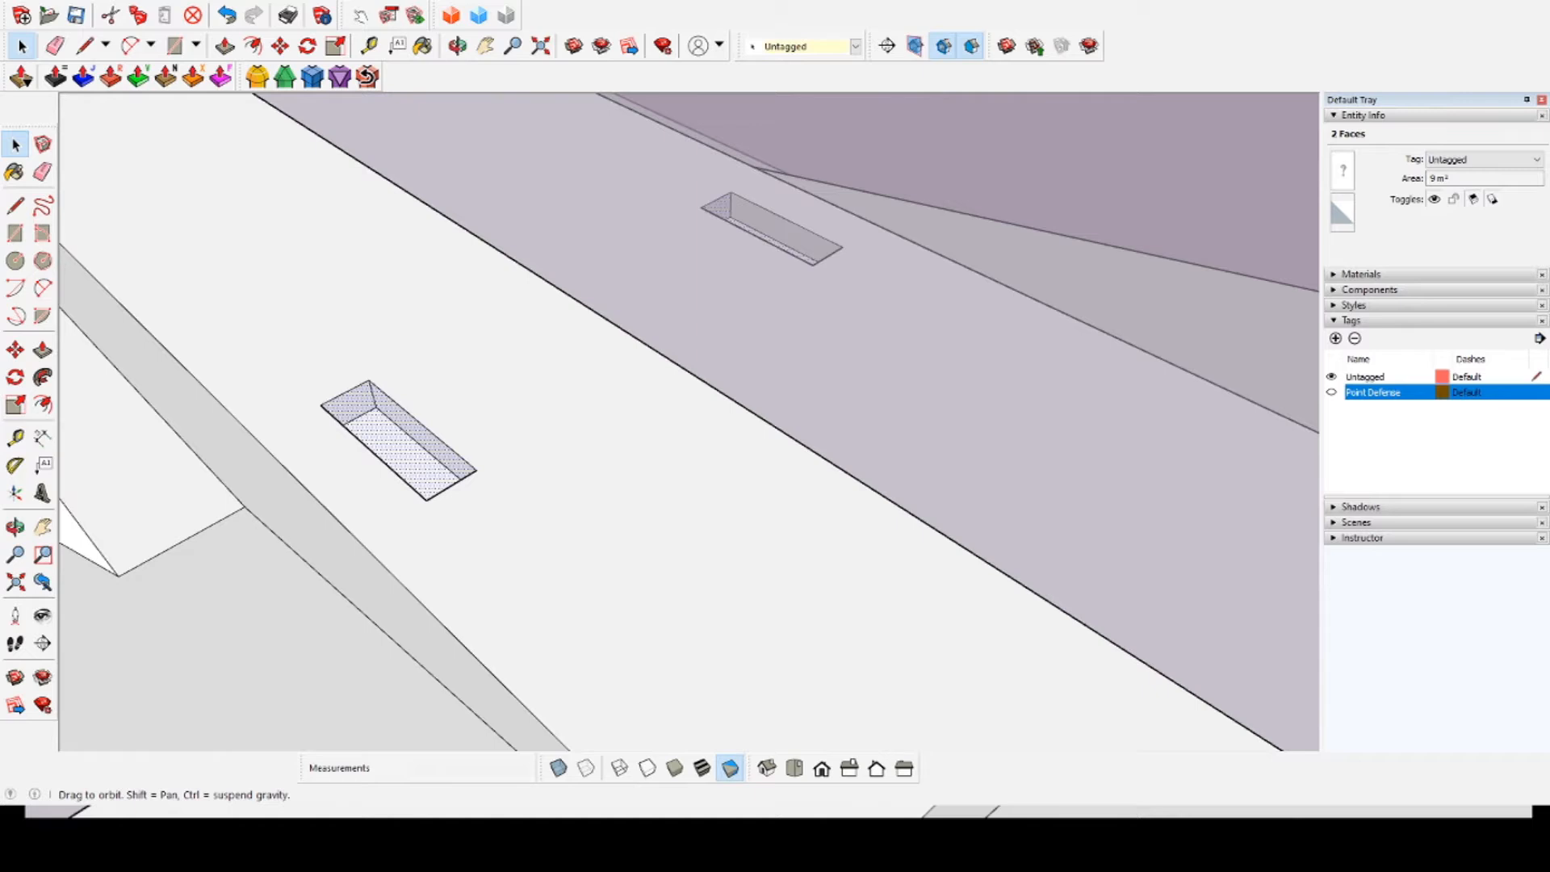
middle_click_drag(694, 420, 775, 452)
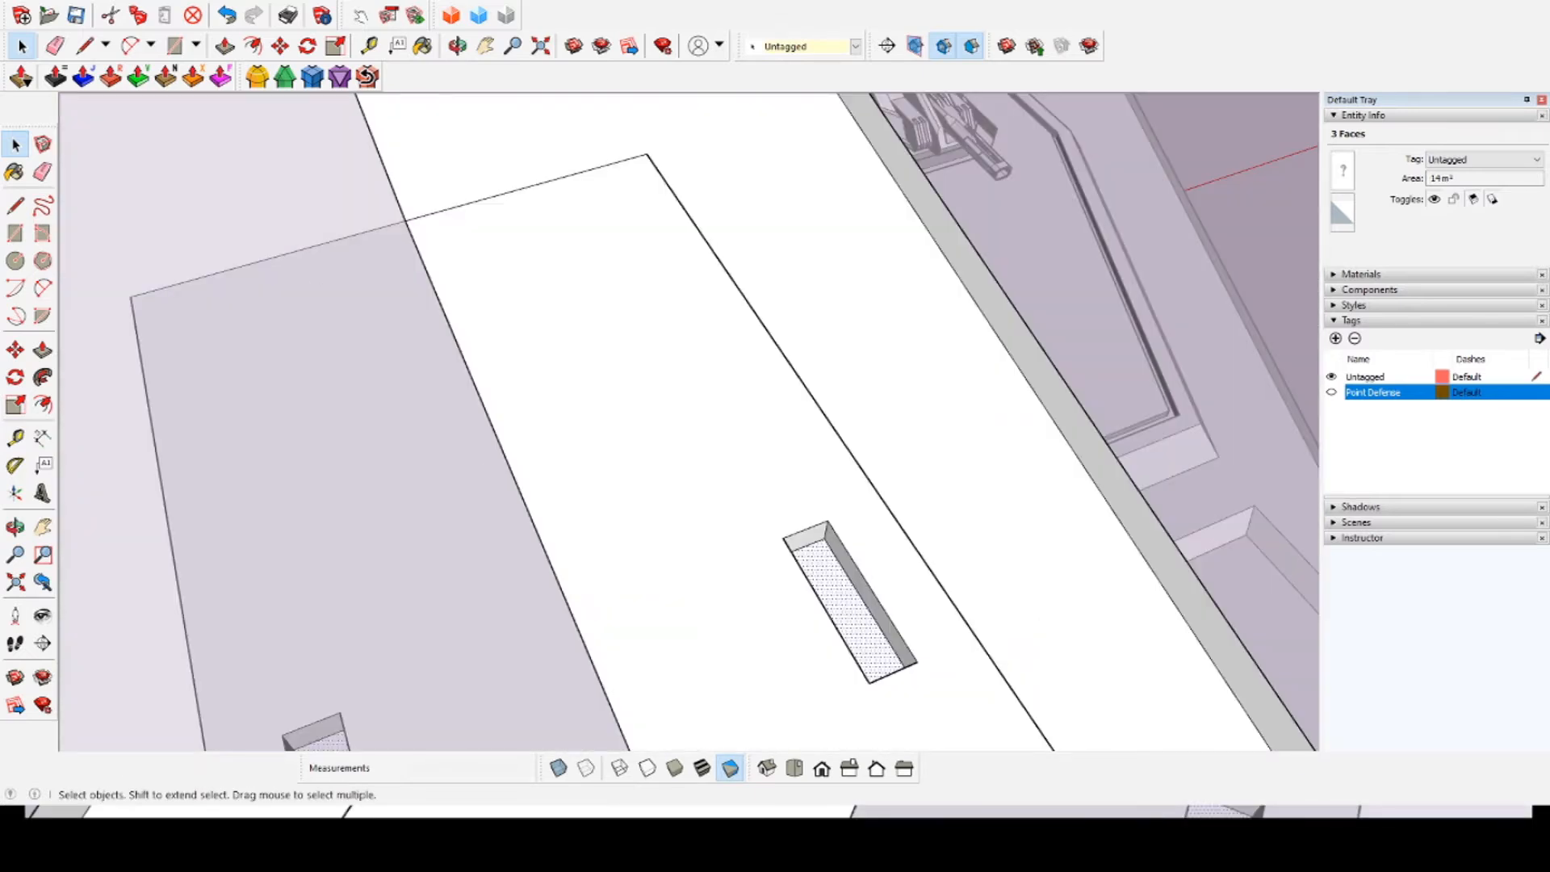
middle_click_drag(751, 436, 646, 427)
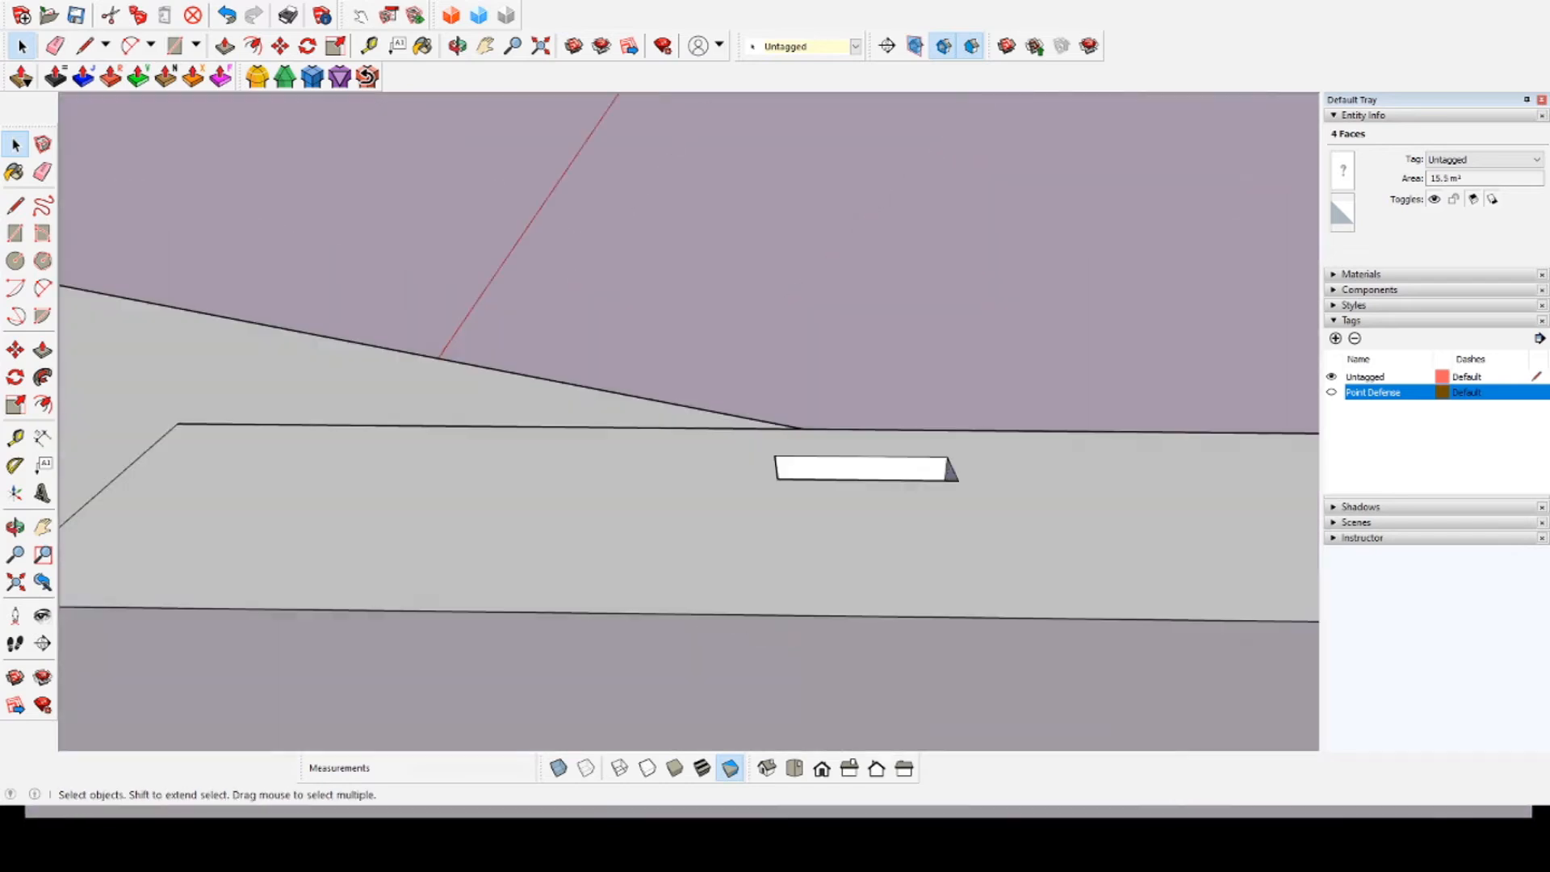
left_click(862, 469, "shift")
middle_click_drag(808, 477, 1050, 517)
middle_click_drag(856, 388, 1008, 387)
left_click(280, 46)
scroll(1080, 262, "down", 1)
scroll(1071, 211, "down", 3)
left_click(1053, 189)
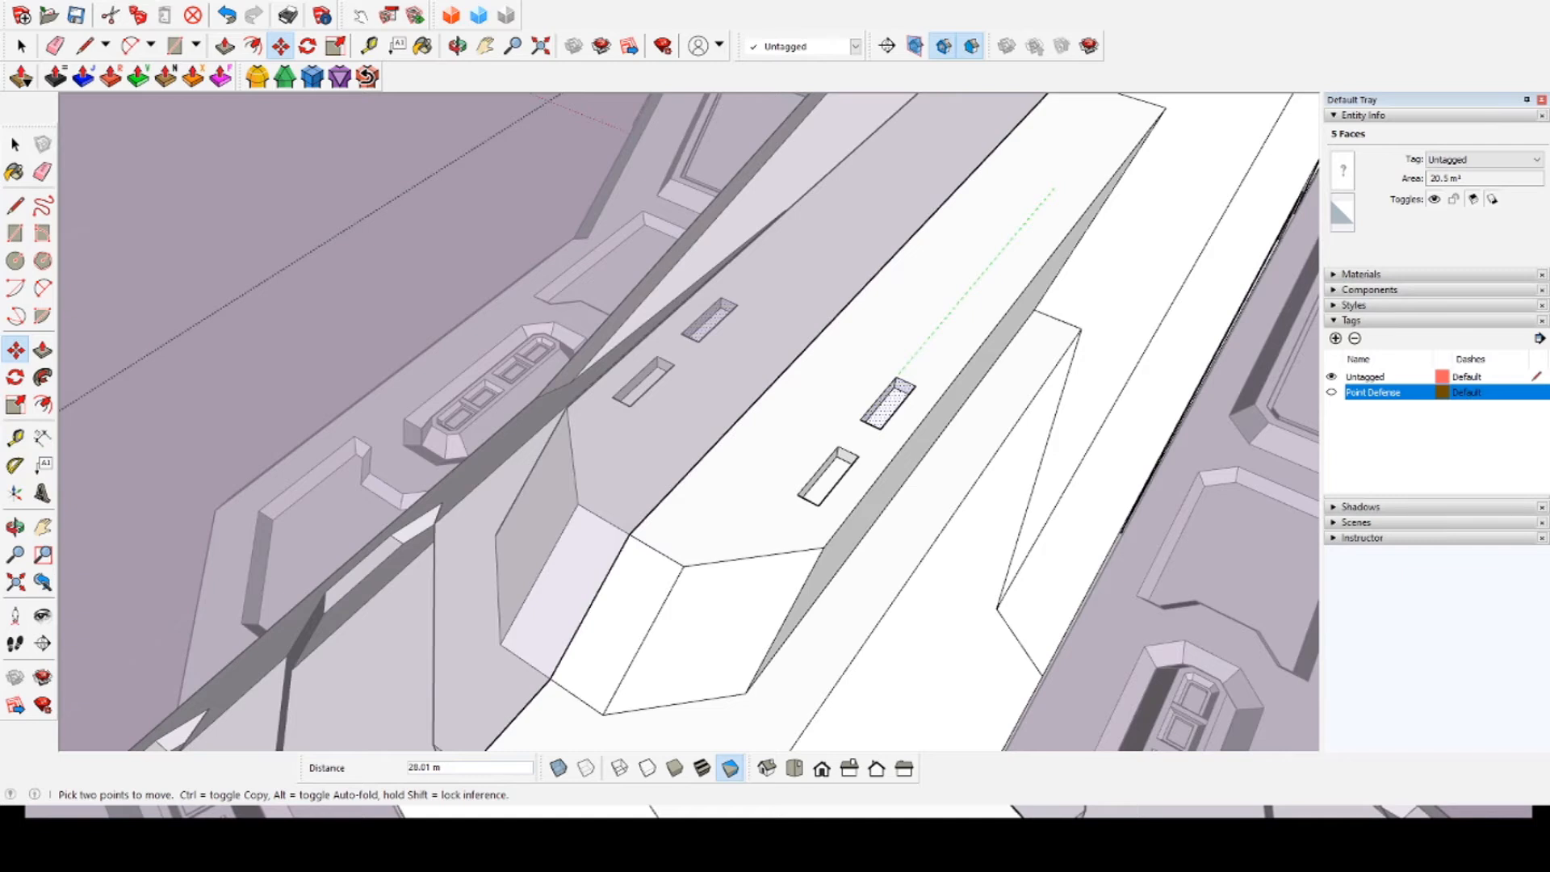
scroll(812, 285, "down", 2)
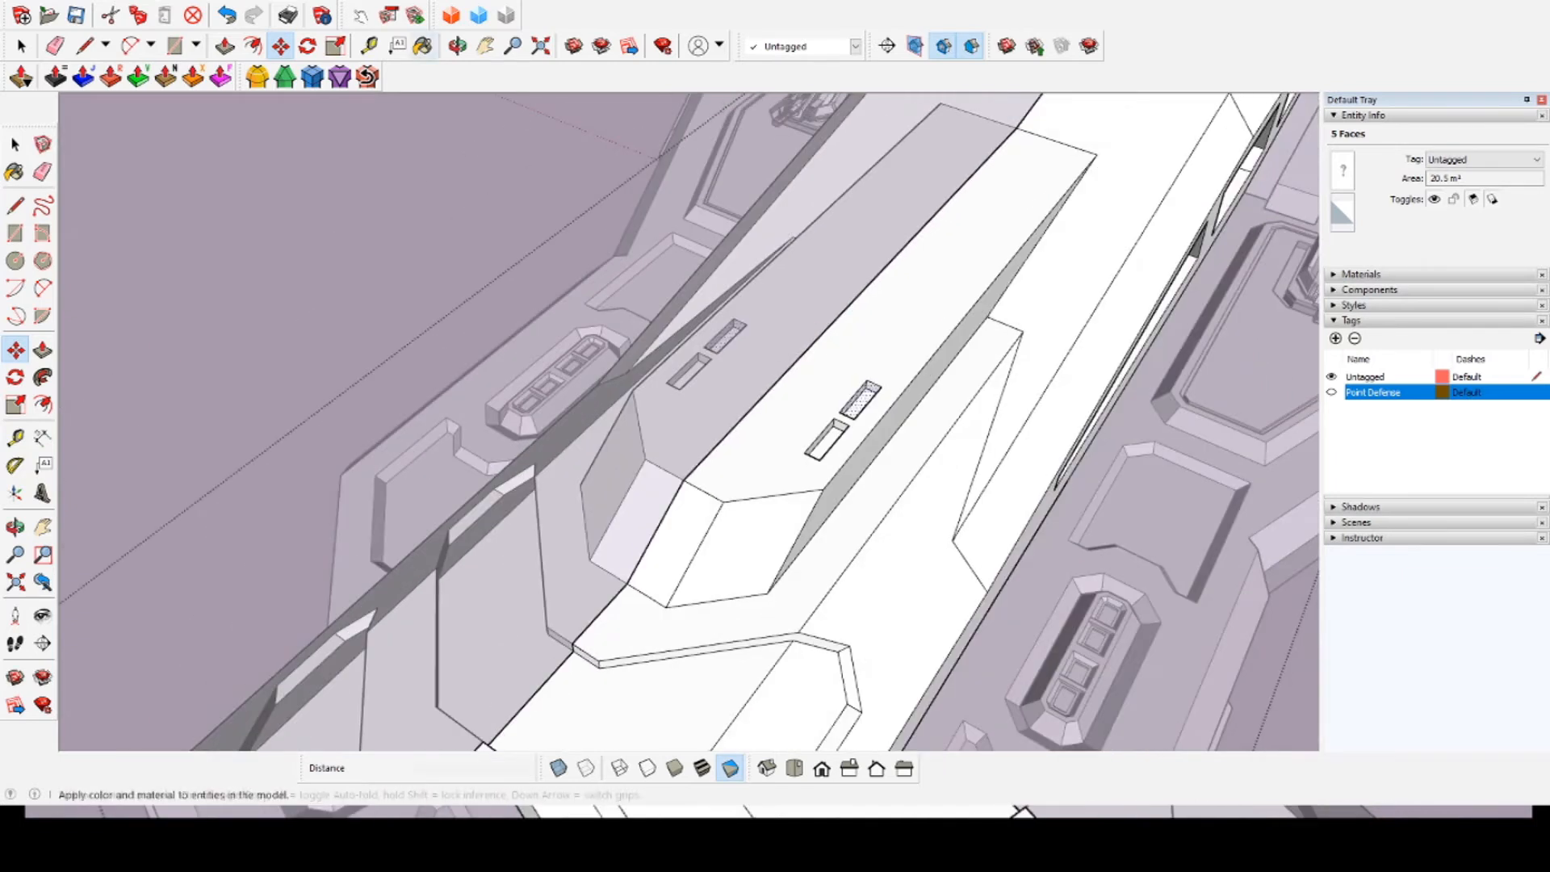
Step: Examine the underside and roof of the hull from several angles, finishing at the raised roof block
left_click(458, 46)
scroll(968, 230, "down", 6)
middle_click_drag(888, 452, 694, 274)
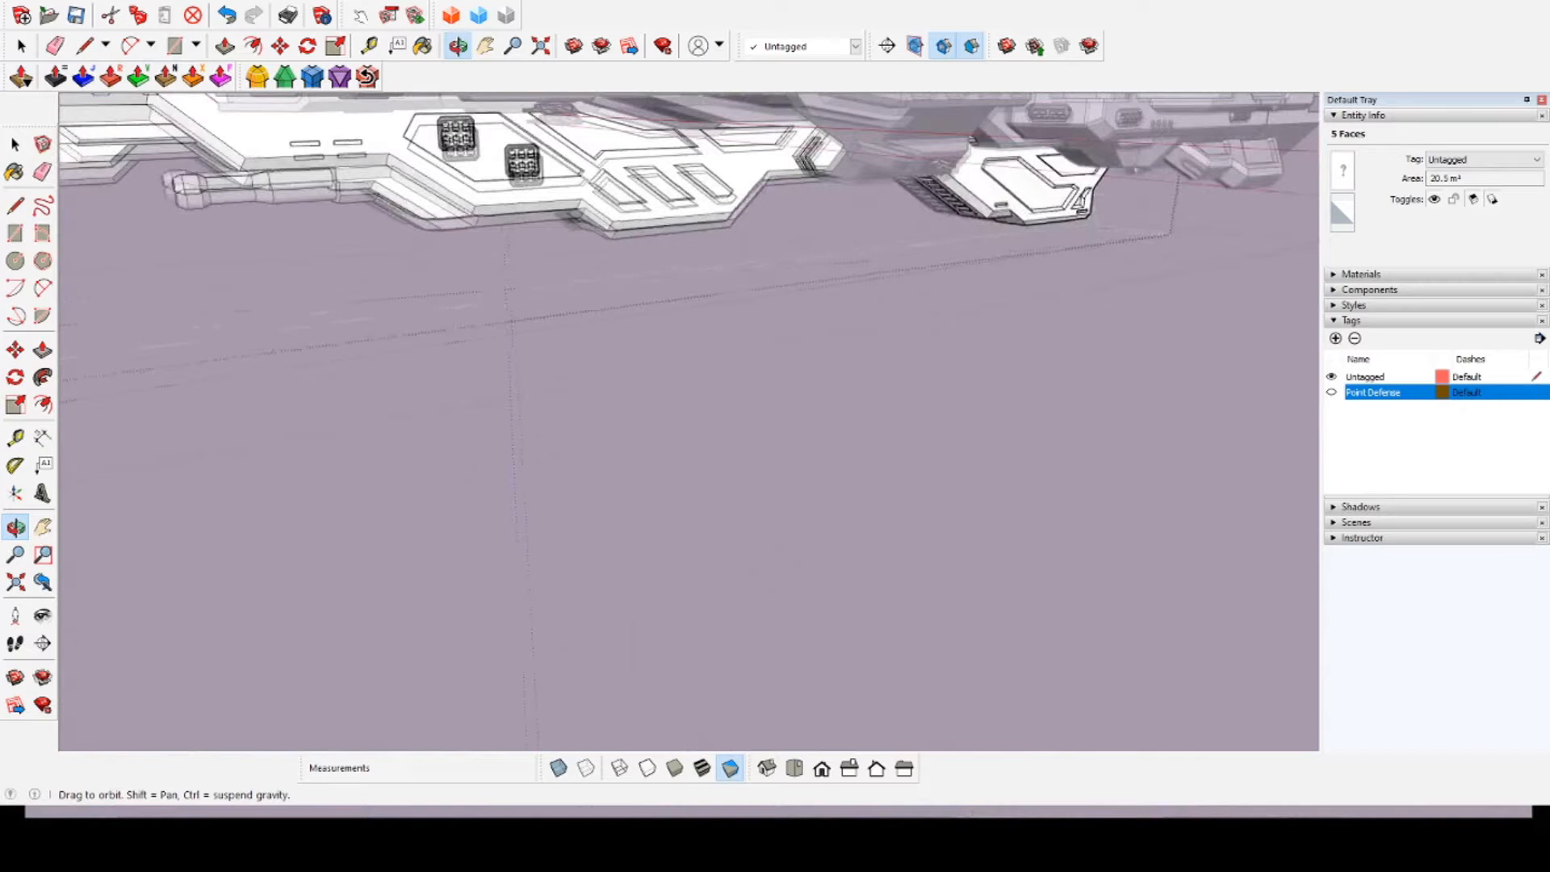
scroll(646, 646, "down", 3)
middle_click_drag(645, 452, 807, 432)
scroll(710, 452, "up", 4)
scroll(694, 452, "down", 3)
scroll(613, 517, "up", 3)
scroll(694, 436, "up", 4)
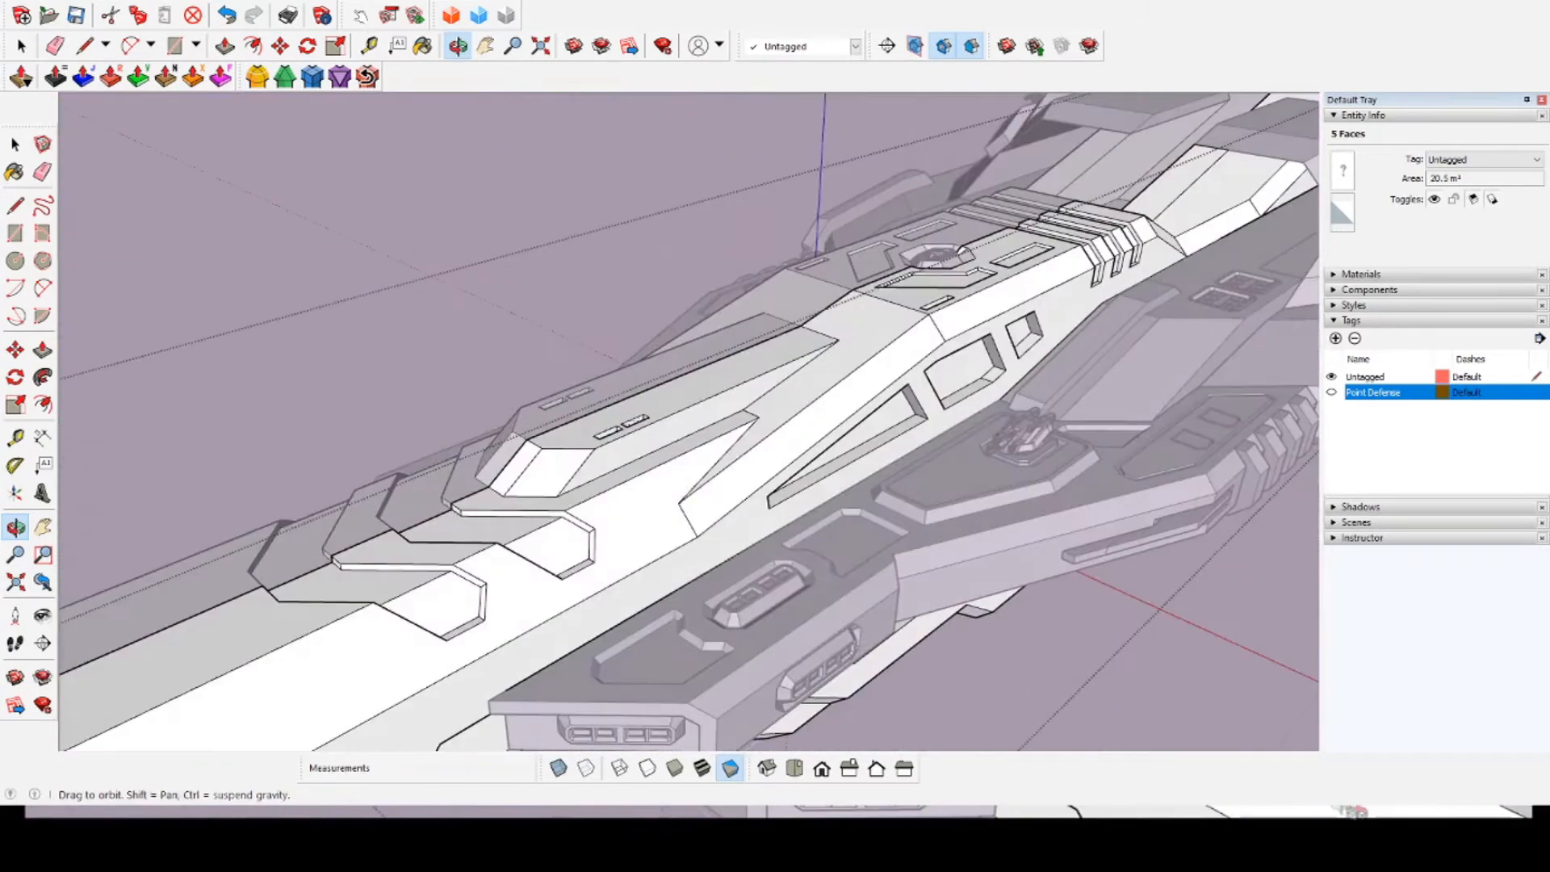
scroll(787, 472, "up", 4)
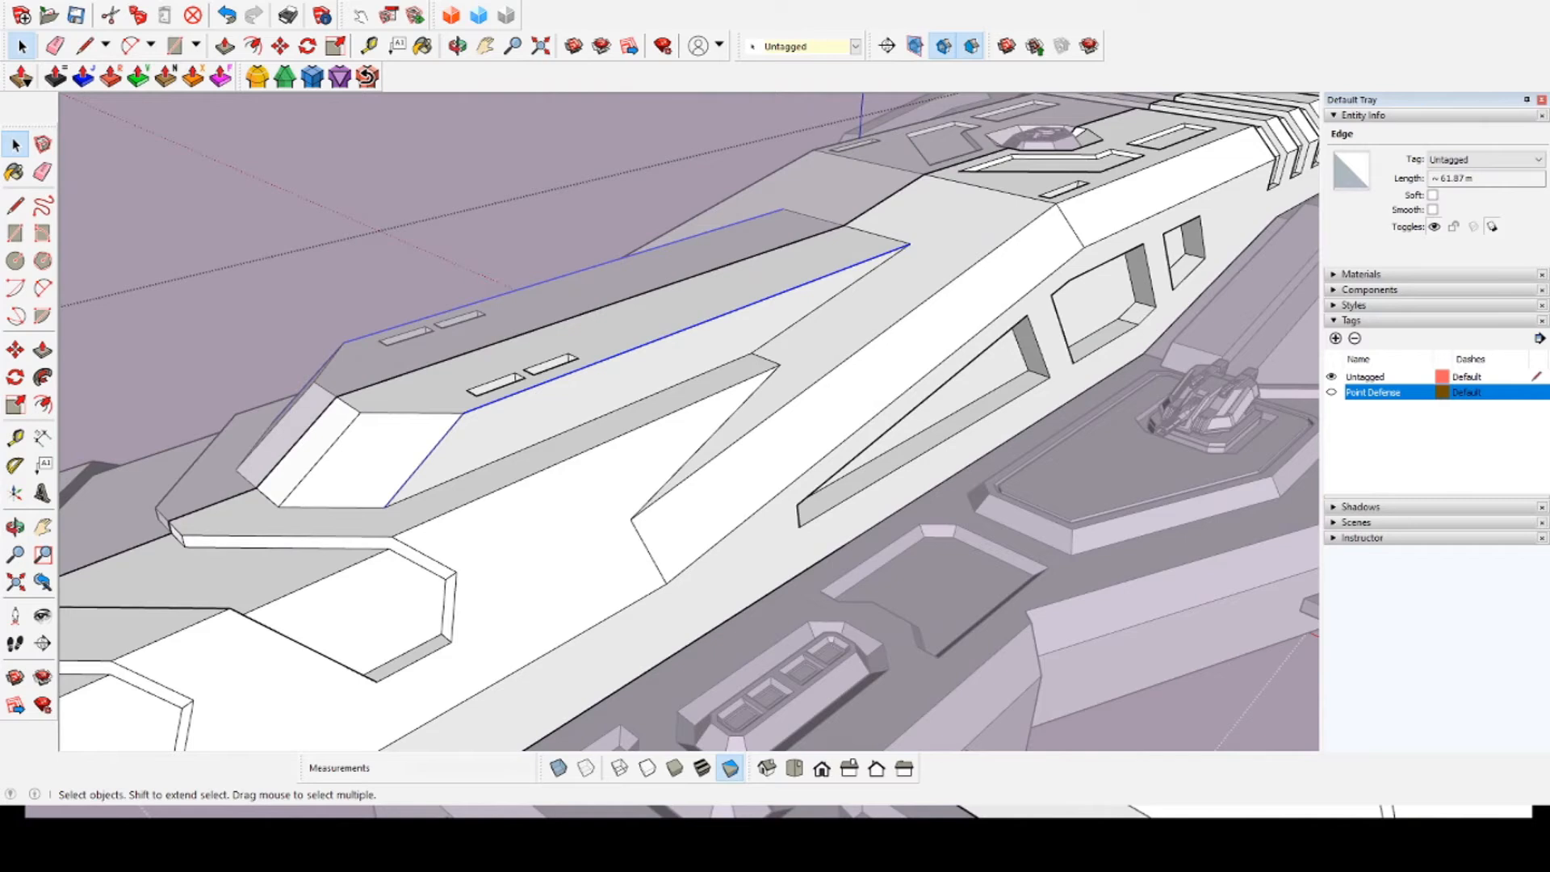
Step: Try a 2 m bevel on the raised roof block's outer long edge together with its sloping front corner edge
left_click(425, 459, "shift")
middle_click_drag(425, 460, 500, 484)
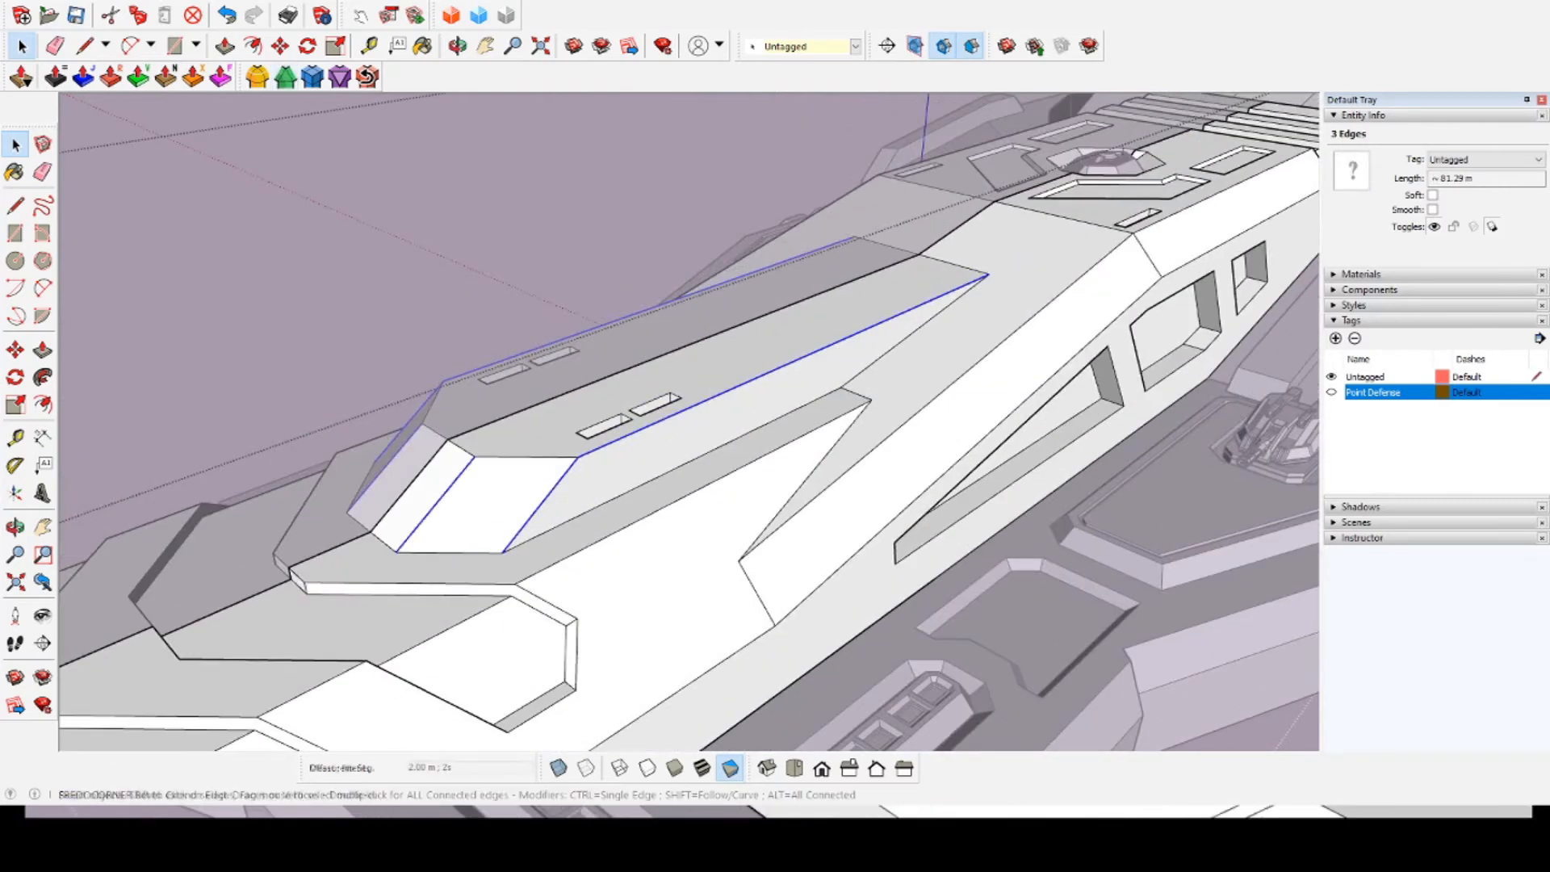
left_click(285, 76)
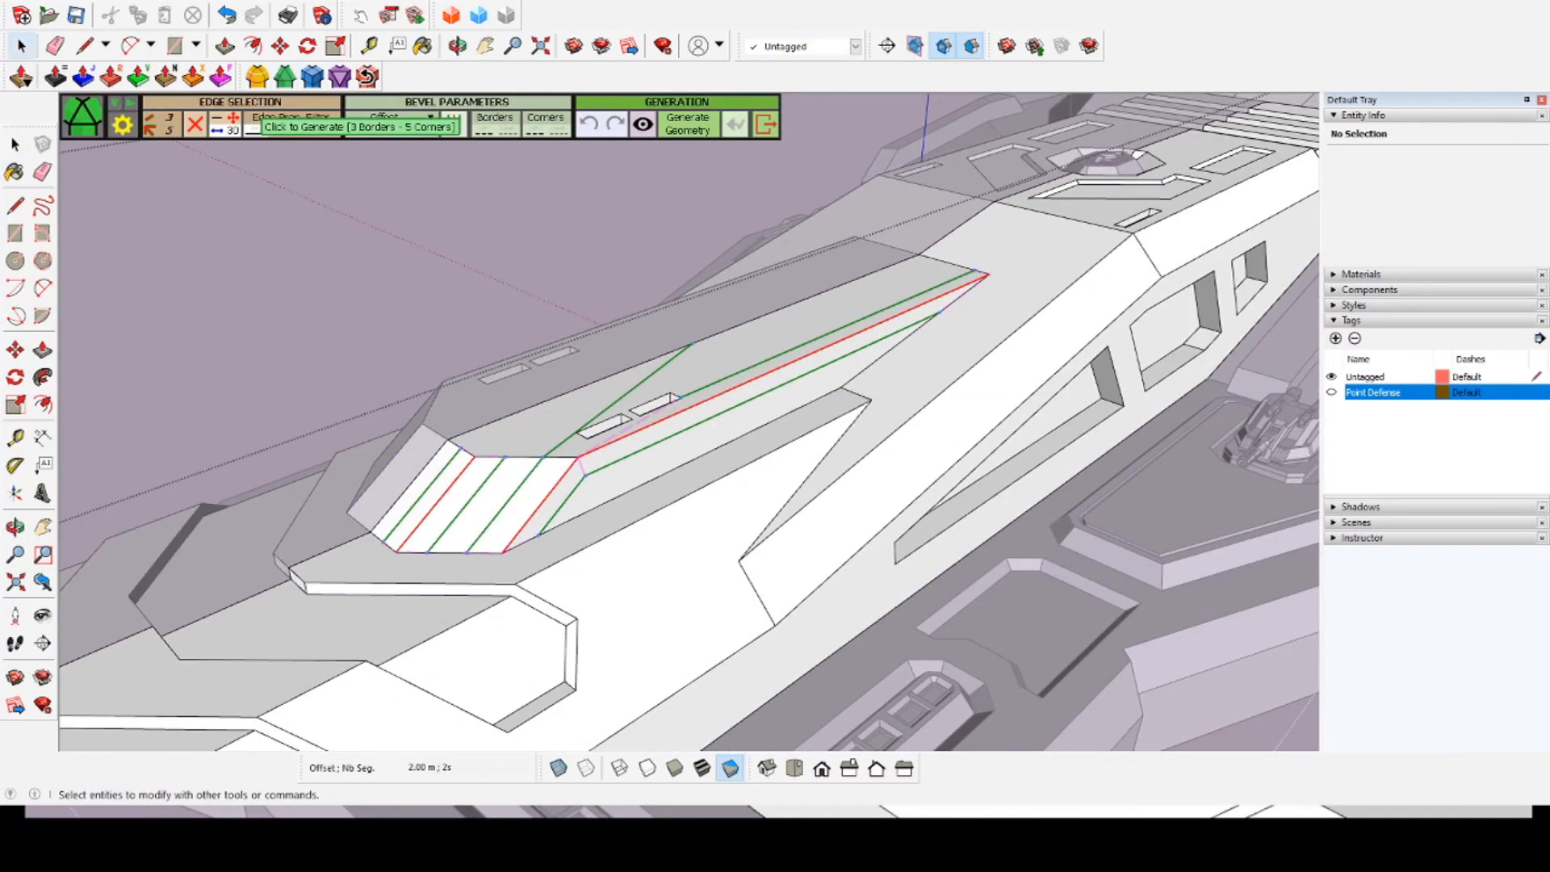
left_click(22, 46)
scroll(645, 537, "up", 2)
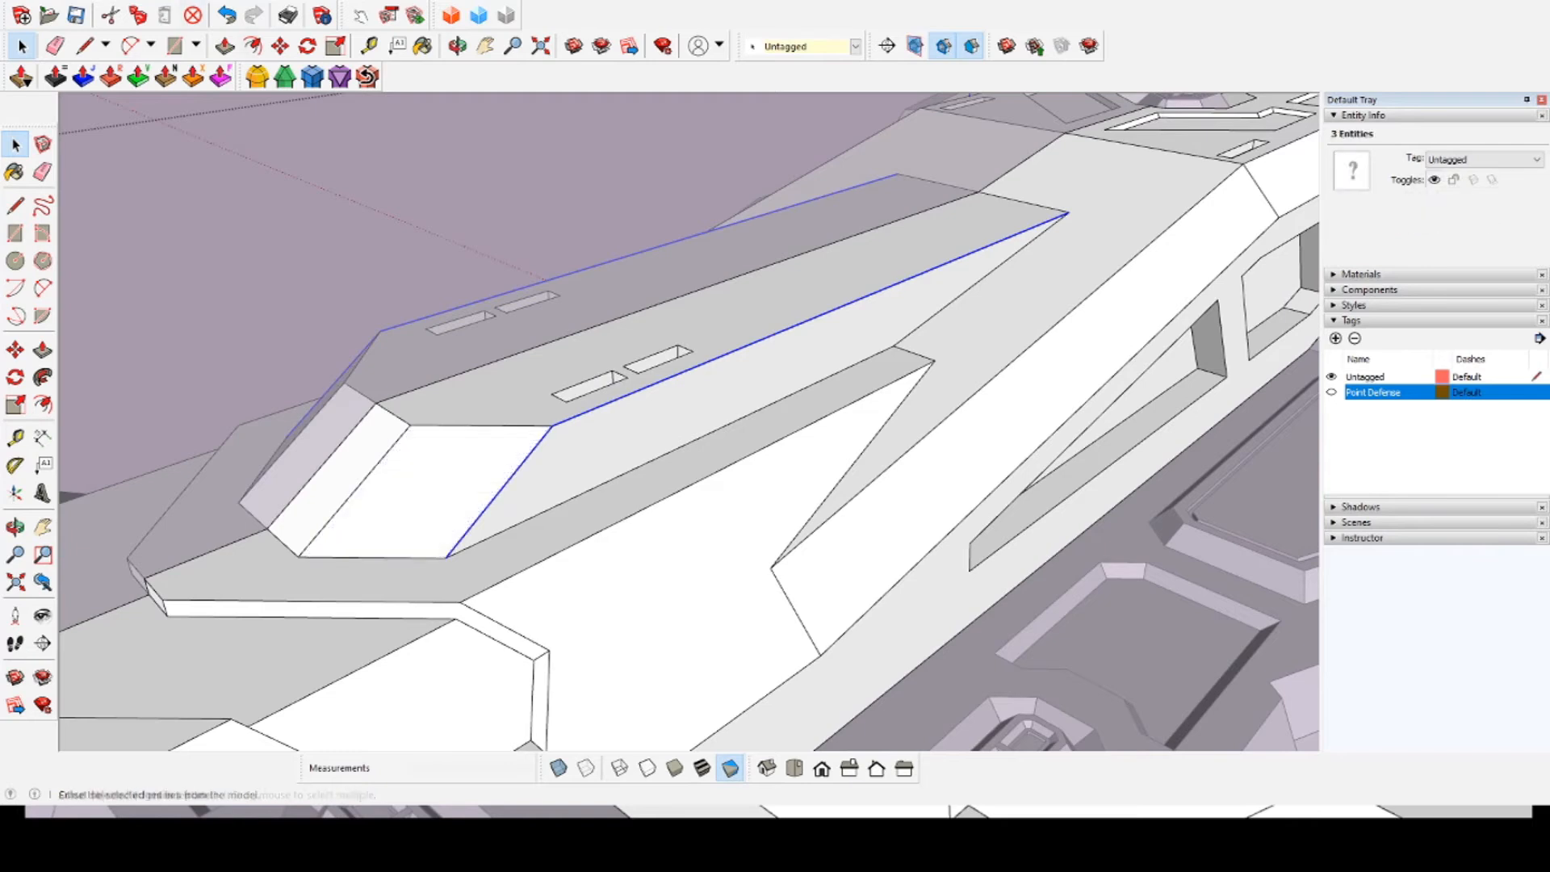
key("Return")
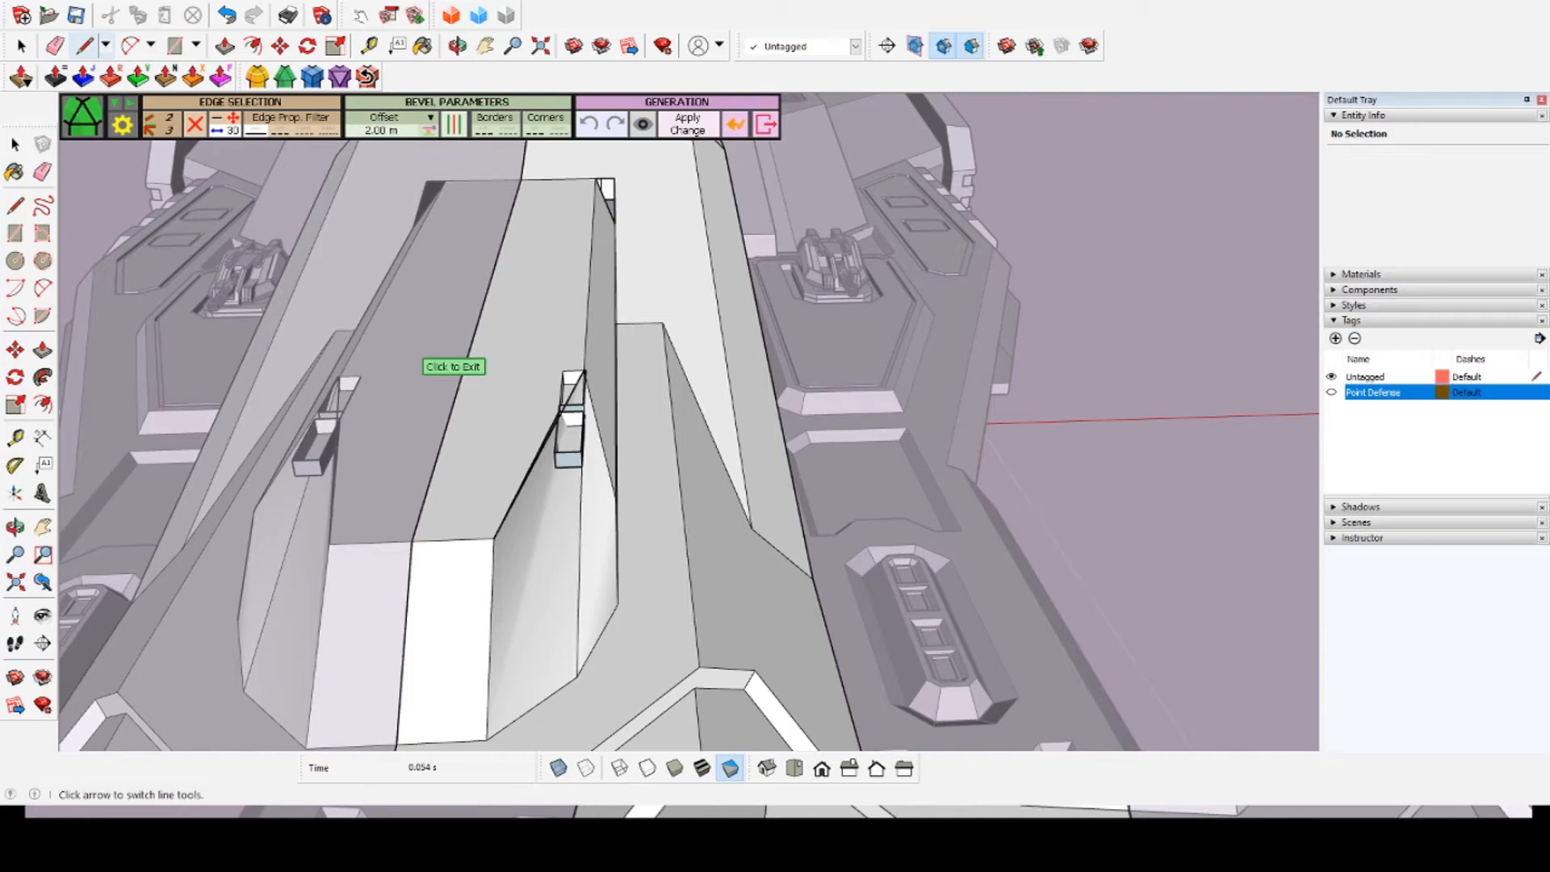
key("l")
key("space")
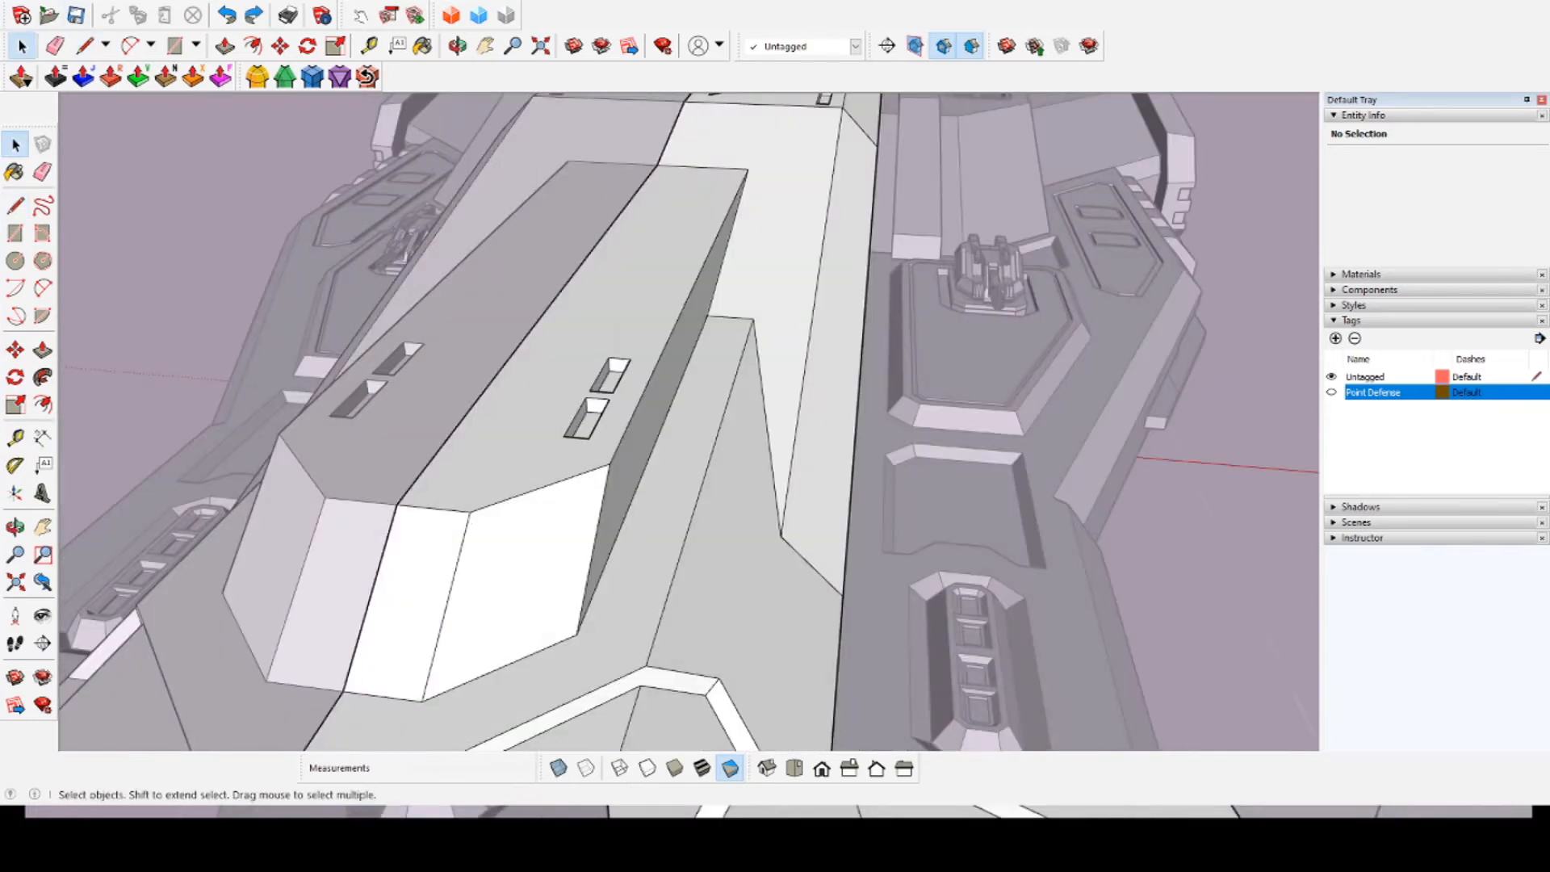
Step: Try separate 2 m bevels on the roof block's sloping front corner and outer long edge, and undo them
left_click(594, 549)
left_click(285, 77)
key("Return")
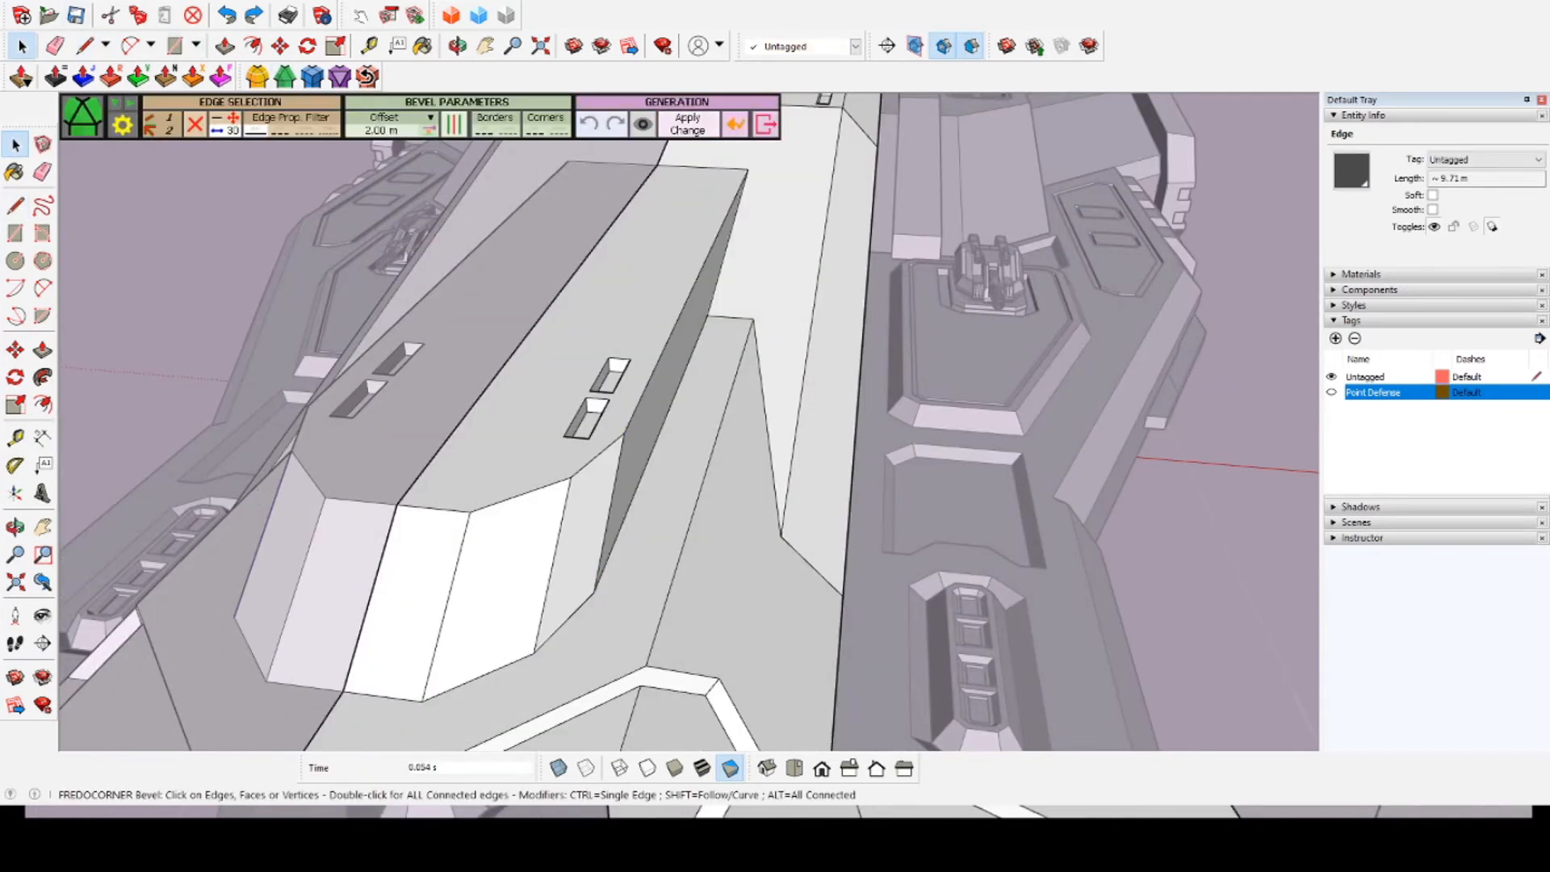
middle_click_drag(516, 517, 710, 439)
key("ctrl+z")
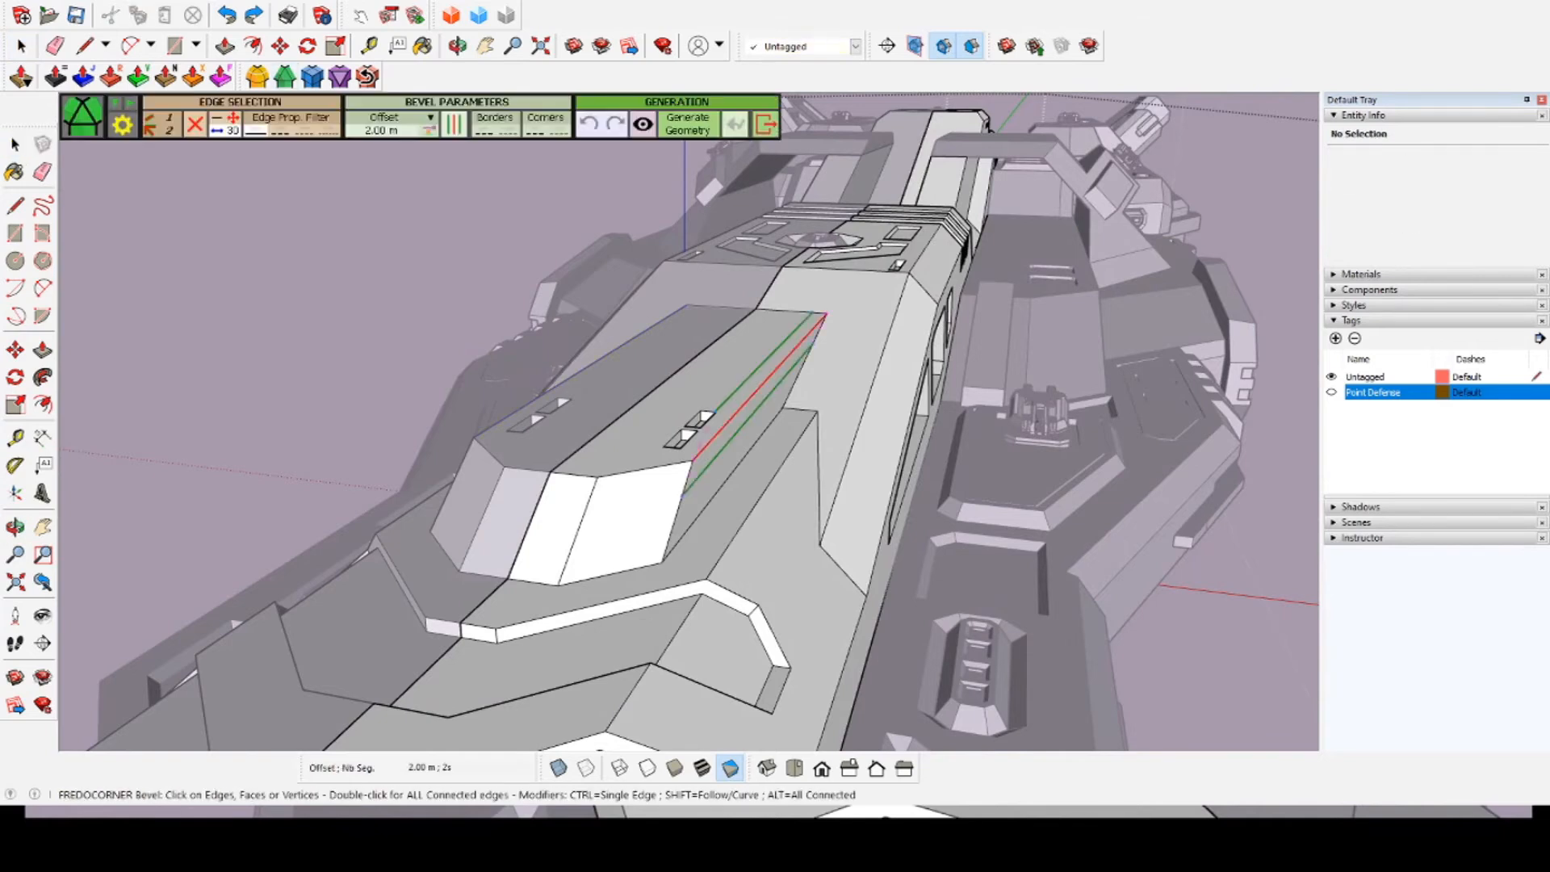
Step: Select all ten faces of the raised roof block's two slots and move them 36.91 m toward the block's rear end
scroll(744, 397, "up", 3)
middle_click_drag(744, 397, 860, 468)
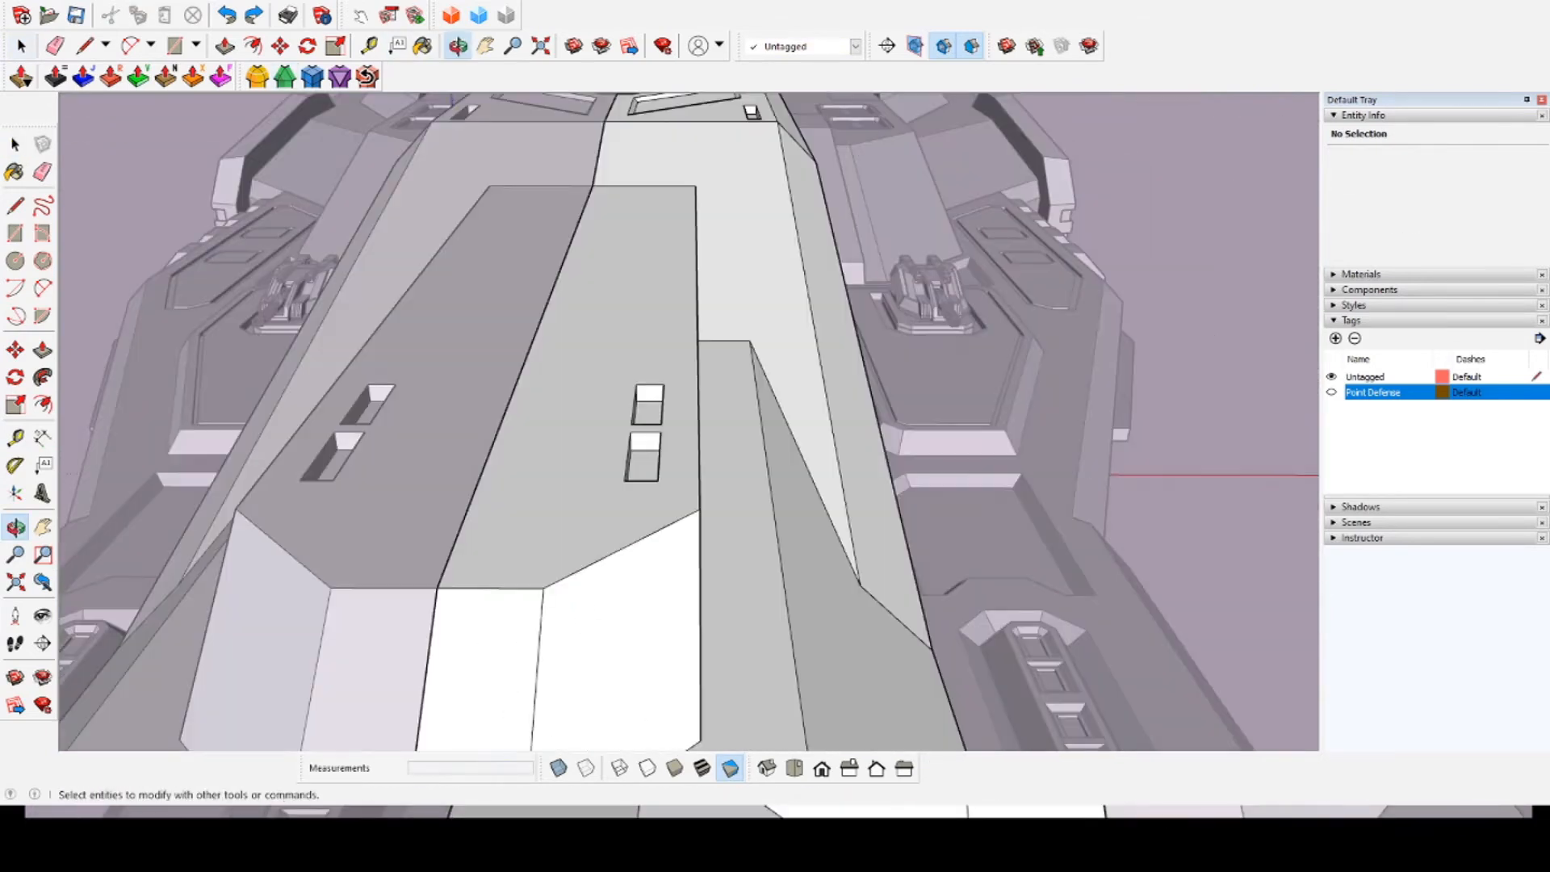
left_click(699, 353)
scroll(696, 354, "up", 1)
scroll(630, 413, "up", 3)
left_click(613, 506, "shift")
middle_click_drag(613, 507, 710, 504)
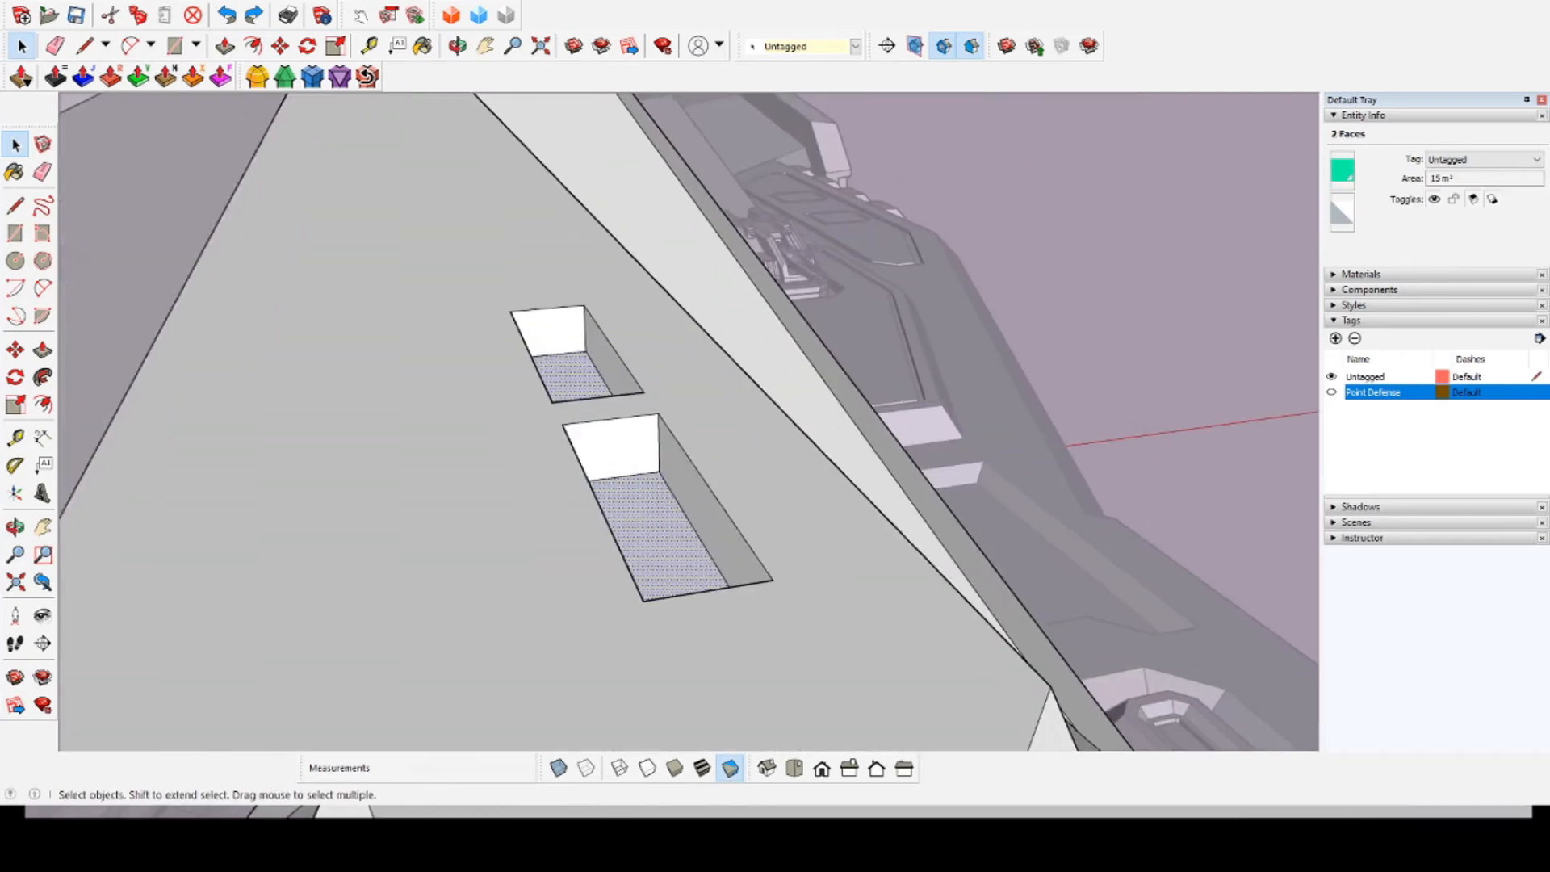
middle_click_drag(629, 379, 323, 347)
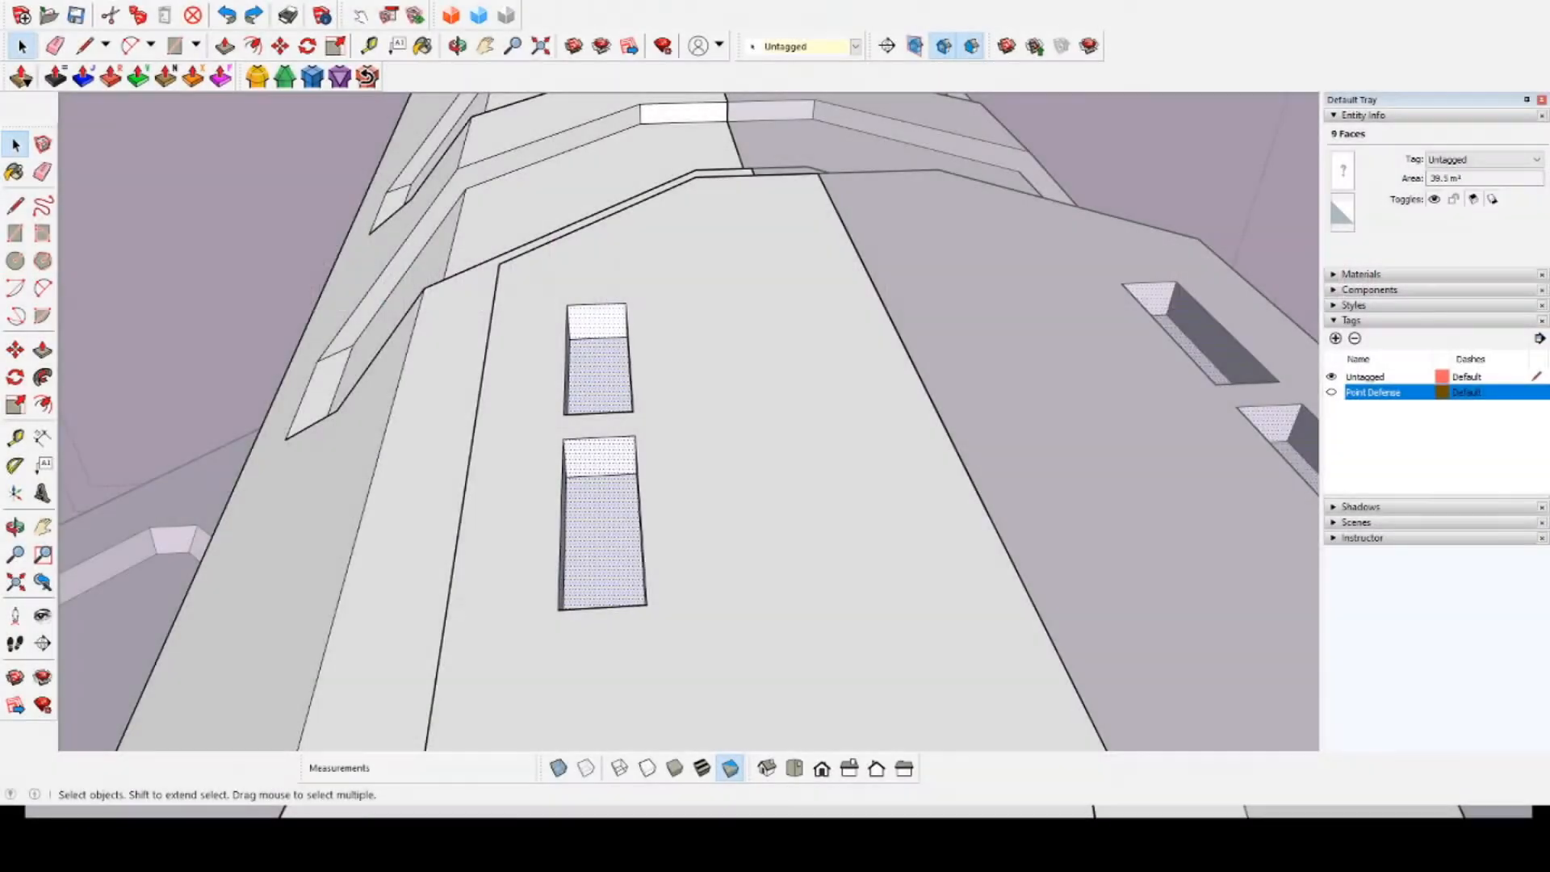
left_click(280, 46)
scroll(565, 298, "down", 3)
left_click(563, 299)
scroll(638, 301, "down", 3)
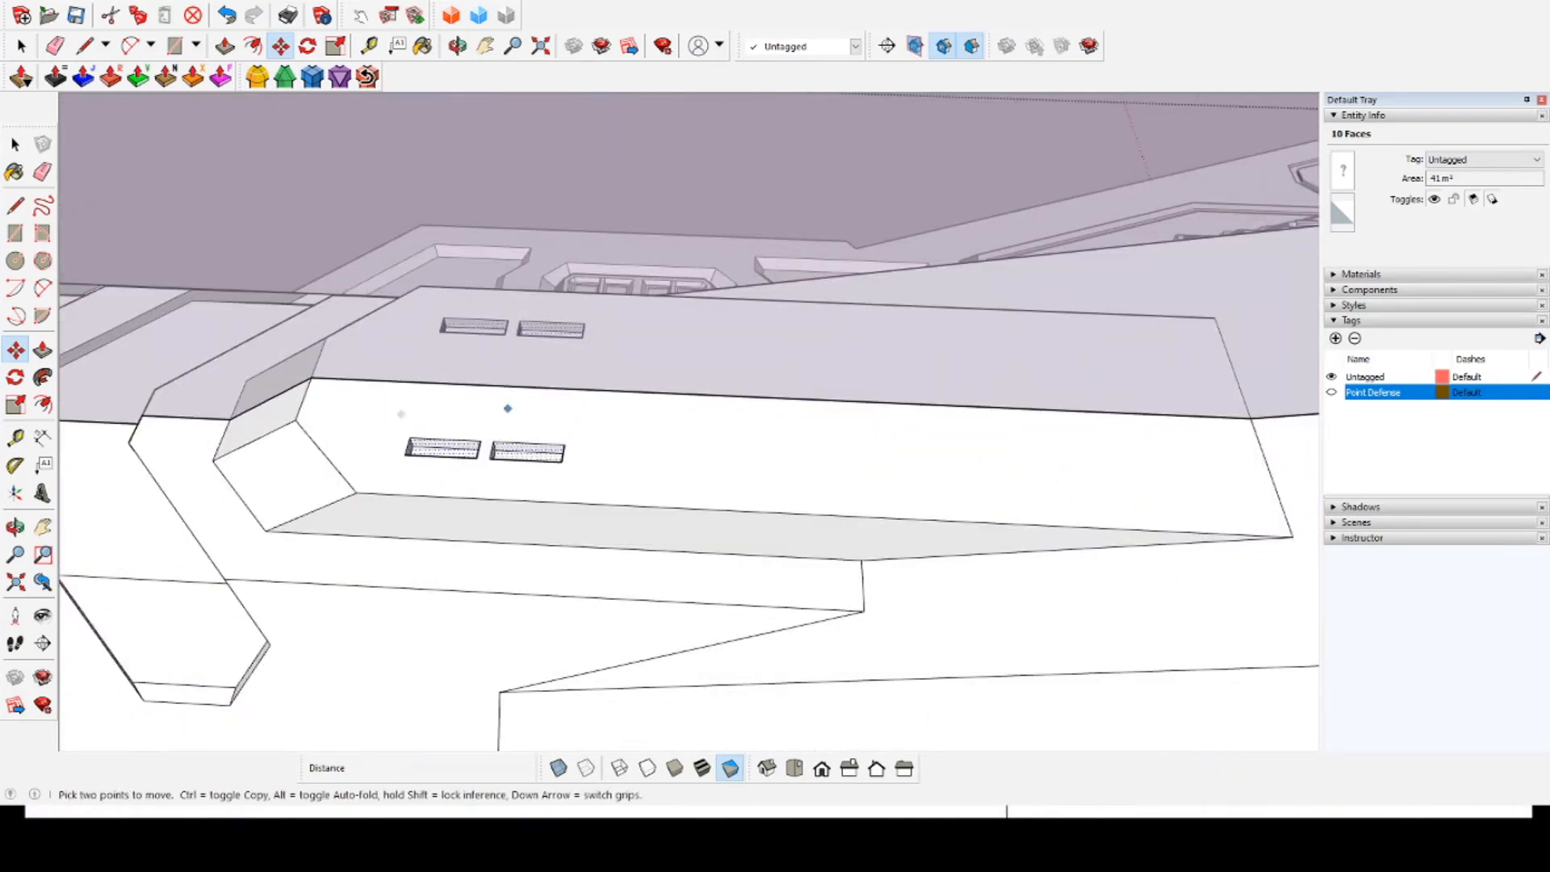
left_click(564, 443)
left_click(1094, 437)
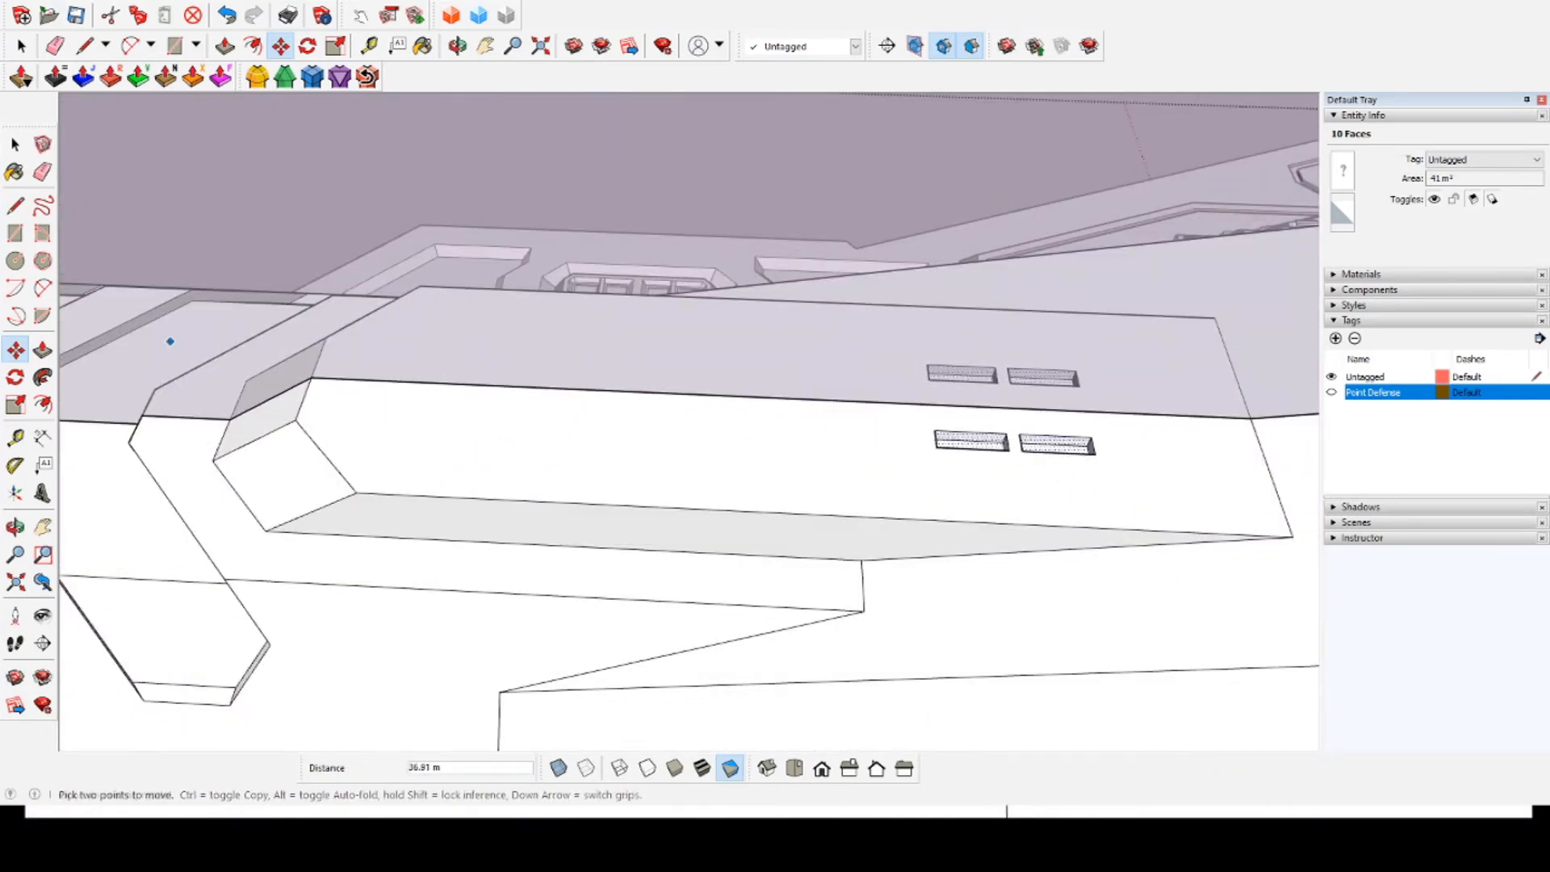
Step: Bevel the raised roof block's outer long edge and front corner edge by 2 m and erase the leftover triangle at its rear corner
left_click(22, 46)
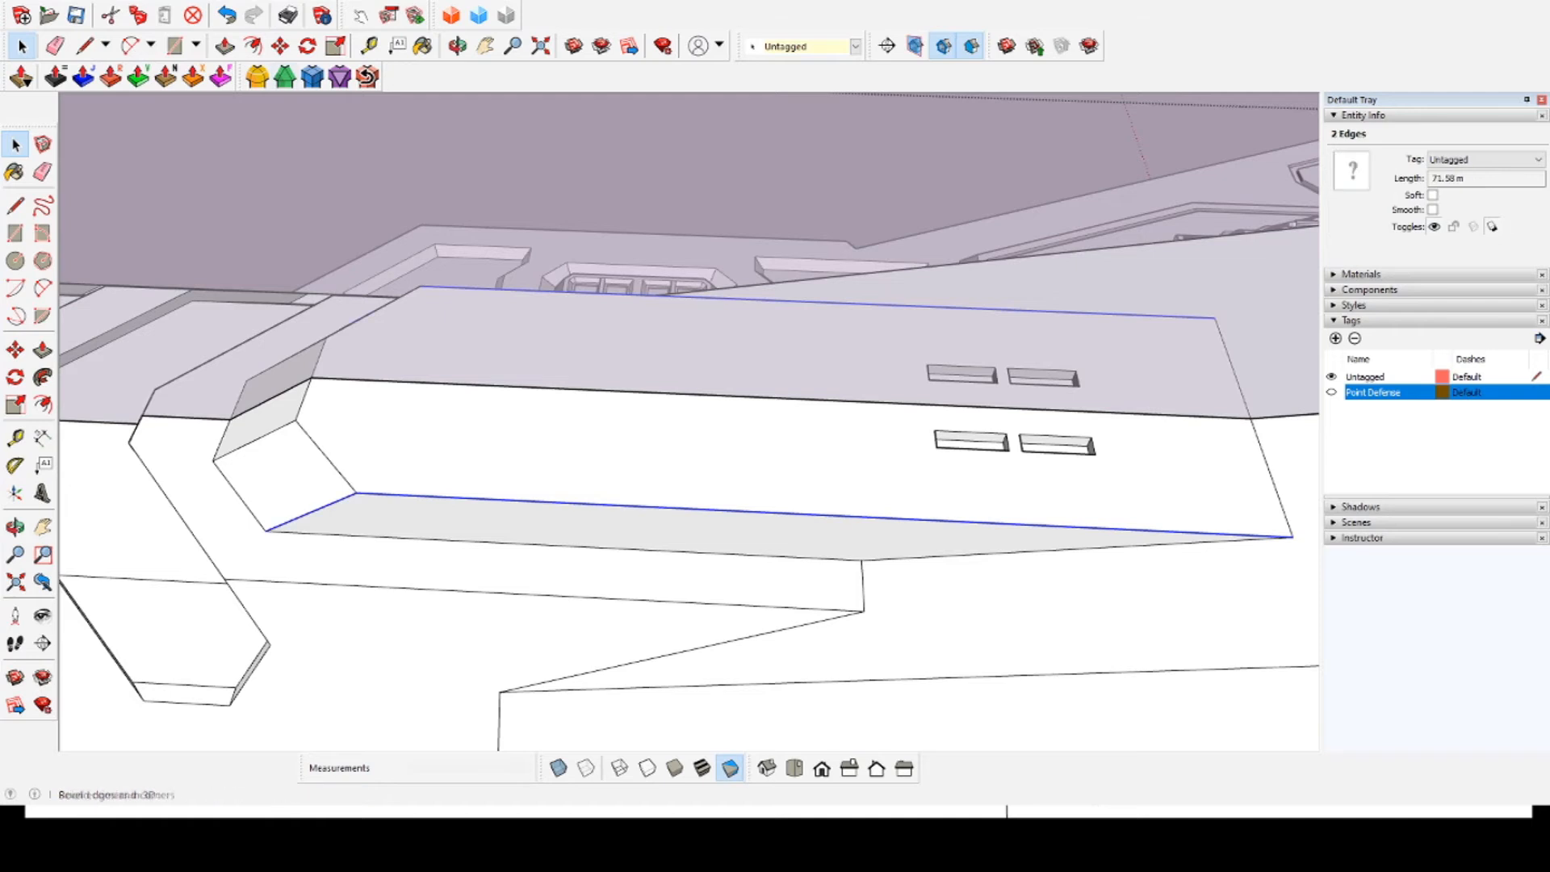
left_click(284, 77)
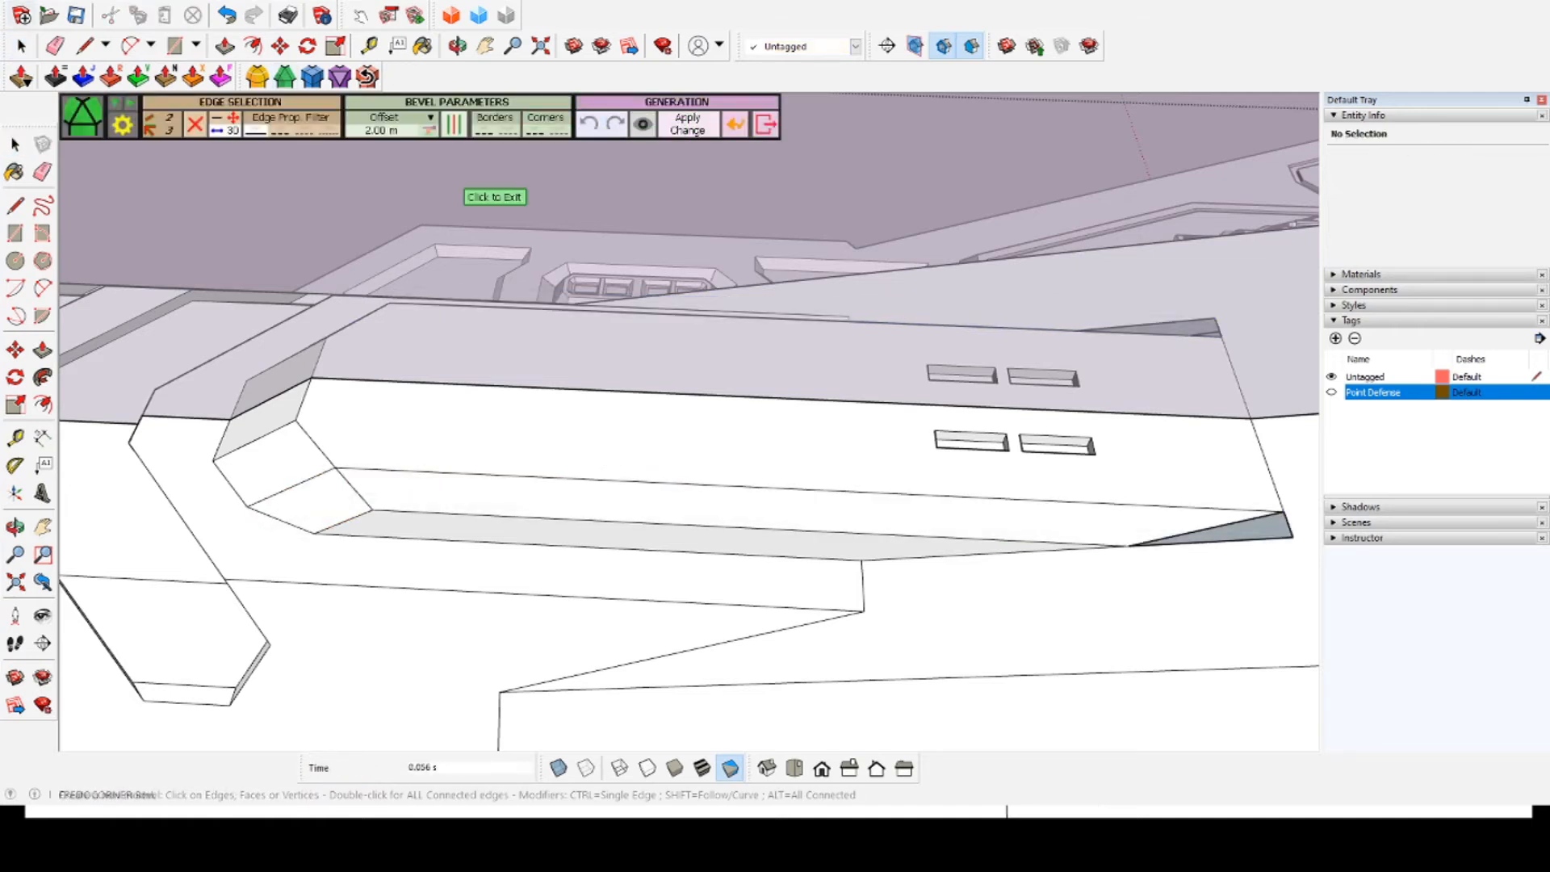
key("e")
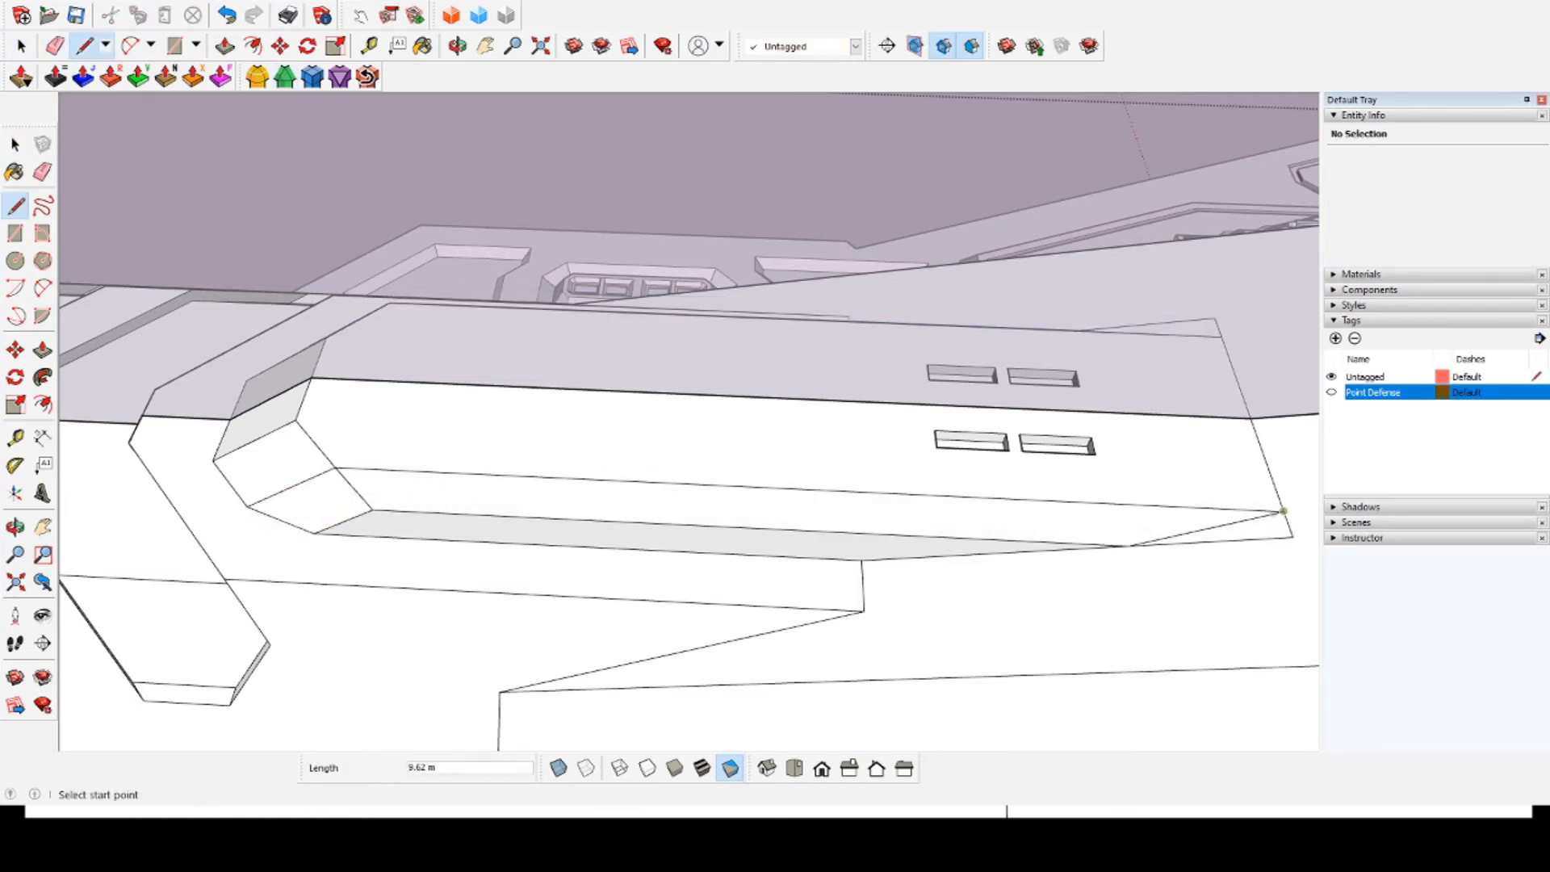
left_click(55, 46)
left_click(1243, 520)
key("ctrl+z")
left_click_drag(1291, 523, 1269, 542)
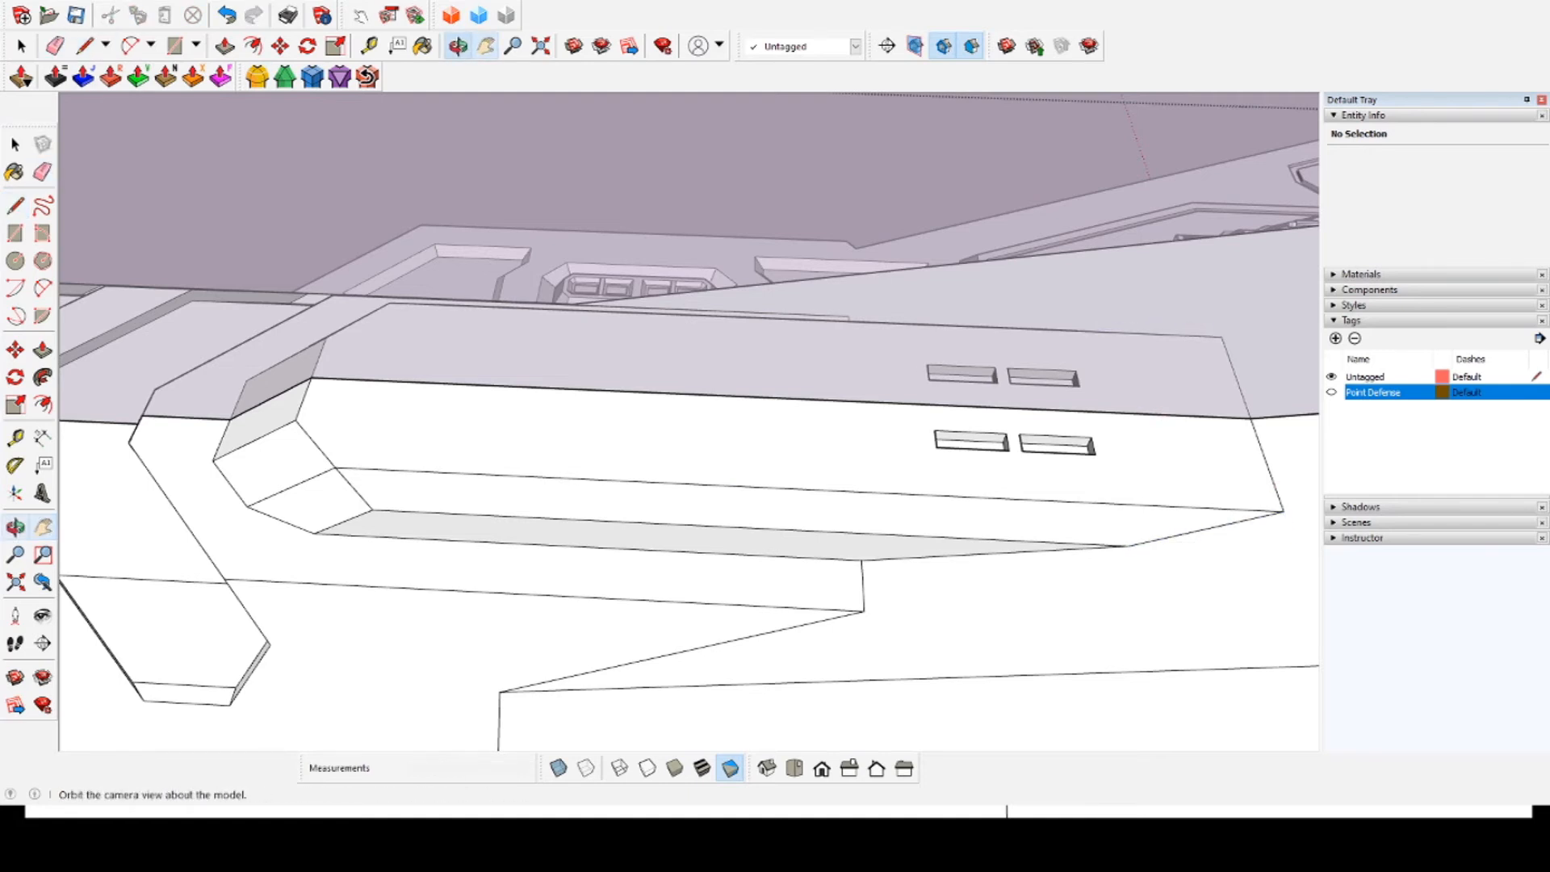
Step: Examine the beveled roof block against the rest of the hull from near and far
scroll(688, 421, "down", 5)
middle_click_drag(688, 364, 775, 484)
middle_click_drag(646, 452, 808, 468)
scroll(689, 421, "up", 5)
middle_click_drag(726, 500, 872, 347)
scroll(688, 421, "down", 5)
scroll(688, 421, "down", 5)
mouse_move(614, 403)
middle_mouse_down()
mouse_move(904, 427)
mouse_move(614, 412)
middle_mouse_up()
Step: Select the roof block's beveled outer side faces with their shared edge and move them 4 m outward to widen the block
scroll(688, 421, "up", 5)
middle_click_drag(727, 363, 694, 452)
scroll(722, 501, "up", 2)
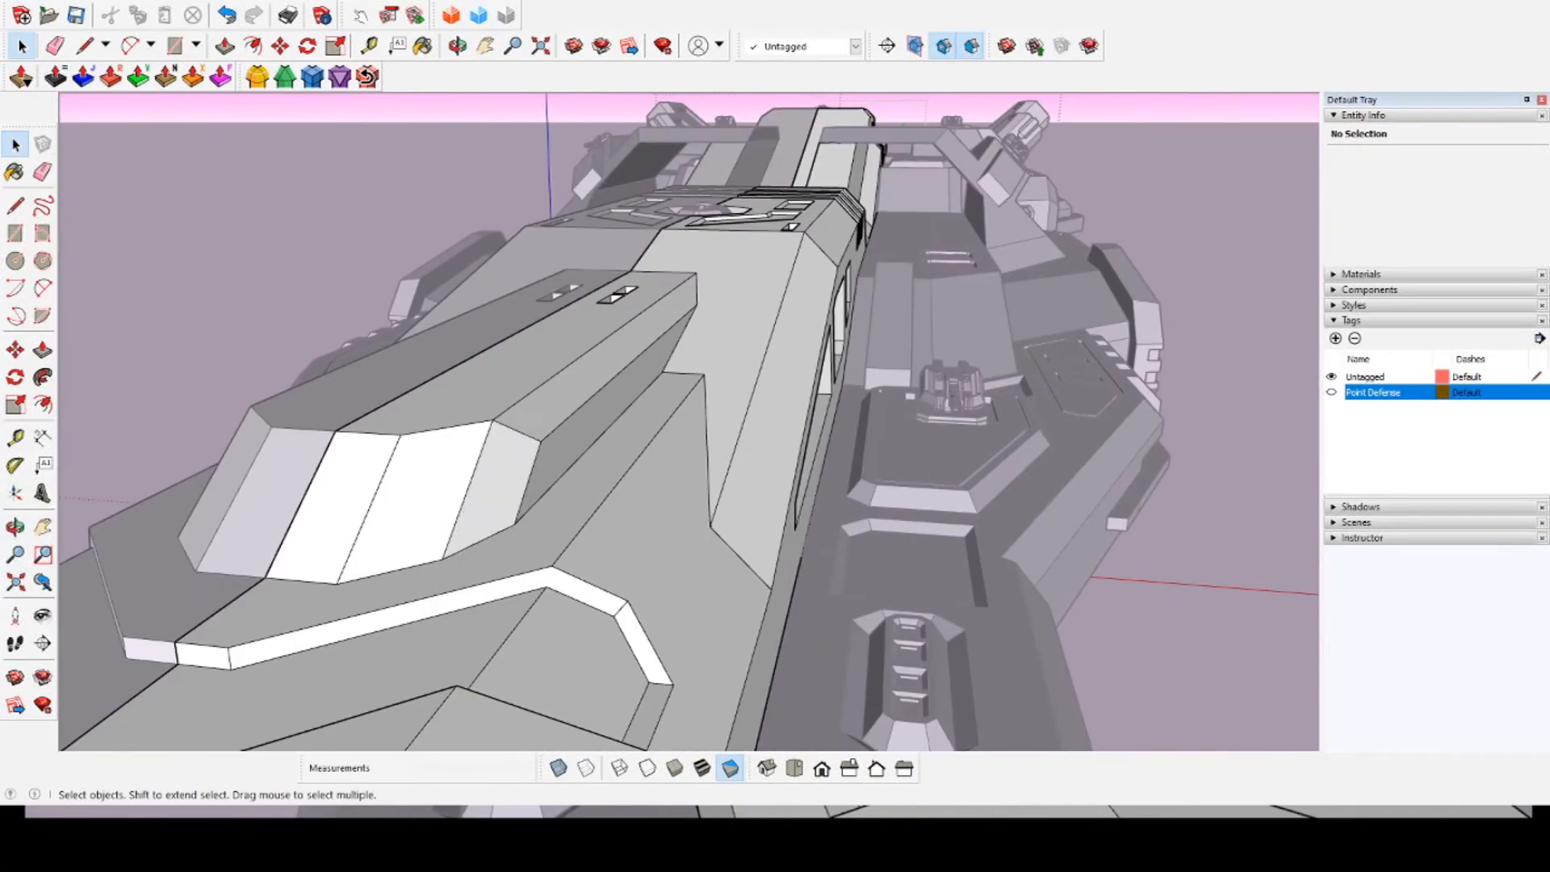
middle_click_drag(581, 452, 646, 458)
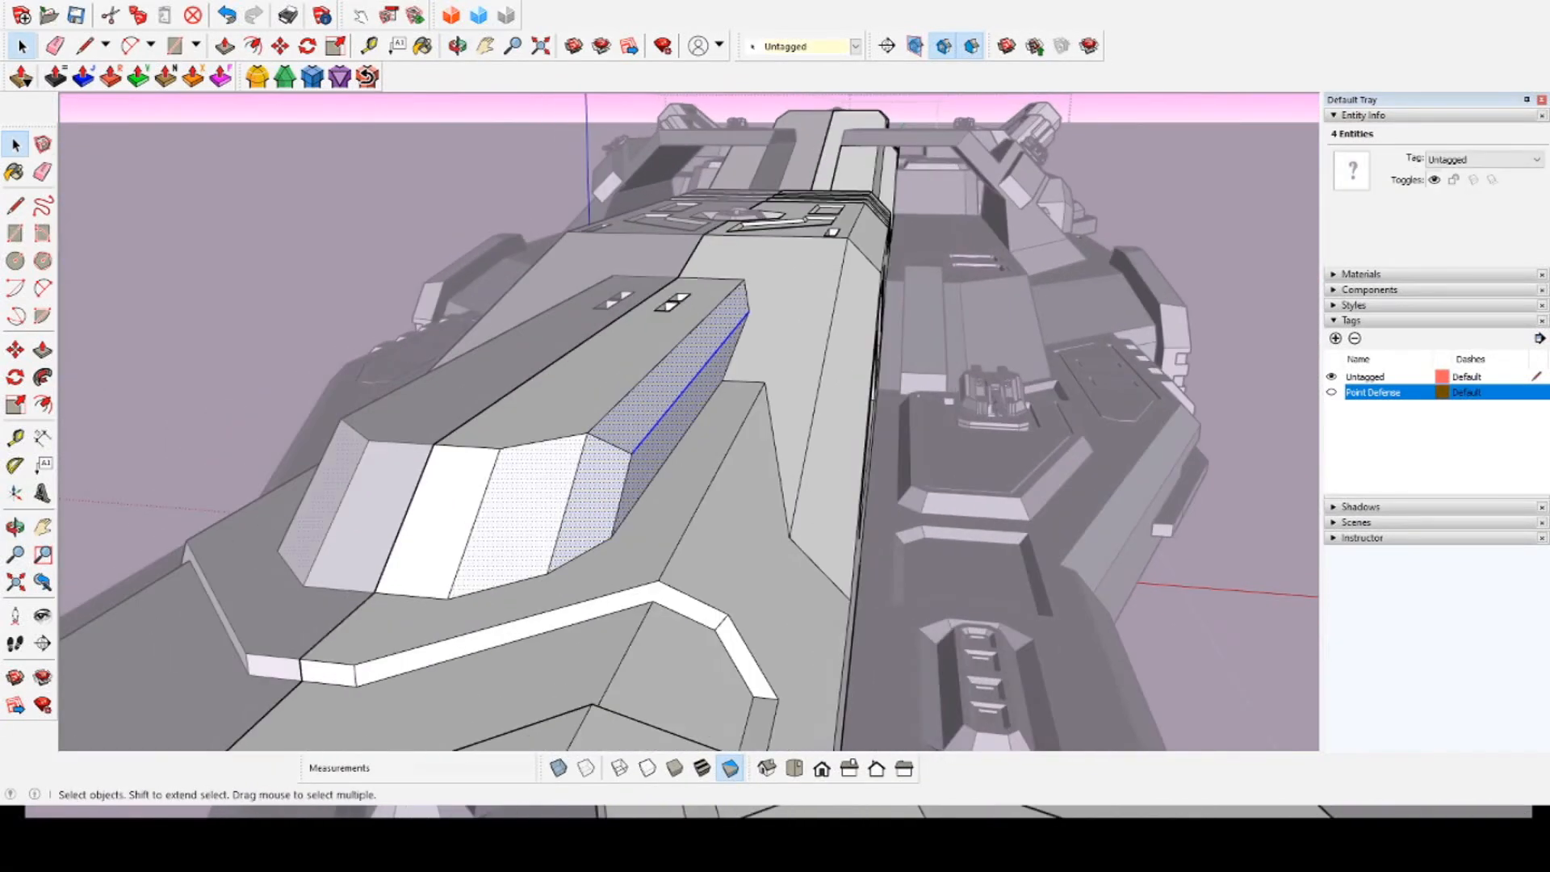
left_click(721, 380)
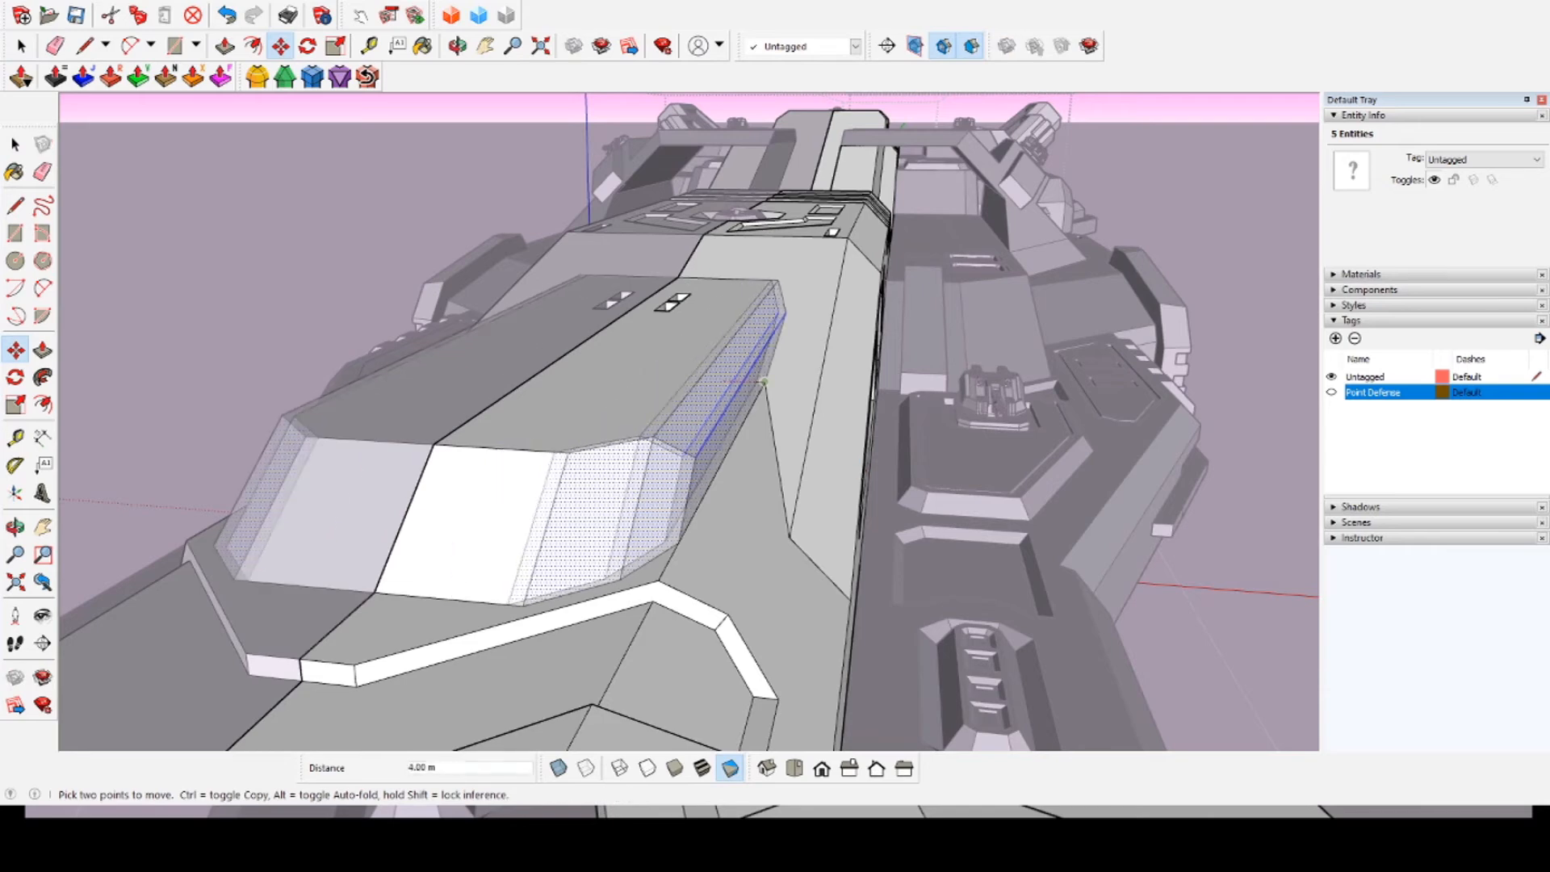
Step: Examine the widened roof block and the forward hull up to the nose opening
middle_click_drag(613, 403, 484, 404)
scroll(616, 405, "down", 5)
left_click(492, 484)
middle_click_drag(492, 485, 795, 367)
scroll(609, 331, "up", 4)
scroll(848, 391, "up", 5)
scroll(715, 371, "down", 3)
scroll(658, 298, "up", 5)
Step: Copy the MAC BARREL component straight down by 9.34 m inside the nose opening
left_click(655, 297)
middle_click_drag(655, 297, 593, 243)
key("m")
key("space")
scroll(618, 266, "up", 3)
scroll(618, 266, "down", 1)
left_click(280, 46)
middle_click_drag(517, 387, 634, 424)
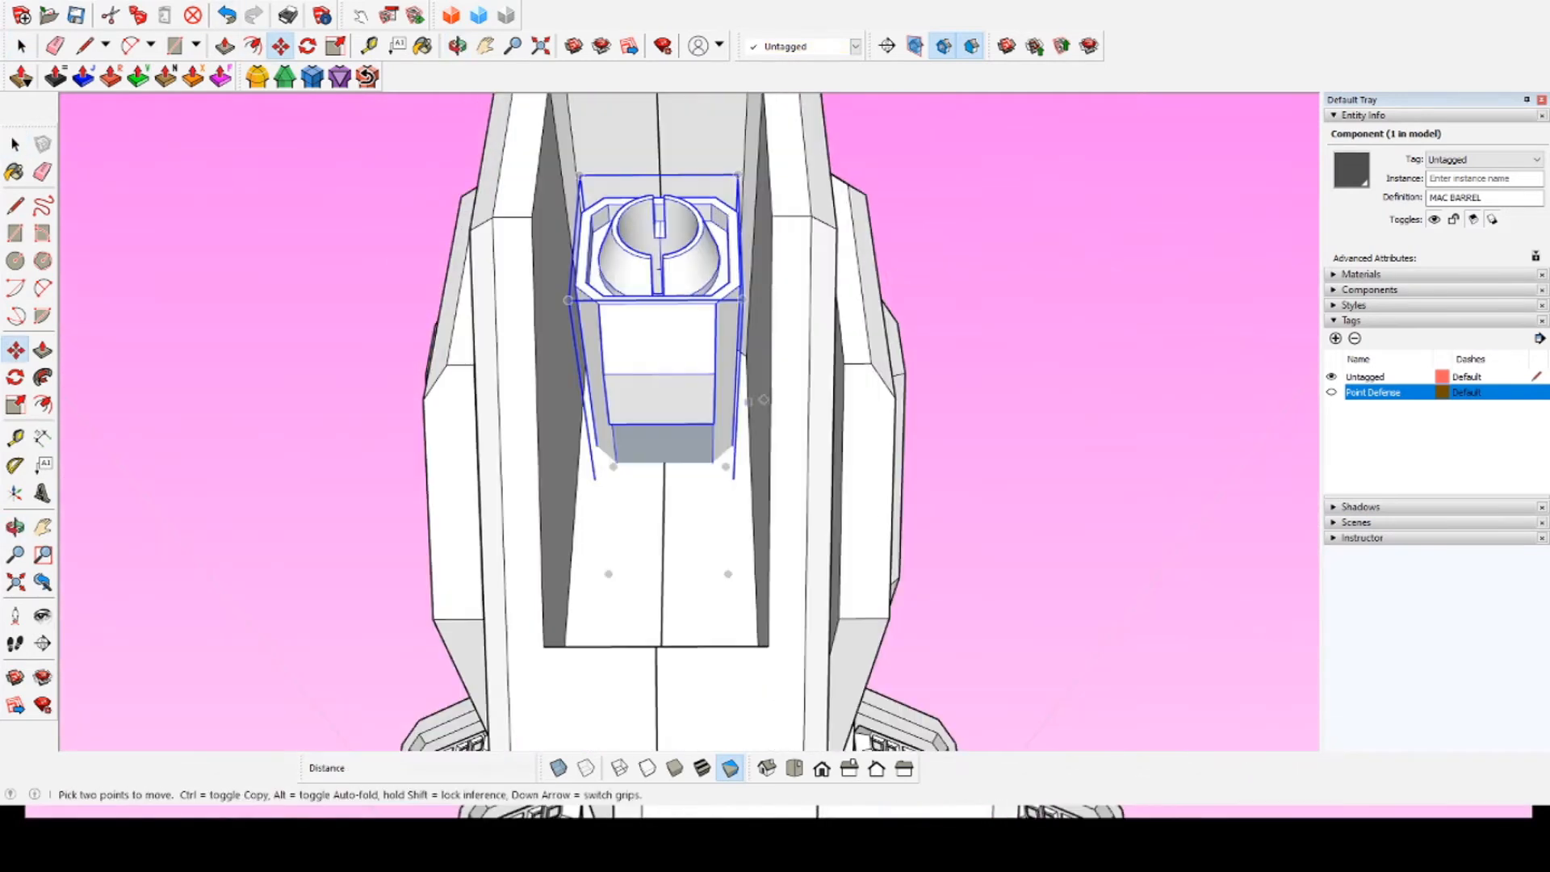
scroll(635, 427, "up", 2)
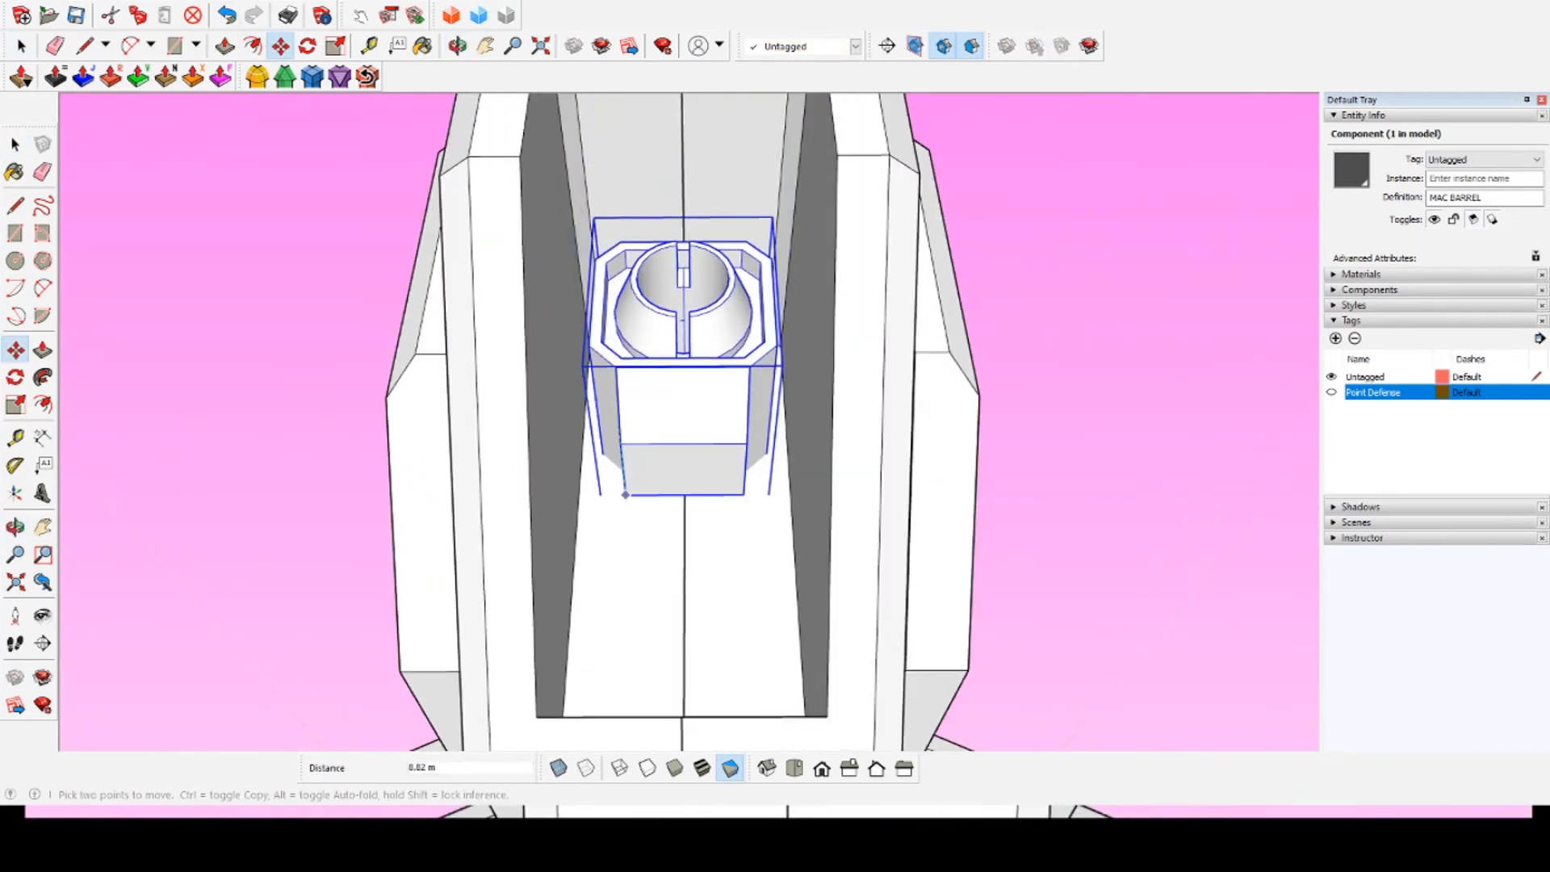
middle_click_drag(620, 443, 577, 565)
middle_click_drag(601, 270, 622, 145, "shift")
key("ctrl")
left_click(622, 143)
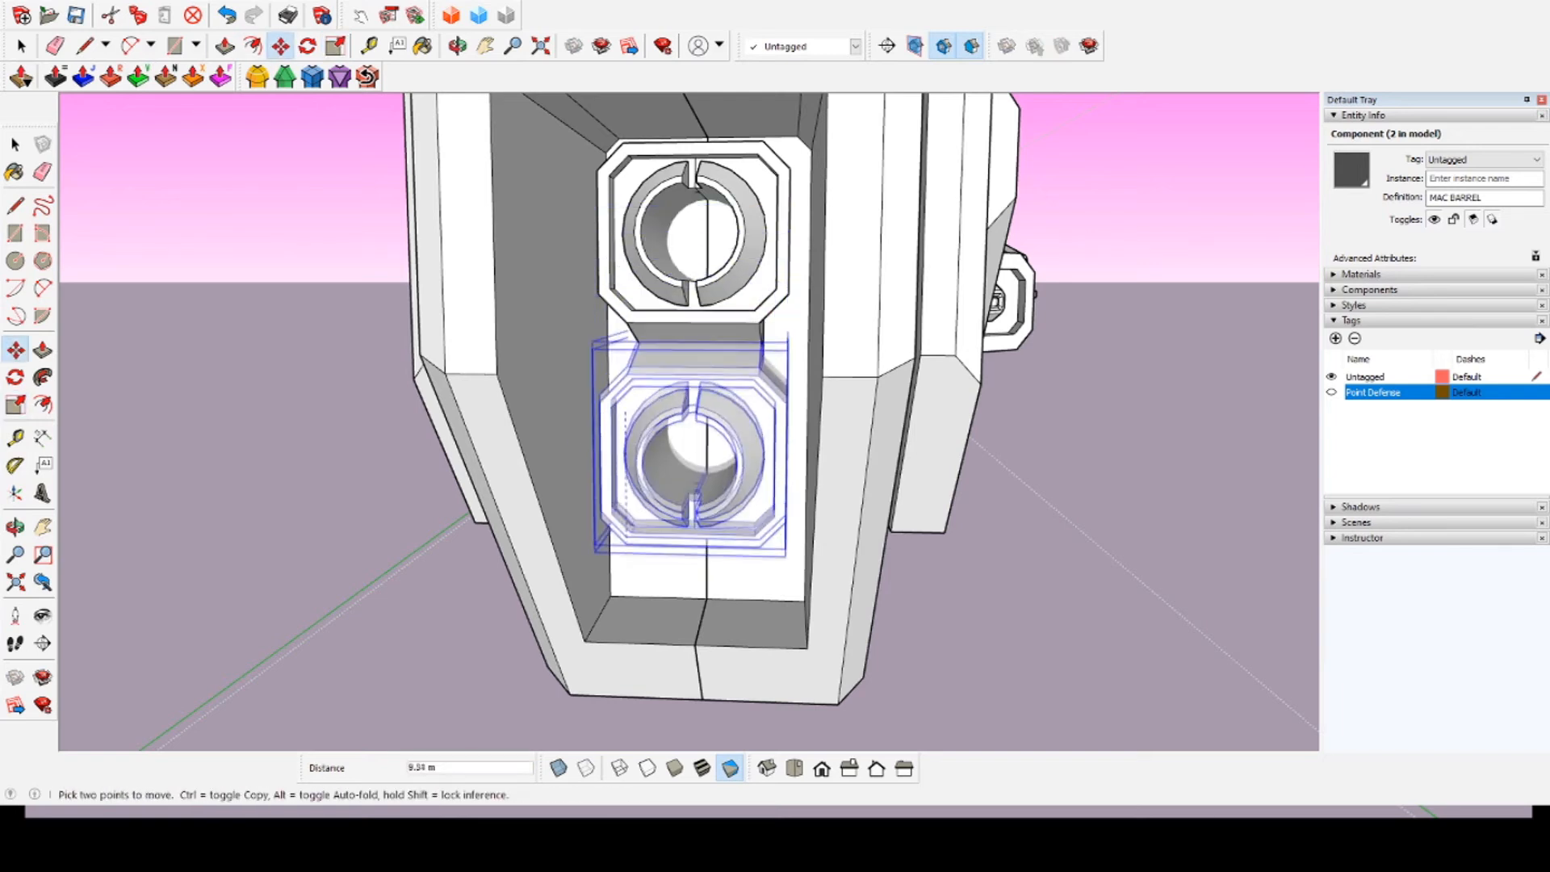
Step: Examine the nose opening with its two stacked barrels and the forward hull around it
scroll(529, 181, "down", 3)
middle_click_drag(529, 181, 436, 169)
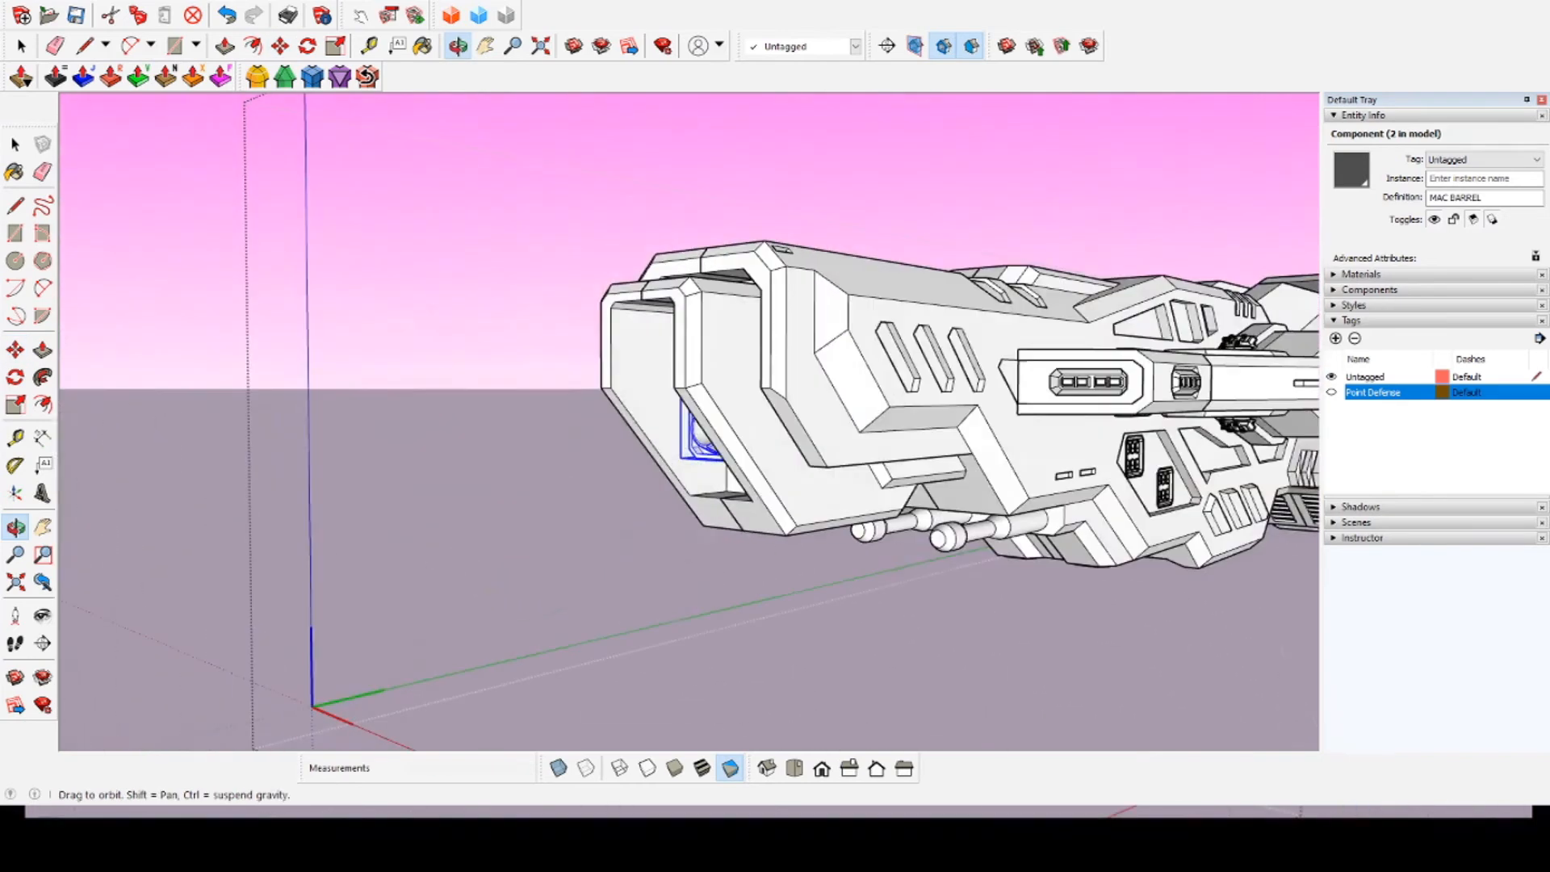
scroll(662, 310, "down", 1)
middle_click_drag(476, 258, 388, 323)
left_click(638, 331)
scroll(646, 363, "up", 3)
middle_click_drag(807, 363, 823, 524)
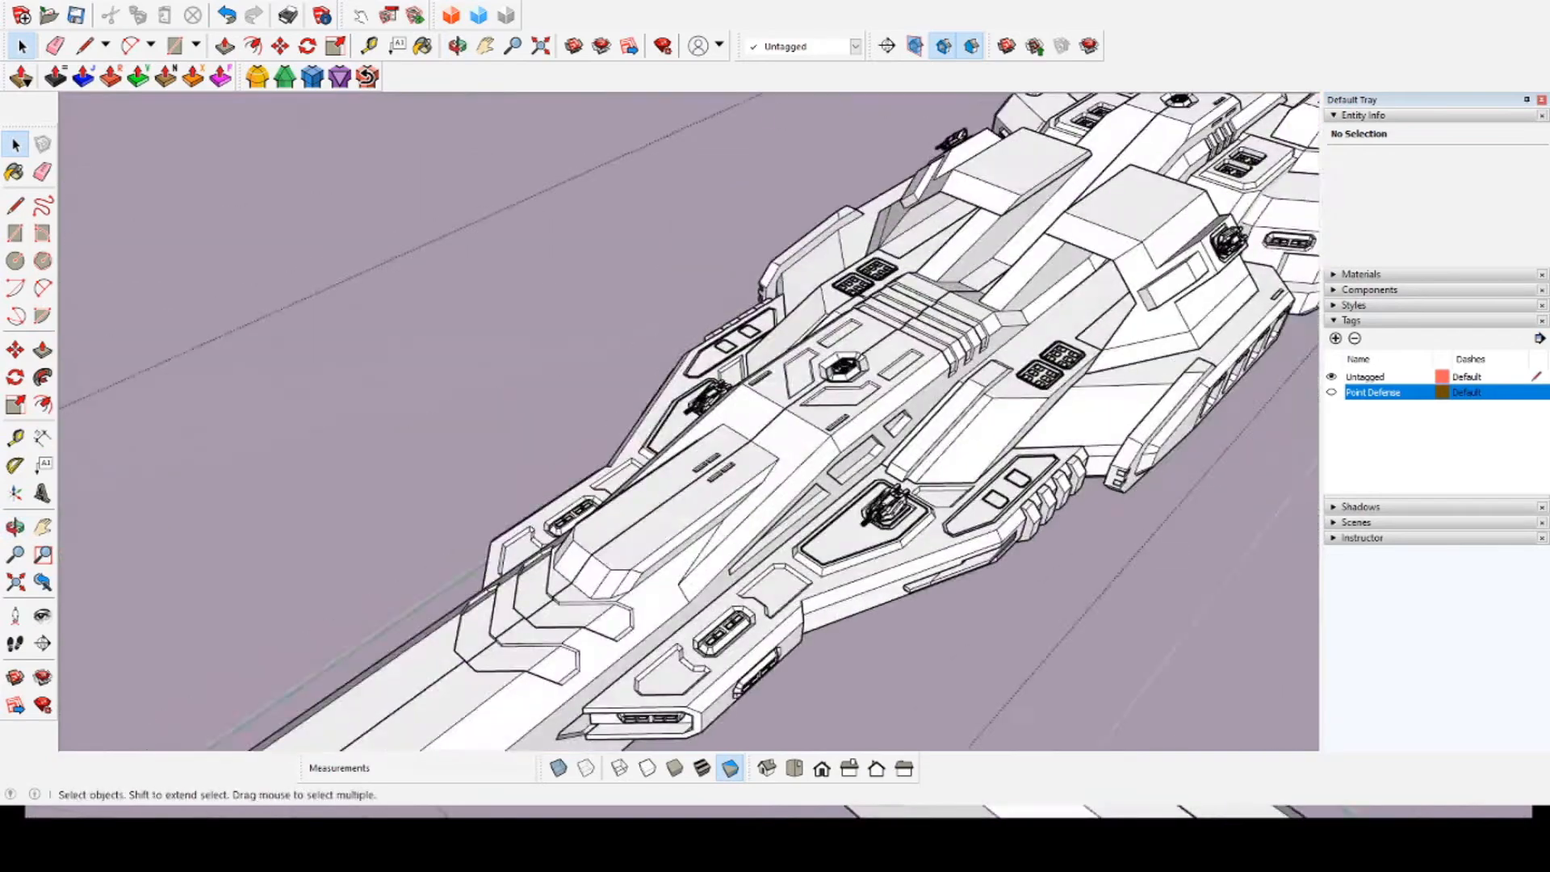
Step: Examine the whole ship from the roof down to its flank and stern
middle_click_drag(686, 484, 525, 387)
scroll(452, 484, "down", 4)
scroll(808, 451, "up", 4)
middle_click_drag(646, 404, 823, 452)
mouse_move(686, 420)
middle_mouse_down()
mouse_move(823, 484)
mouse_move(694, 291)
mouse_move(823, 484)
mouse_move(662, 436)
middle_mouse_up()
scroll(863, 243, "down", 2)
left_click(864, 517)
mouse_move(823, 484)
middle_mouse_down()
mouse_move(646, 363)
mouse_move(694, 412)
mouse_move(565, 379)
middle_mouse_up()
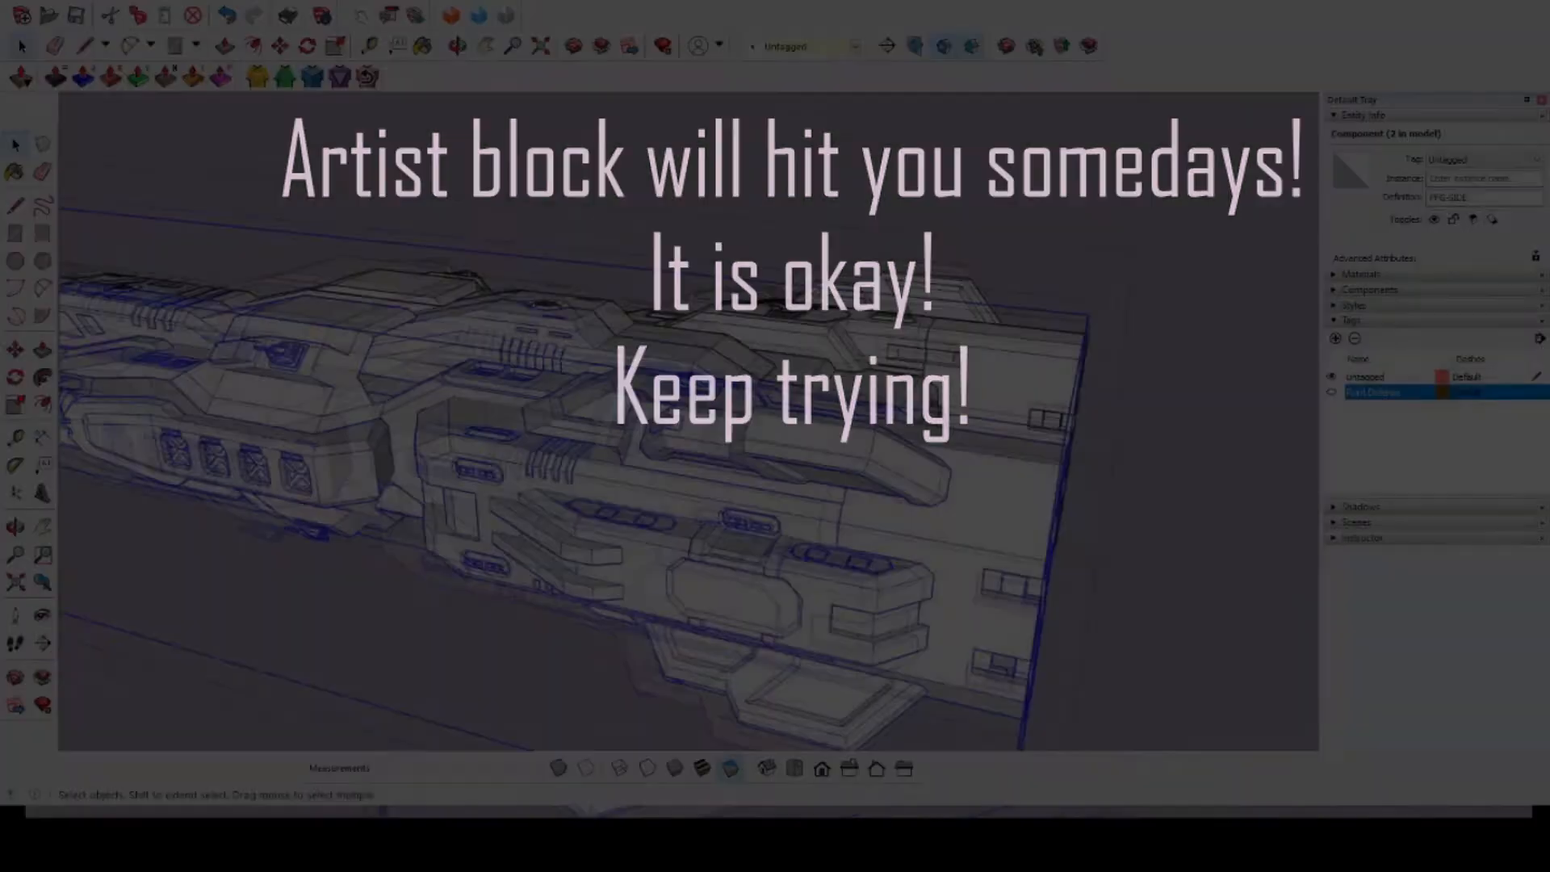
Step: Open the hull component for editing, preview the model in shaded-with-textures style, and return to monochrome
mouse_move(775, 435)
middle_mouse_down()
mouse_move(646, 387)
mouse_move(751, 416)
mouse_move(847, 484)
middle_mouse_up()
double_click(872, 501)
scroll(872, 517, "up", 4)
left_click(702, 768)
scroll(727, 452, "down", 4)
middle_click_drag(727, 420, 782, 533)
left_click(730, 767)
scroll(727, 484, "down", 2)
middle_click_drag(727, 484, 702, 501)
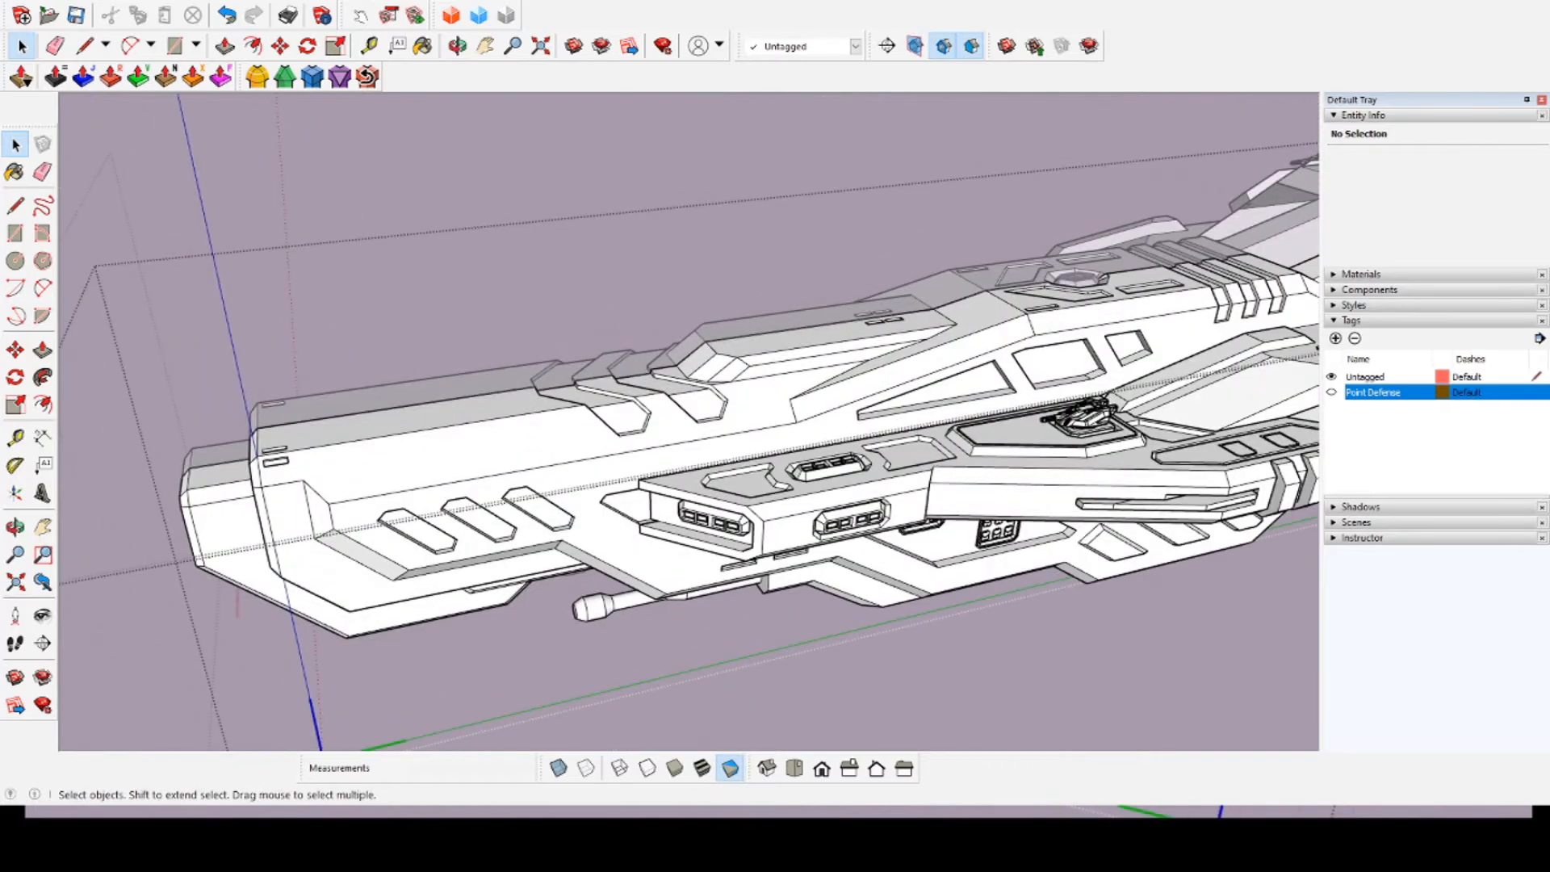
Step: Examine the hull's nose, roof block and side armour from several angles for areas that need more detail
middle_click_drag(694, 436, 904, 556)
scroll(726, 436, "up", 2)
key("l")
scroll(807, 452, "down", 5)
key("space")
scroll(694, 452, "up", 3)
scroll(702, 371, "down", 2)
scroll(694, 419, "down", 5)
middle_click_drag(775, 419, 678, 484)
scroll(791, 371, "up", 3)
middle_click_drag(726, 403, 985, 484)
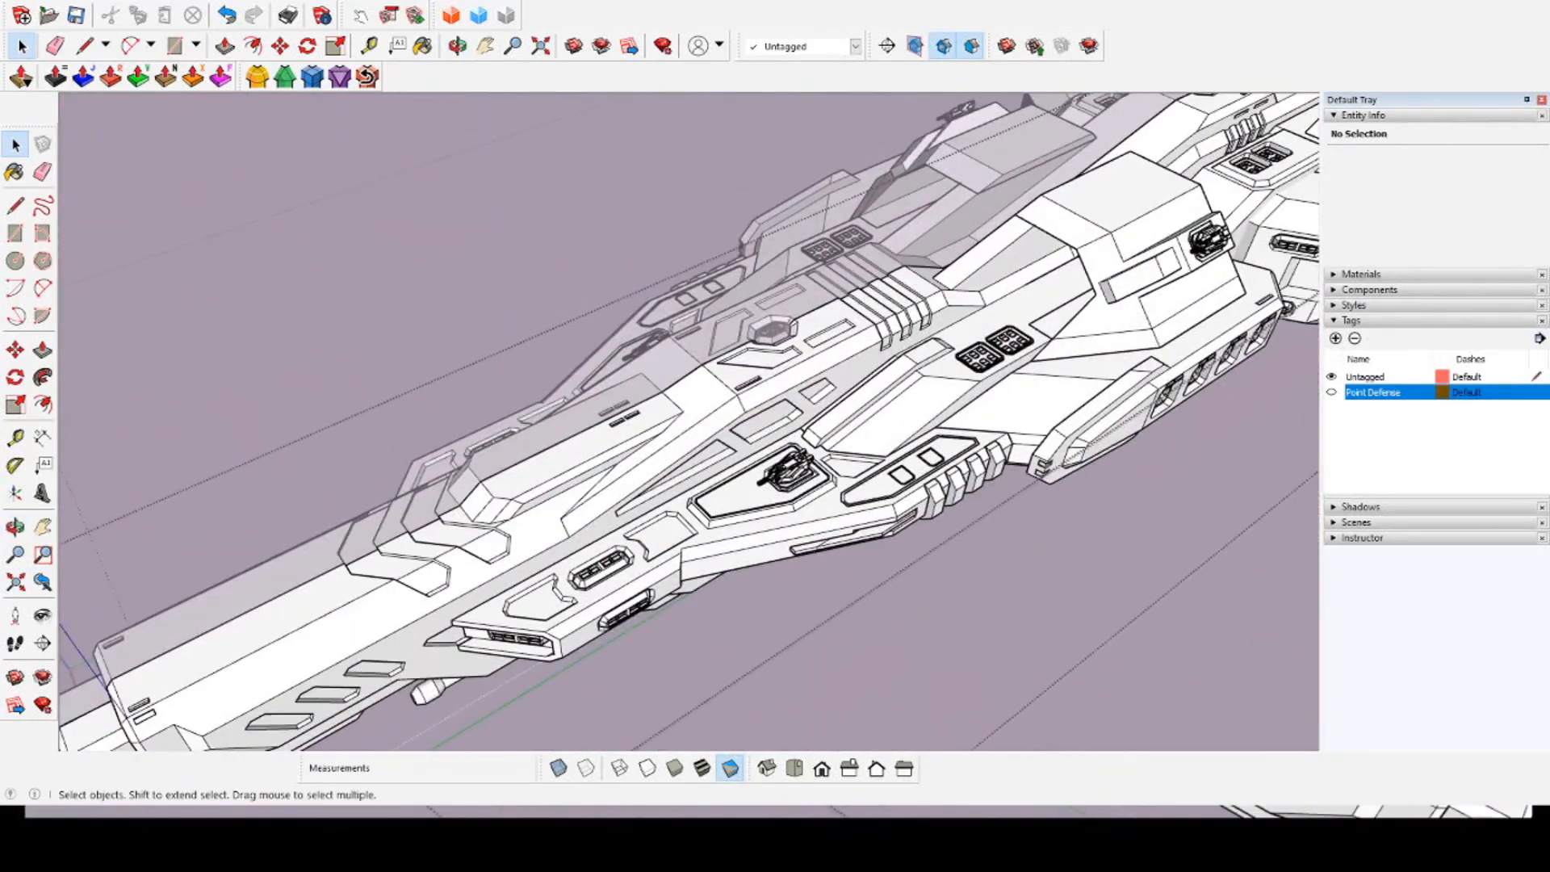
scroll(694, 420, "down", 2)
middle_click_drag(694, 435, 775, 420)
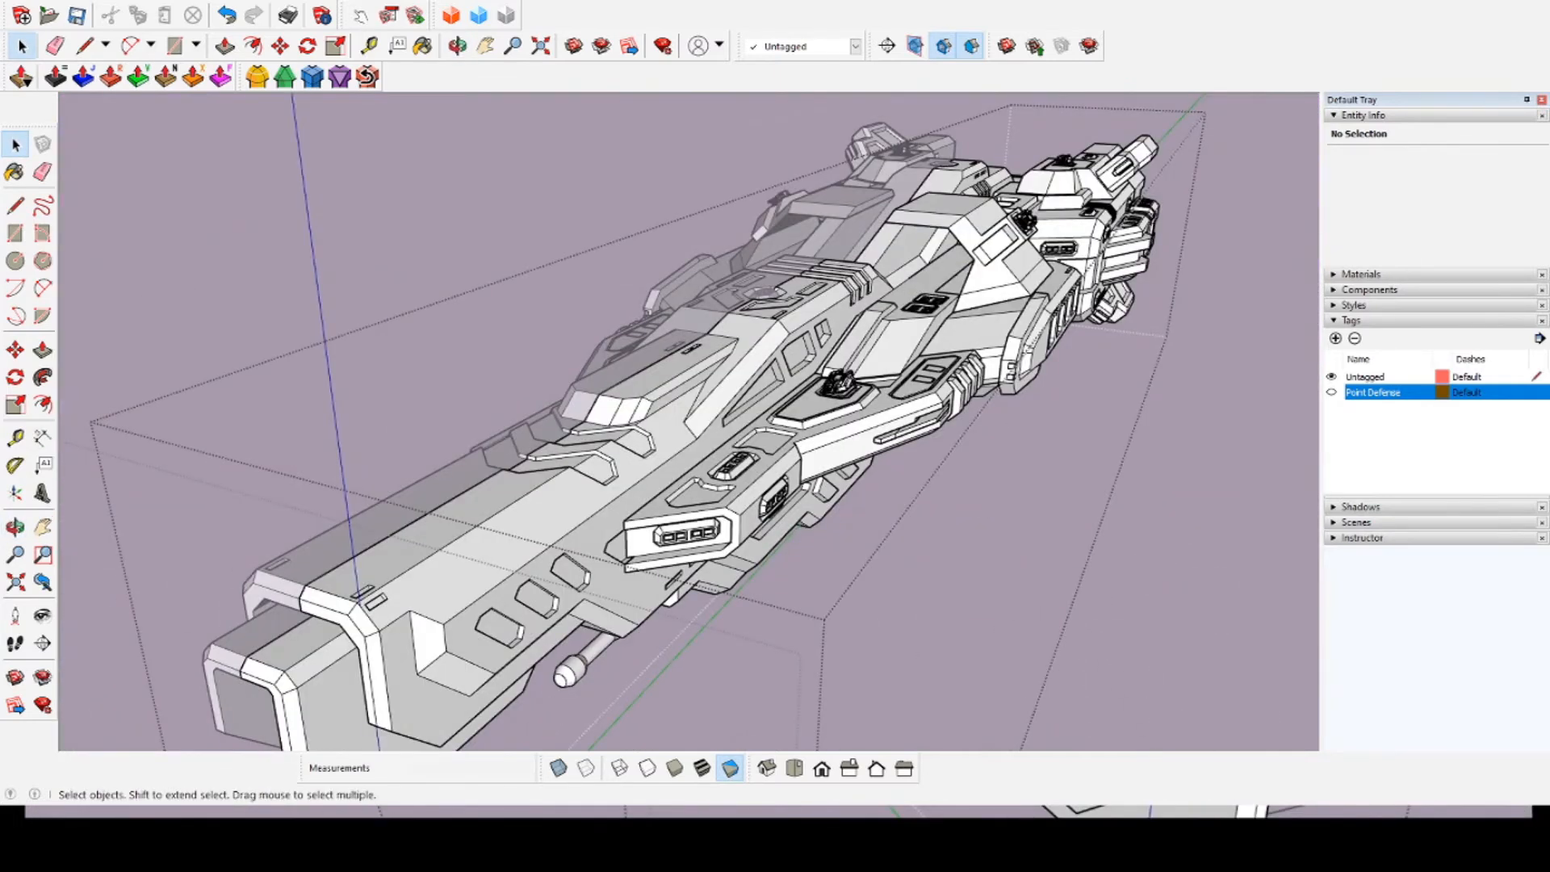
Step: Open the nested shoulder armour component that carries the raised rectangular block beside the turret
scroll(775, 363, "up", 3)
middle_click_drag(775, 363, 953, 500)
scroll(727, 403, "down", 3)
left_click(726, 388)
scroll(726, 387, "up", 3)
double_click(775, 363)
left_click(775, 363)
middle_click_drag(888, 452, 775, 452)
scroll(726, 363, "up", 3)
double_click(727, 364)
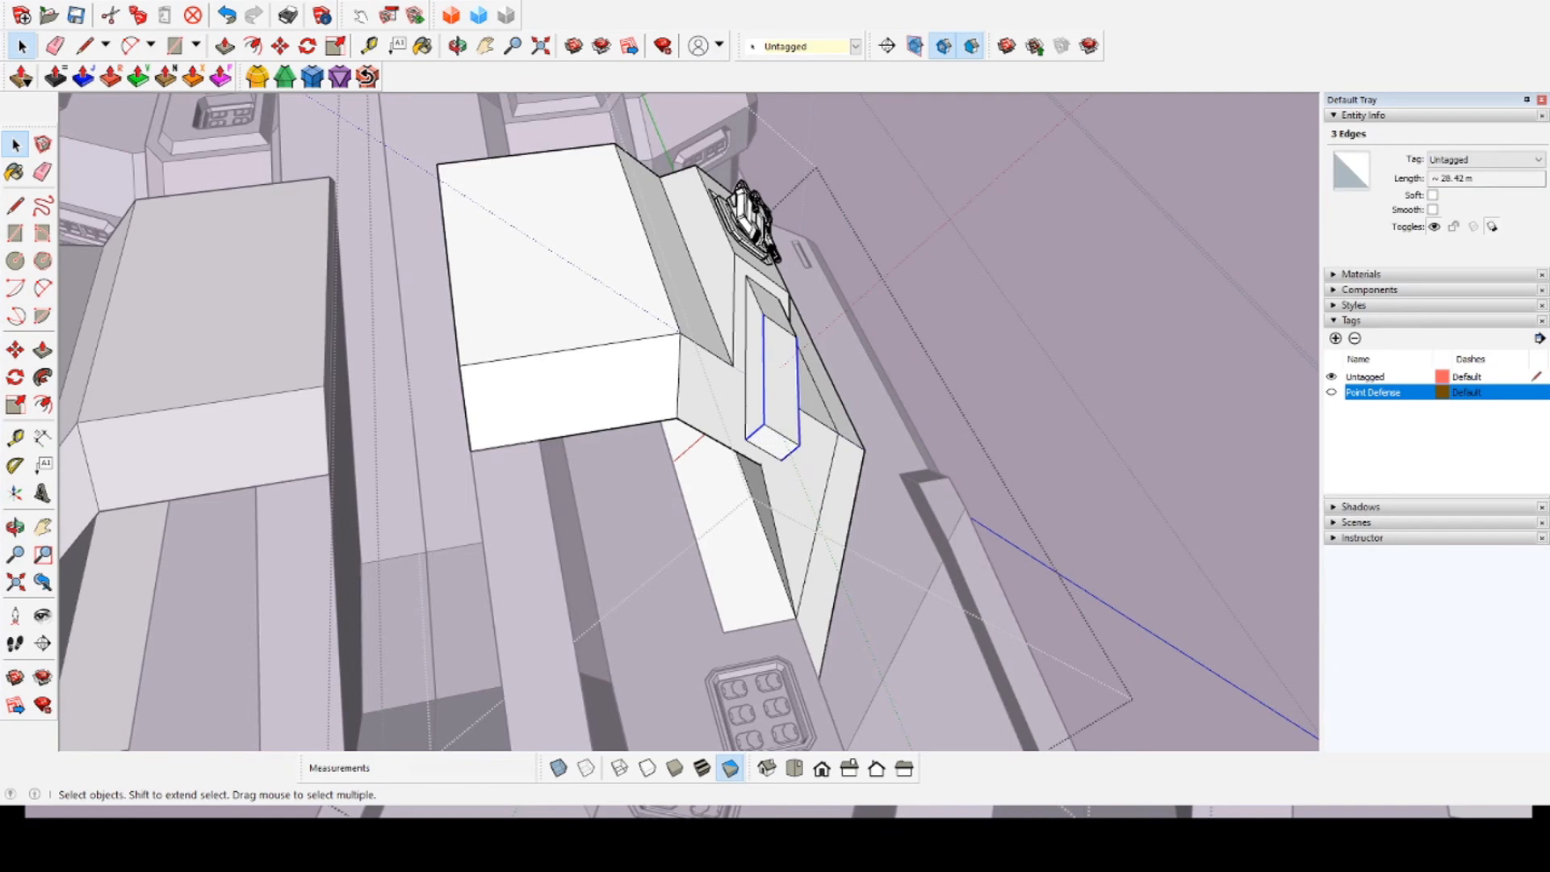
Step: Try a 1 m bevel on the outline edges of the raised rectangular block beside the turret
left_click(285, 77)
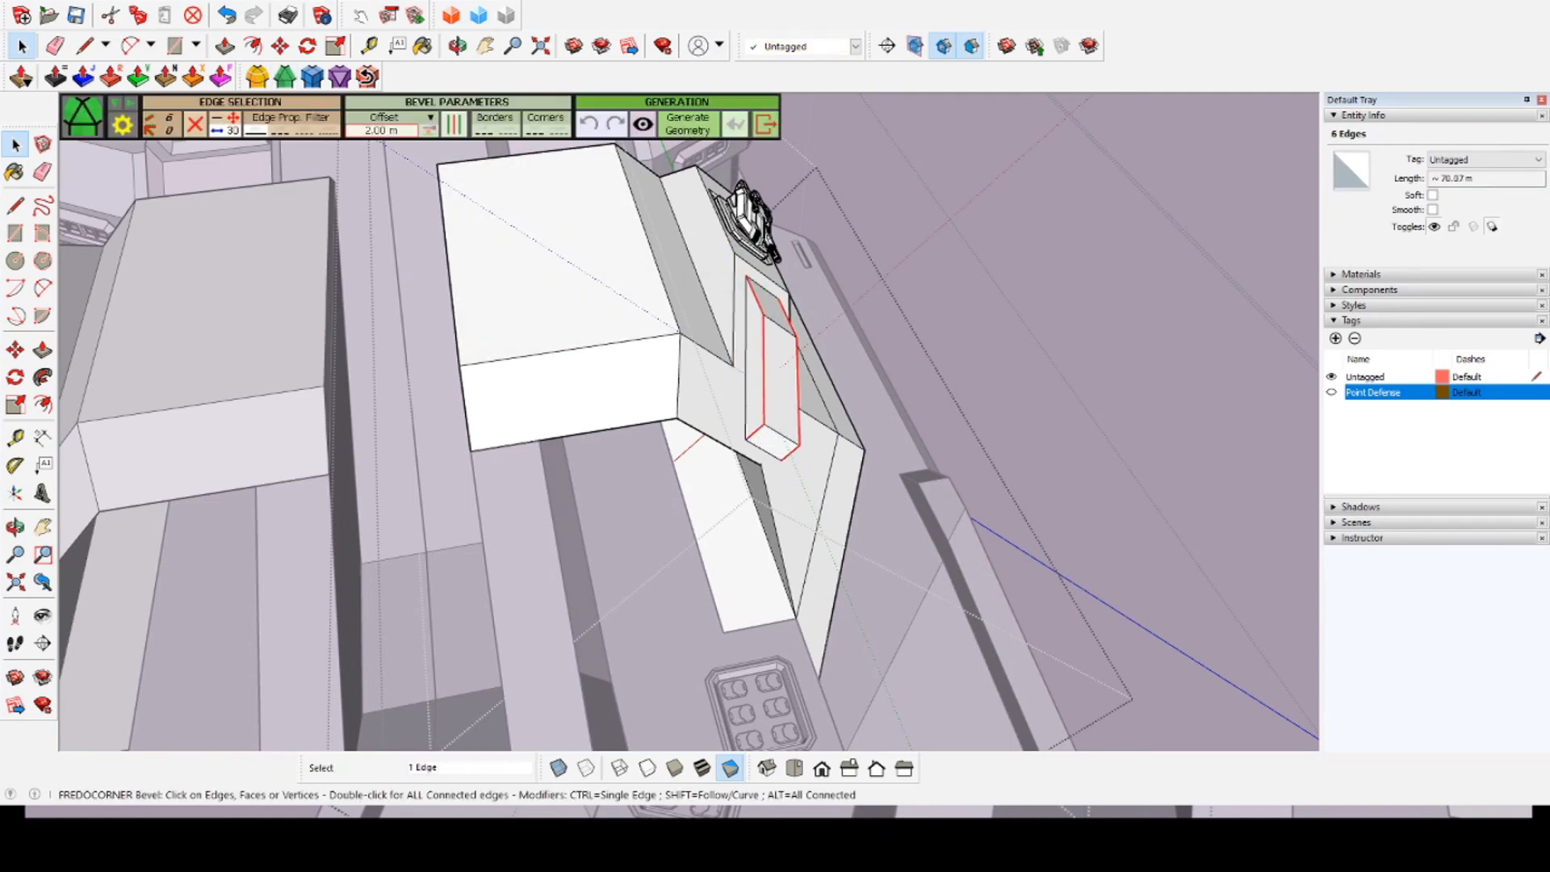
left_click(687, 125)
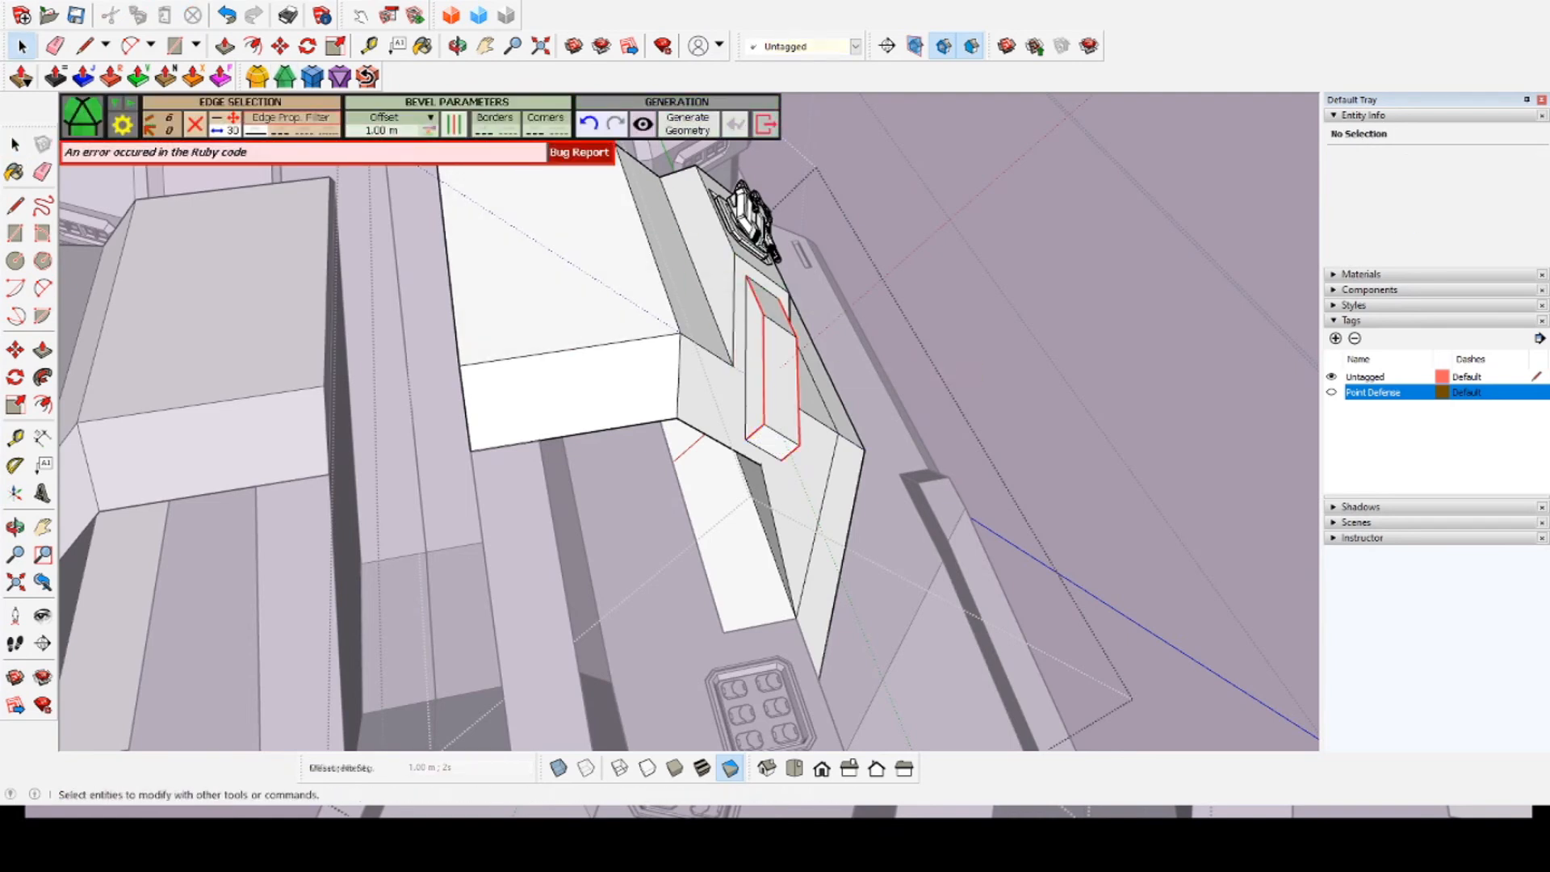
key("space")
scroll(756, 394, "up", 2)
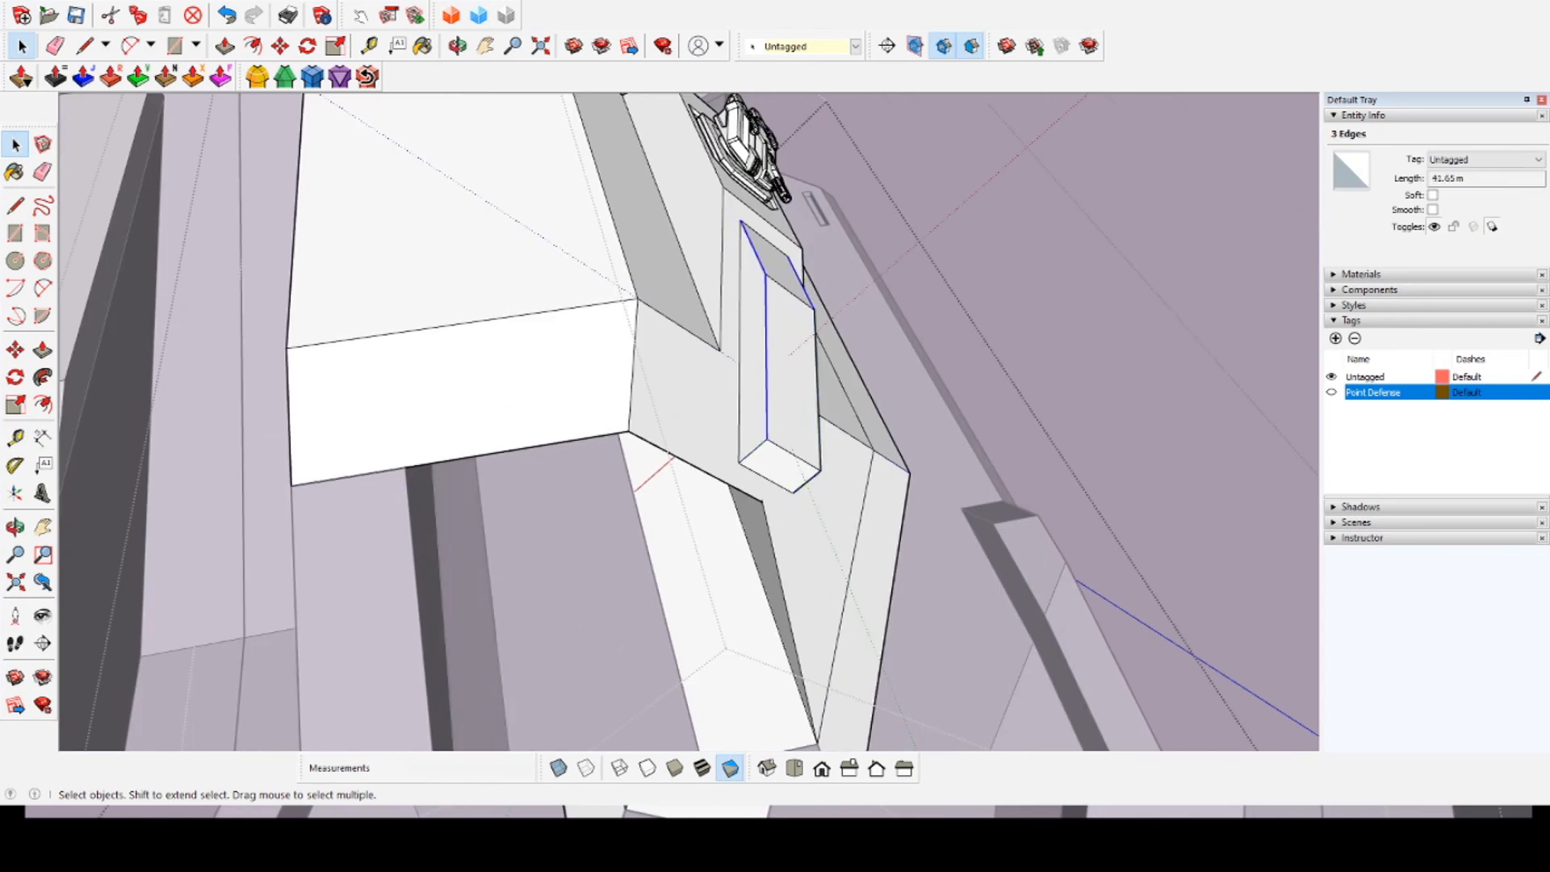
left_click(285, 77)
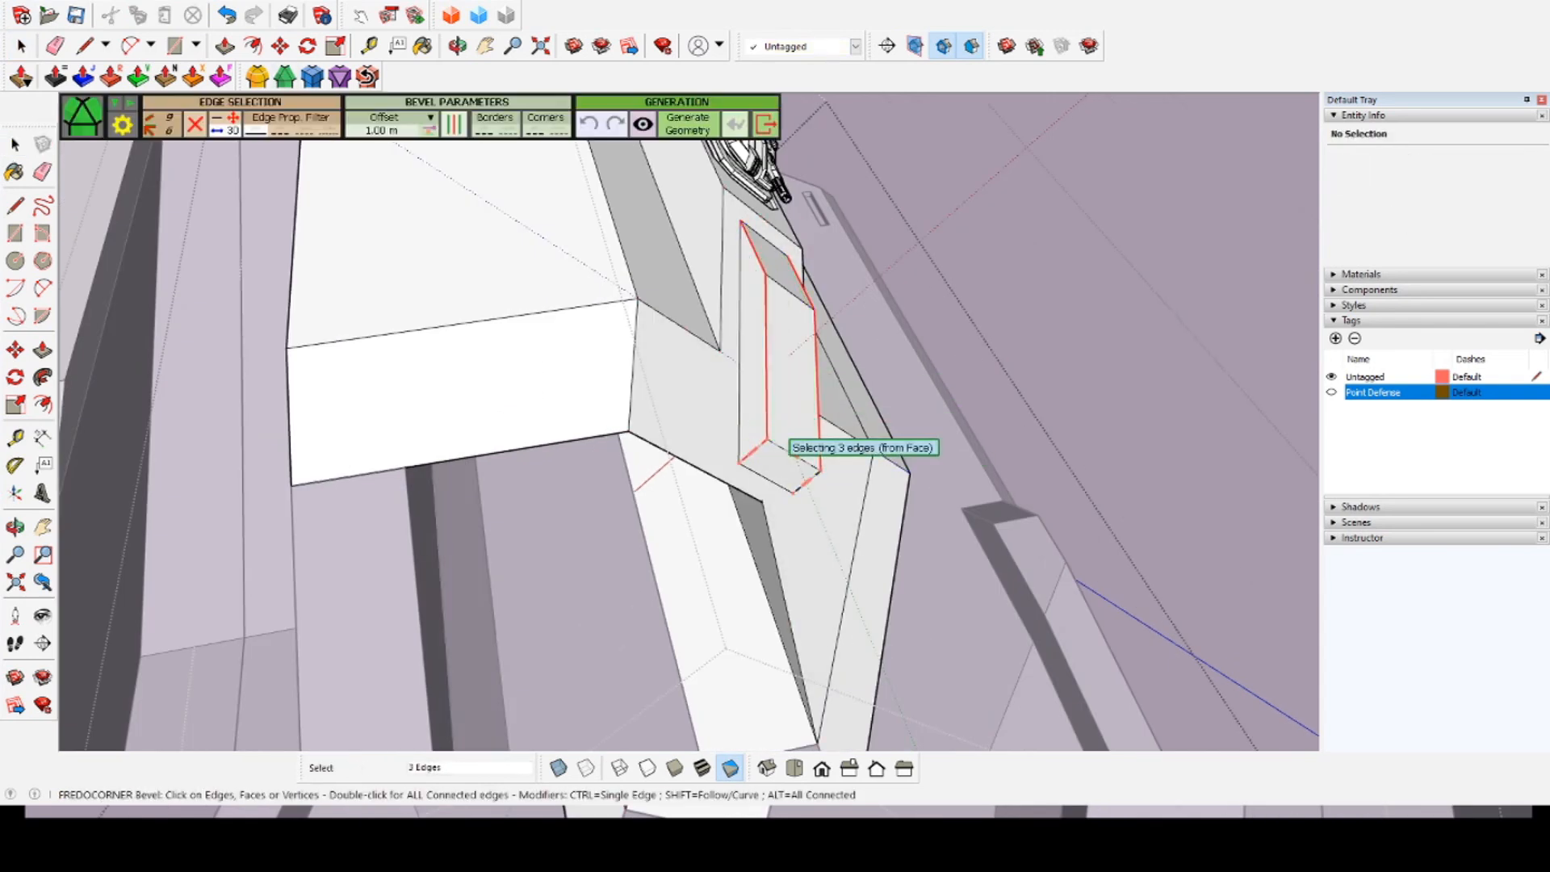
key("space")
Step: Delete the selected geometry at the corner of the raised rectangular block's end face
scroll(750, 453, "up", 3)
left_click(795, 472)
scroll(770, 444, "up", 5)
left_click(773, 448)
middle_click_drag(772, 448, 1009, 274)
key("Delete")
Step: Reselect the raised block's long, sloping and short end edges and try the 1 m bevel again
middle_click_drag(613, 516, 816, 323)
middle_click_drag(928, 388, 727, 452)
left_click(926, 435)
left_click(962, 162, "shift")
scroll(962, 161, "down", 4)
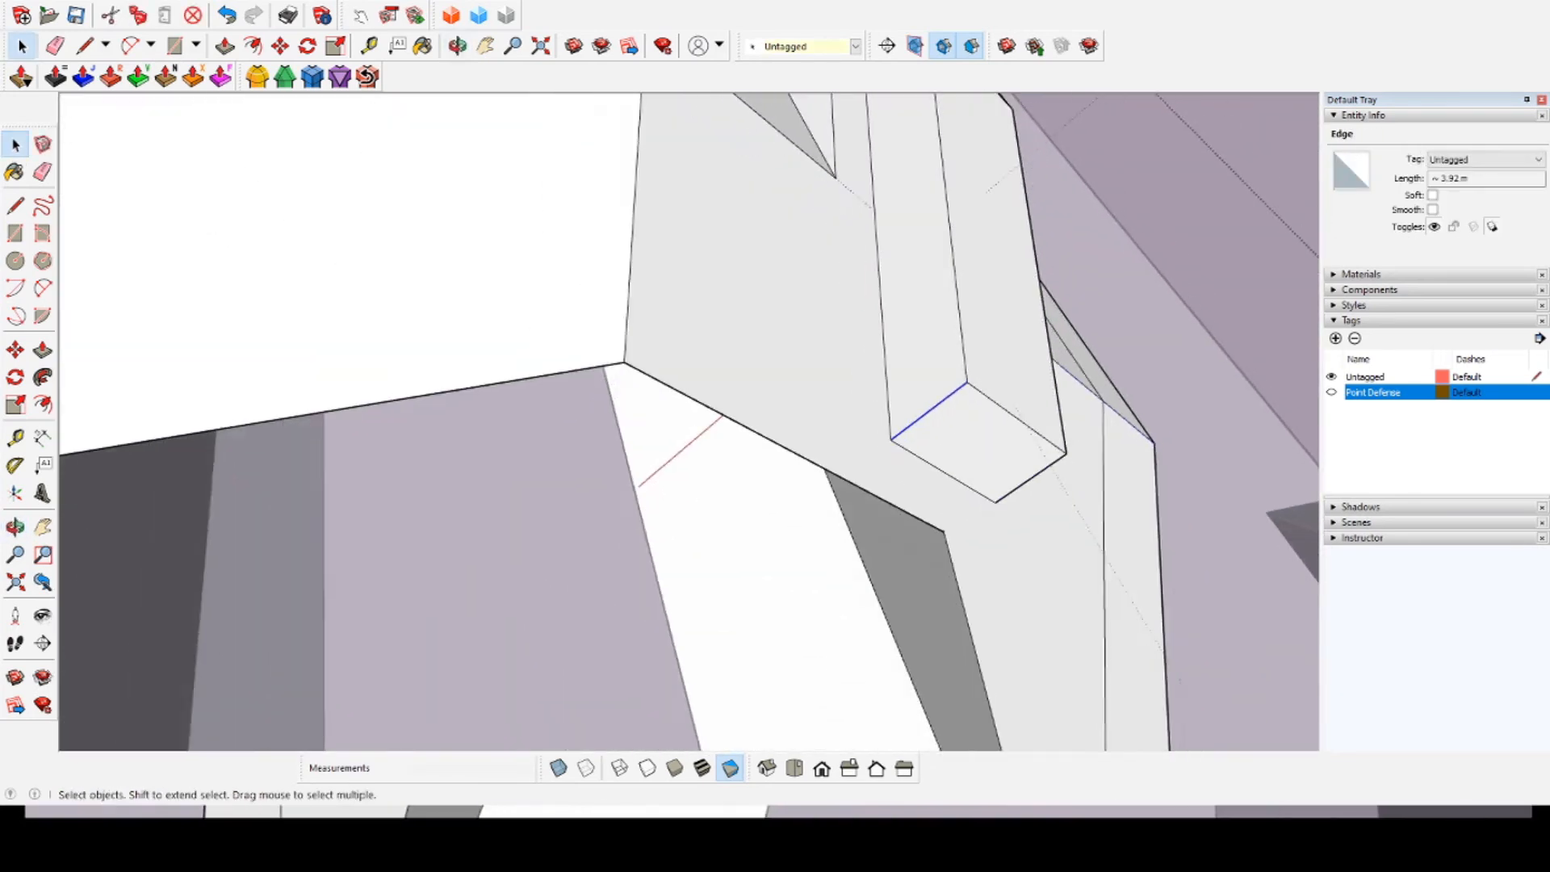
left_click(946, 186, "shift")
middle_click_drag(946, 209, 912, 307)
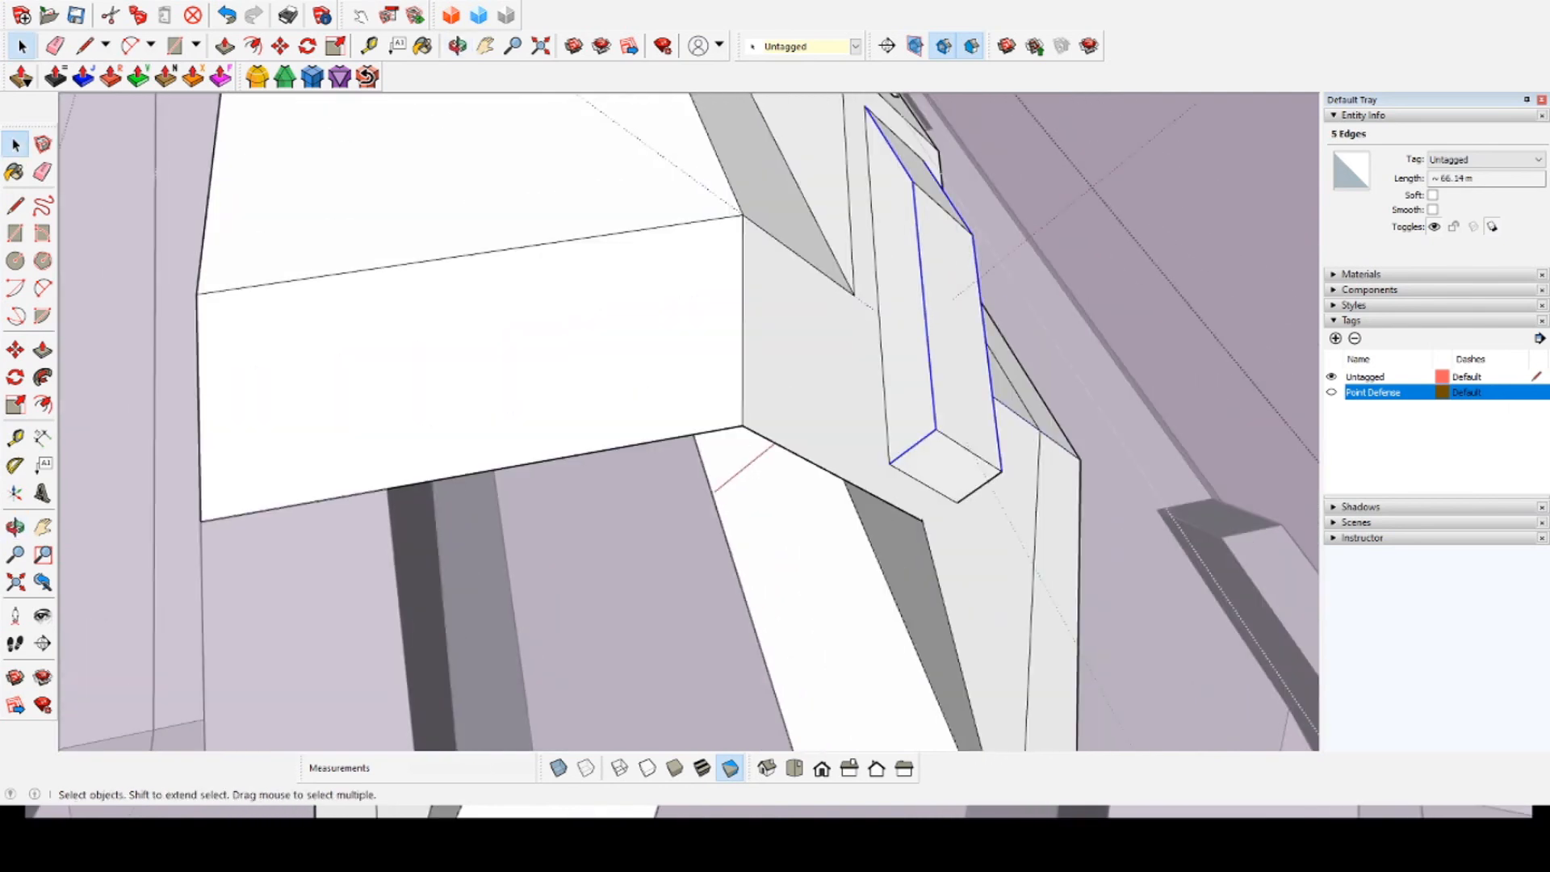
left_click(285, 76)
key("Return")
Step: Examine the raised rectangular block and the surrounding shoulder armour from close up and farther away
left_click(14, 145)
scroll(929, 387, "down", 3)
middle_click_drag(929, 387, 823, 420)
scroll(848, 347, "down", 5)
scroll(831, 364, "up", 6)
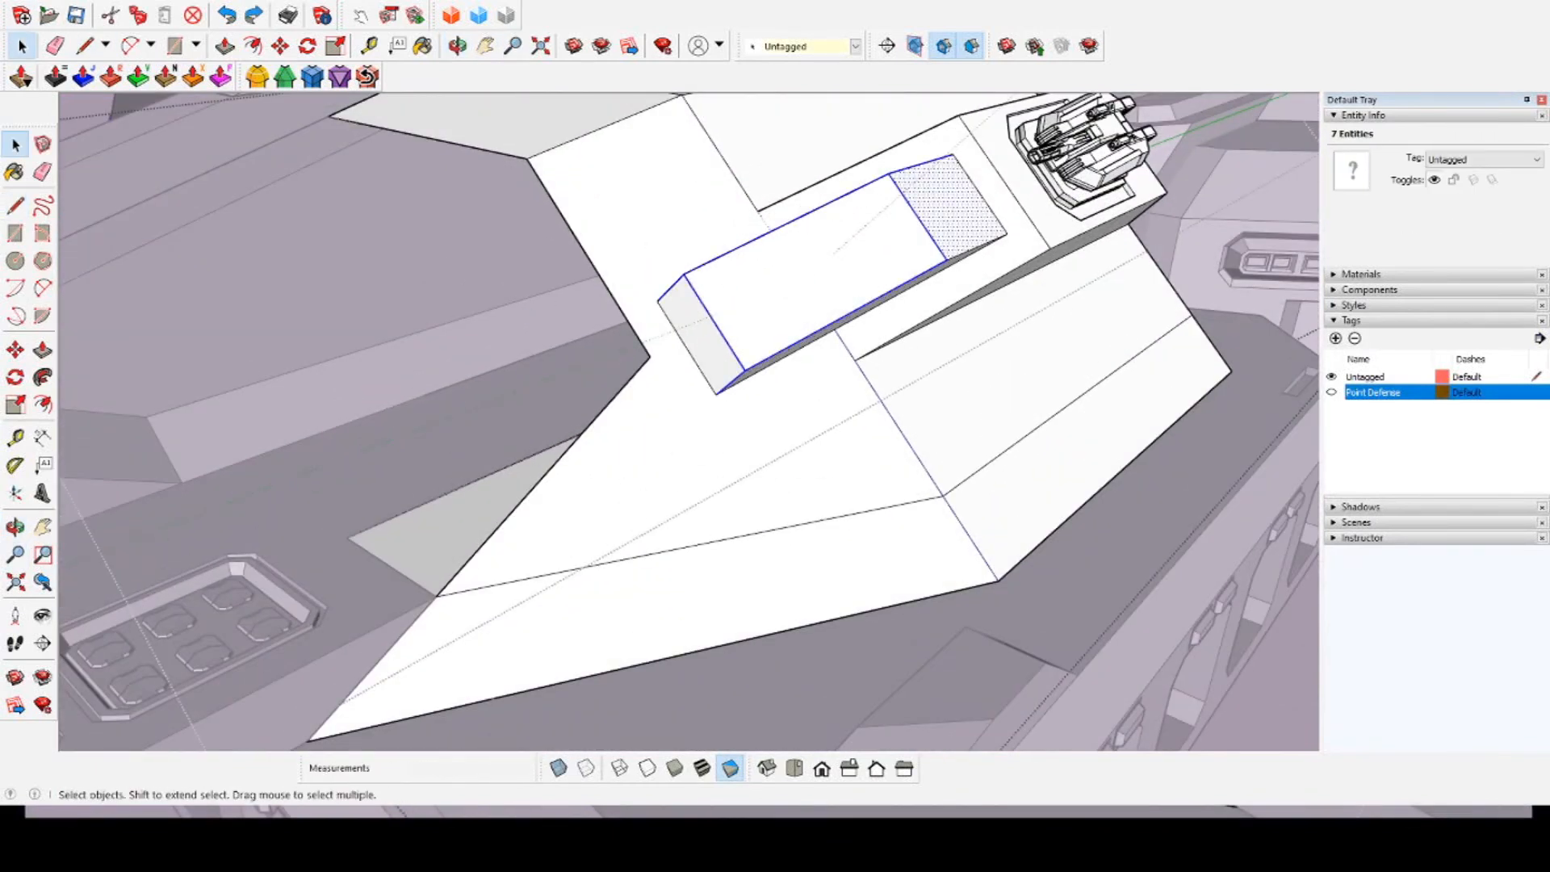
key("space")
middle_click_drag(727, 363, 904, 404)
scroll(726, 323, "down", 5)
middle_click_drag(727, 436, 695, 460)
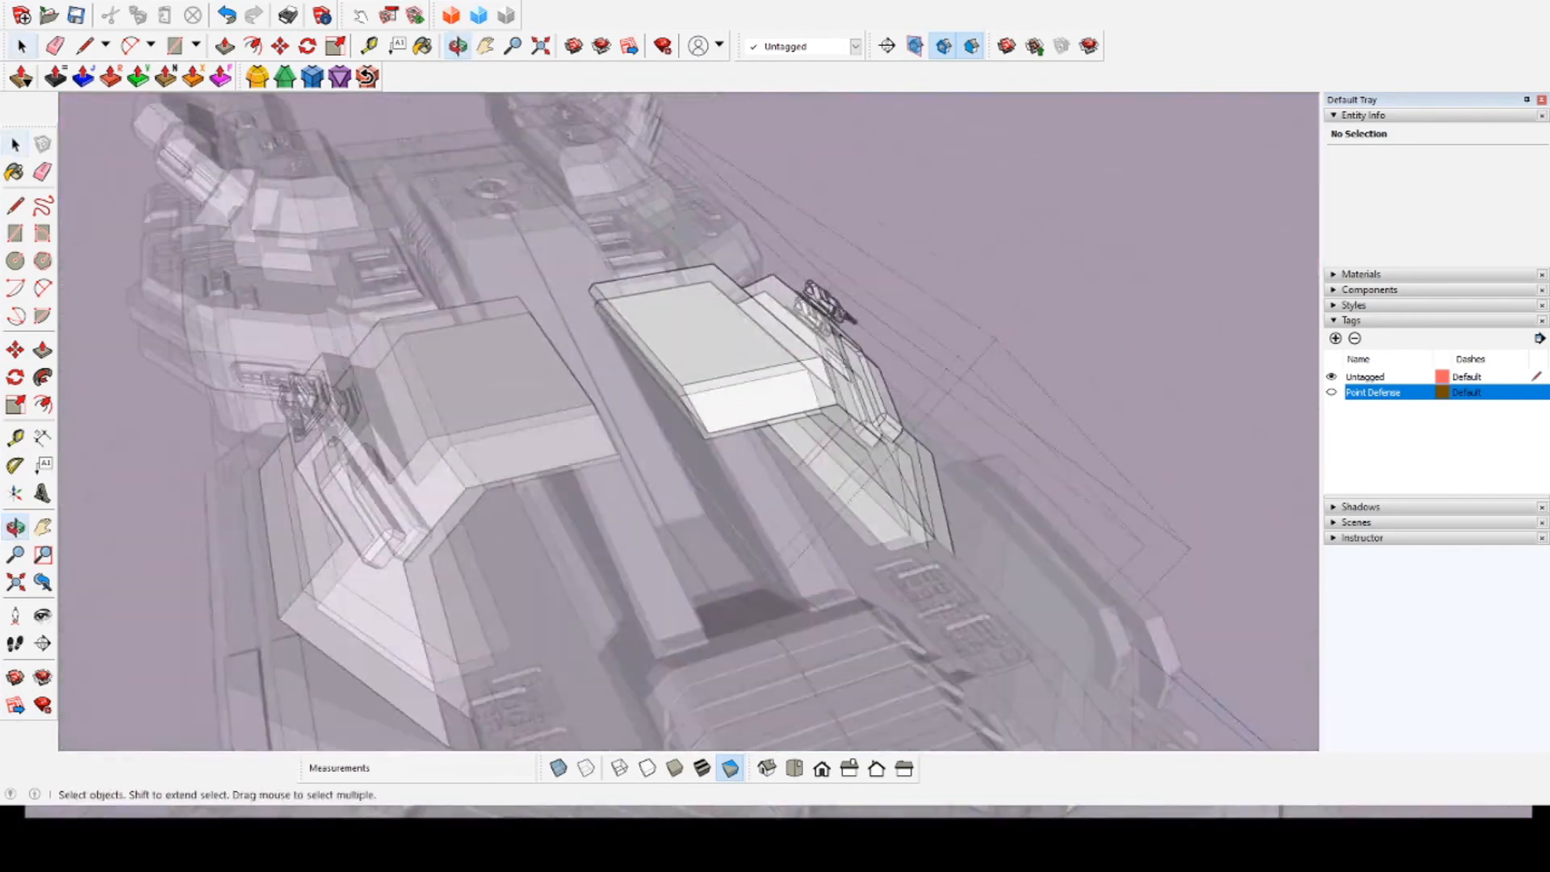